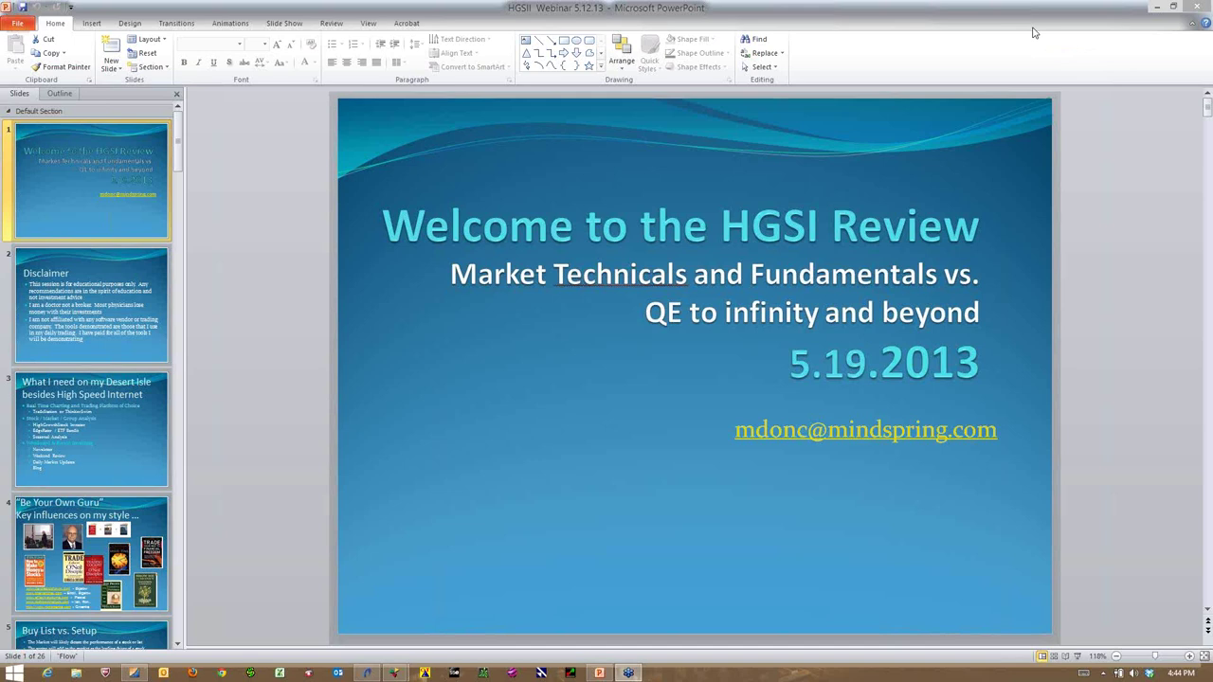
Start the PowerPoint slide show from the first slide
left_click(281, 24)
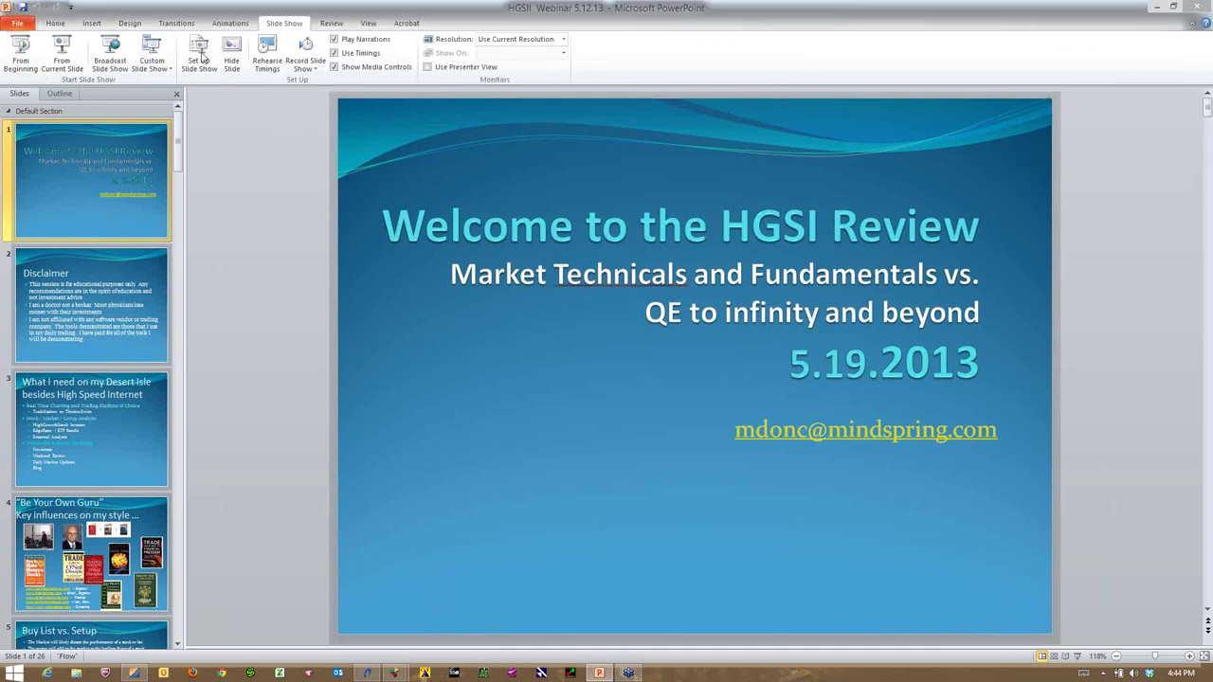
left_click(28, 61)
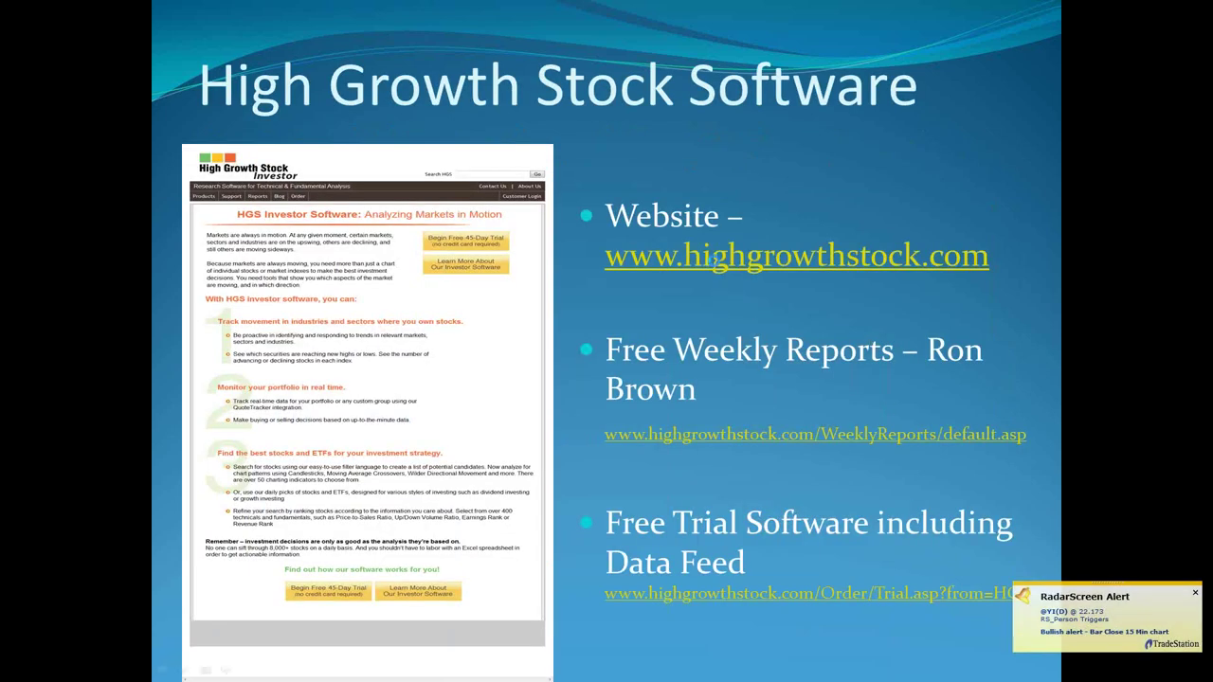
Open the HGSI website from the slide link in a maximized Internet Explorer window
left_click(713, 259)
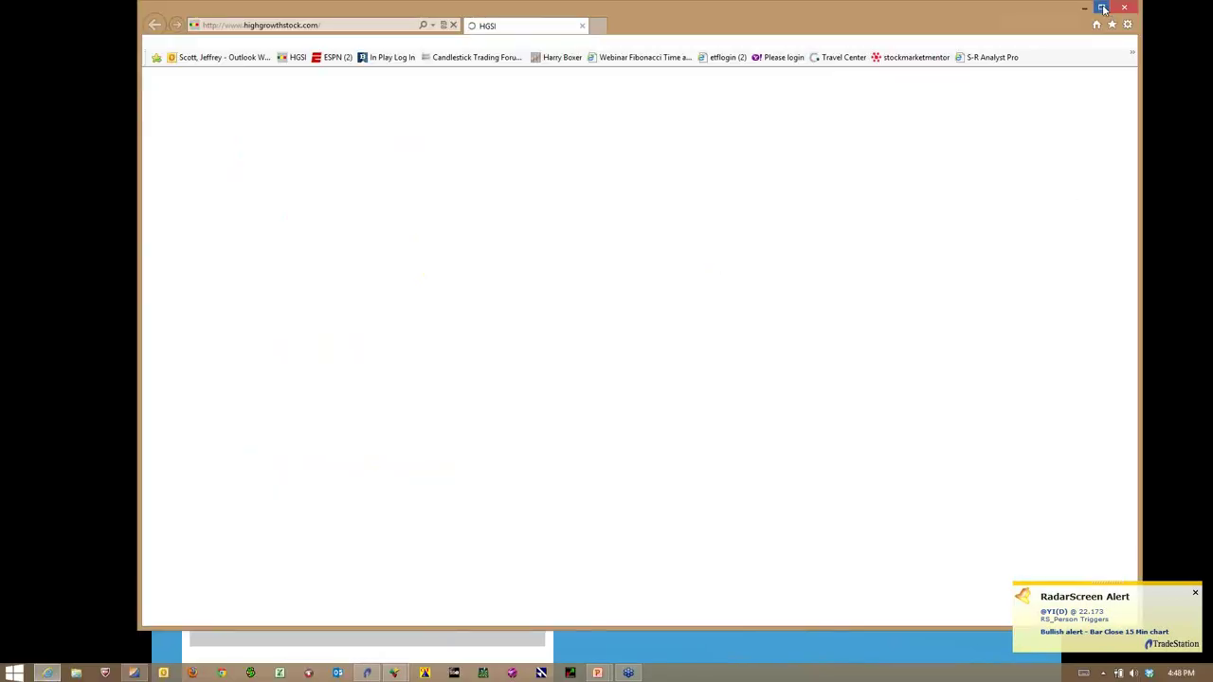
left_click(1103, 8)
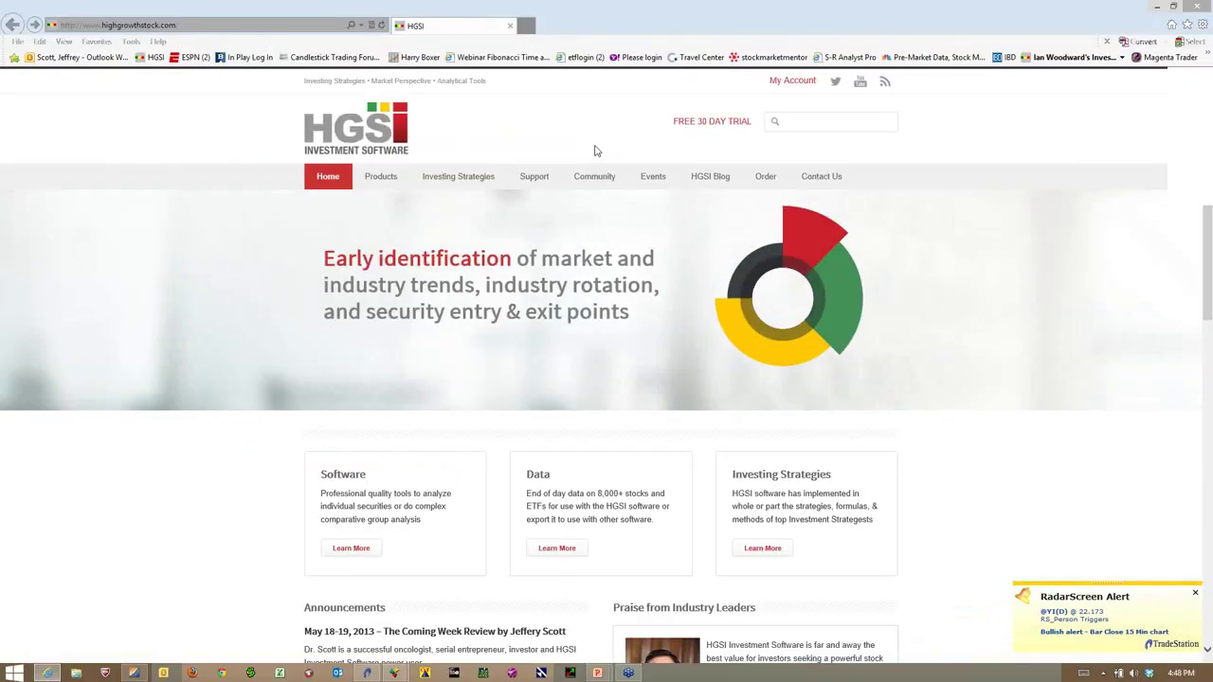
scroll(291, 320, "down", 3)
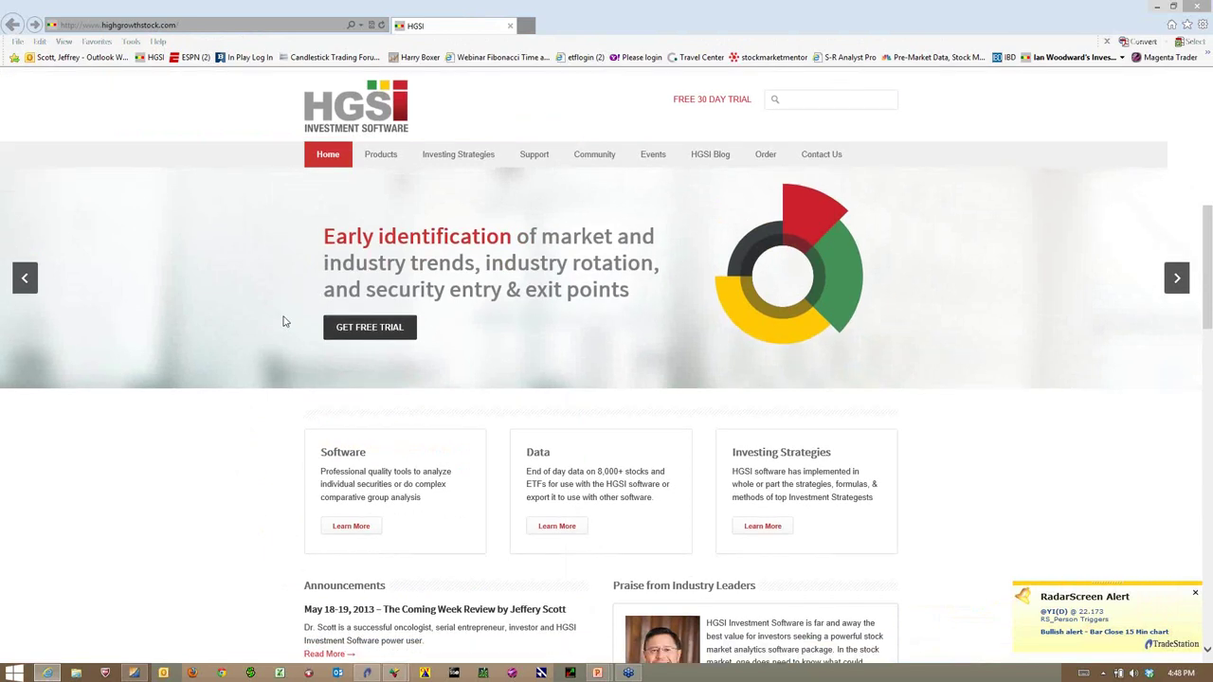
scroll(290, 329, "up", 3)
scroll(756, 304, "down", 5)
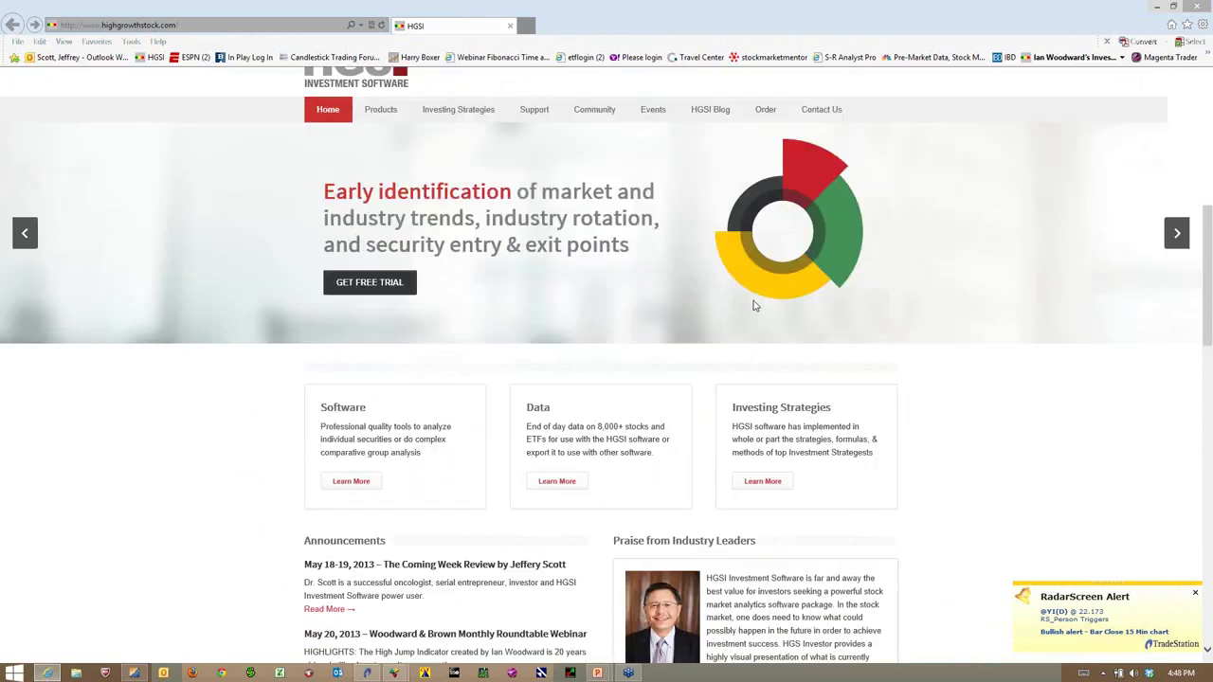
scroll(696, 295, "up", 1)
scroll(694, 295, "up", 4)
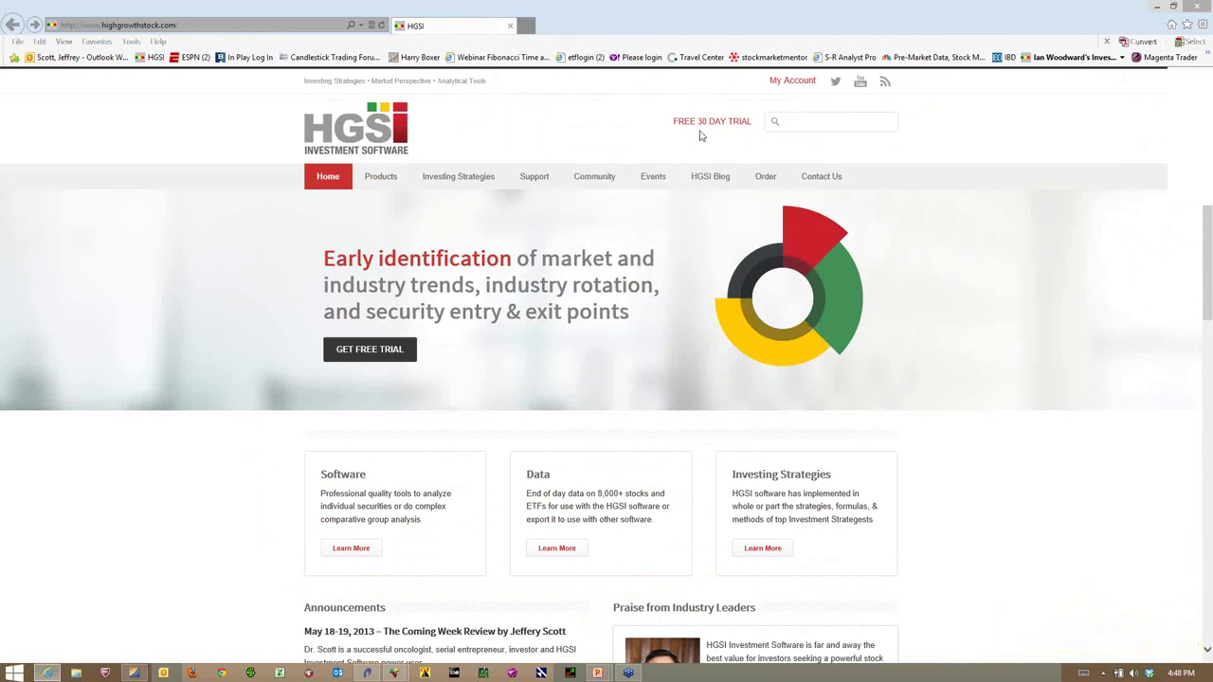
Go to Dr. Jeffery Scott's Investing Strategies page listing HGSI Weekend Review videos
mouse_move(384, 180)
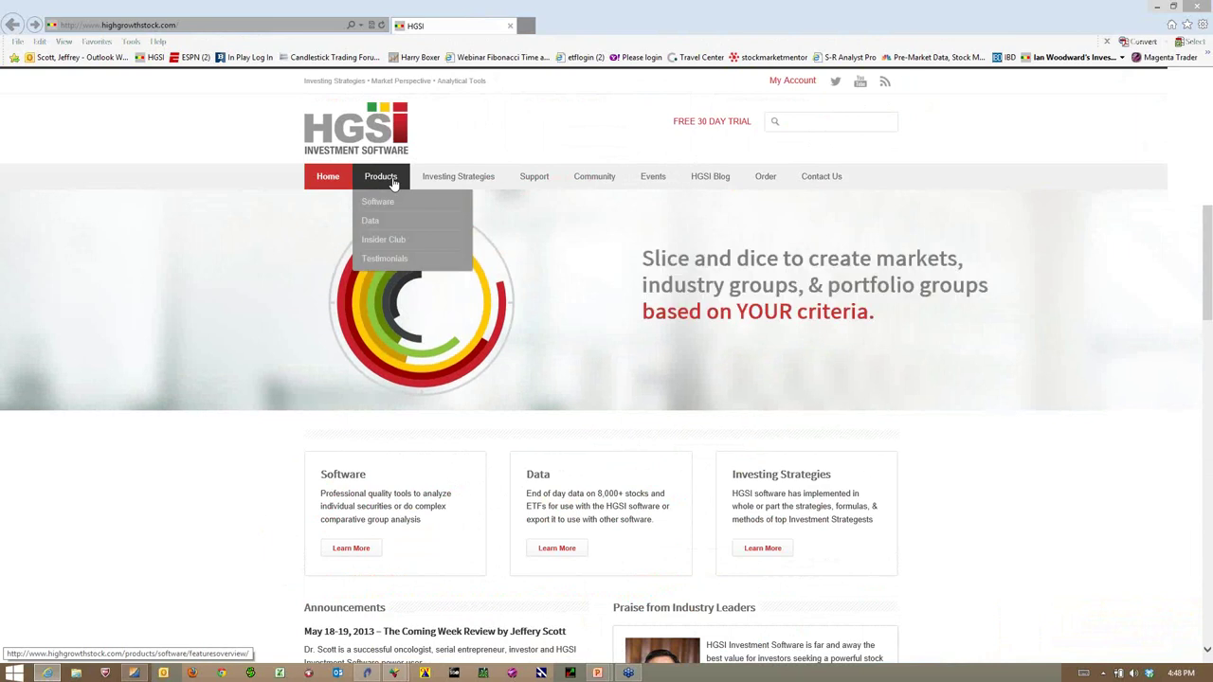
mouse_move(439, 181)
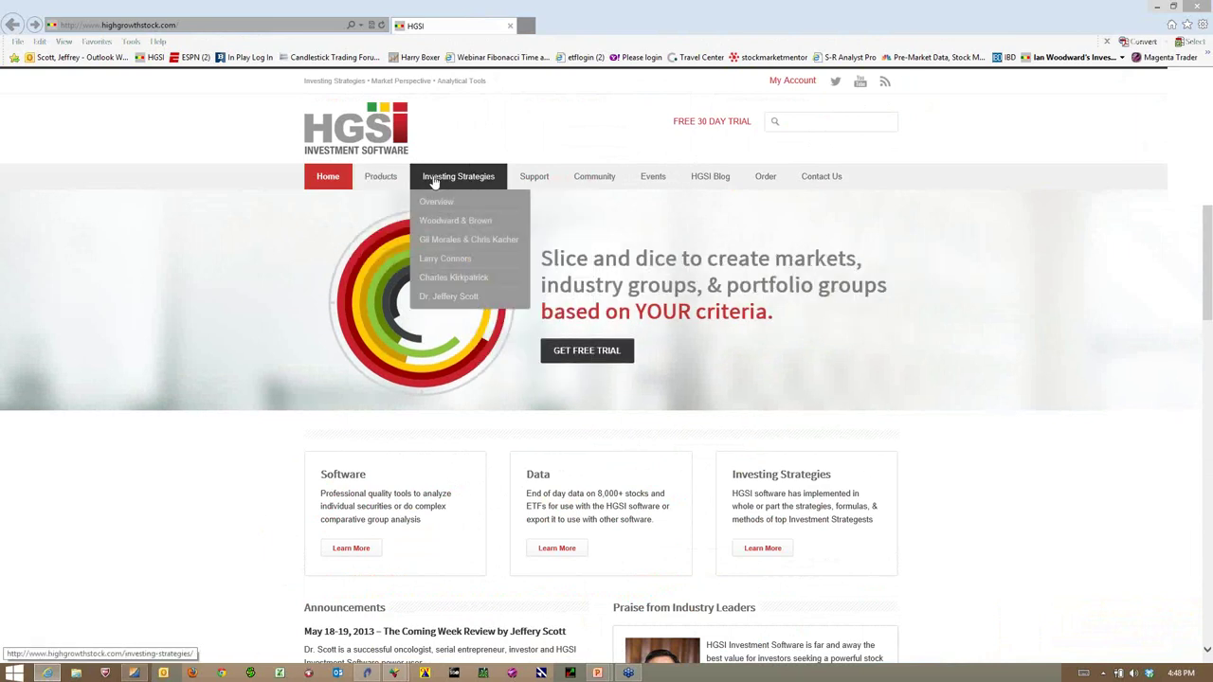
left_click(449, 296)
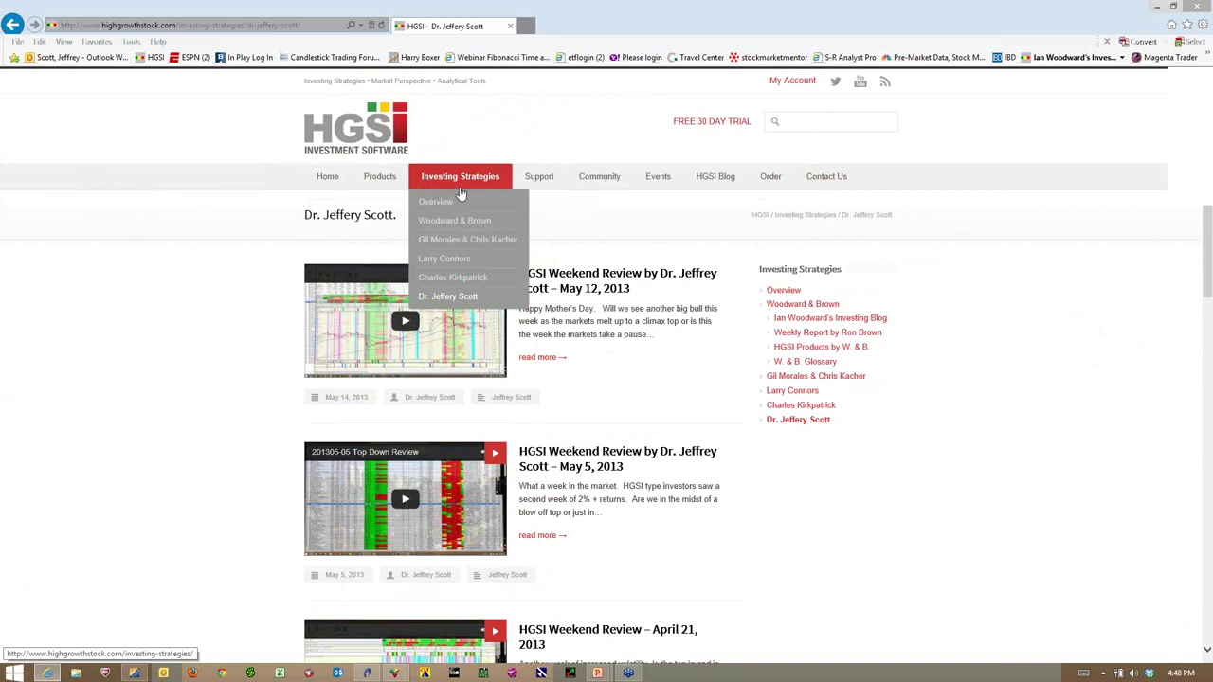
Visit the HGSI Learning Center page under Support
left_click(536, 201)
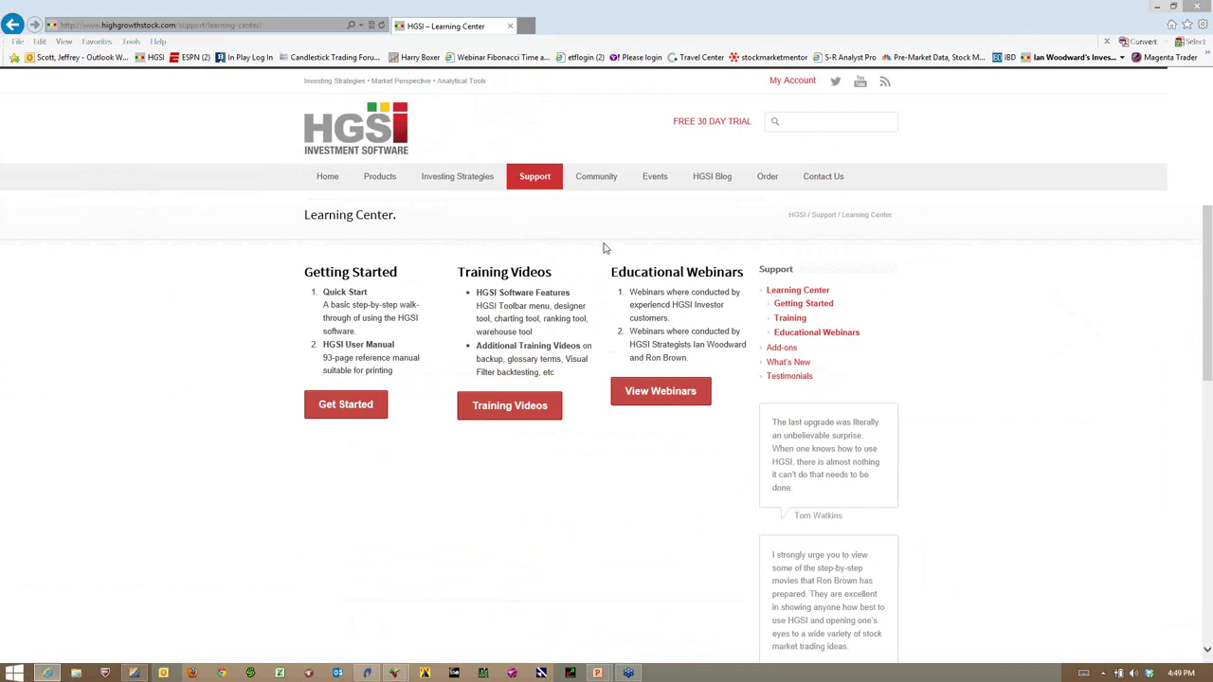
scroll(593, 244, "down", 2)
scroll(568, 222, "up", 2)
Visit the HGSI Blog, then minimize the browser to return to the slide show
mouse_move(533, 180)
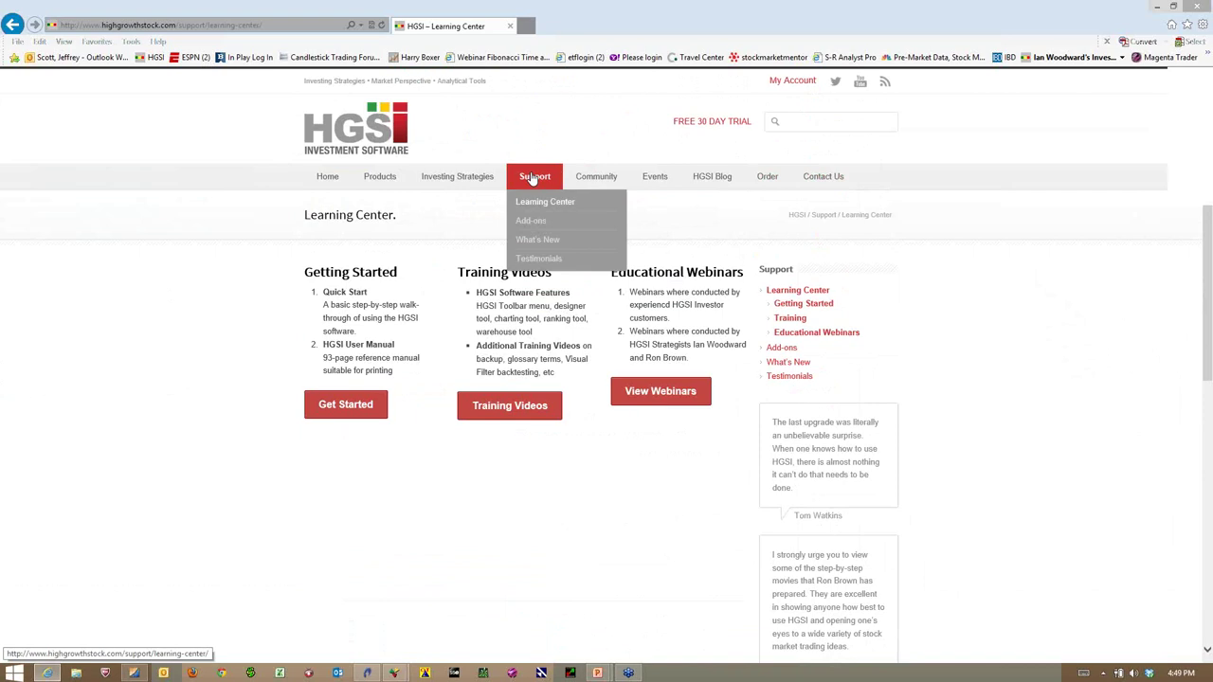
left_click(696, 181)
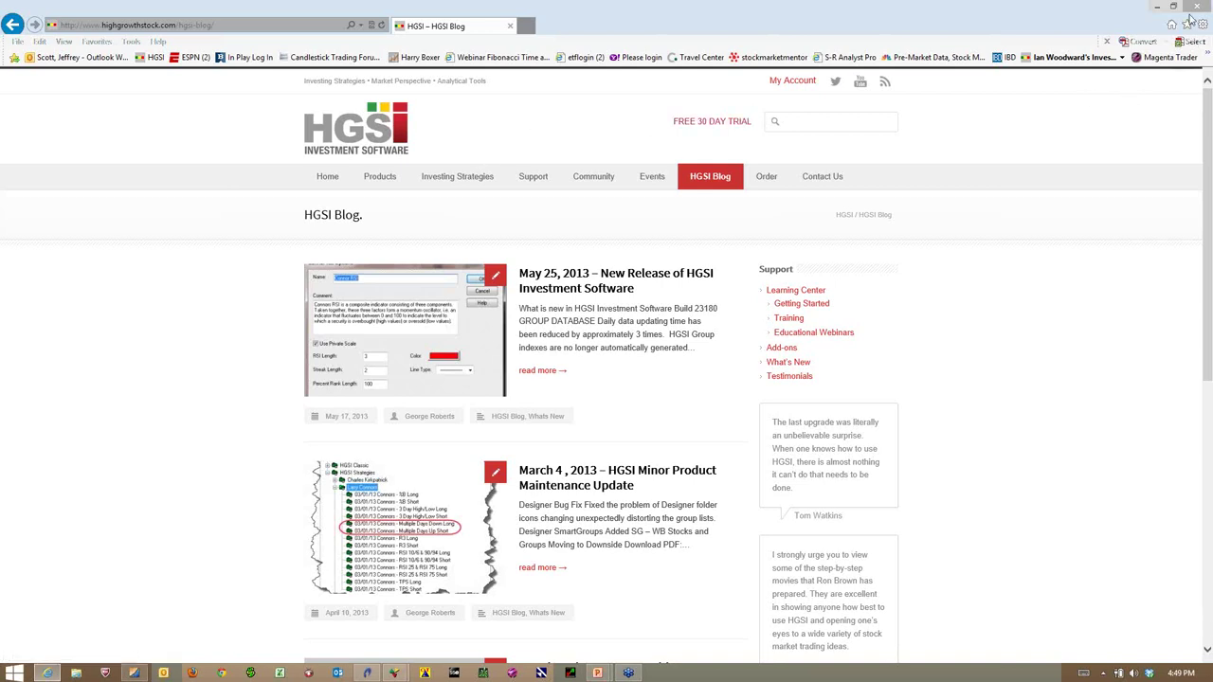
left_click(1156, 8)
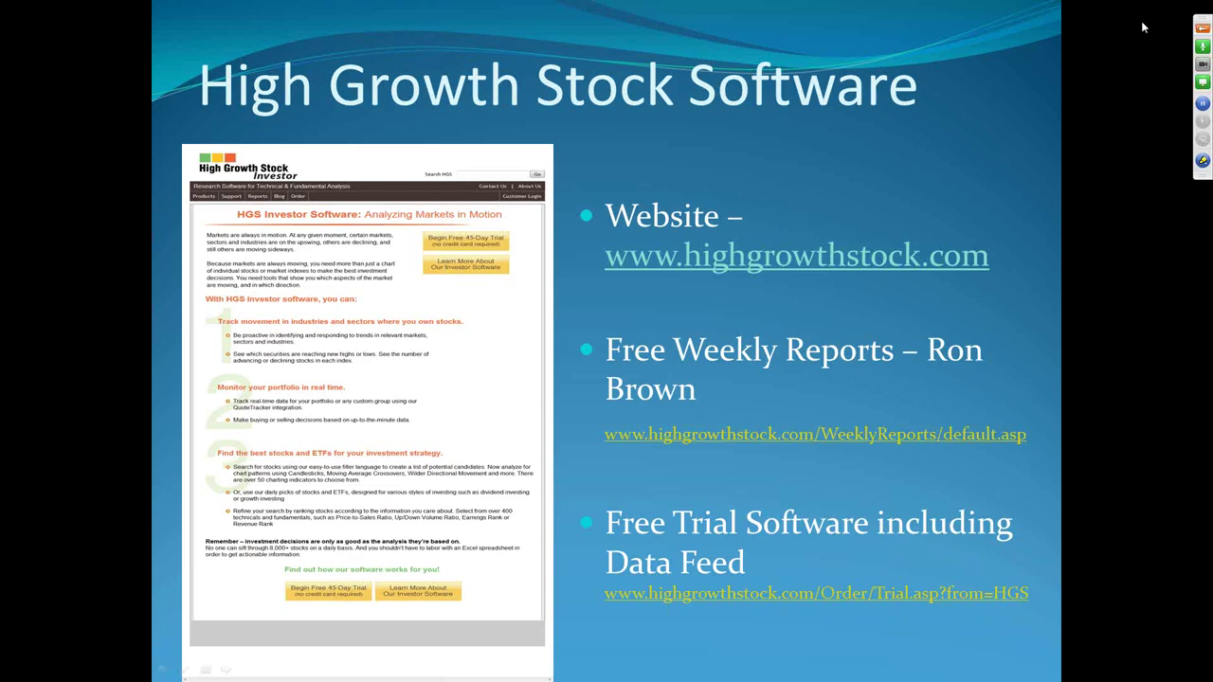
End the slide show, minimize PowerPoint and HGS Warehouse, and bring up TradeStation's $SPX.X charts
key("Escape")
left_click(1153, 8)
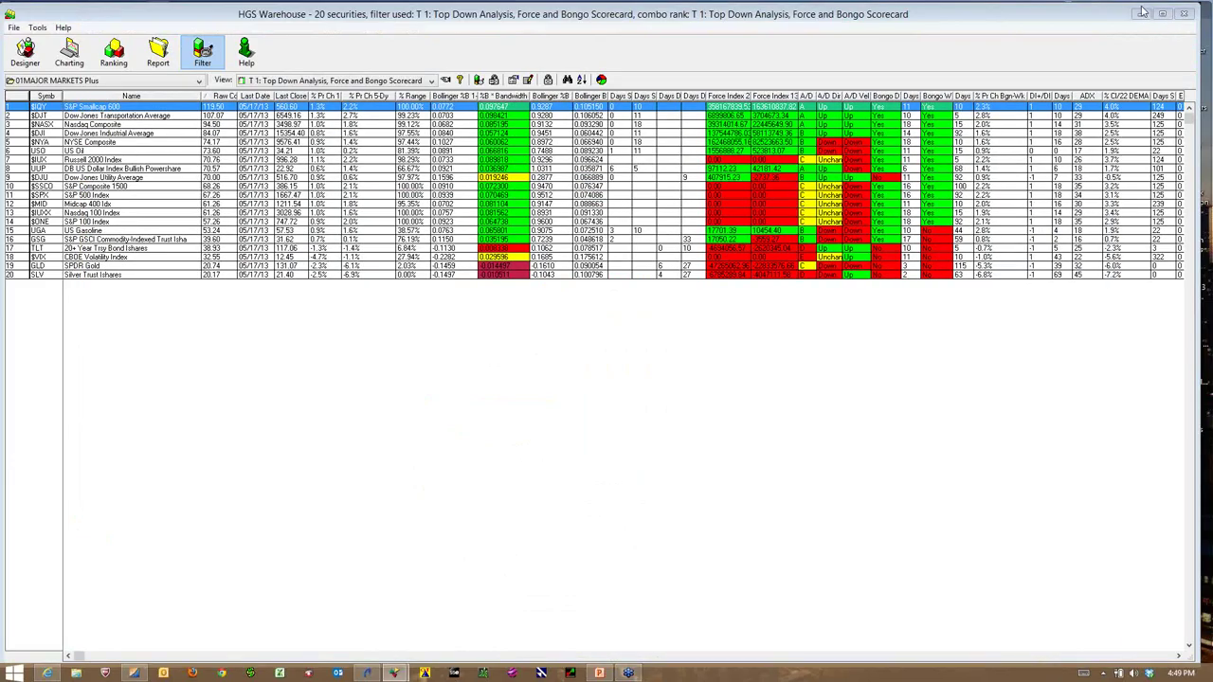
left_click(1142, 12)
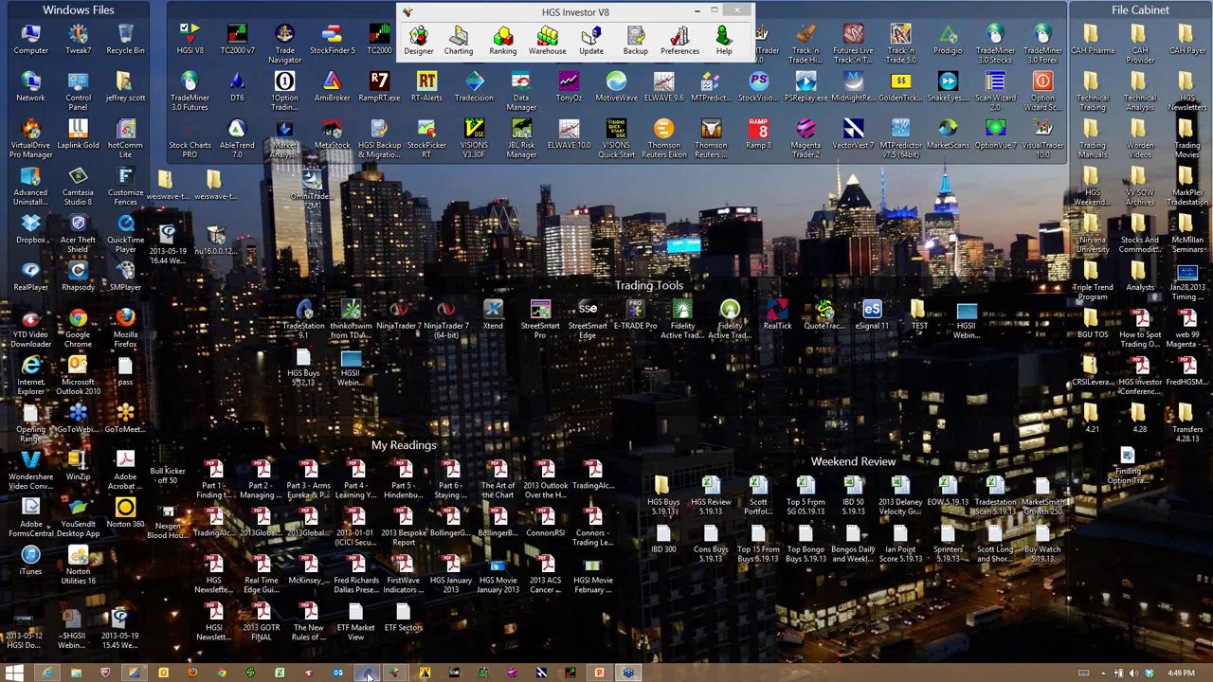
left_click(368, 674)
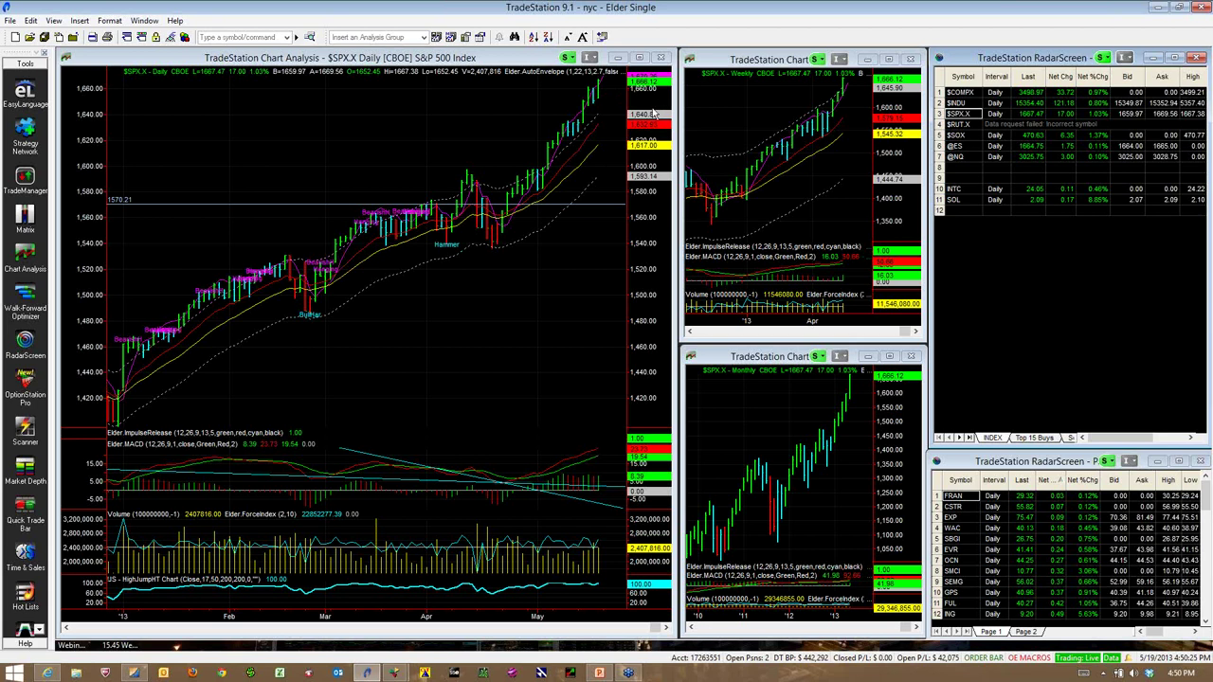
Chart $INDU on the linked daily, weekly and monthly charts, keeping the Daily interval
left_click(958, 104)
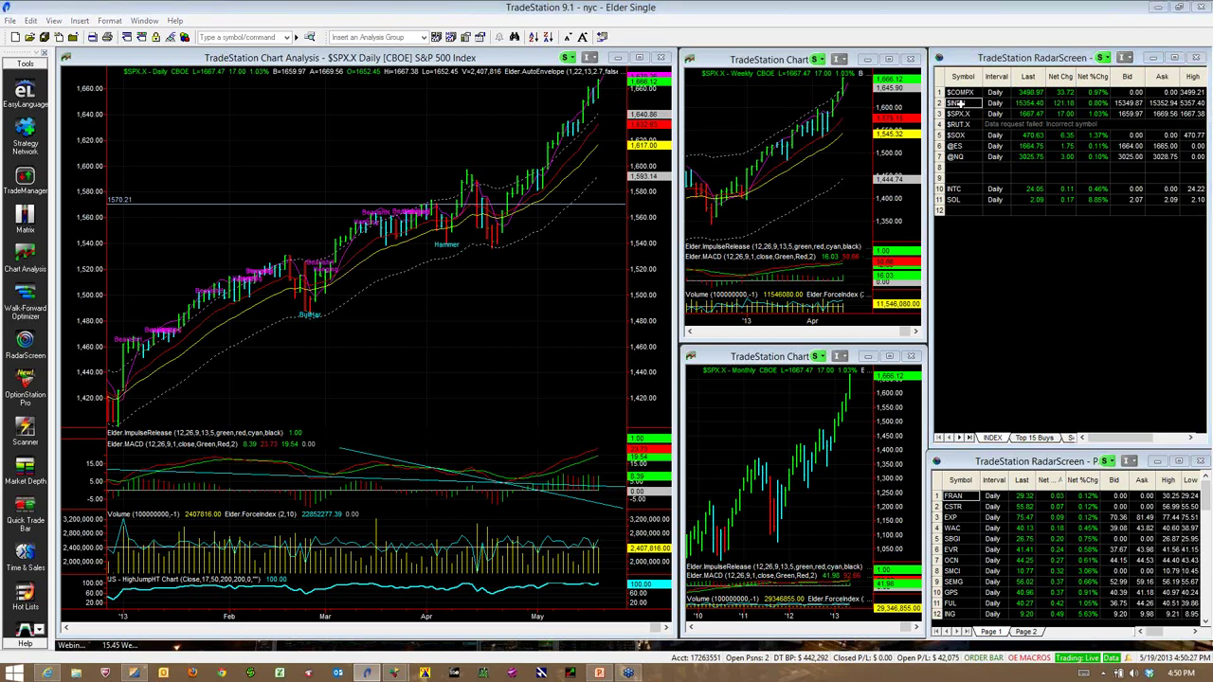
double_click(959, 104)
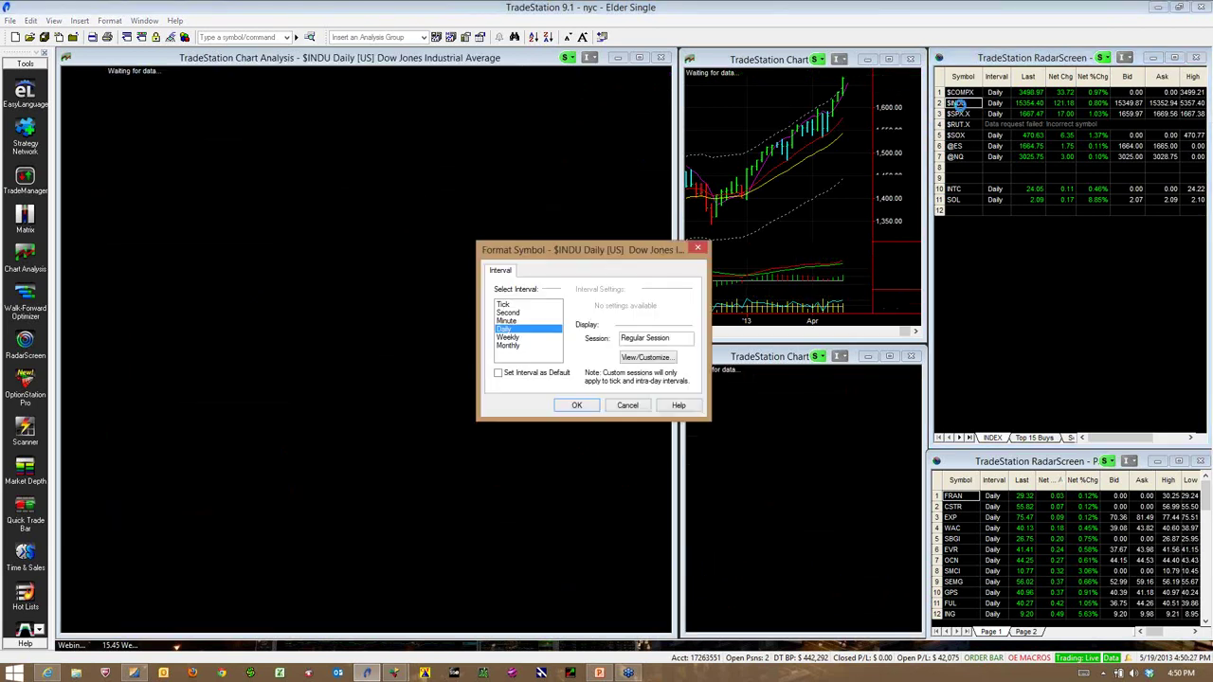
left_click(577, 406)
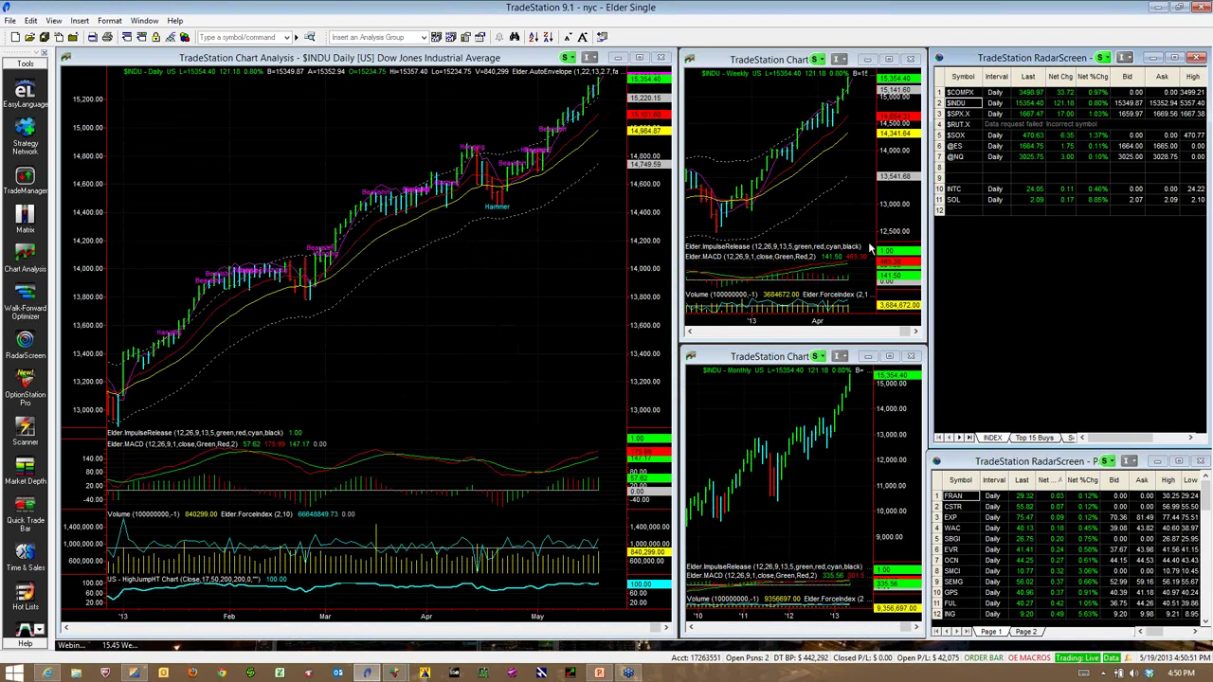
Switch the linked charts to $COMPX, confirming the Daily interval
double_click(960, 92)
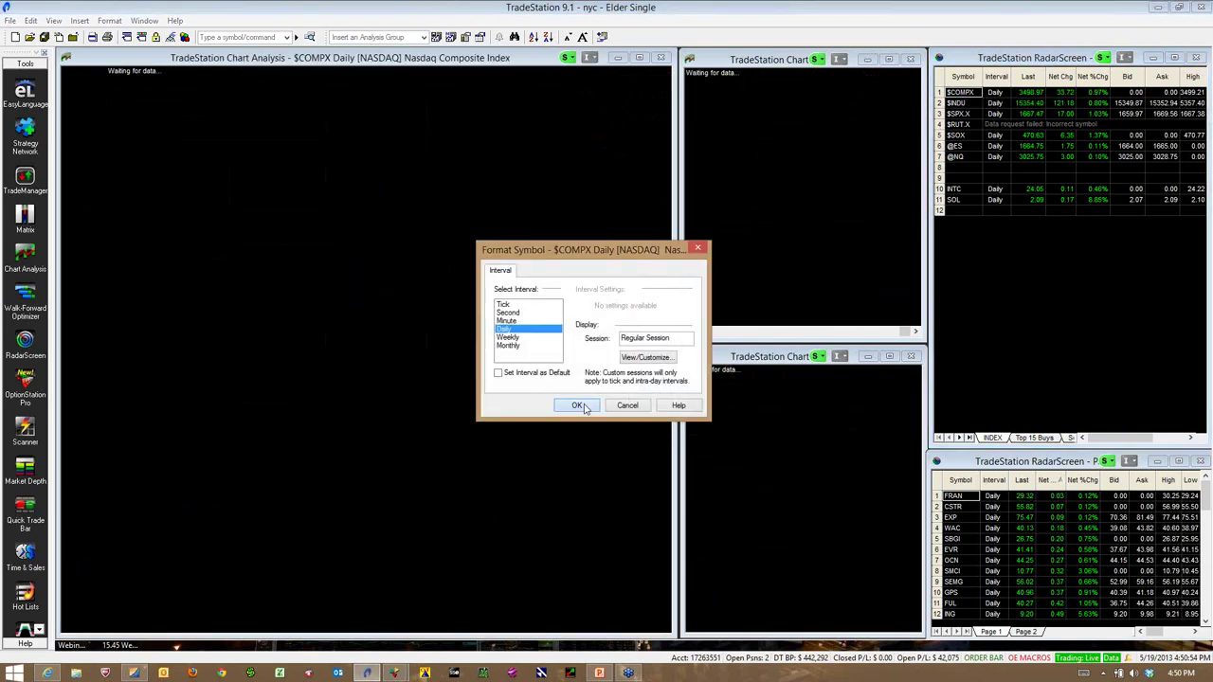
left_click(584, 407)
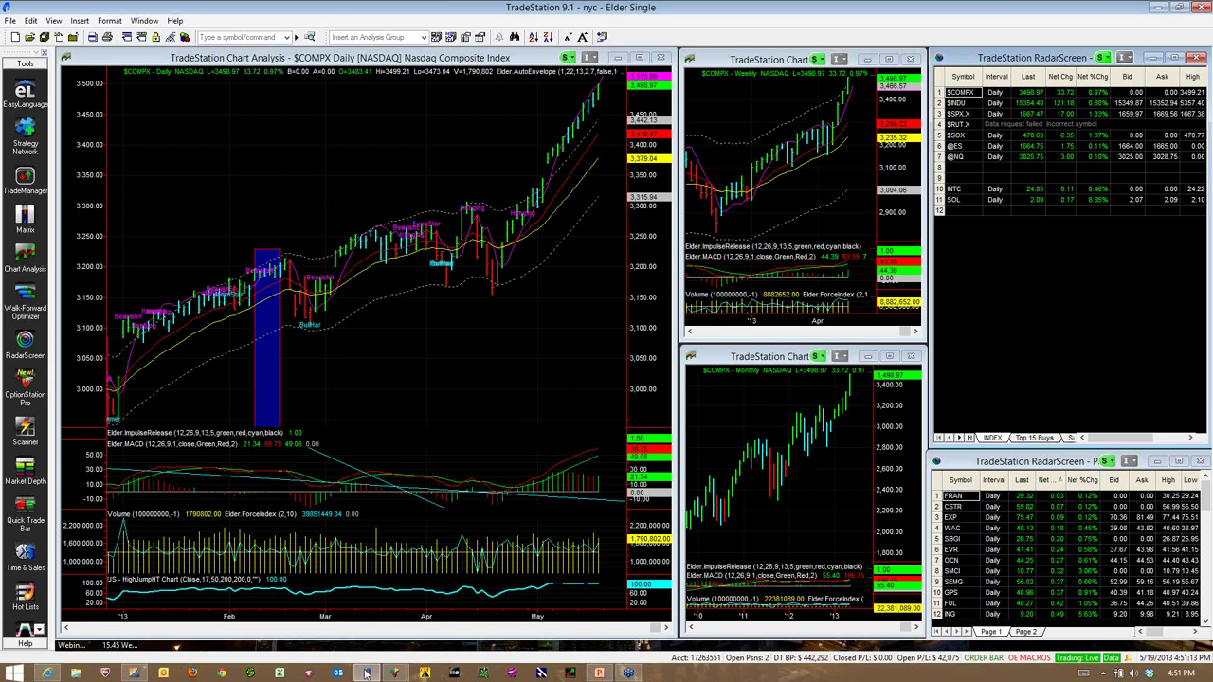
View the maximized Nasdaq chart in Elliott_PPV, then scroll Sue MACD EMA BIG's BullishDivergence scanner lists
left_click(313, 648)
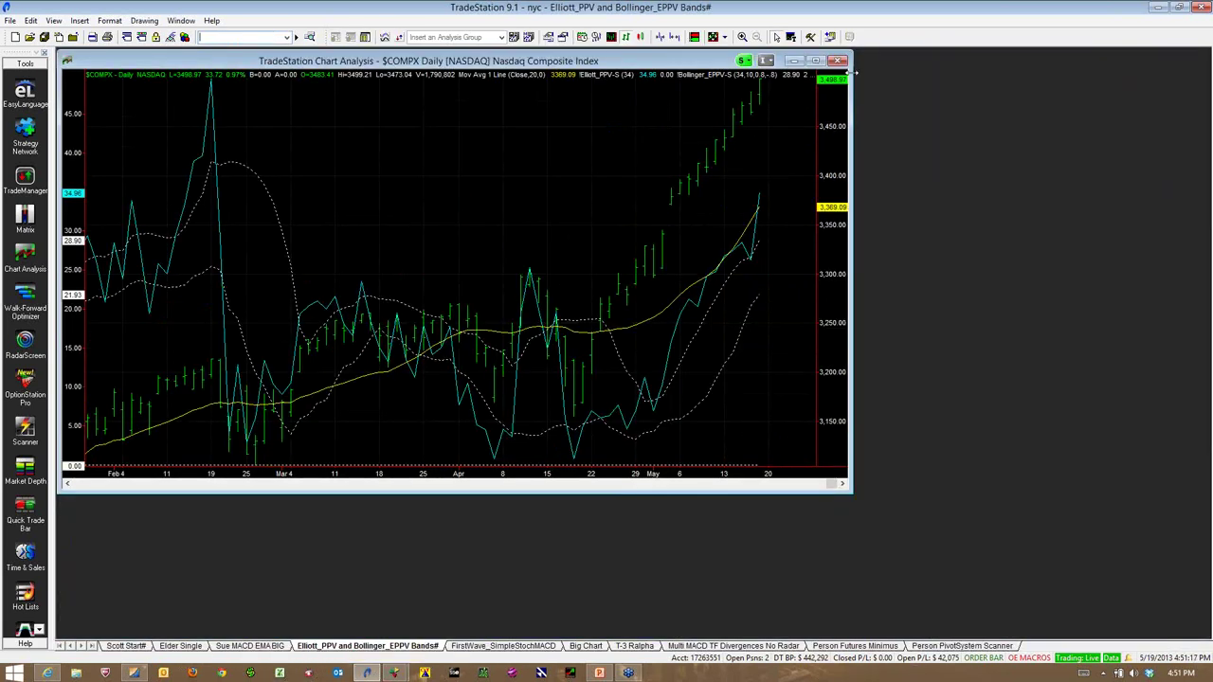
left_click(815, 60)
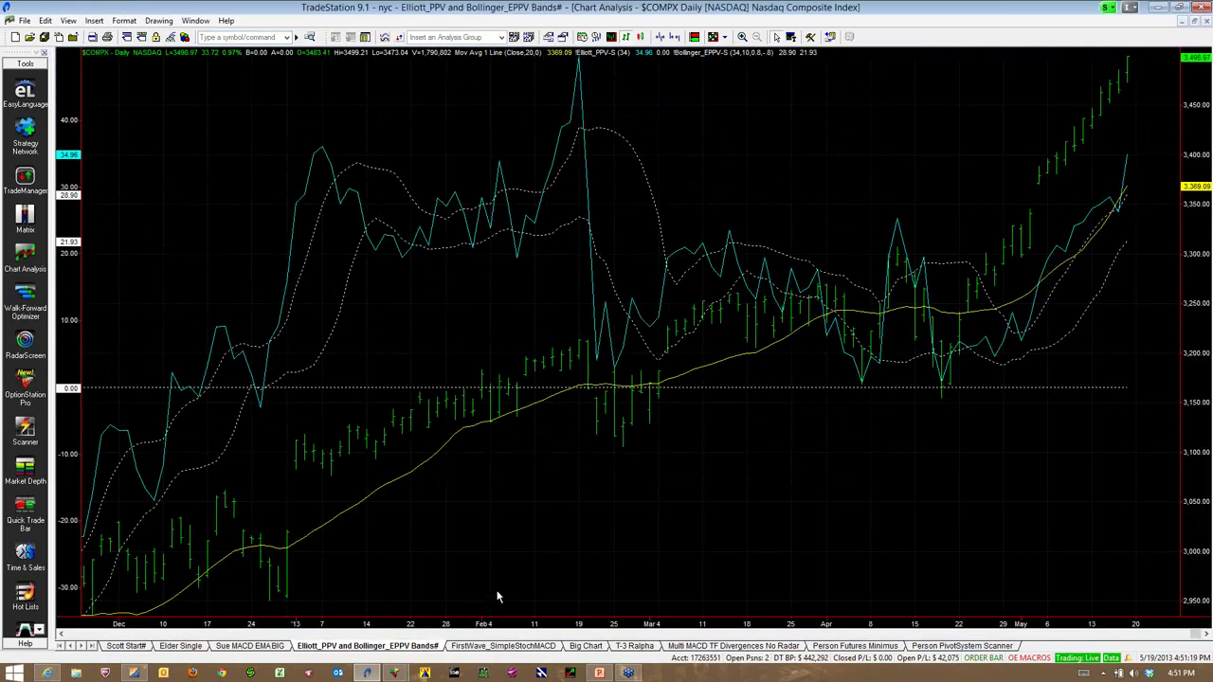
left_click(264, 648)
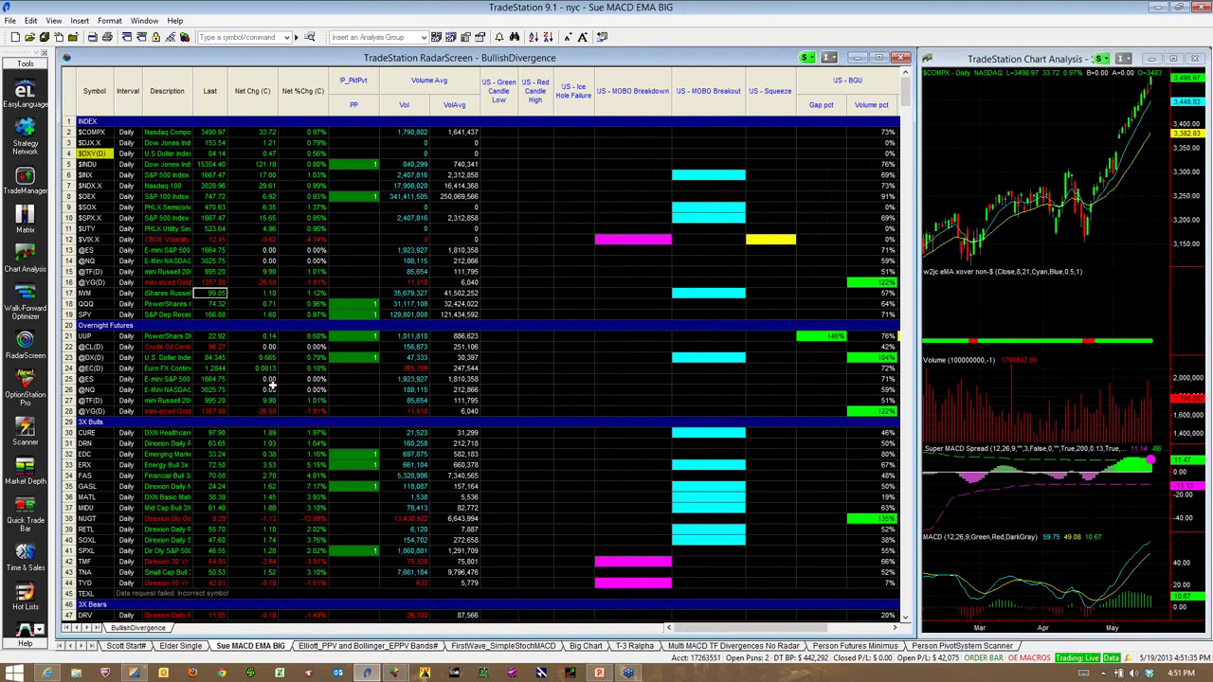
scroll(273, 375, "down", 3)
scroll(278, 357, "down", 6)
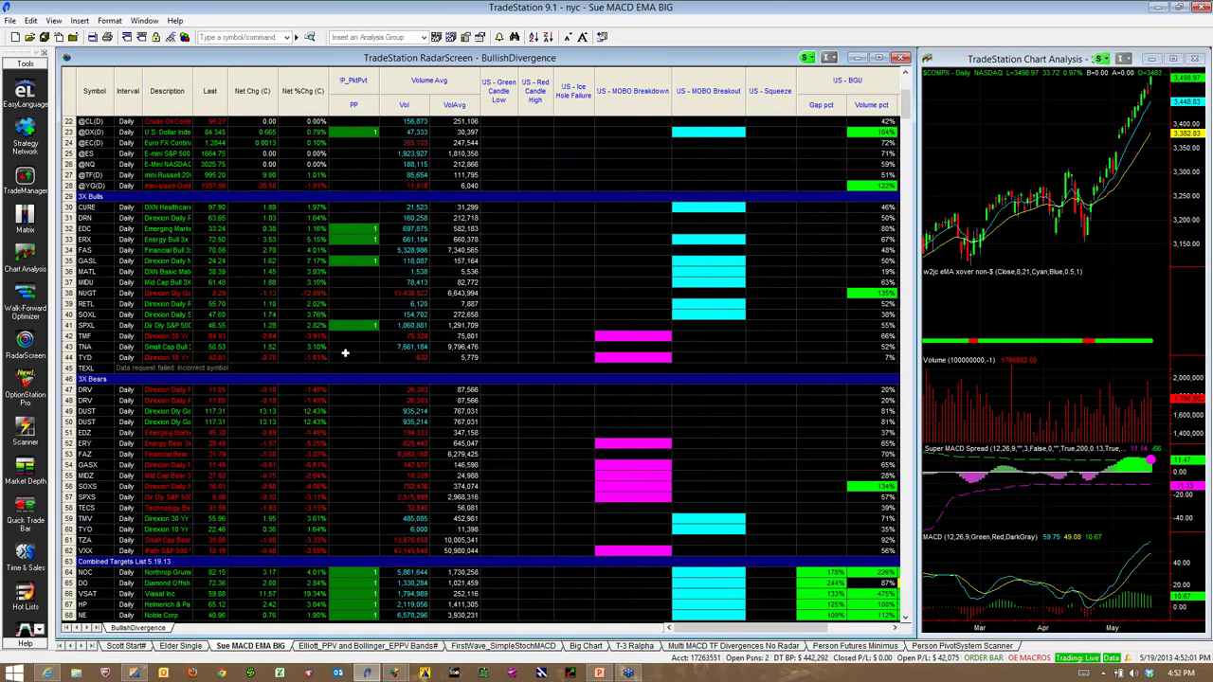
scroll(369, 384, "down", 1)
scroll(370, 384, "down", 1)
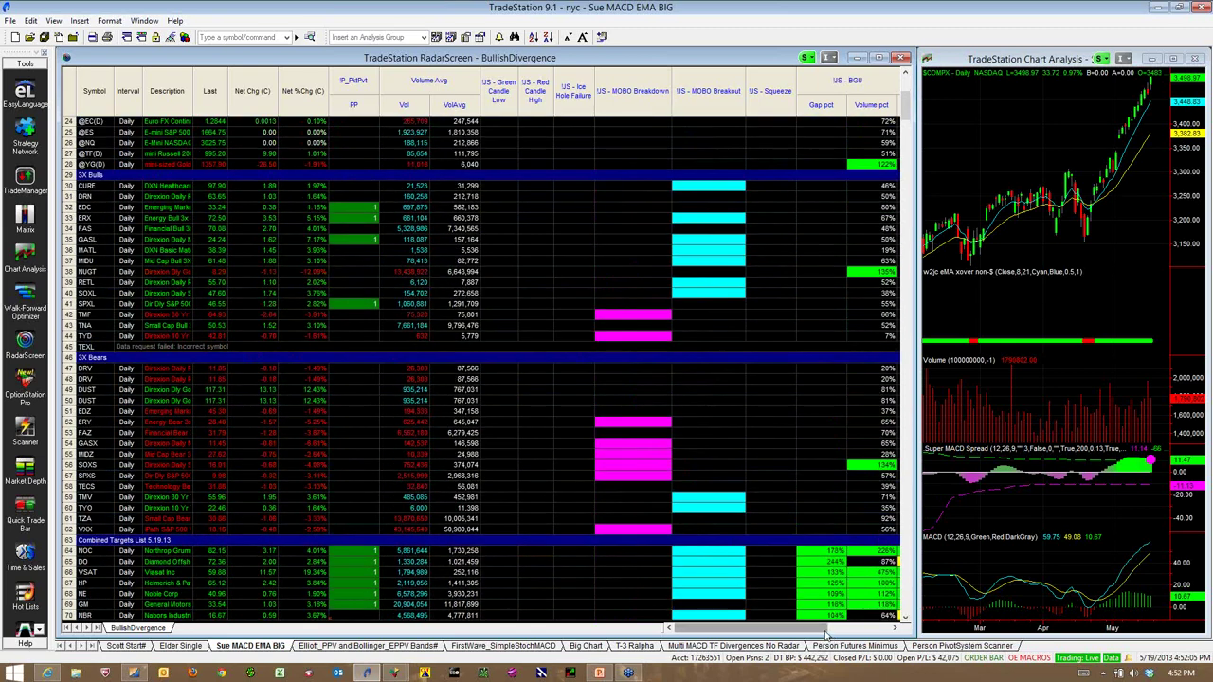
left_click_drag(827, 628, 871, 628)
left_click(704, 104)
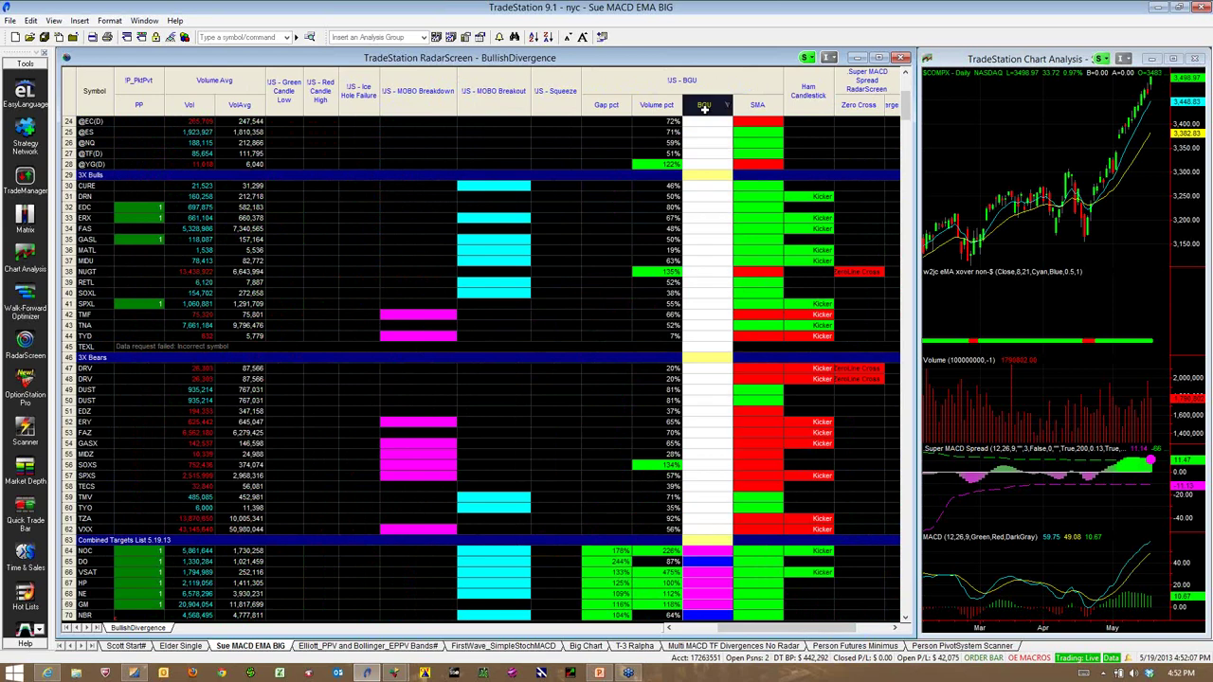
scroll(609, 395, "down", 4)
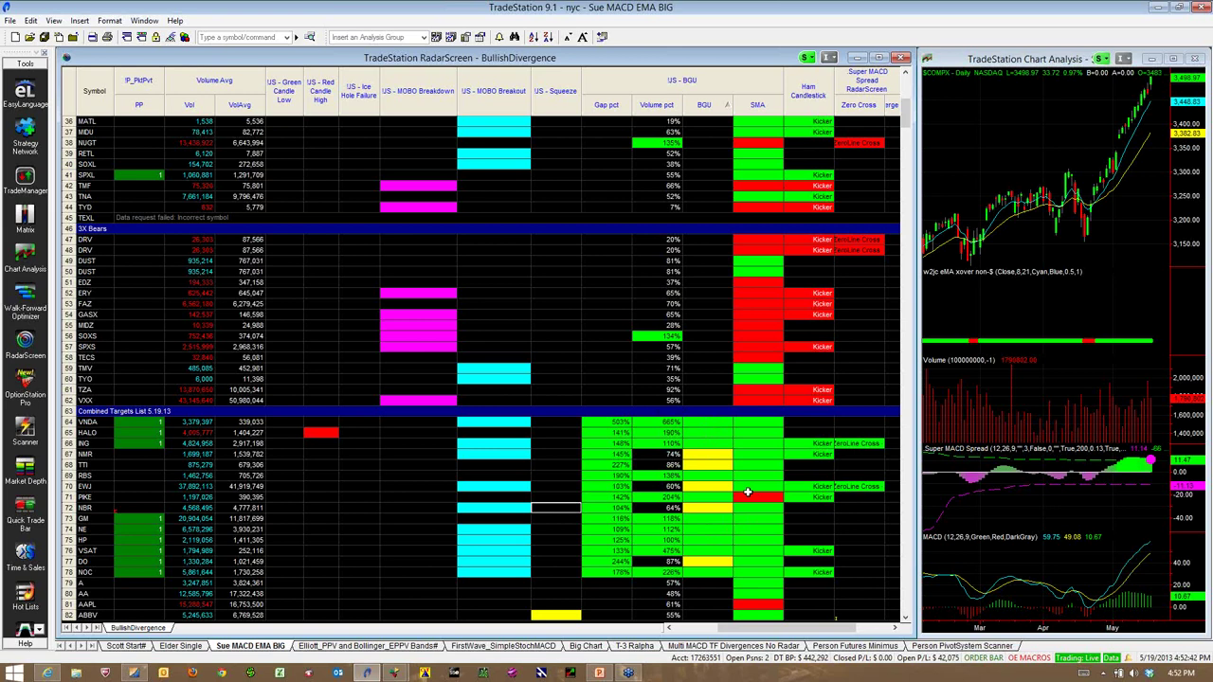
scroll(450, 339, "down", 5)
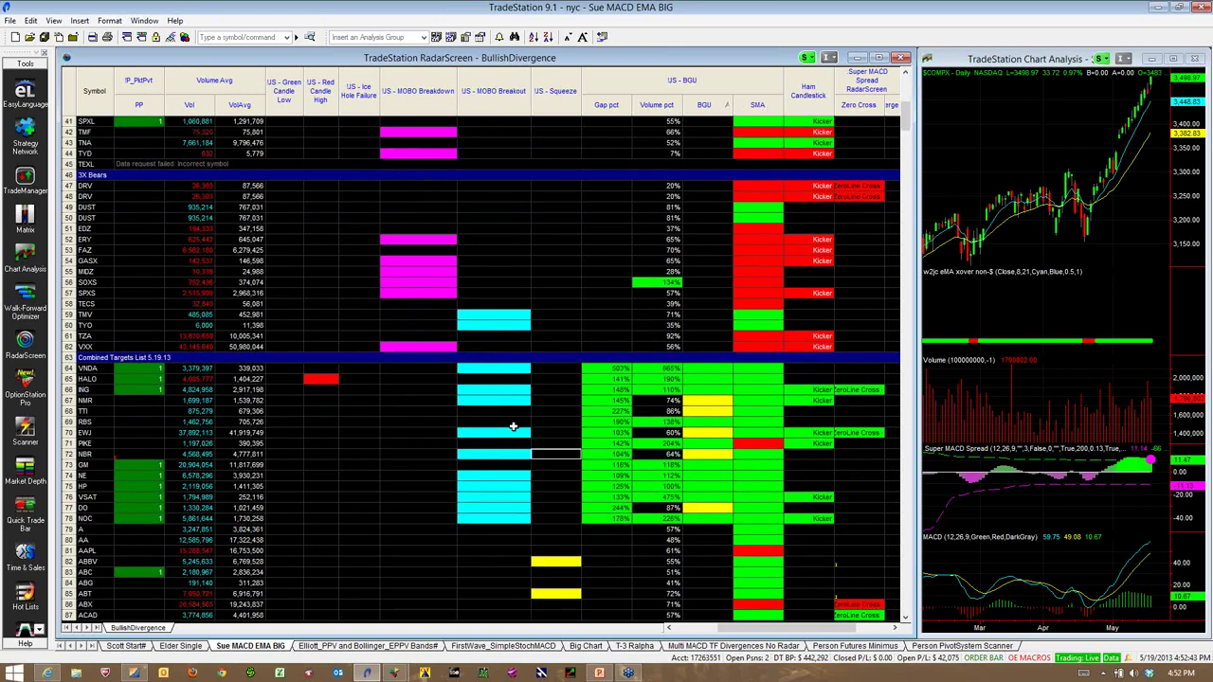
scroll(517, 428, "up", 5)
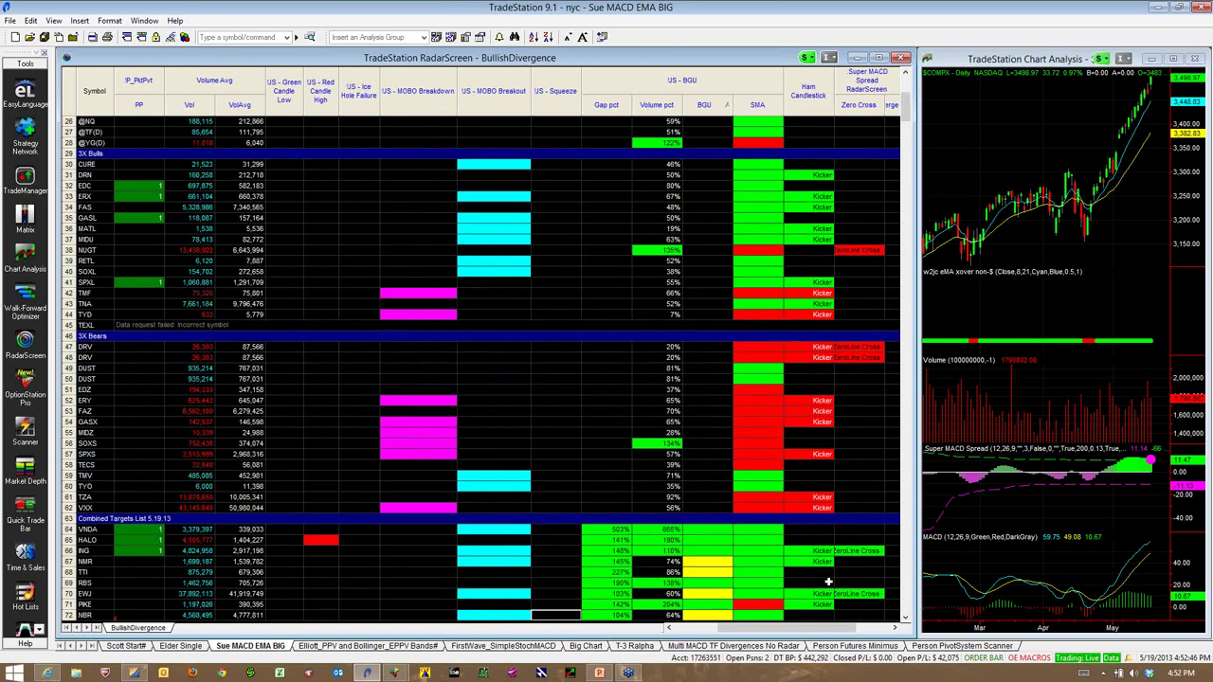
scroll(625, 417, "up", 3)
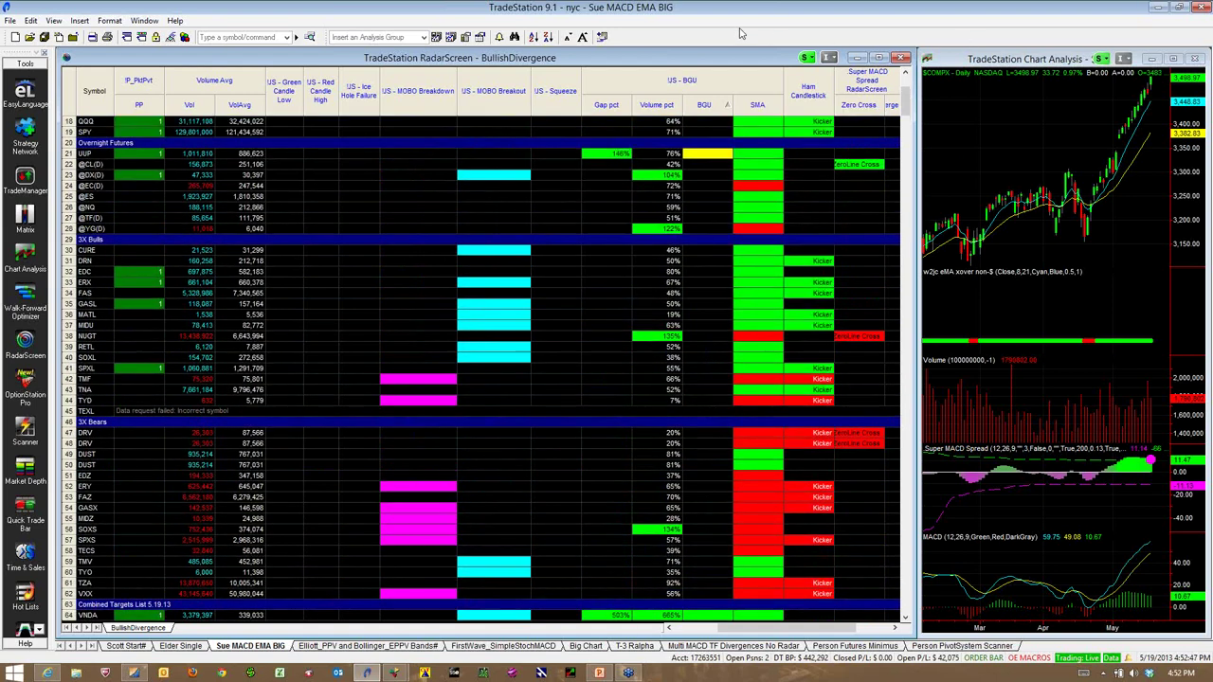
scroll(742, 34, "up", 1)
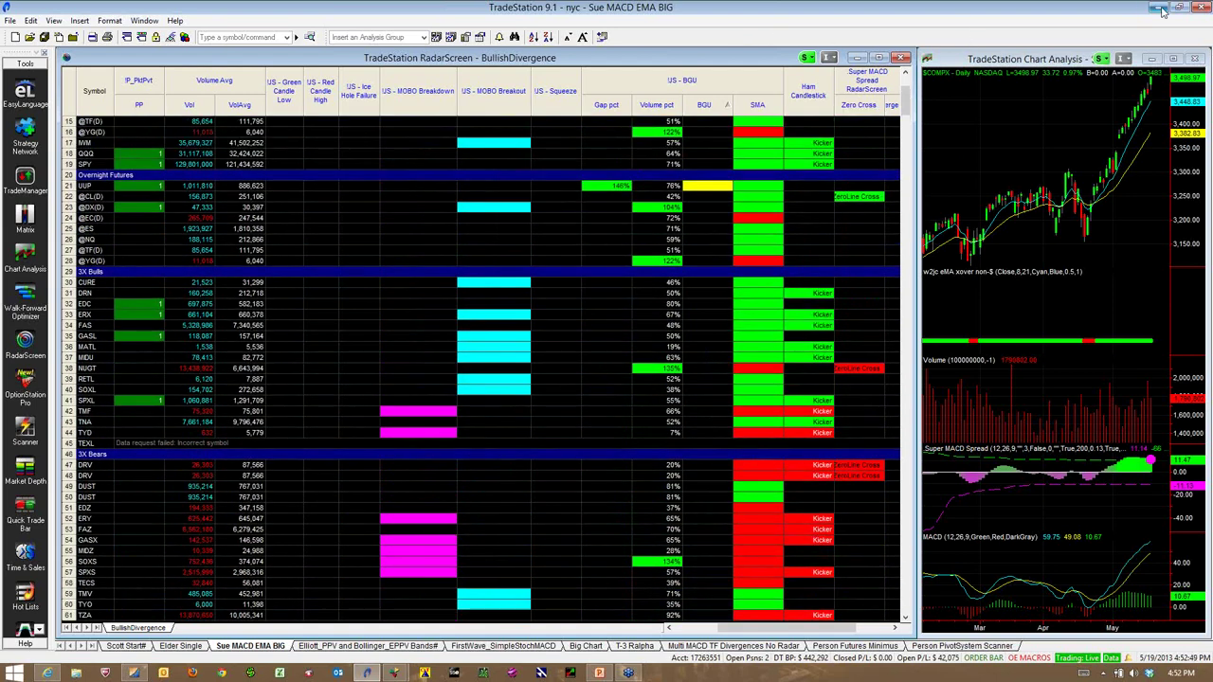
left_click(1161, 8)
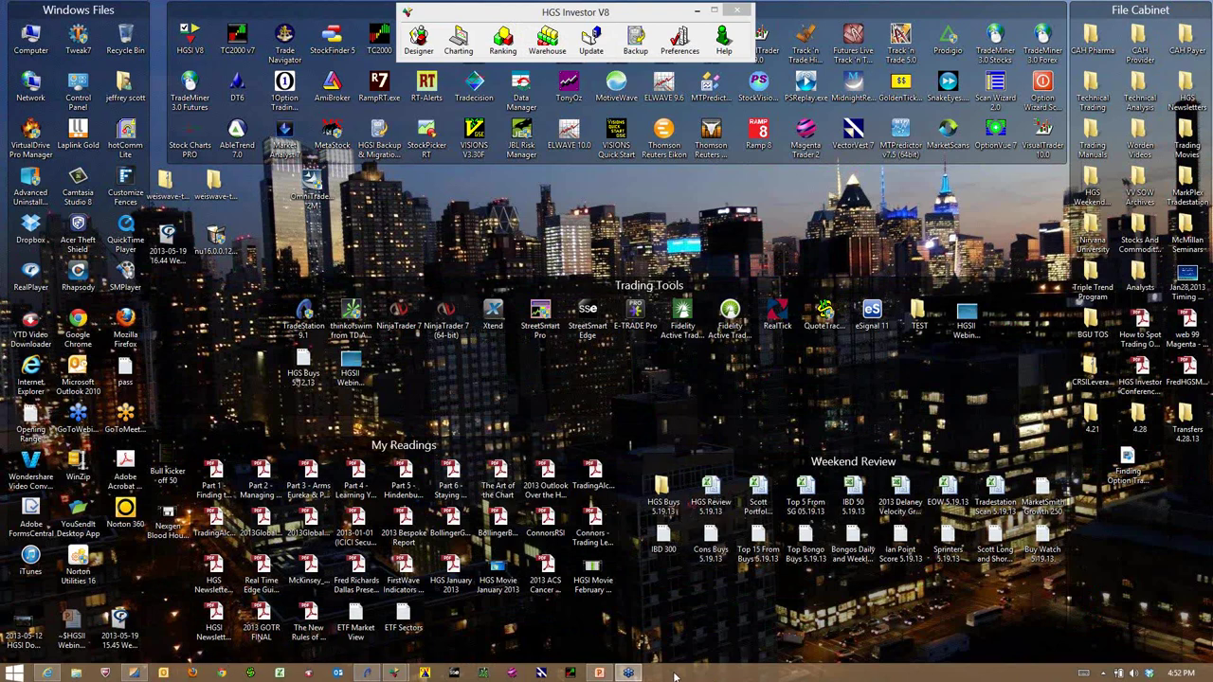
Bring back the webinar deck, select slide 21 (Kahuna %B cup), then minimize PowerPoint
left_click(599, 673)
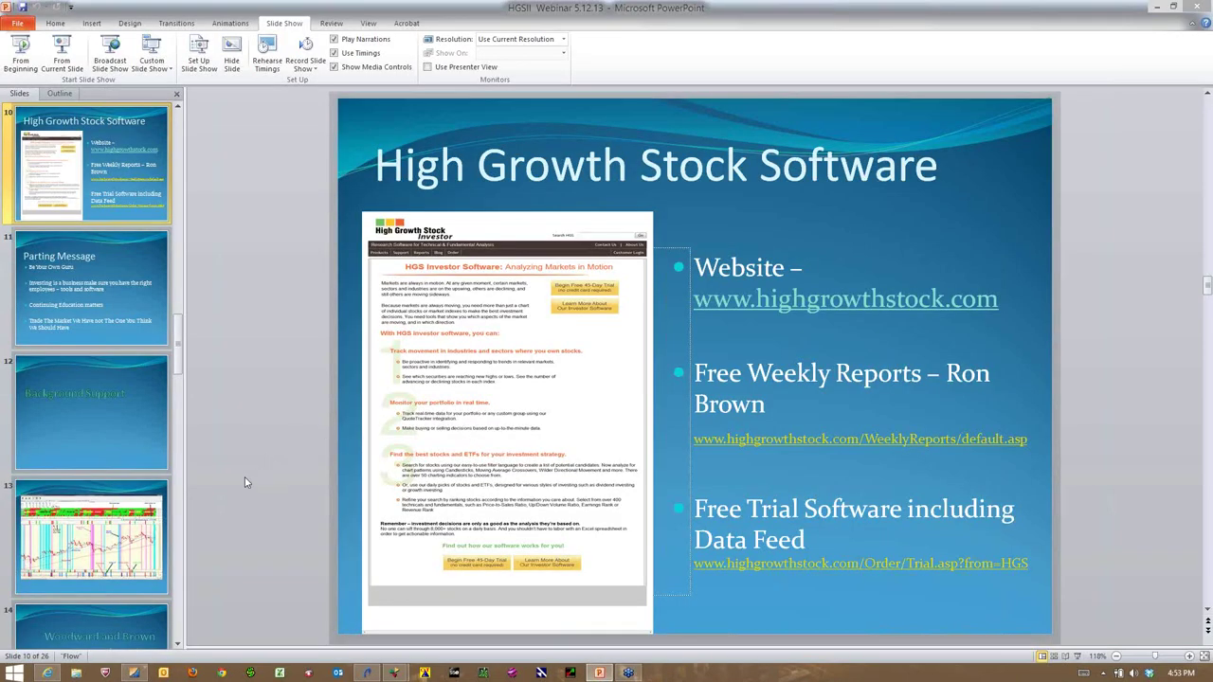
scroll(111, 492, "down", 7)
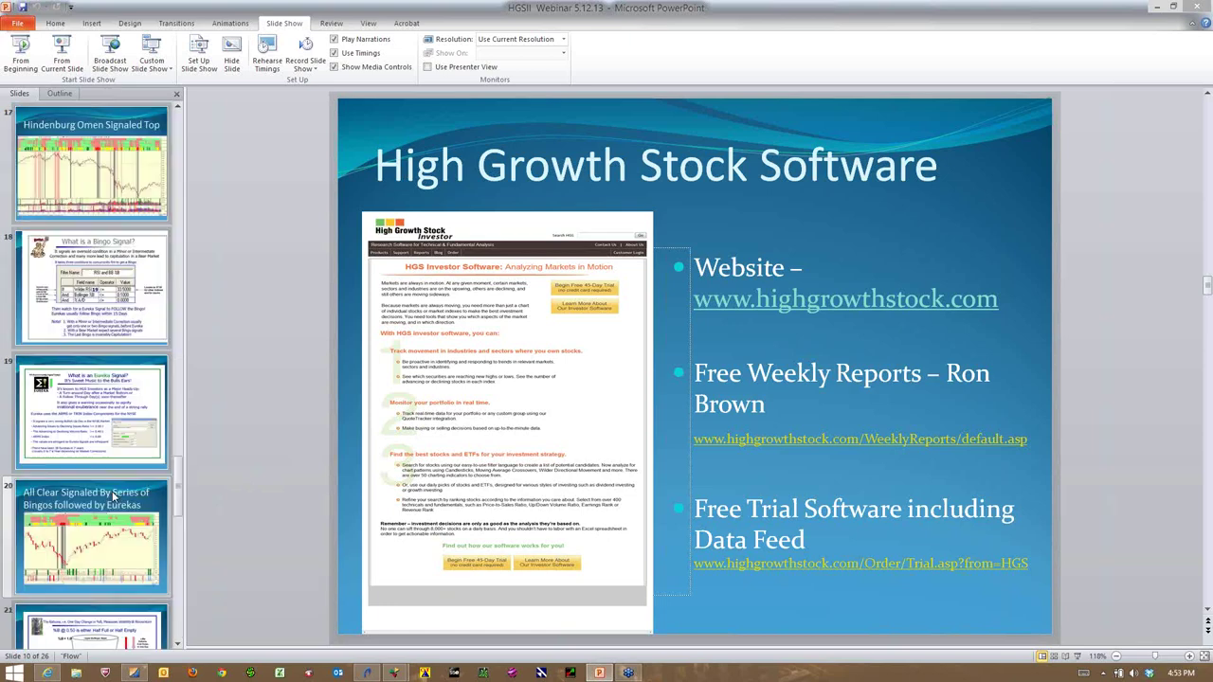
scroll(112, 493, "up", 4)
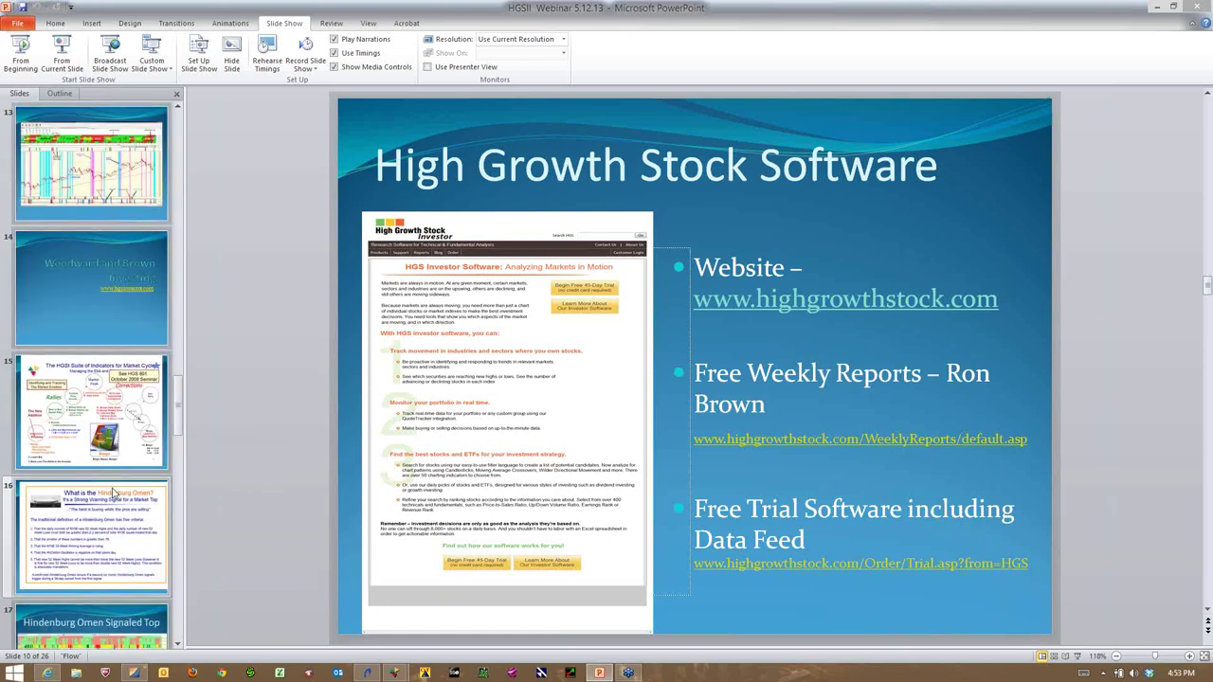
scroll(112, 493, "down", 4)
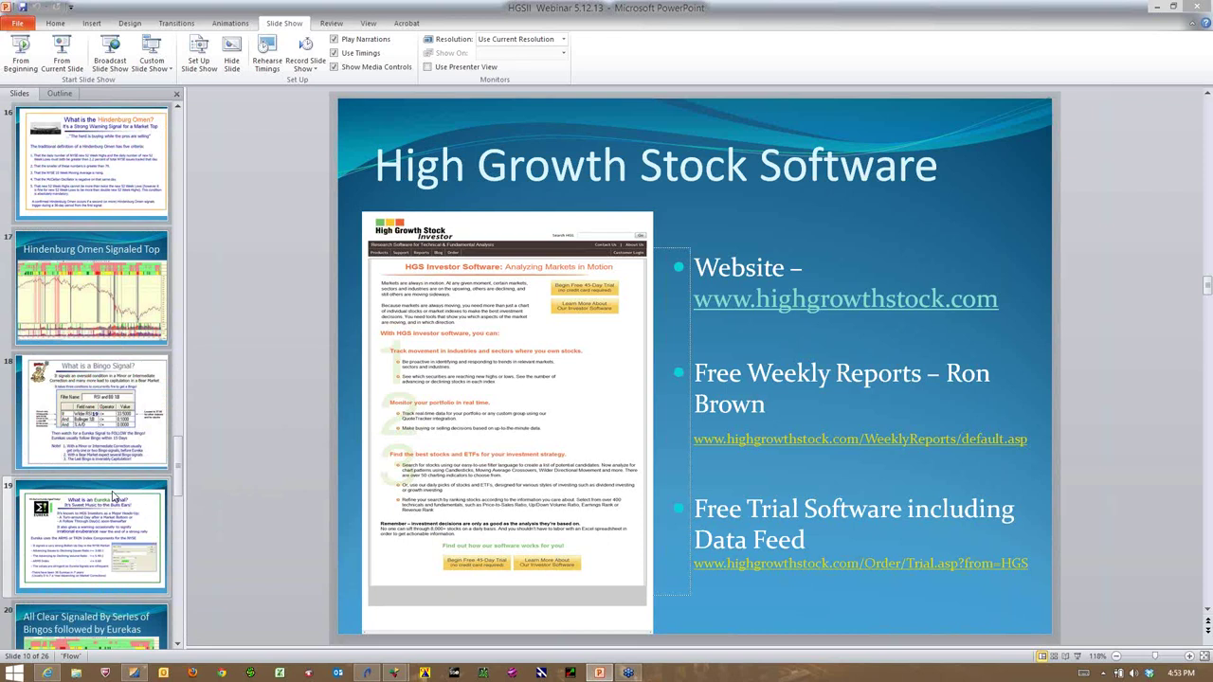
scroll(112, 495, "down", 3)
scroll(112, 494, "up", 2)
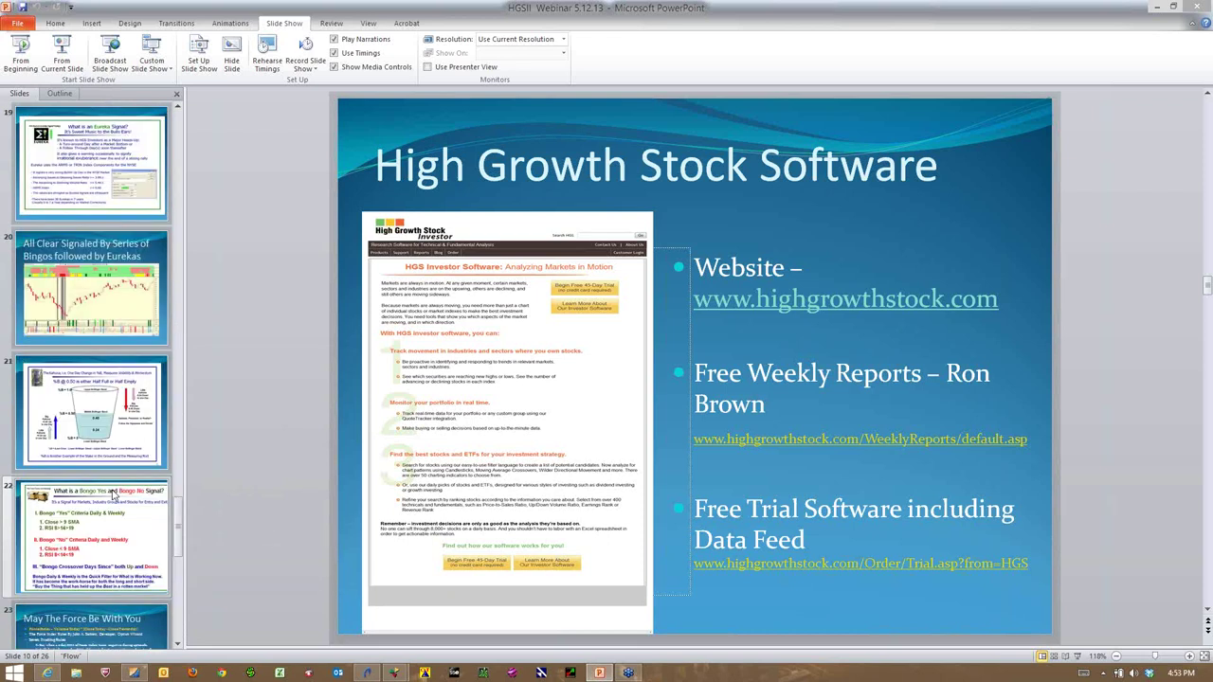
left_click(114, 502)
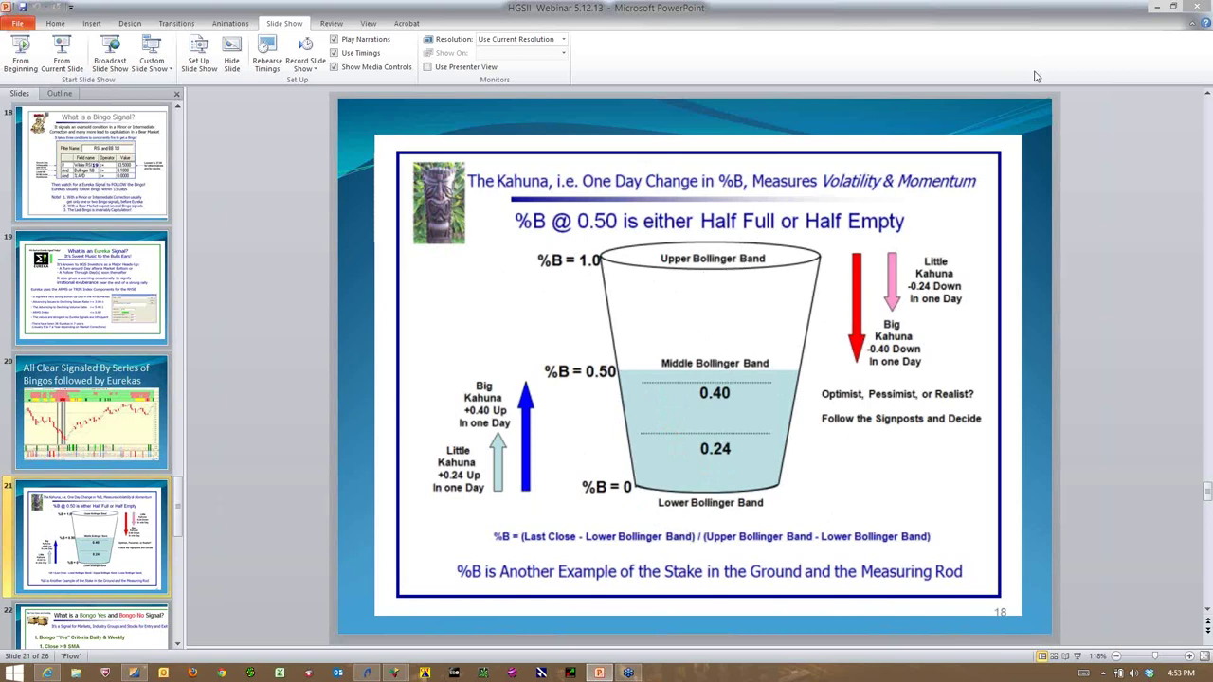
left_click(1162, 10)
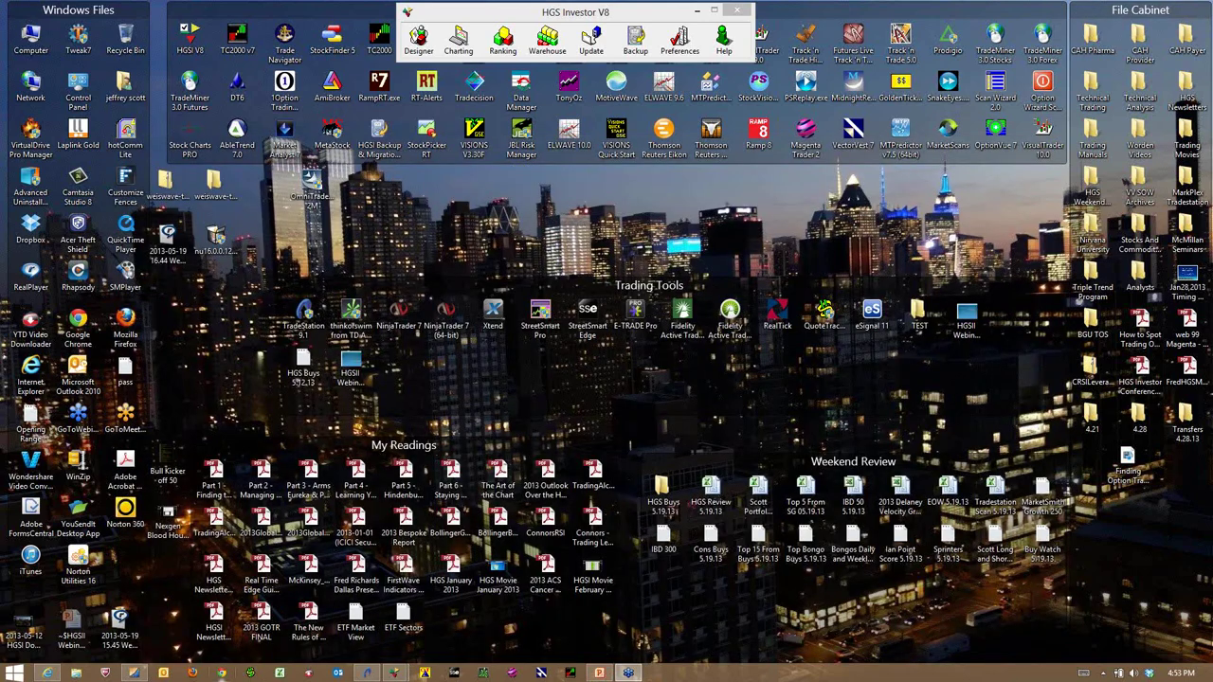
left_click(134, 673)
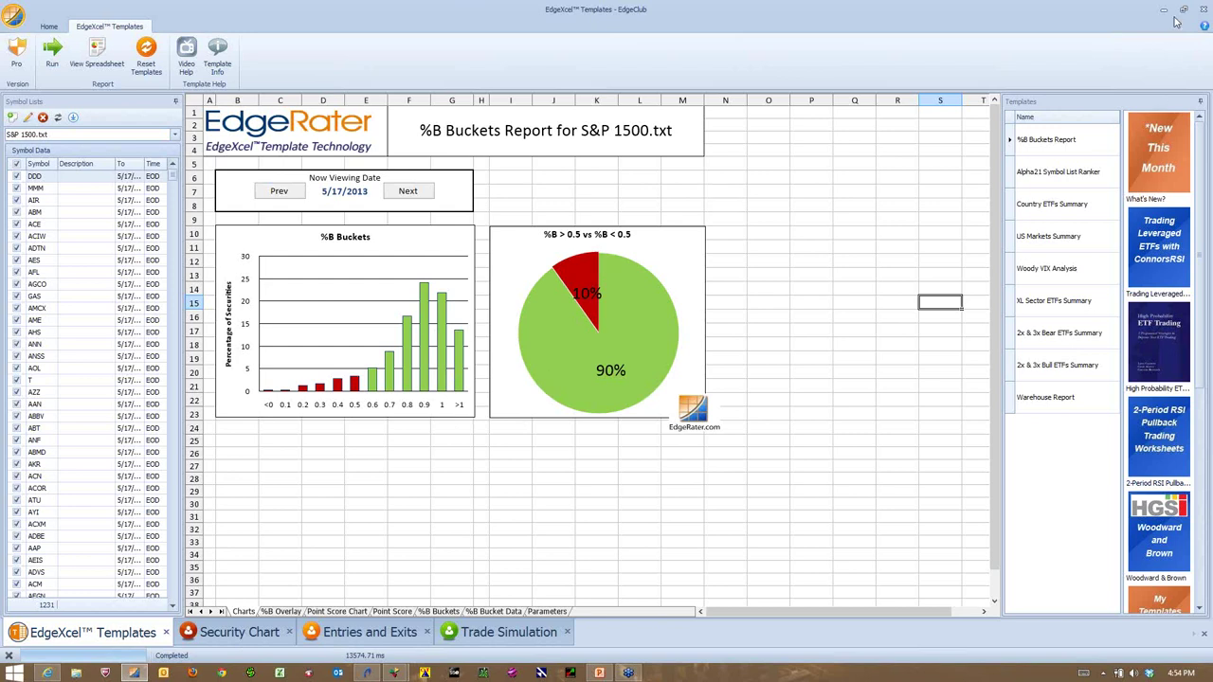
left_click(1206, 8)
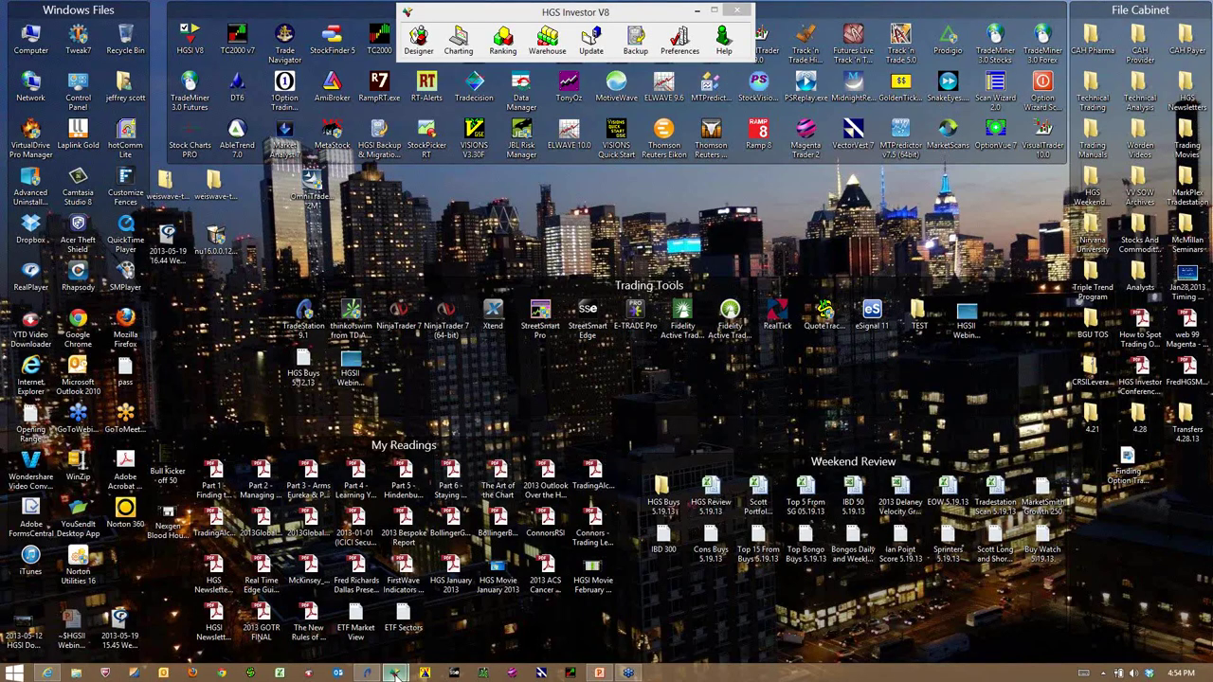
Rank the 01MAJOR MARKETS Plus warehouse list by raw combined score and chart $NYA
mouse_move(394, 672)
left_click(443, 646)
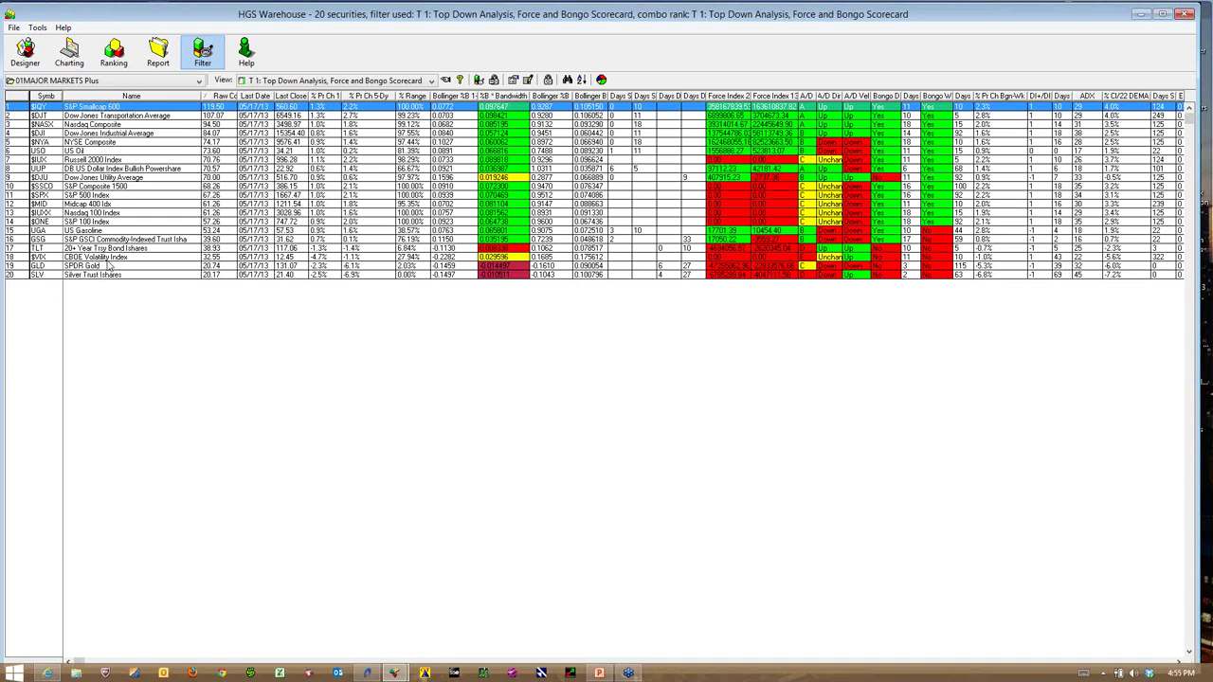
left_click(372, 97)
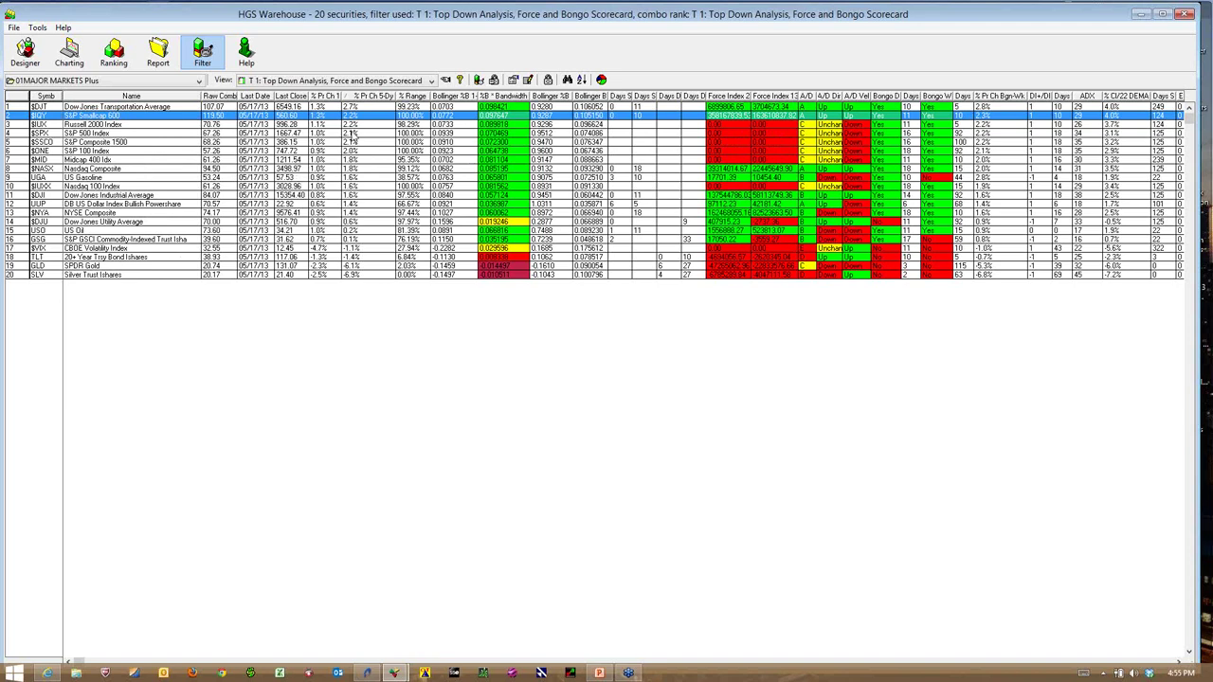
left_click(323, 97)
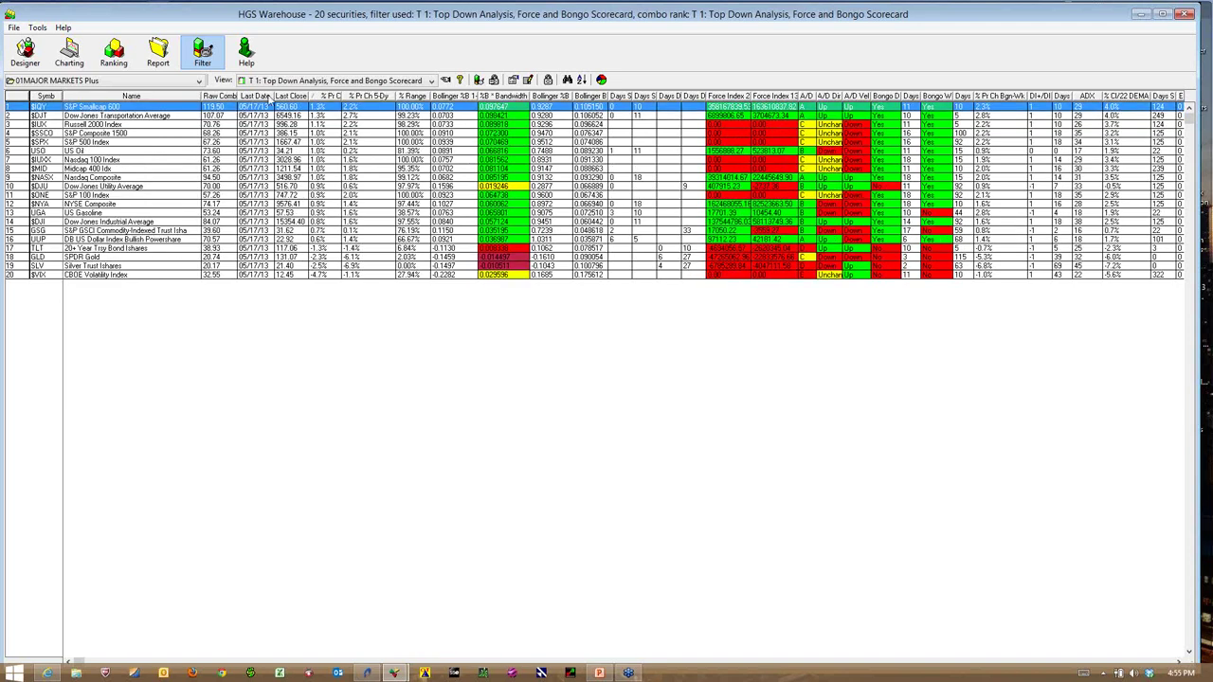
left_click(221, 98)
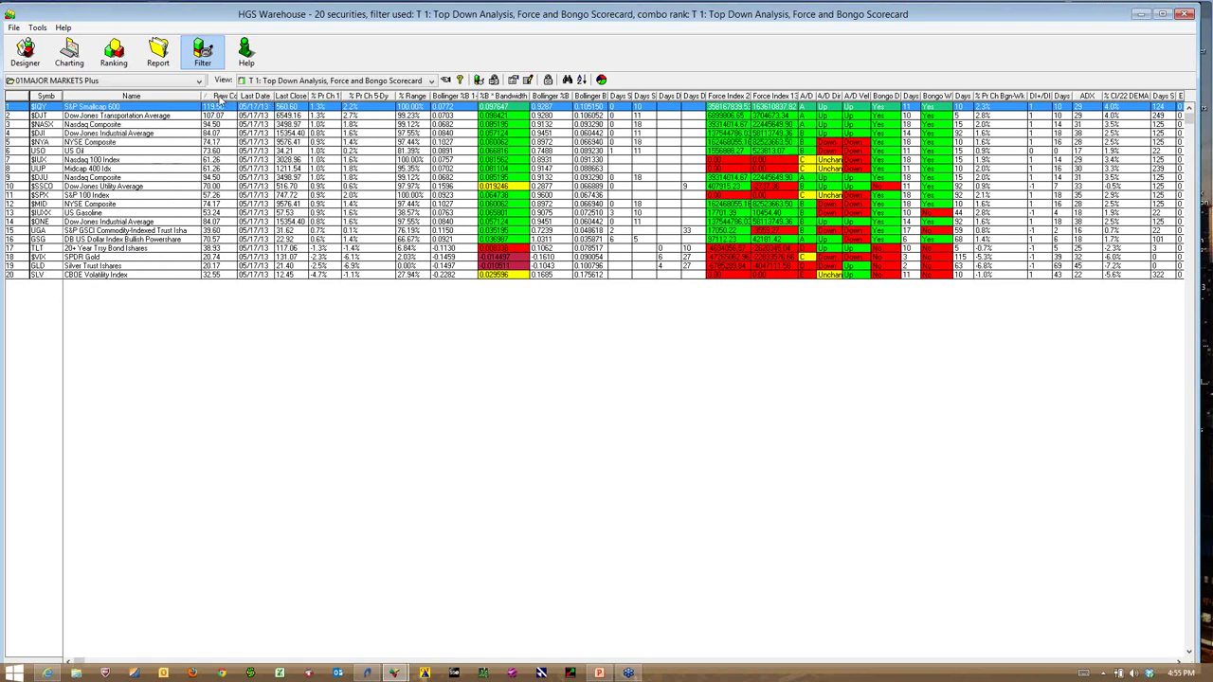
left_click(98, 145)
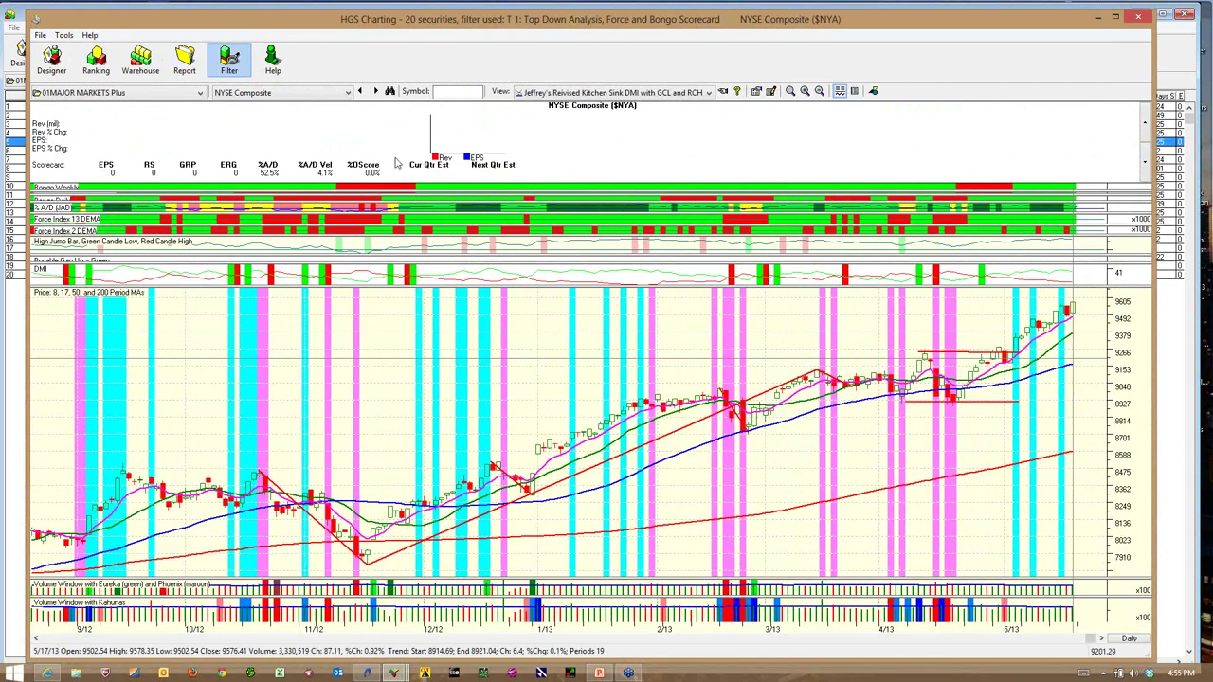
Hide the scorecard on the $NYA chart and make its price panel taller
left_click(840, 90)
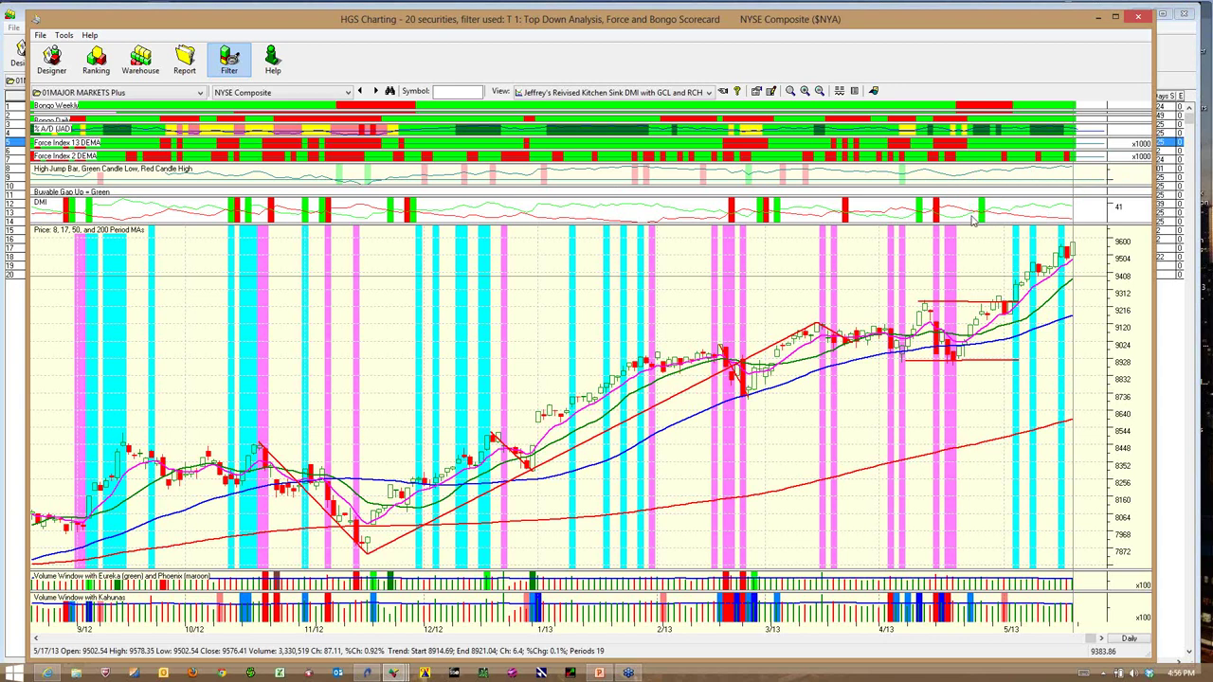
left_click_drag(971, 220, 982, 213)
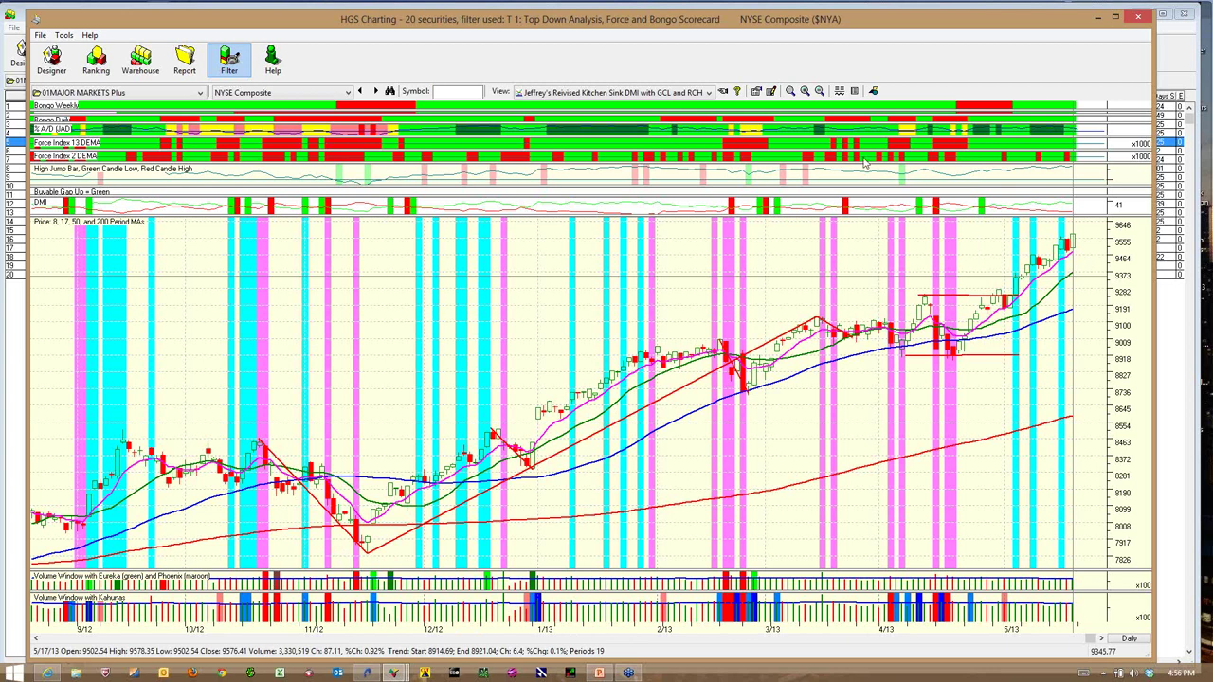
left_click(347, 92)
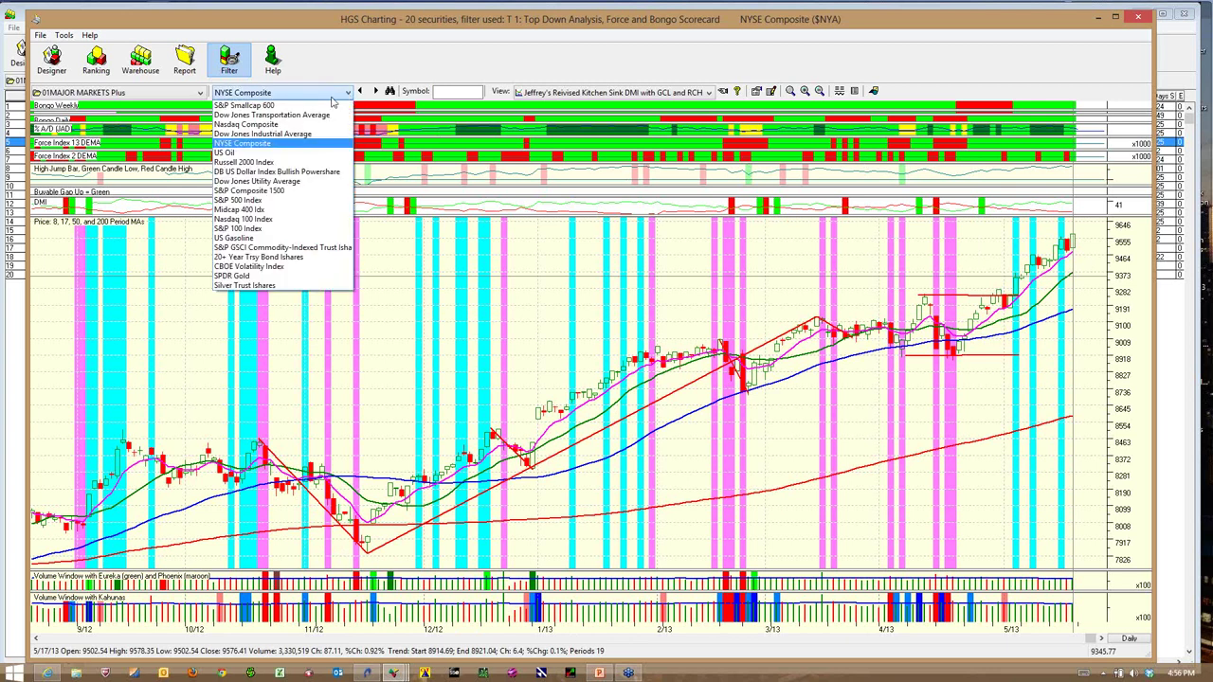
Chart the Nasdaq Composite, then switch the chart to the S&P Composite 1500 ($SSCO)
left_click(294, 124)
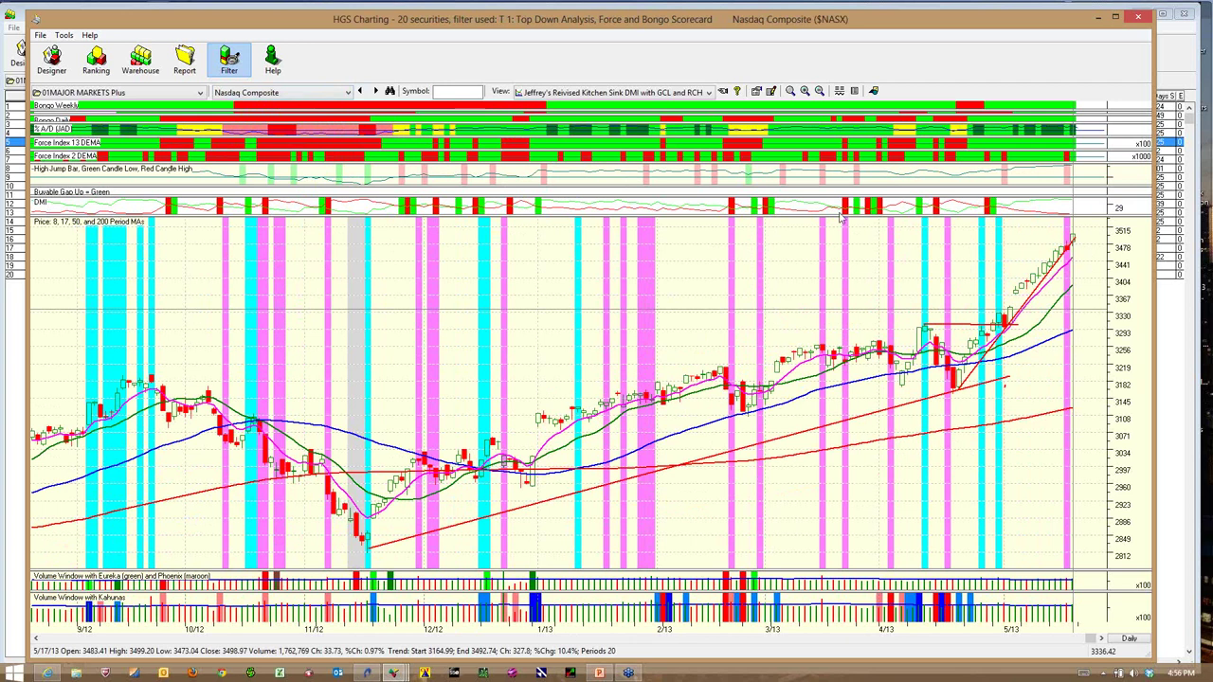
left_click(348, 92)
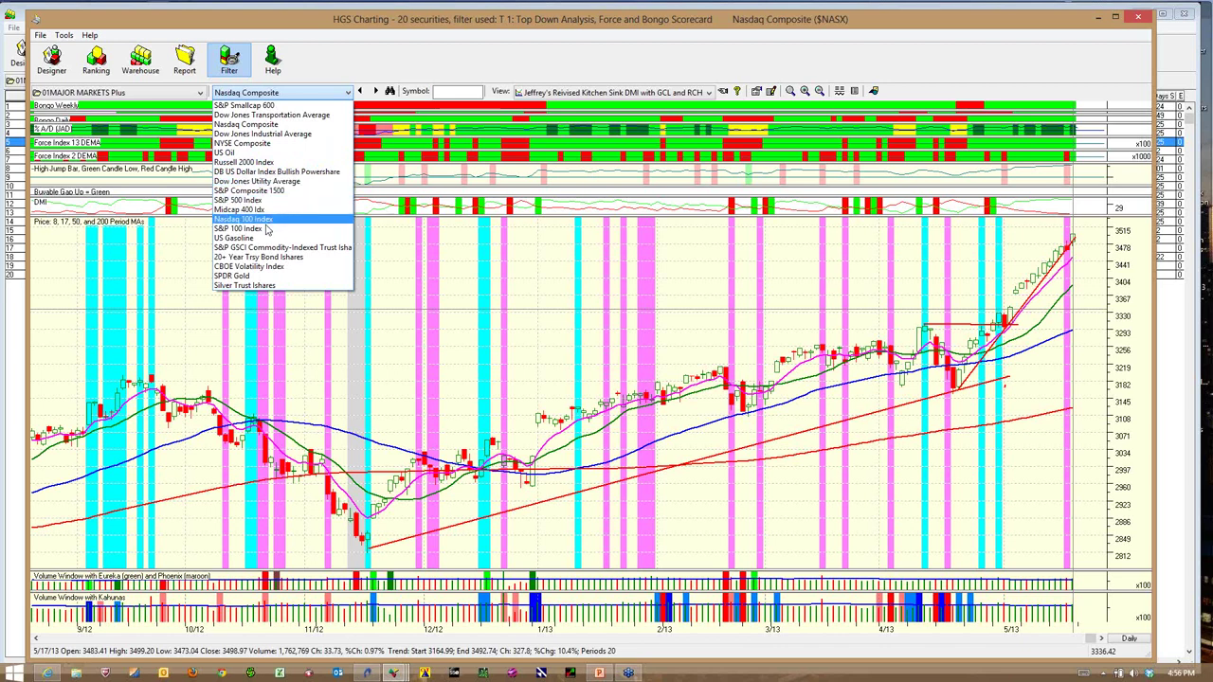
left_click(263, 192)
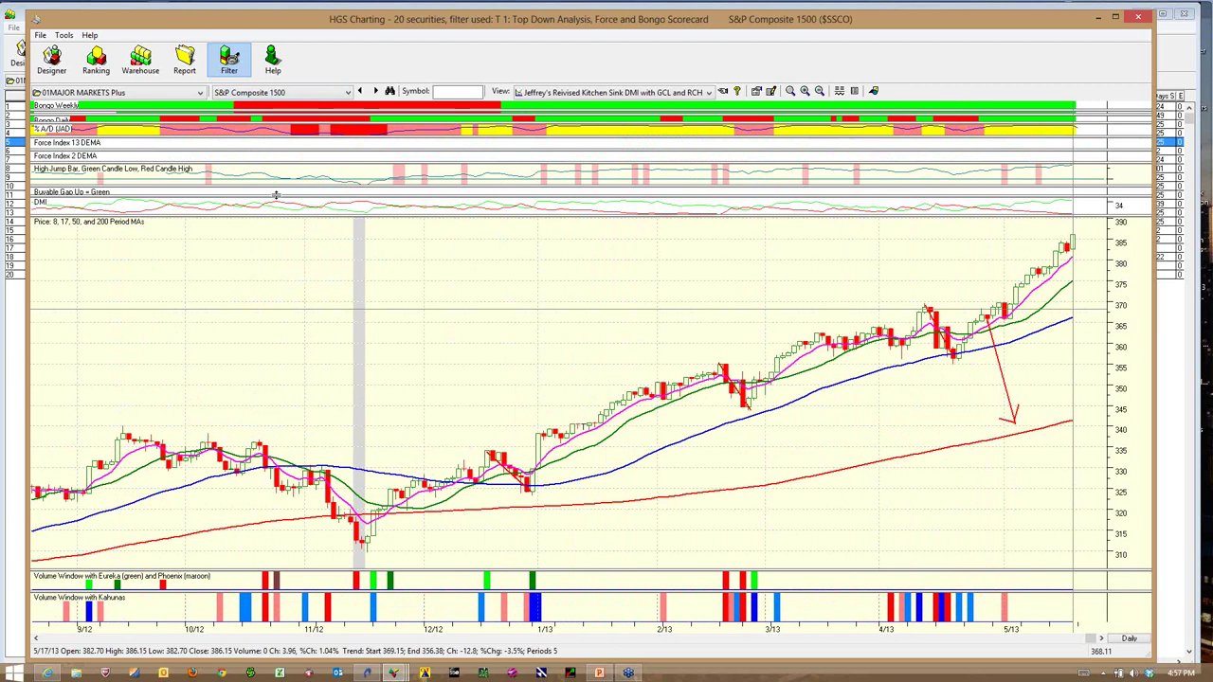
left_click(874, 91)
Draw thin trend lines up from the November low and along the May advance, then dismiss the alert
left_click(24, 305)
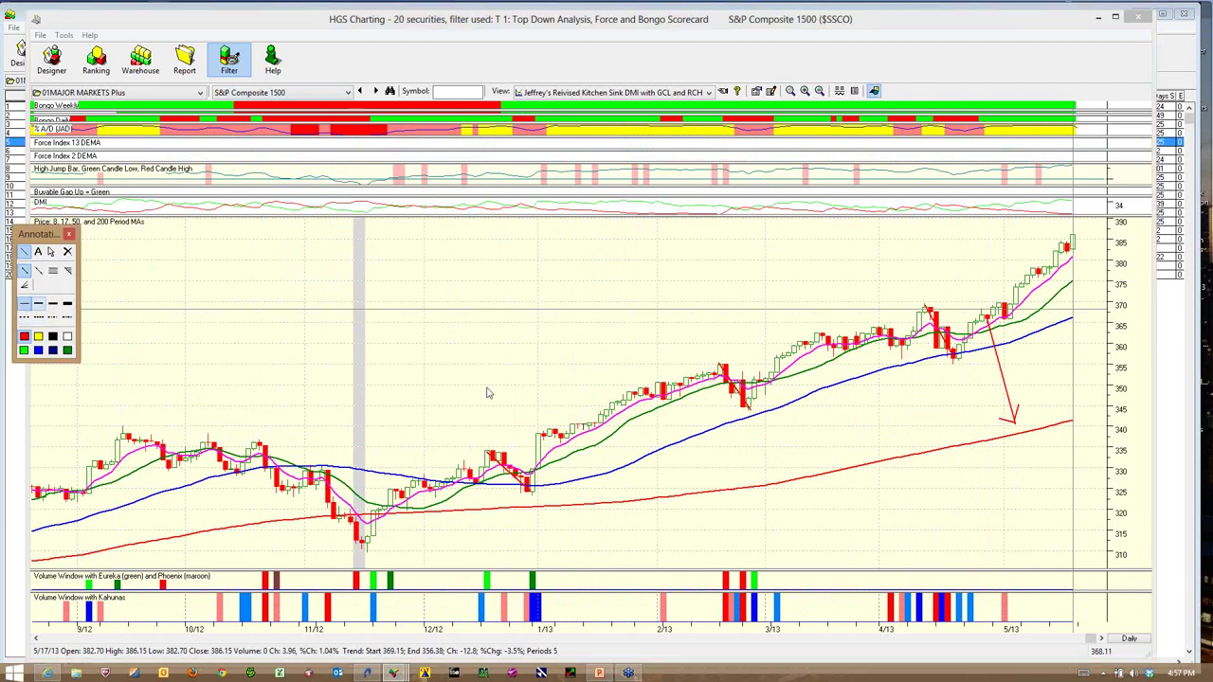
mouse_move(368, 549)
left_mouse_down()
mouse_move(492, 492)
mouse_move(1099, 325)
mouse_move(1144, 324)
left_mouse_up()
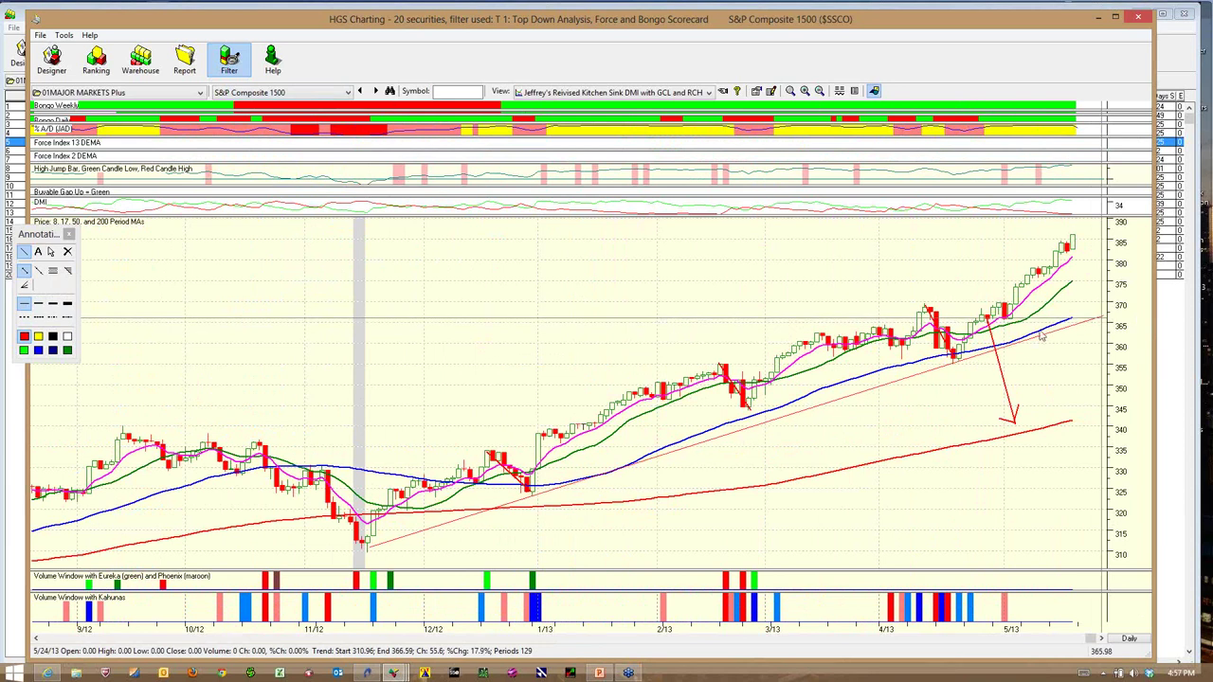
mouse_move(966, 366)
left_mouse_down()
mouse_move(1036, 322)
mouse_move(1073, 272)
left_mouse_up()
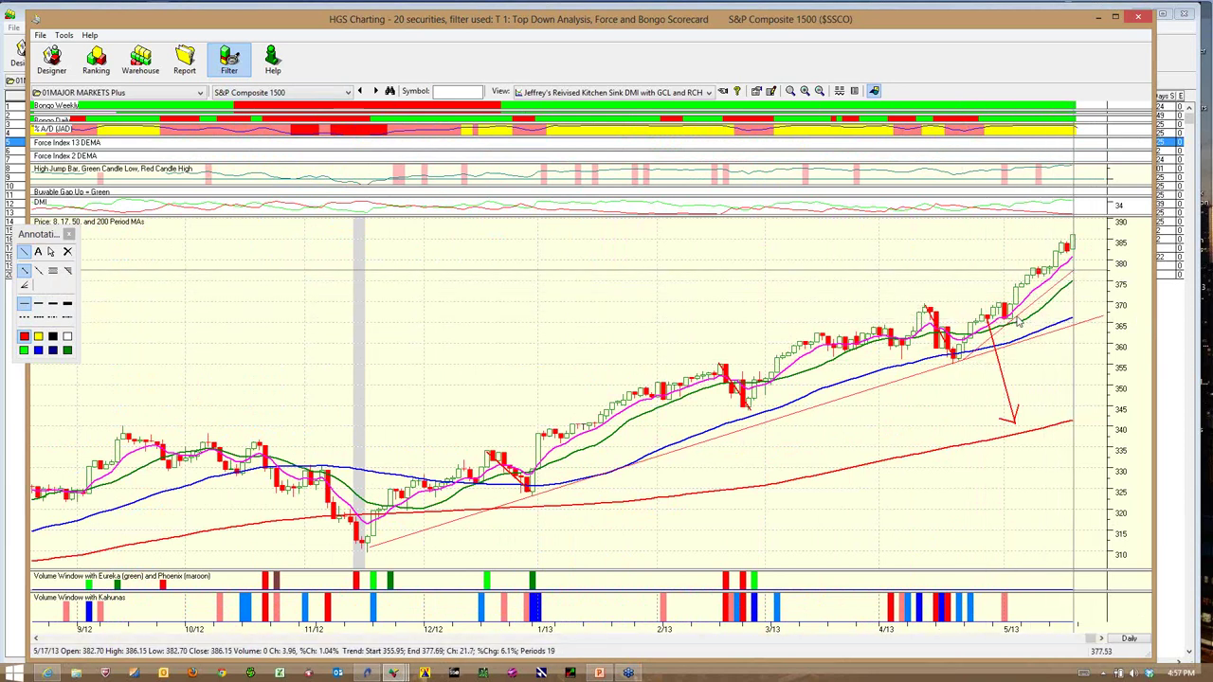
left_click_drag(1014, 319, 1092, 239)
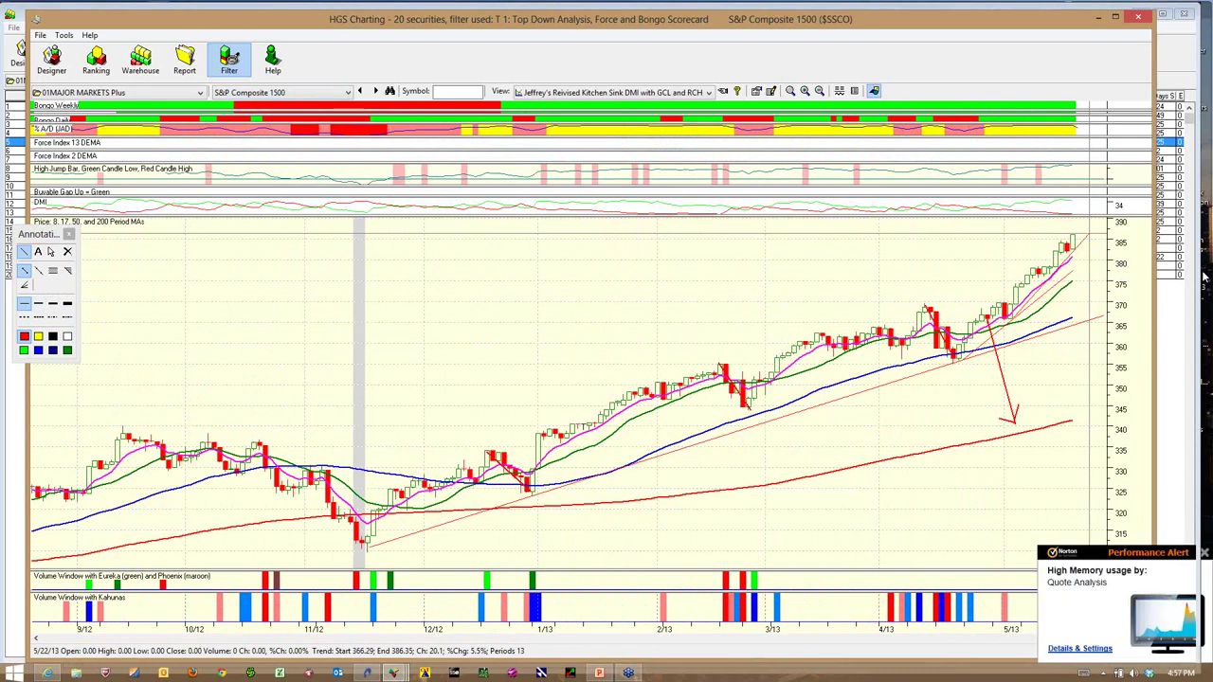
left_click(1204, 555)
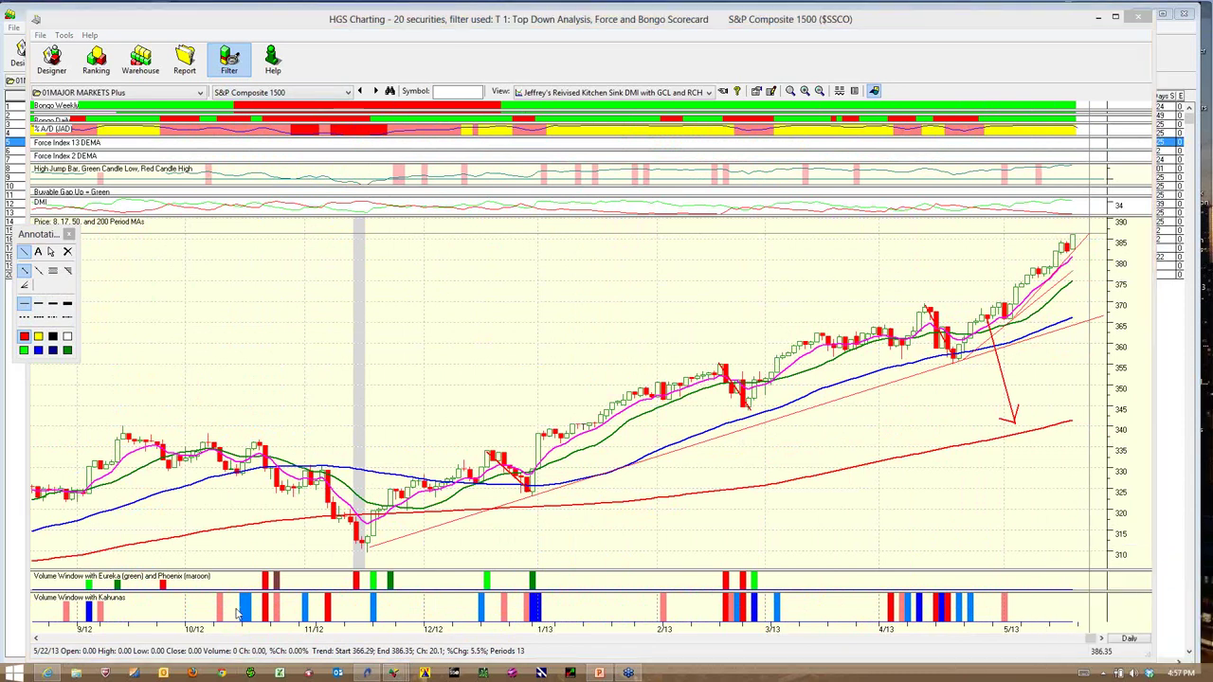
Exit TradeStation, saving all workspace changes and skipping the update
left_click(367, 673)
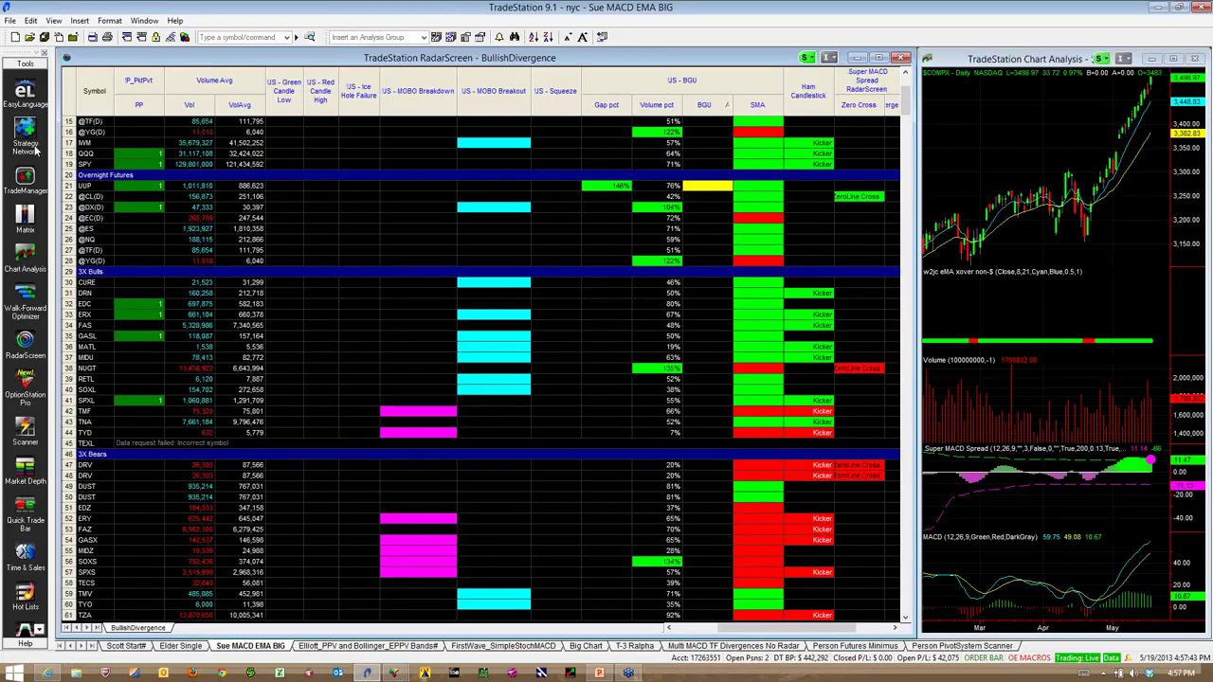
left_click(10, 20)
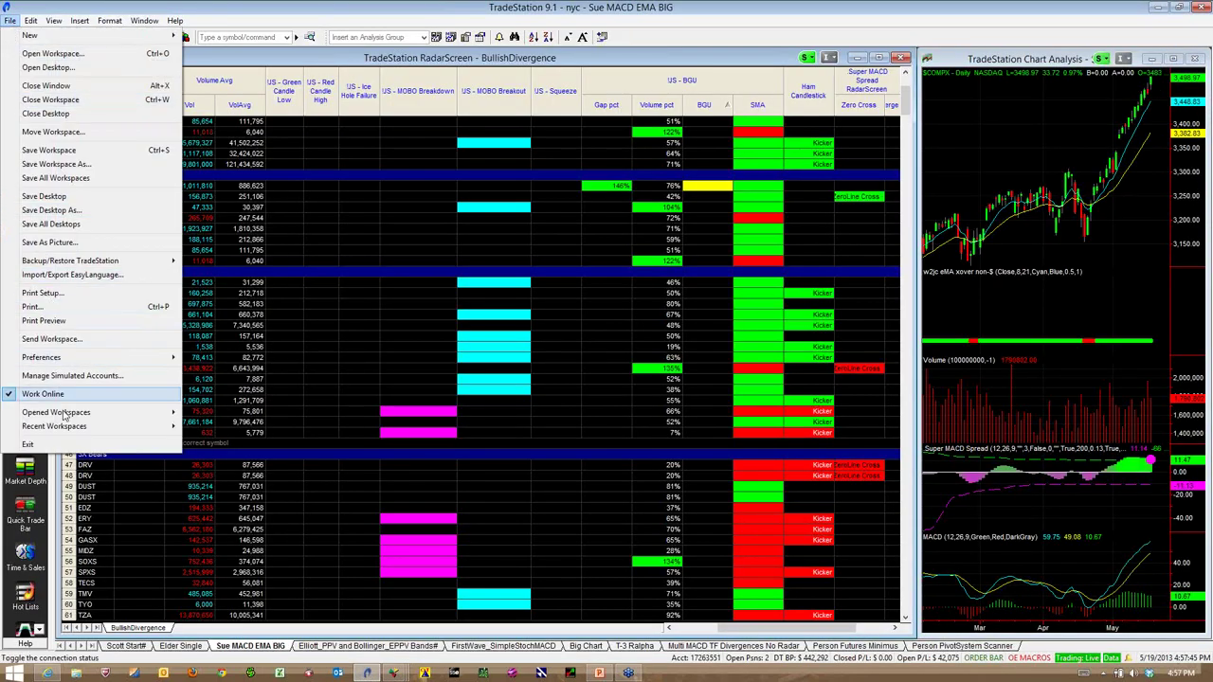
left_click(60, 444)
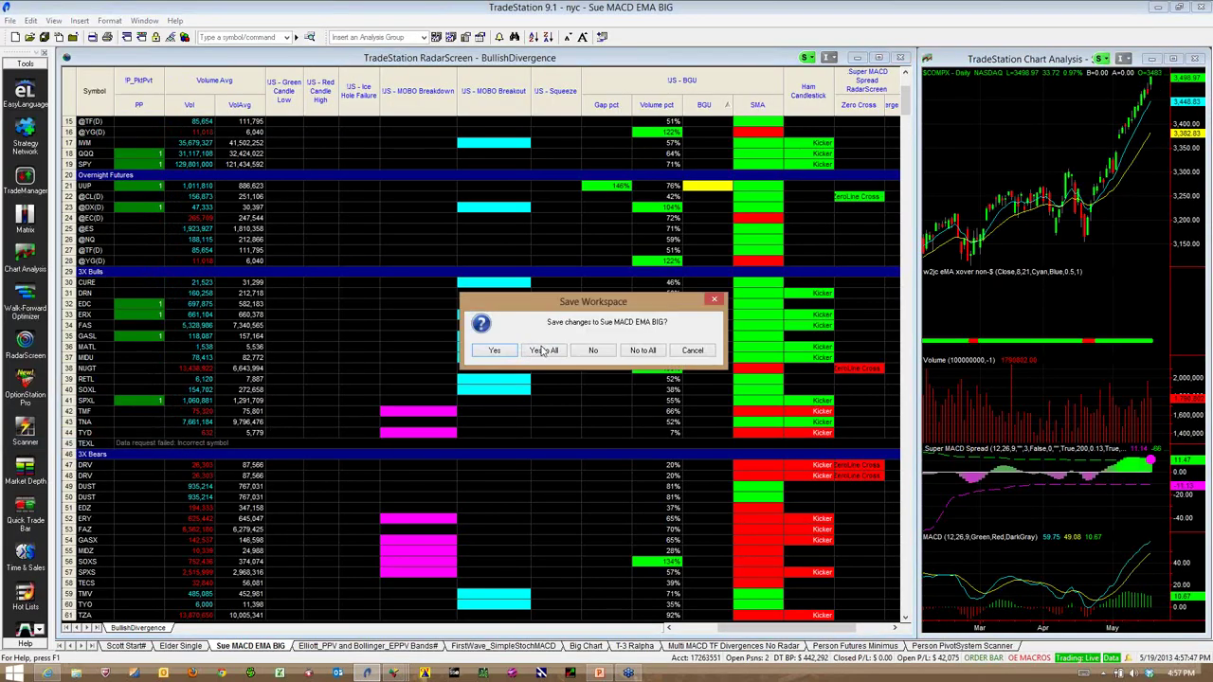
left_click(540, 349)
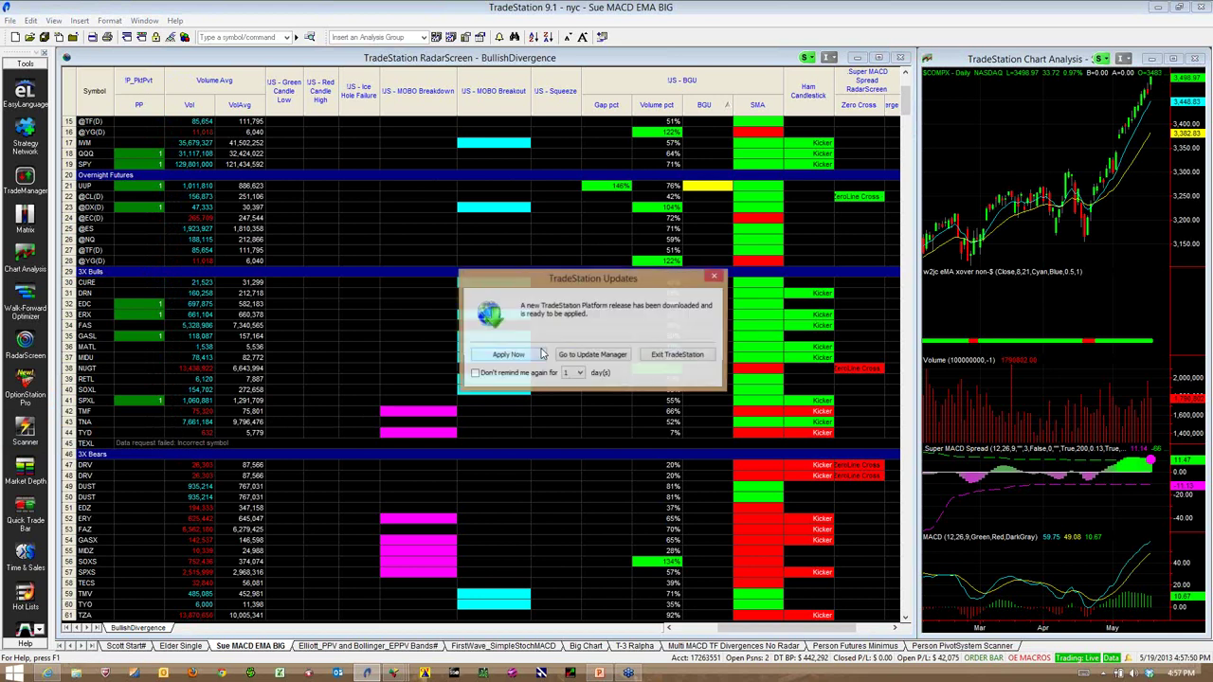
left_click(684, 358)
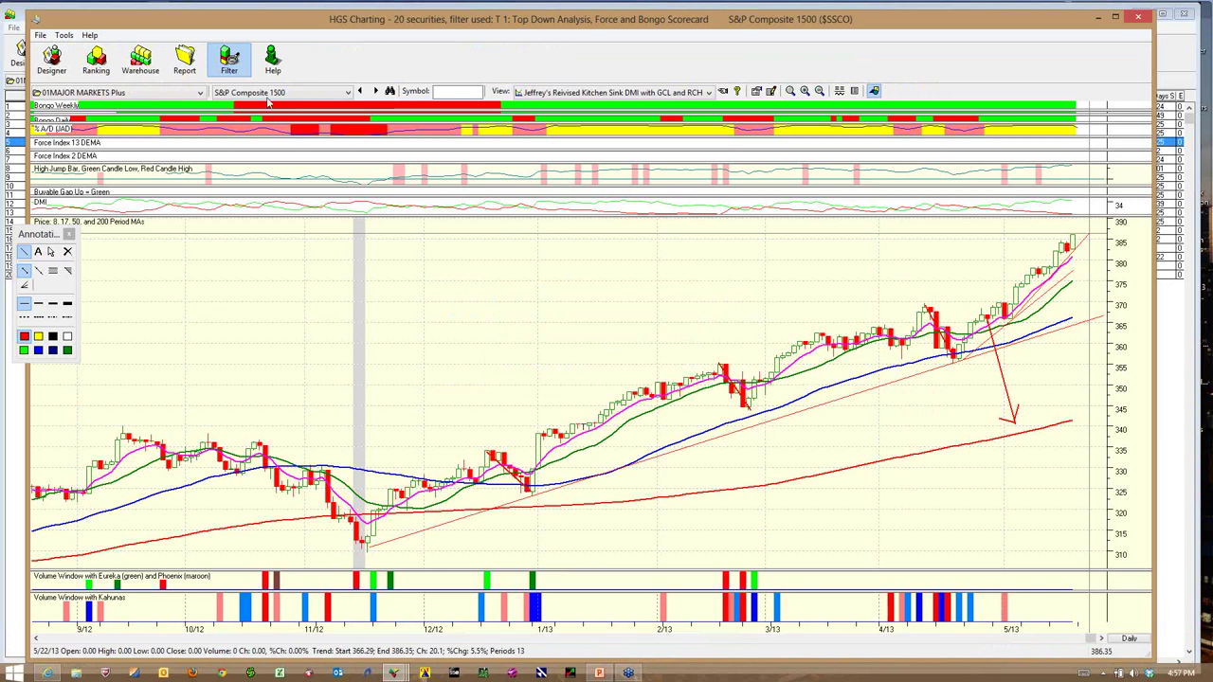
Return to the Warehouse list and chart row 20, Silver Trust Ishares (SLV)
left_click(334, 273)
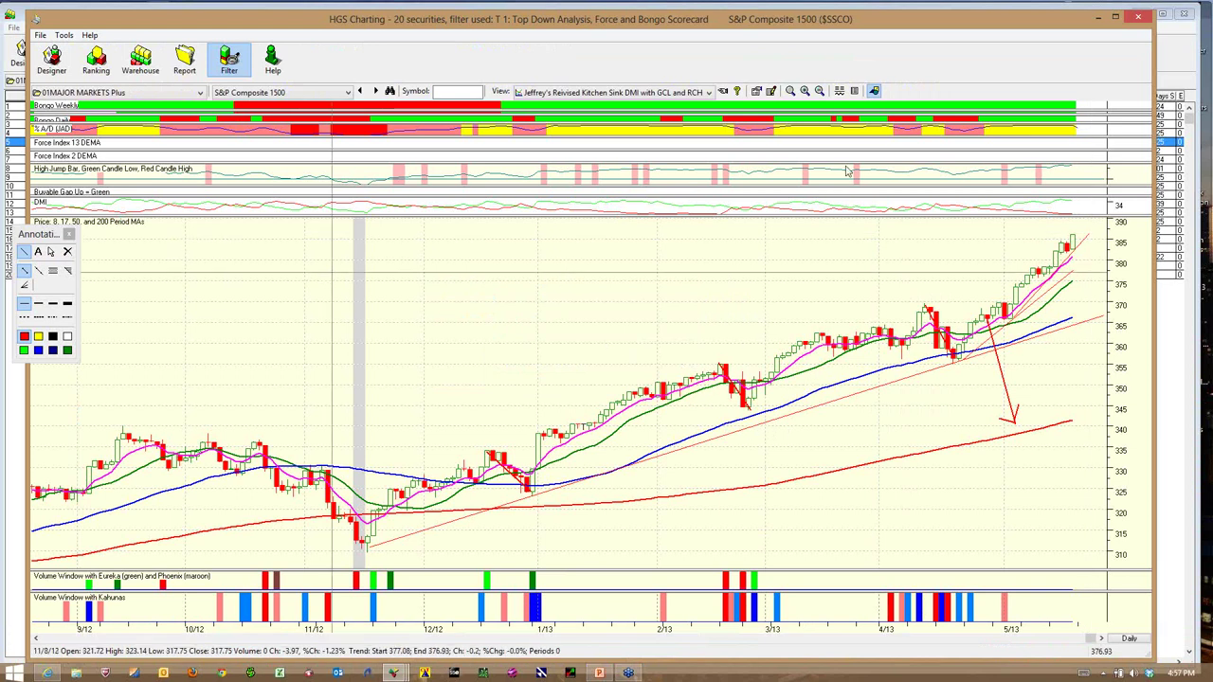
left_click(172, 93)
left_click(336, 289)
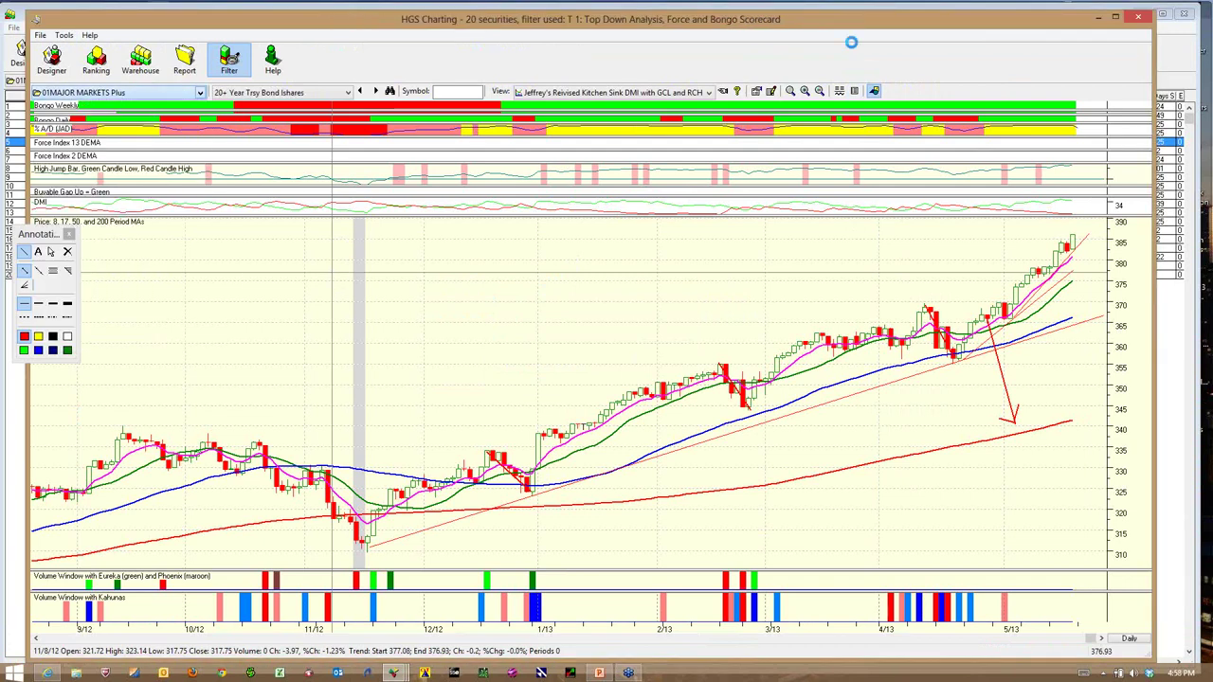
left_click(1099, 17)
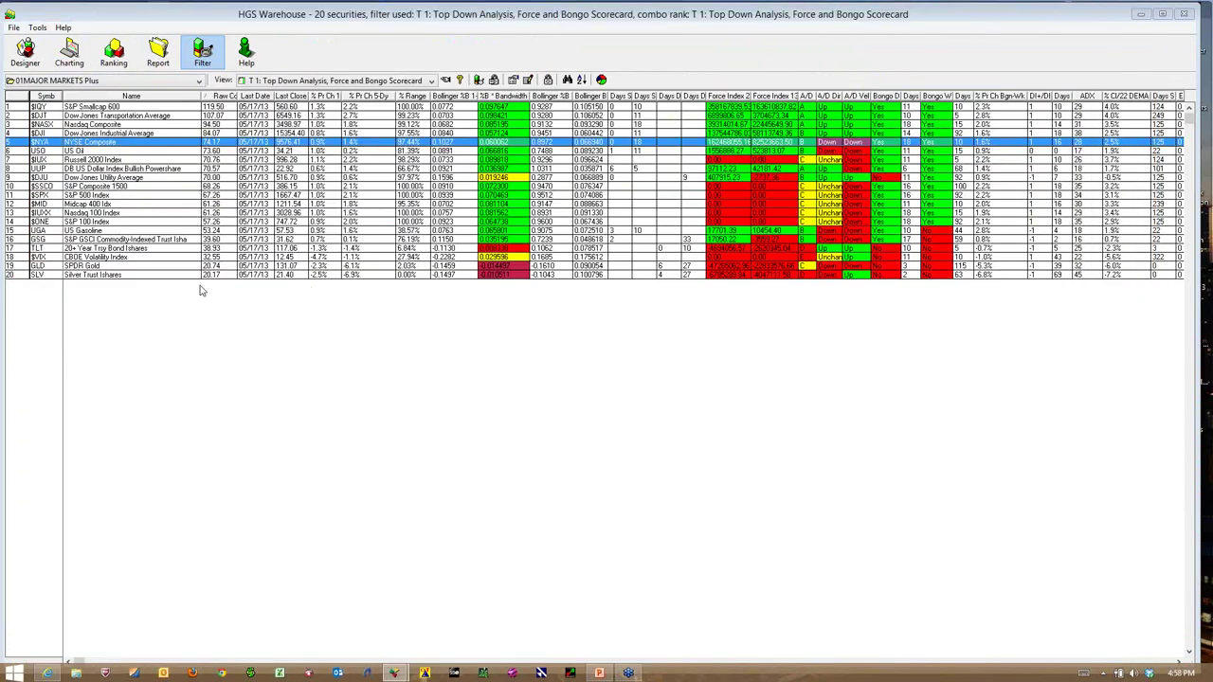
left_click(68, 277)
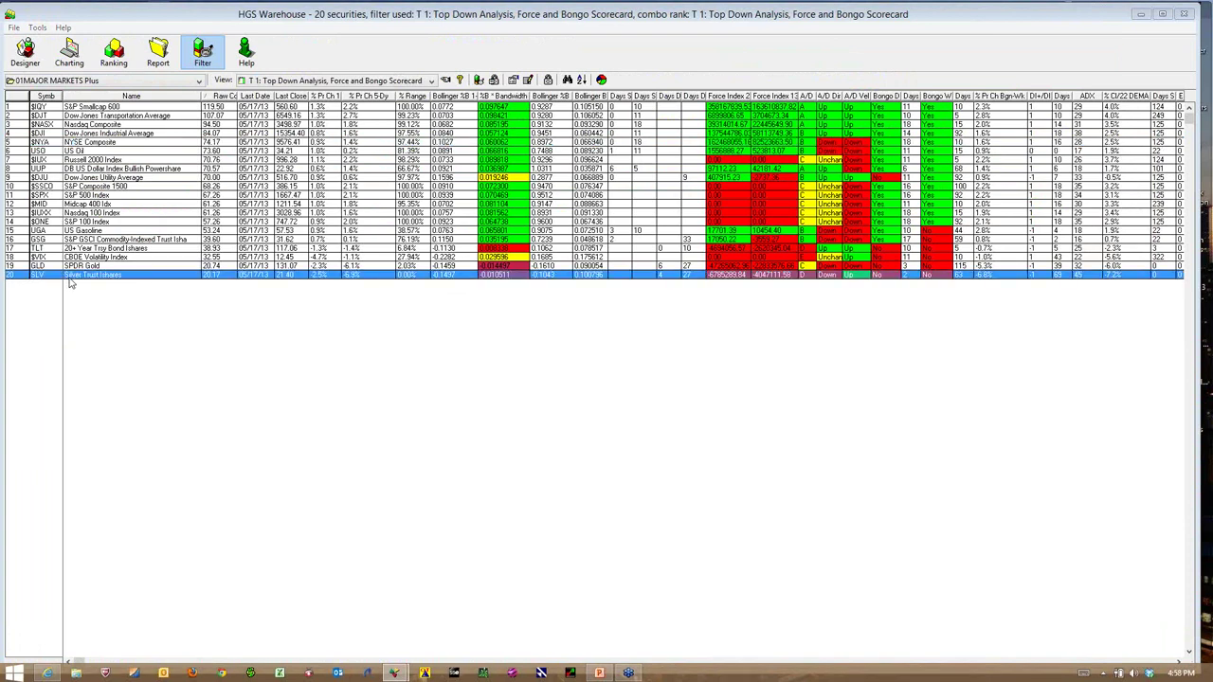
double_click(69, 279)
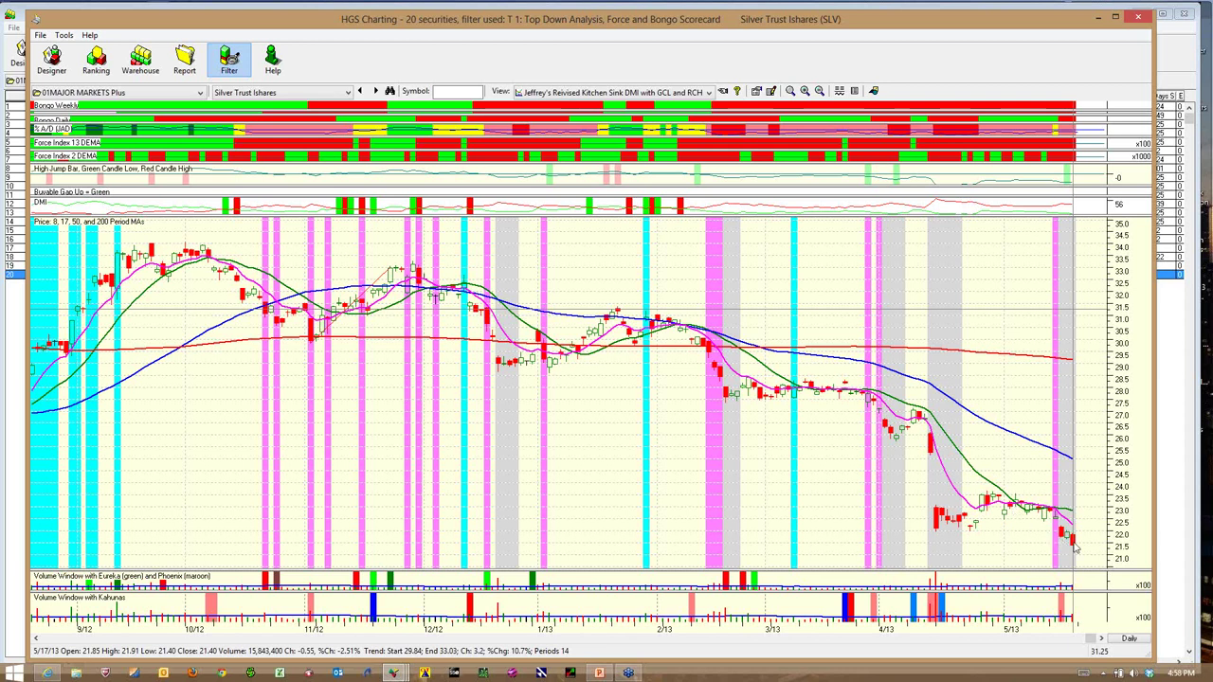
Switch the chart to SPDR Gold and erase its old trend lines
left_click(233, 92)
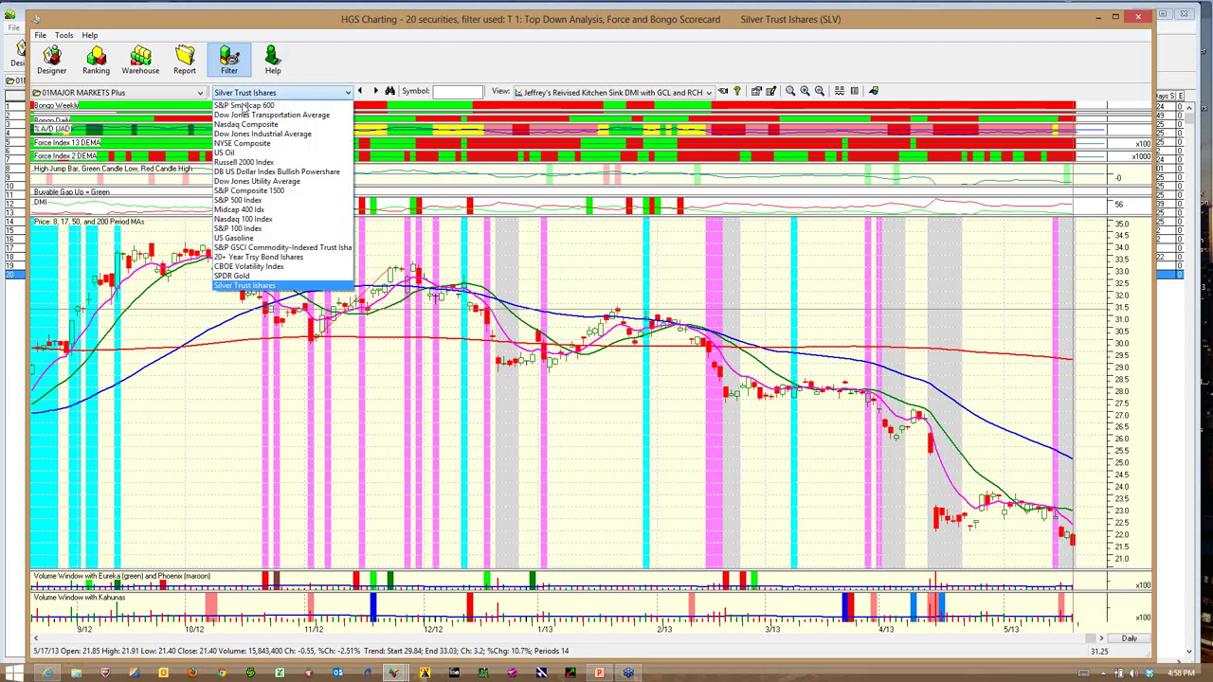
left_click(248, 275)
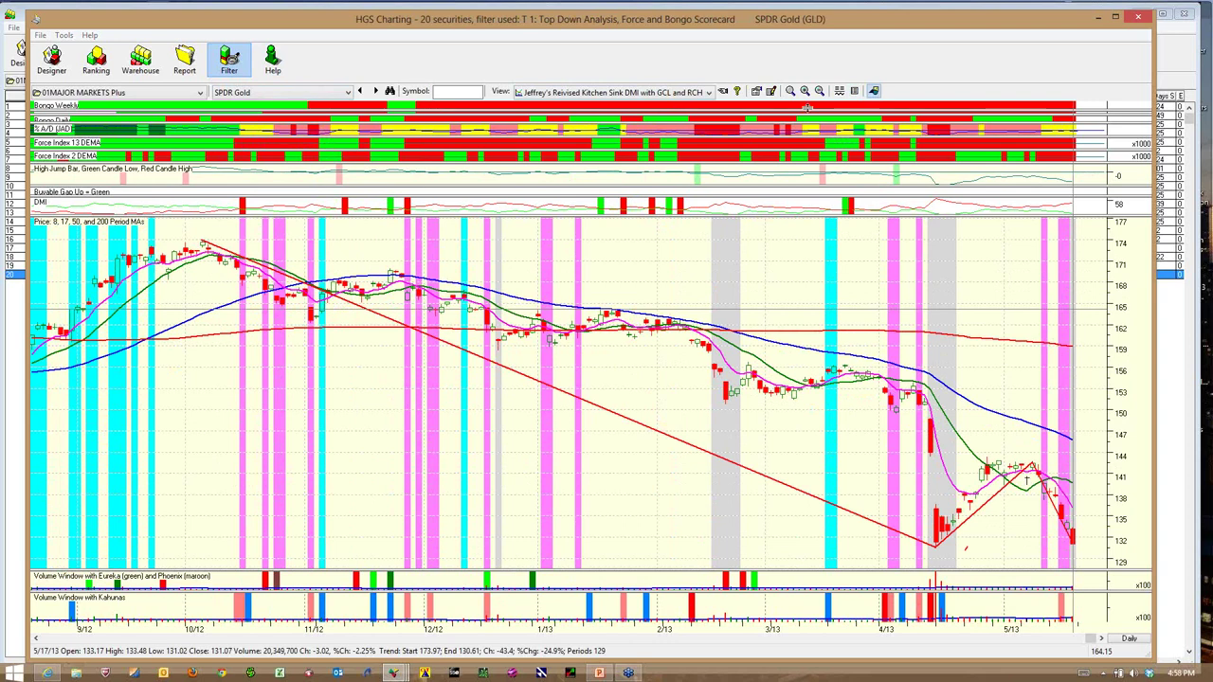
left_click(873, 91)
left_click(67, 252)
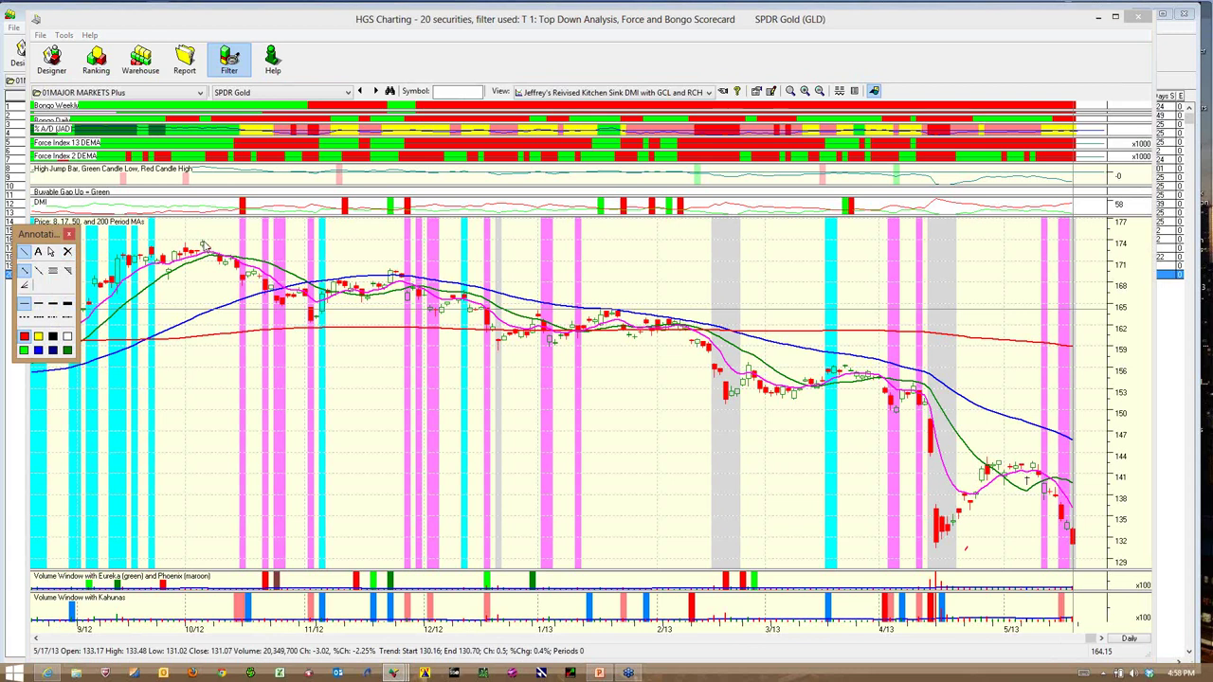
Draw three SPDR Gold trend lines: decline to the April low, rebound to the May high, drop. Then chart the CBOE Volatility Index
left_click_drag(202, 244, 936, 551)
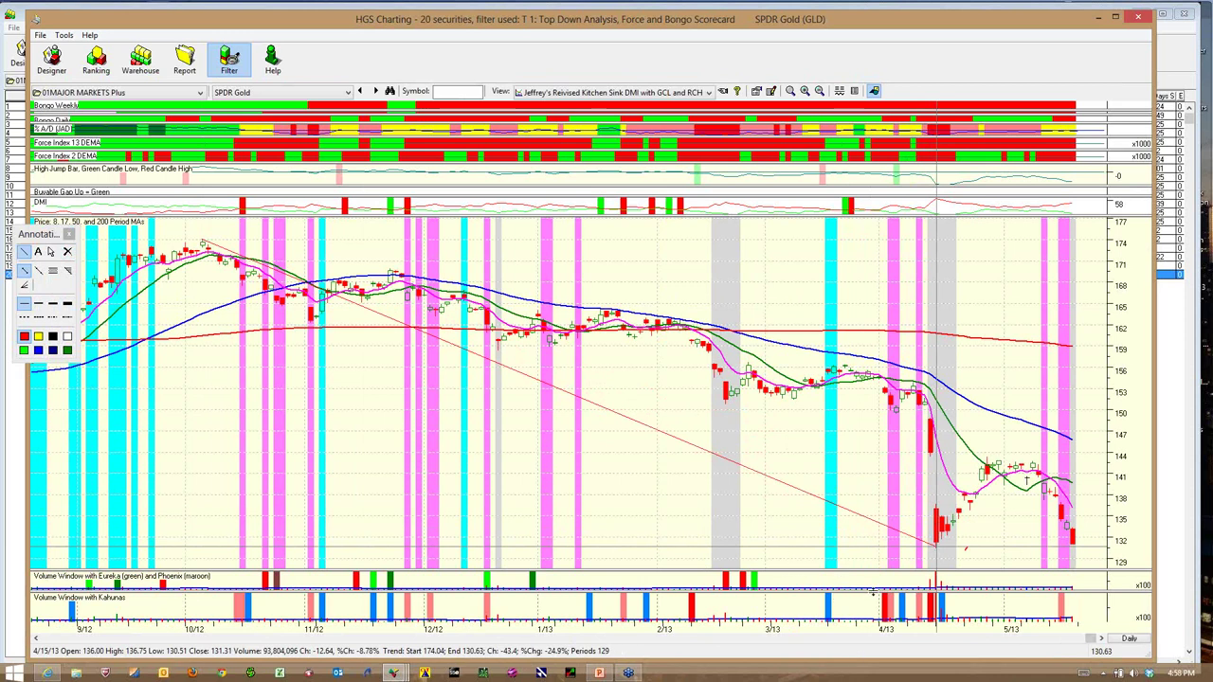
left_click_drag(936, 550, 1038, 467)
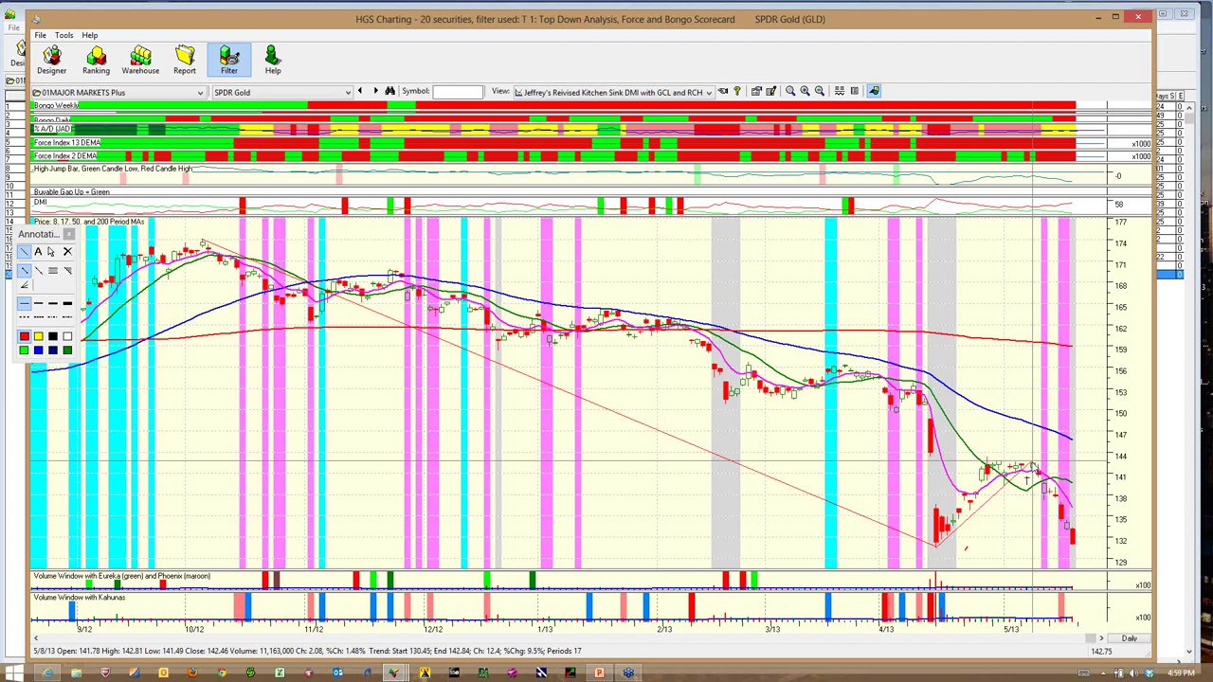
left_click_drag(1038, 467, 1071, 540)
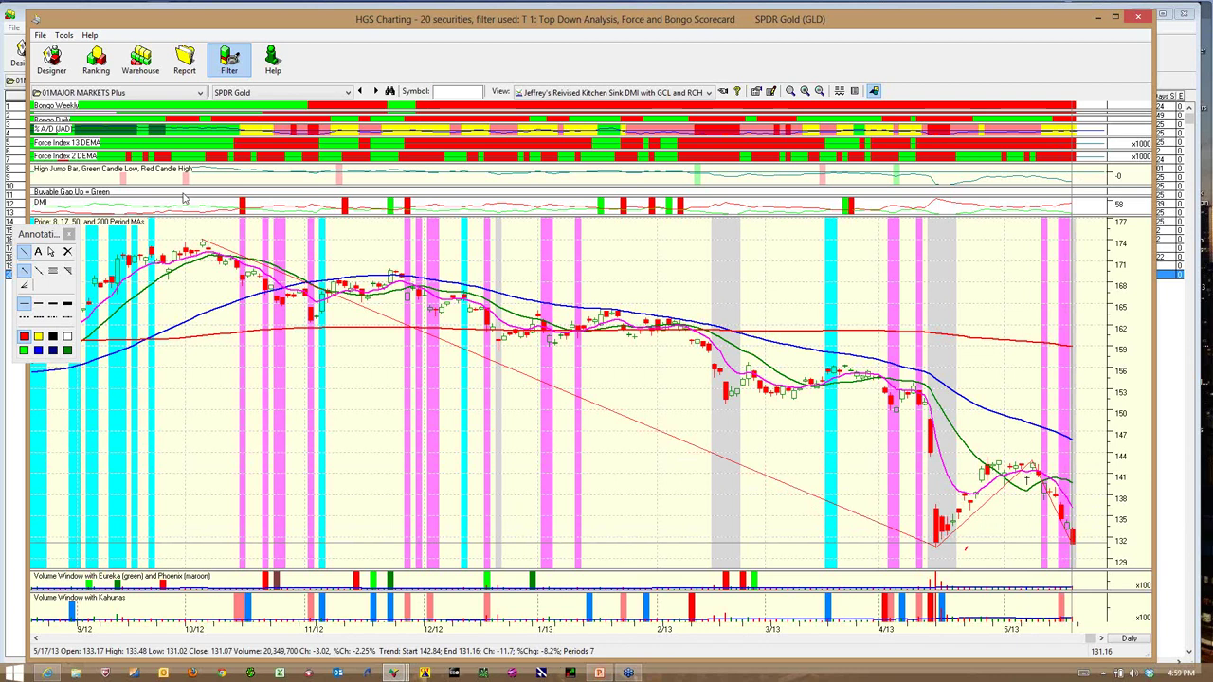
left_click(240, 95)
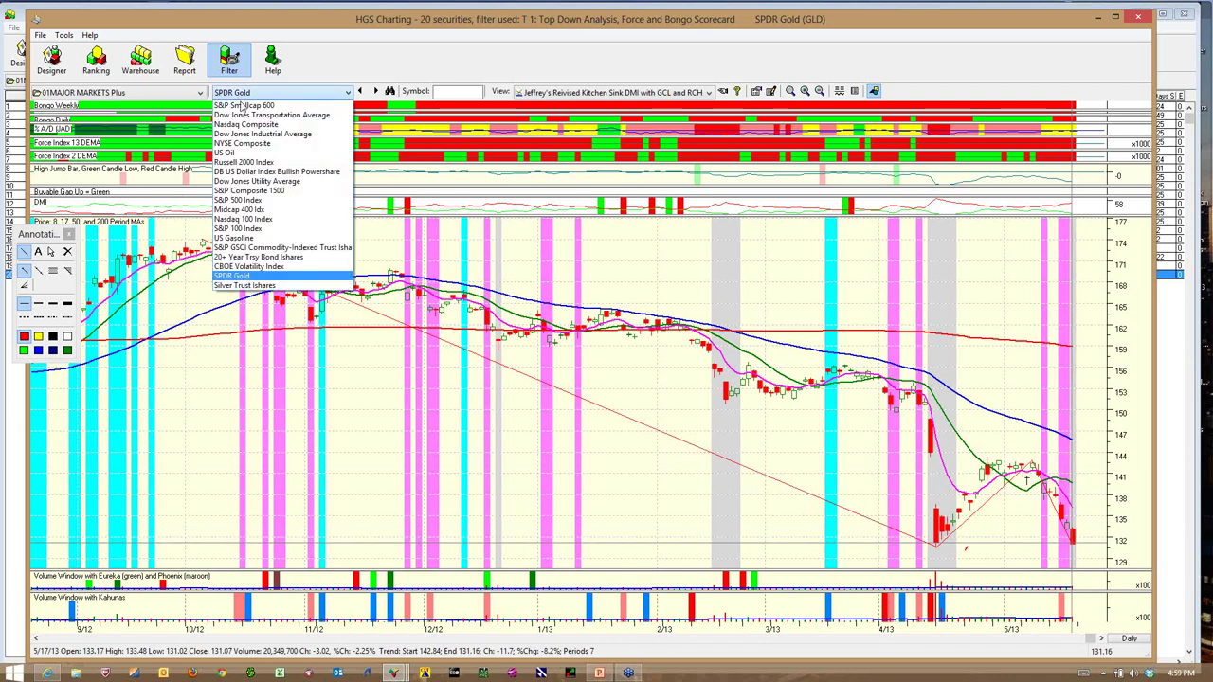
left_click(248, 264)
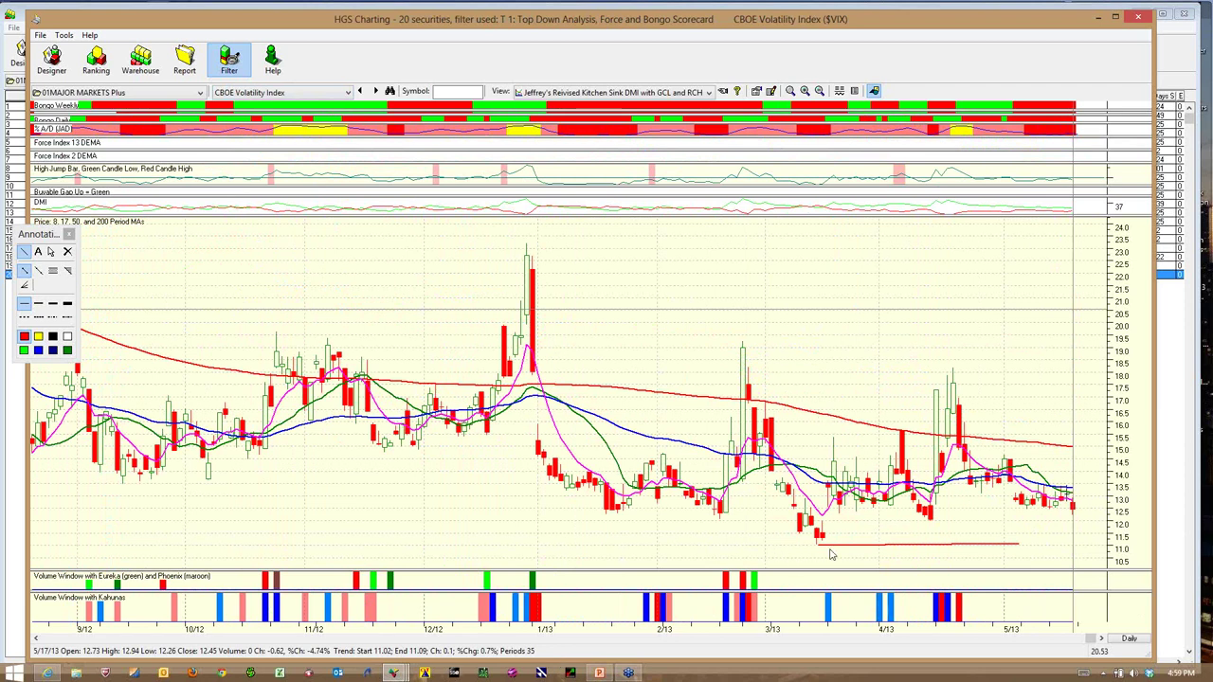
Show the 05IndustryGroups folder in the Warehouse using the Force Up #1, 2 DEMA Up view
left_click(1138, 18)
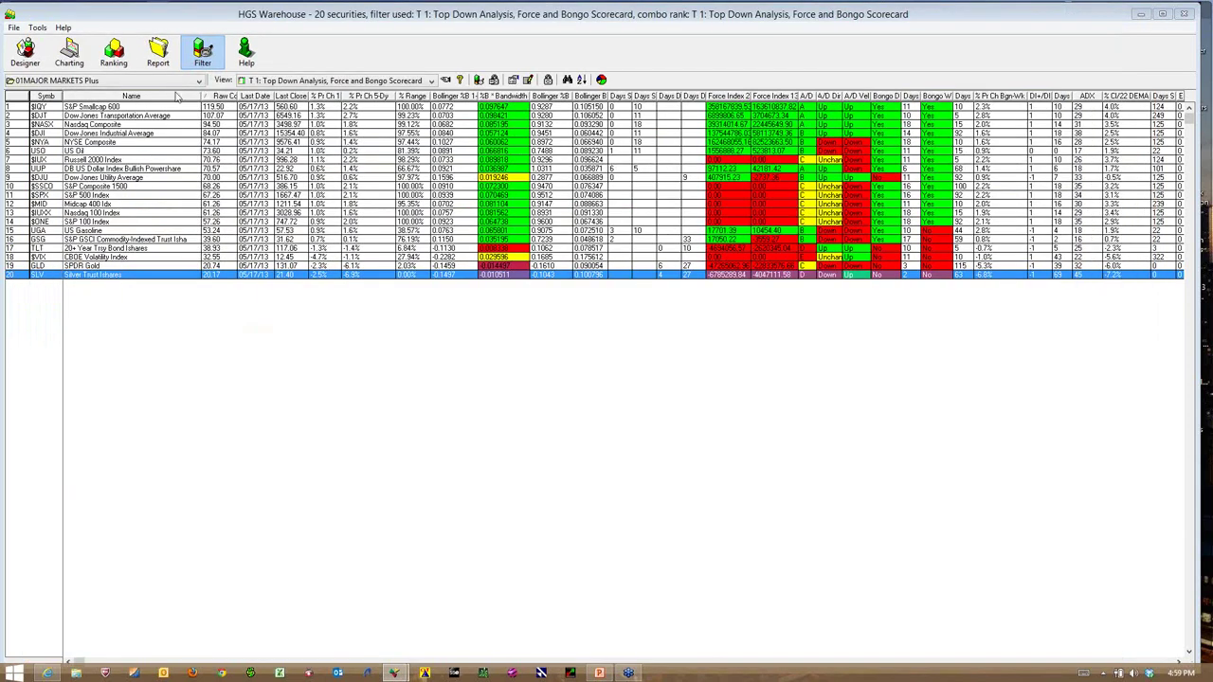
left_click(120, 83)
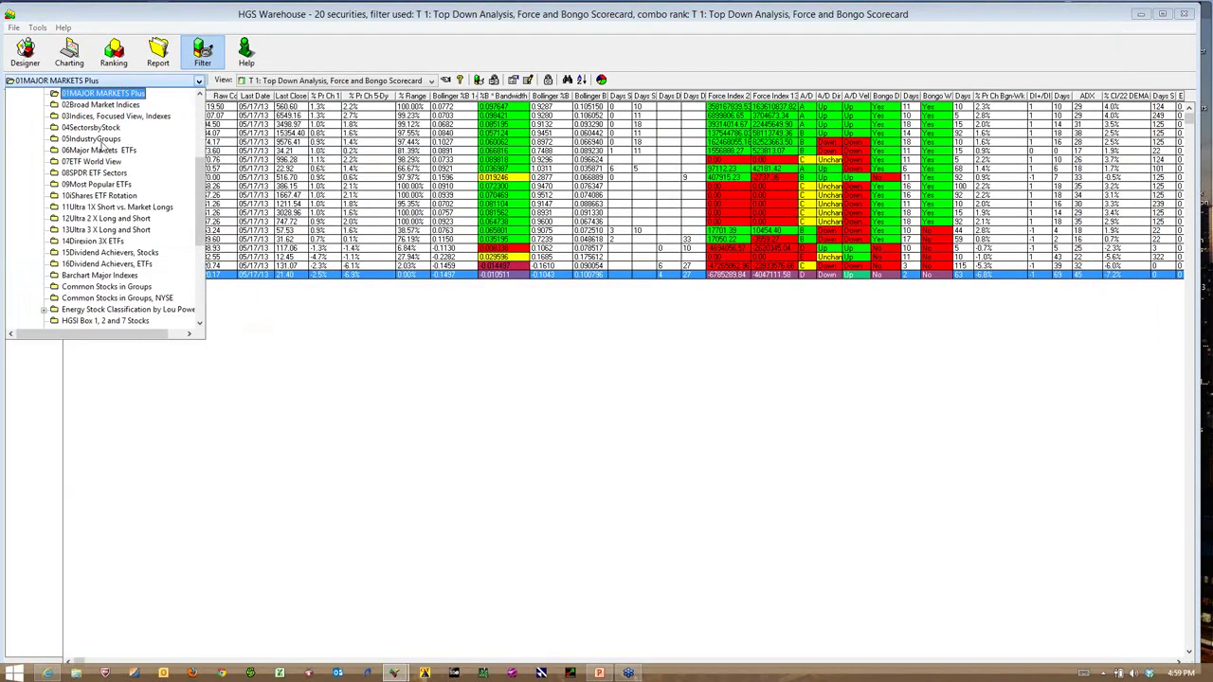
left_click(101, 144)
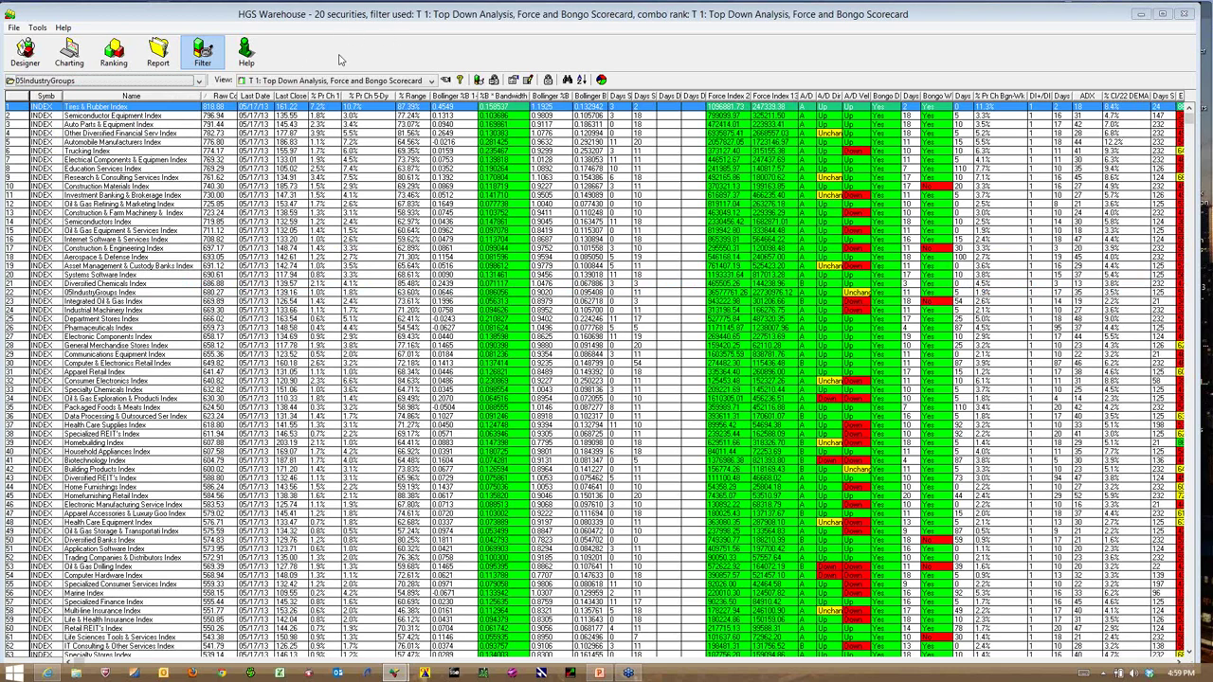
left_click(280, 83)
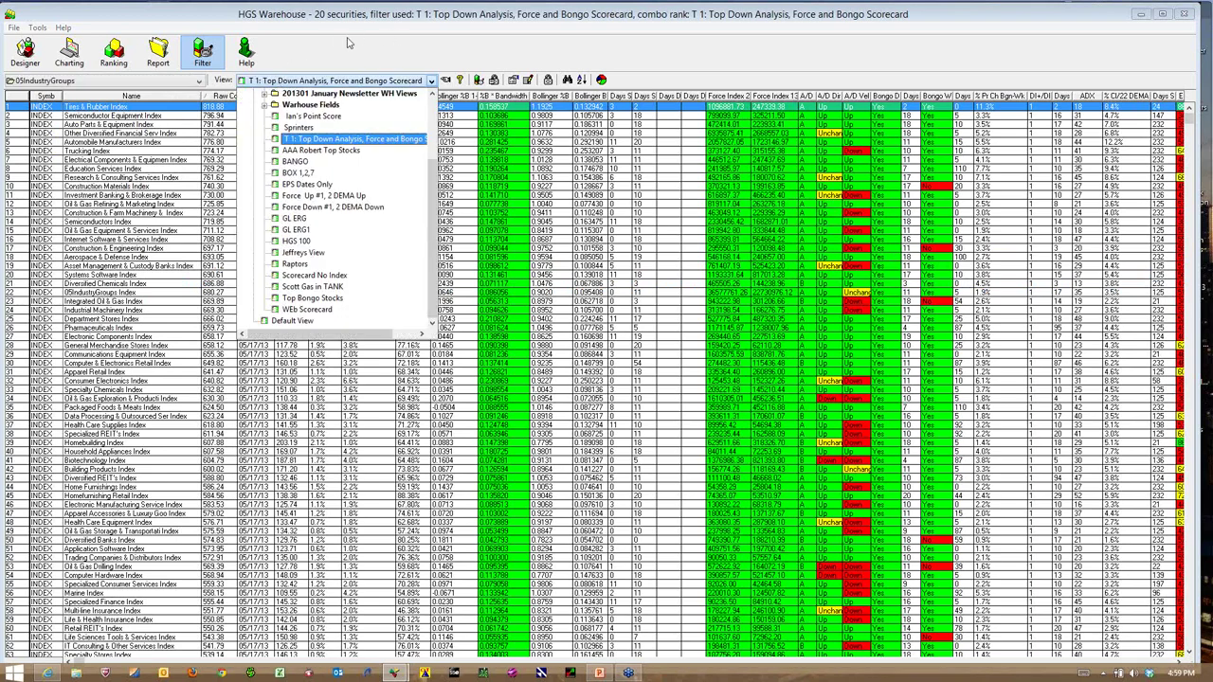
left_click(319, 196)
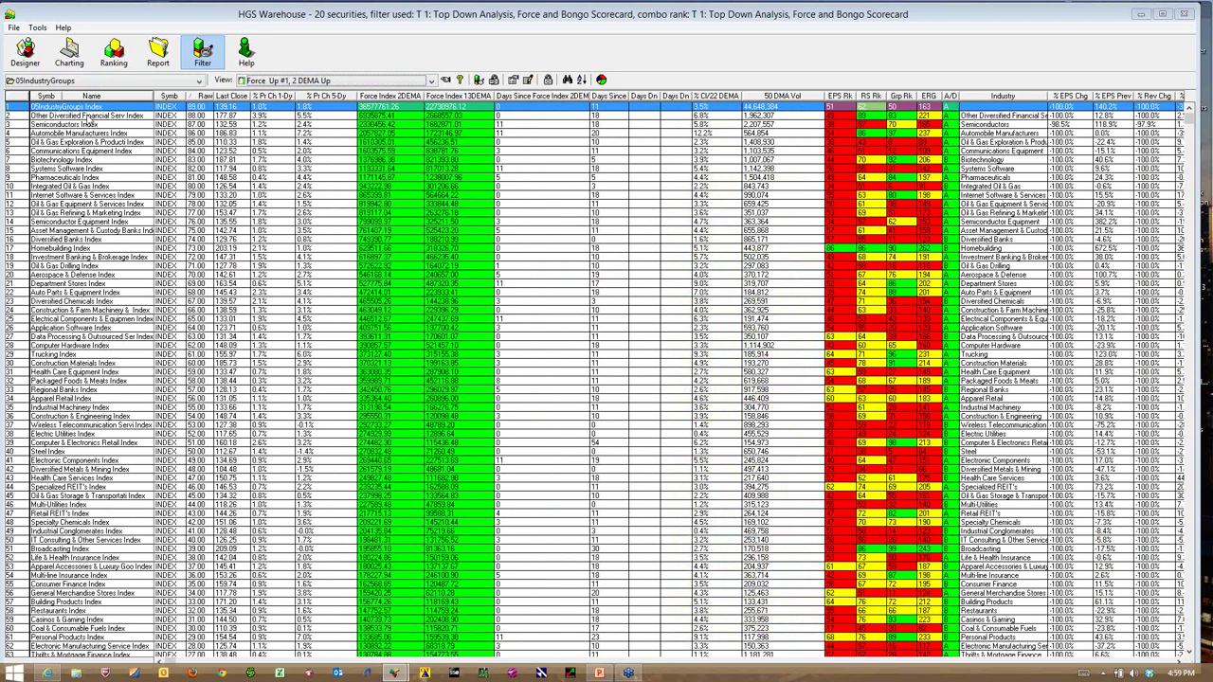
left_click(91, 117)
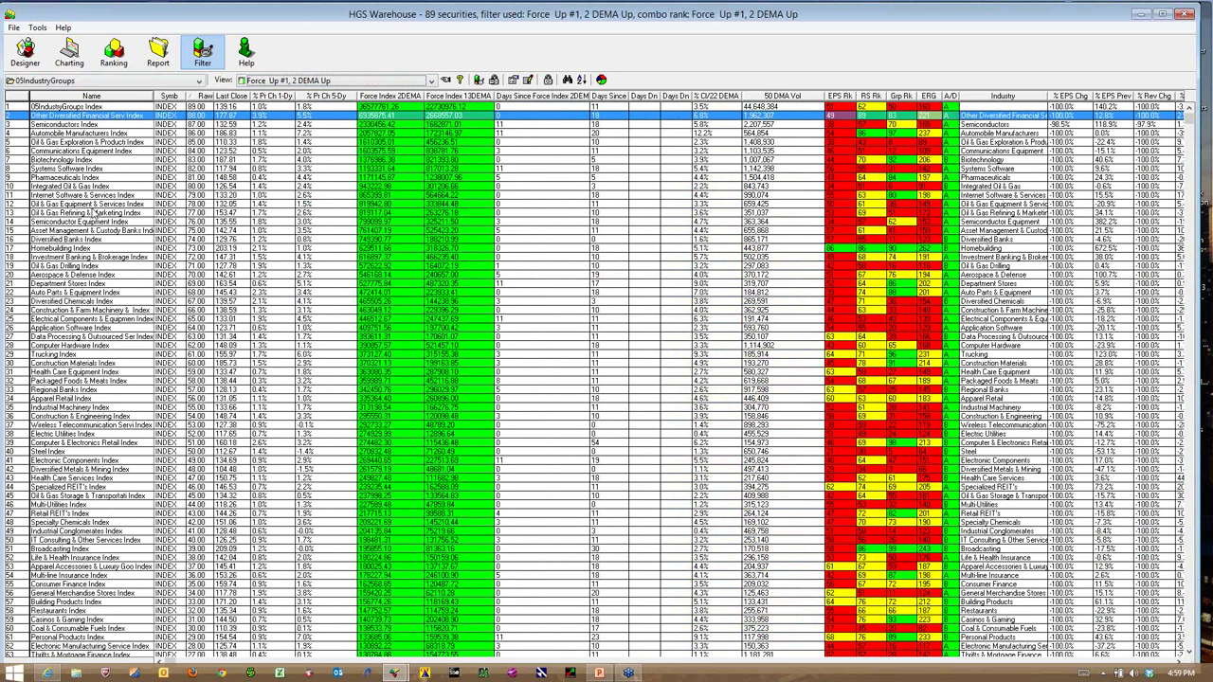
left_click(75, 142)
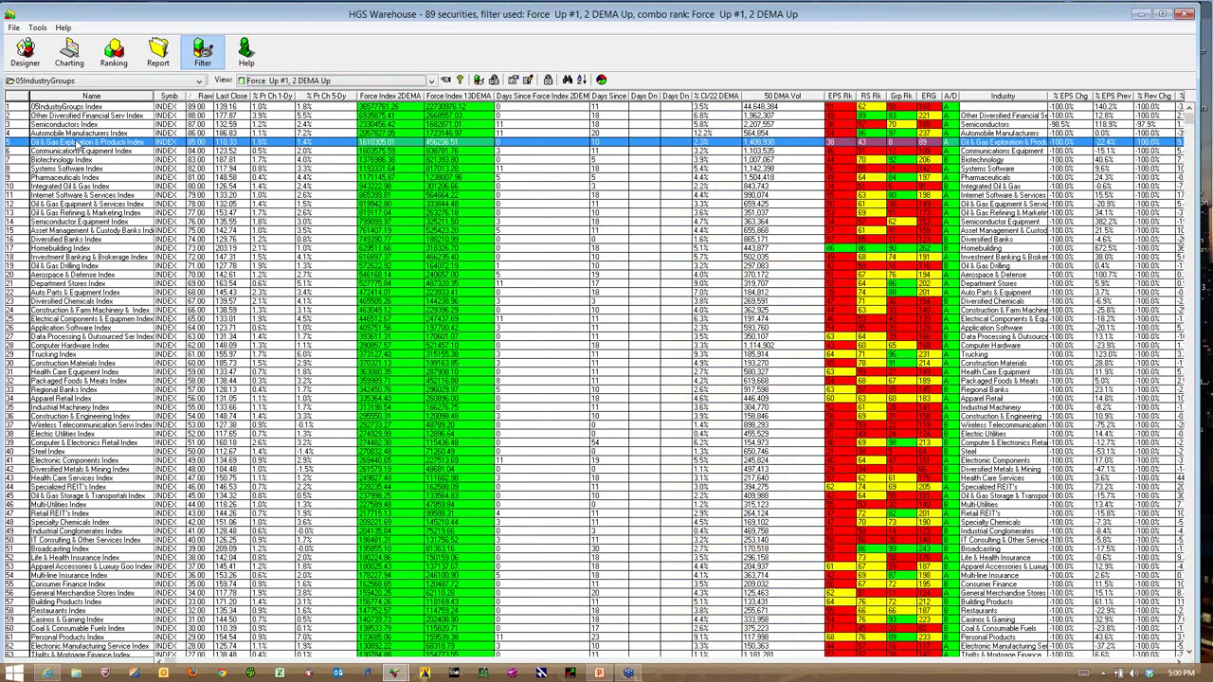
left_click(64, 203)
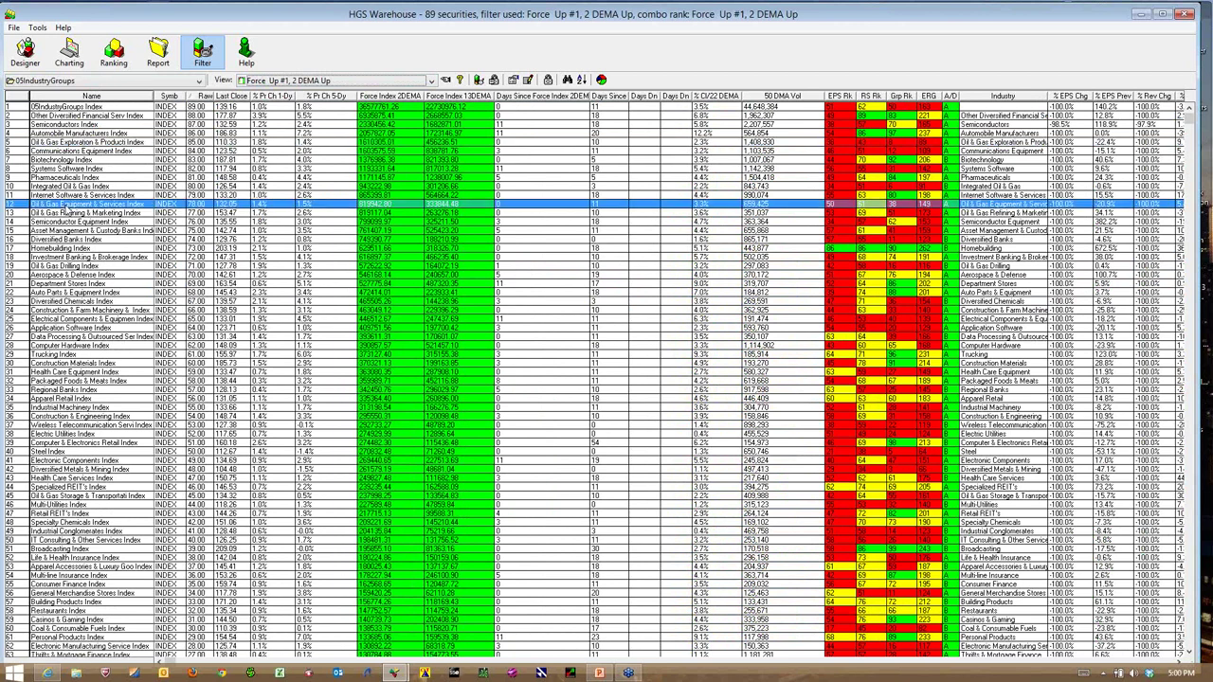
left_click(63, 214)
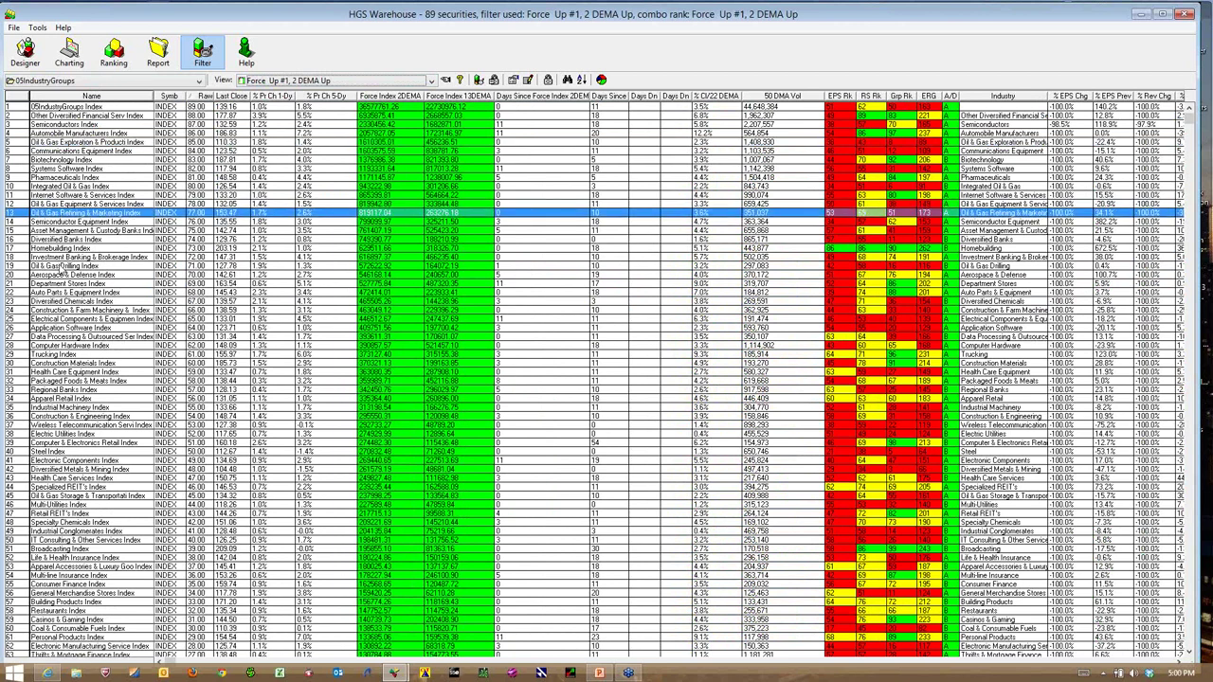
left_click(62, 267)
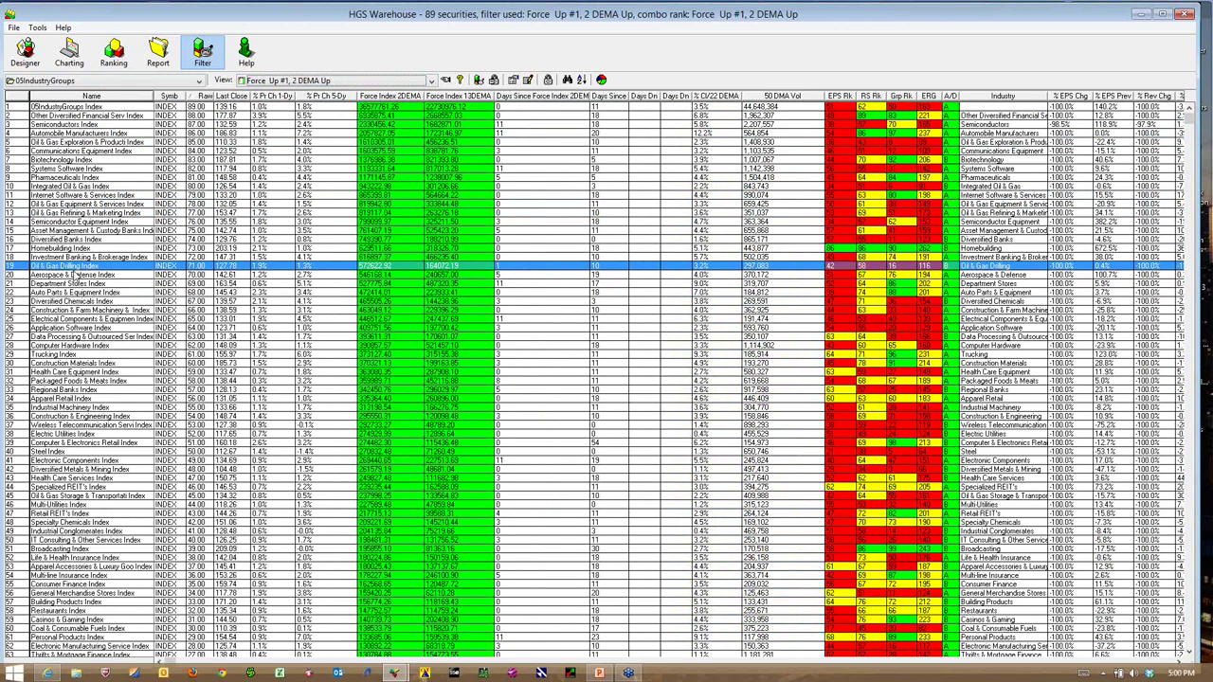
left_click(70, 249)
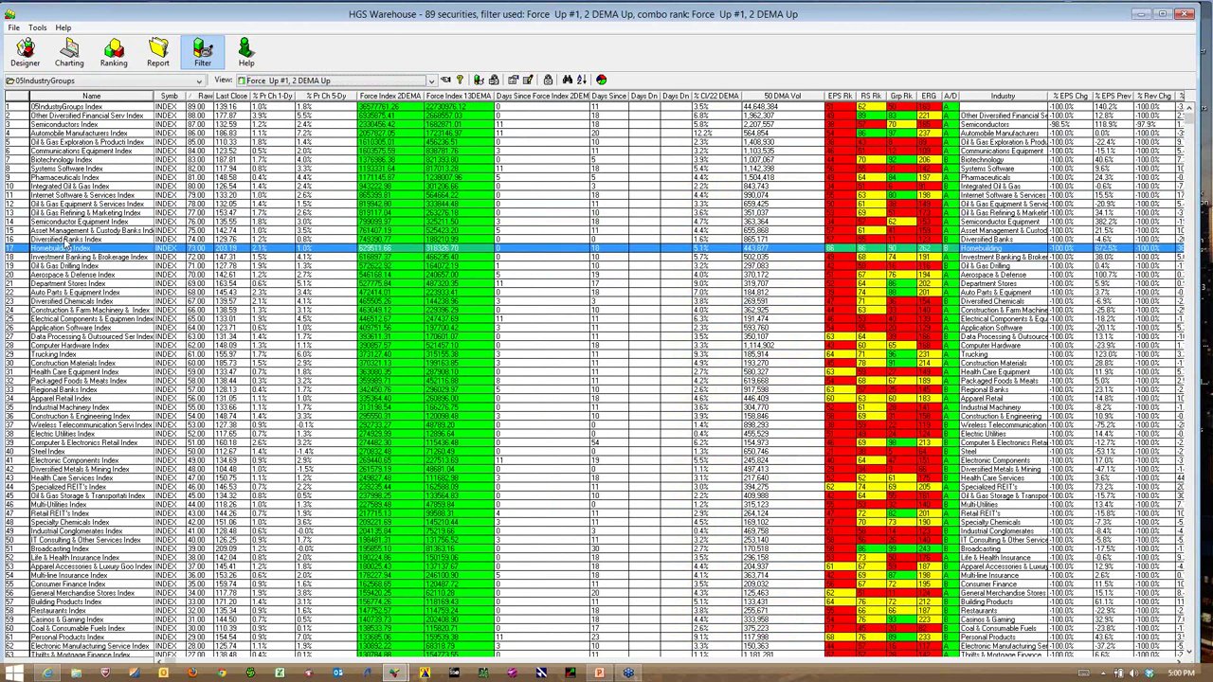
left_click(66, 241)
left_click(84, 116)
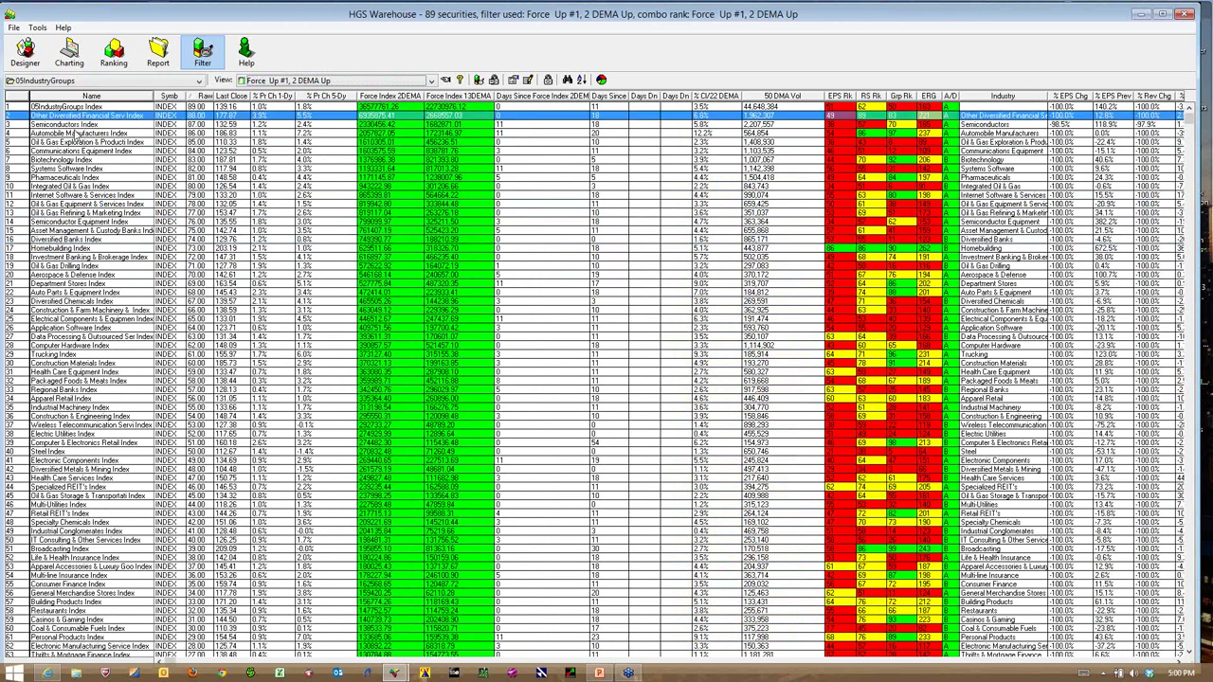
left_click(76, 134)
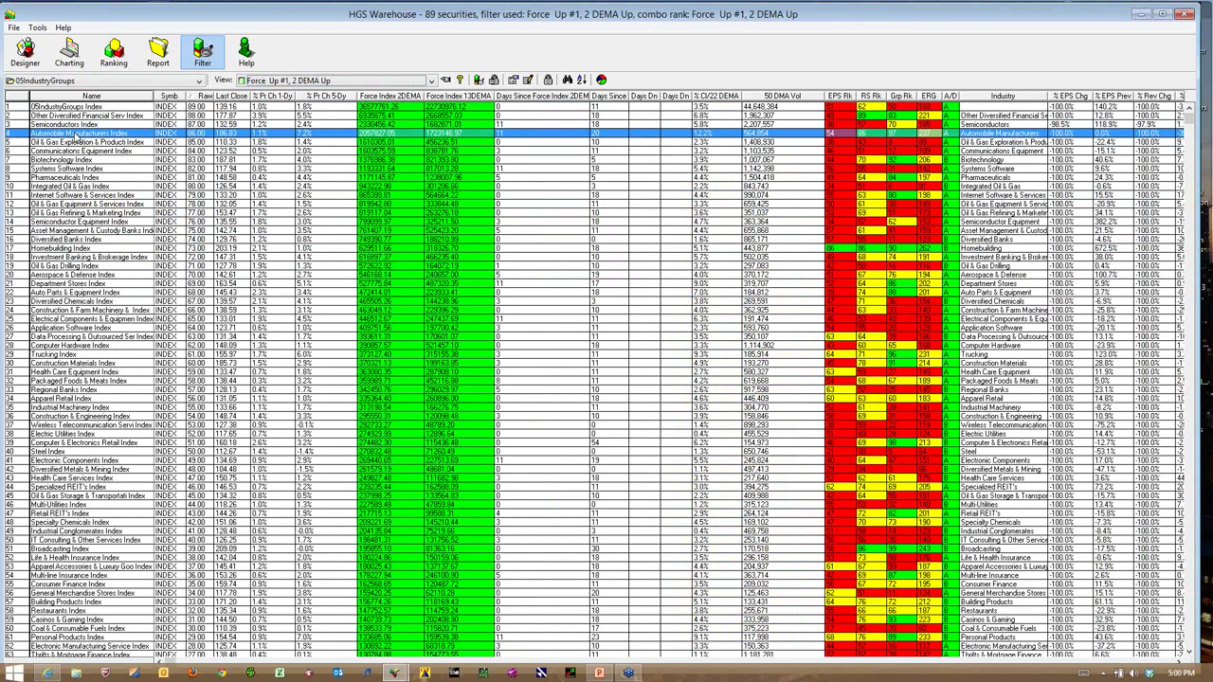
left_click(67, 293)
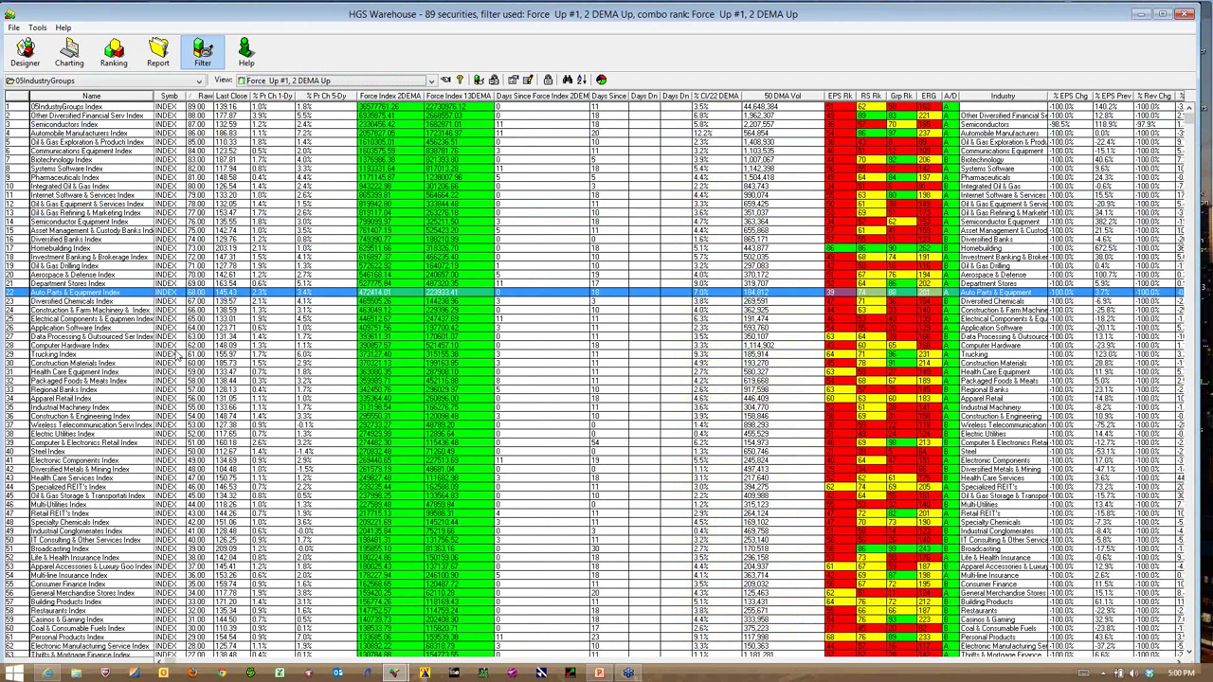
List the Other Diversified Financial Services group's five stocks and chart J P Morgan Chase & Co (JPM)
left_click(59, 108)
right_click(59, 108)
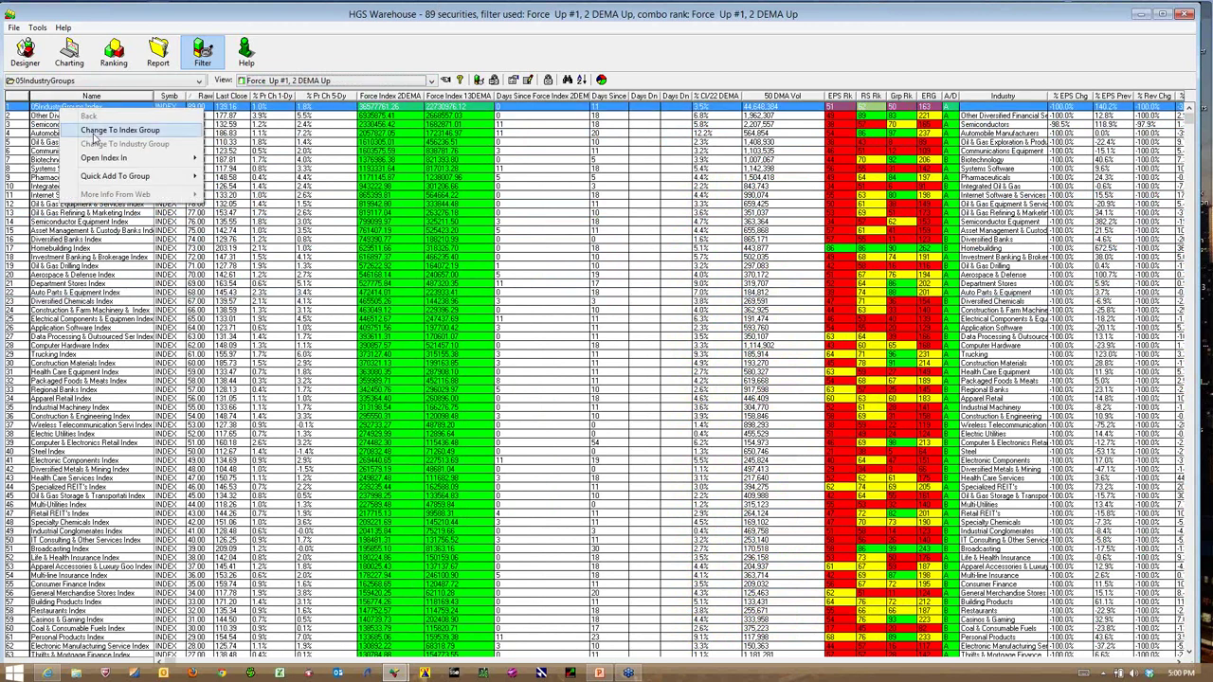
left_click(95, 133)
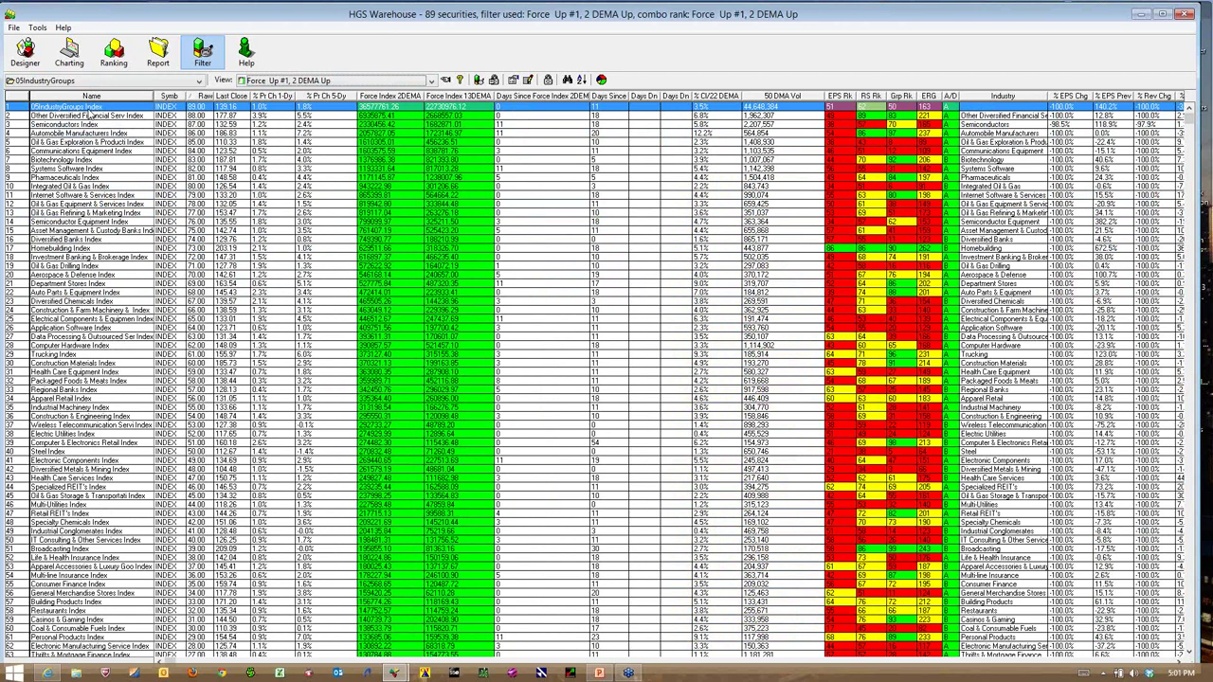
right_click(90, 107)
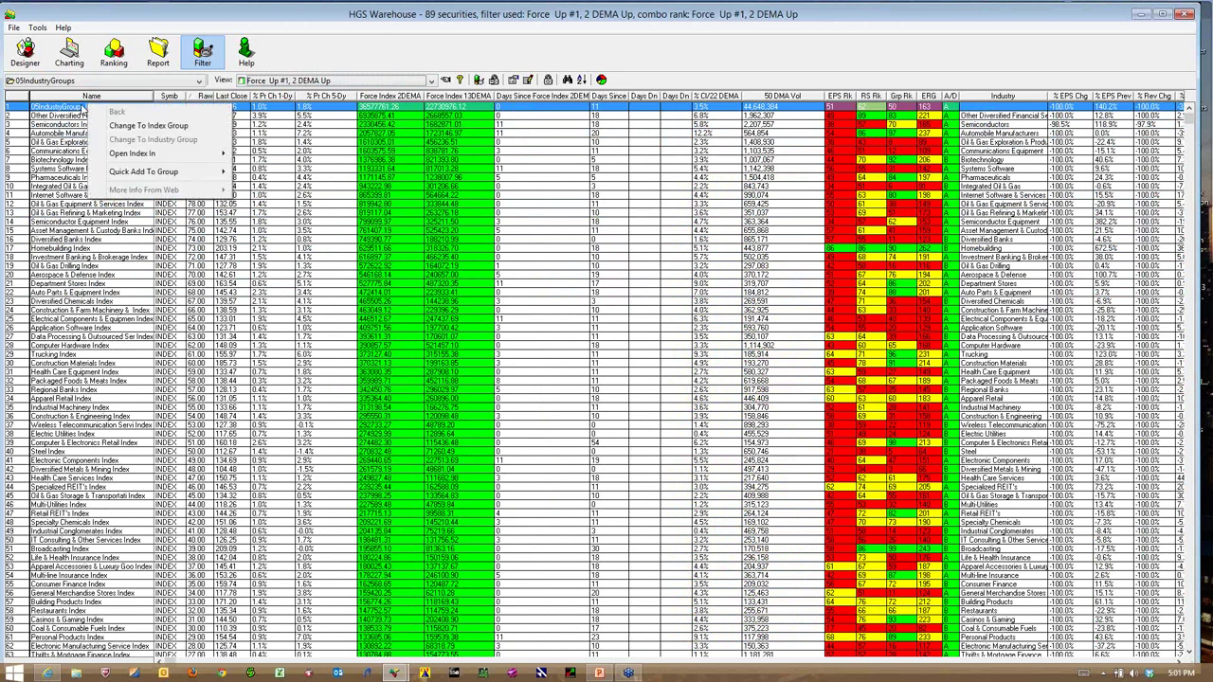
left_click(57, 116)
right_click(54, 117)
left_click(77, 138)
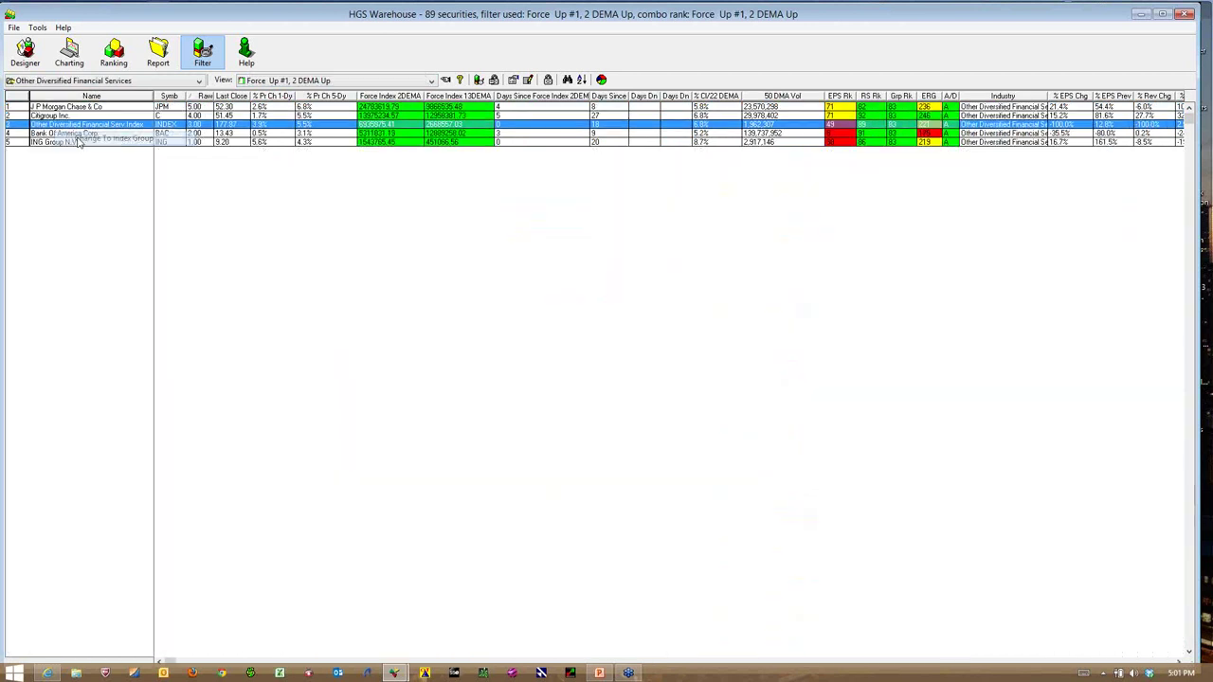
left_click(68, 109)
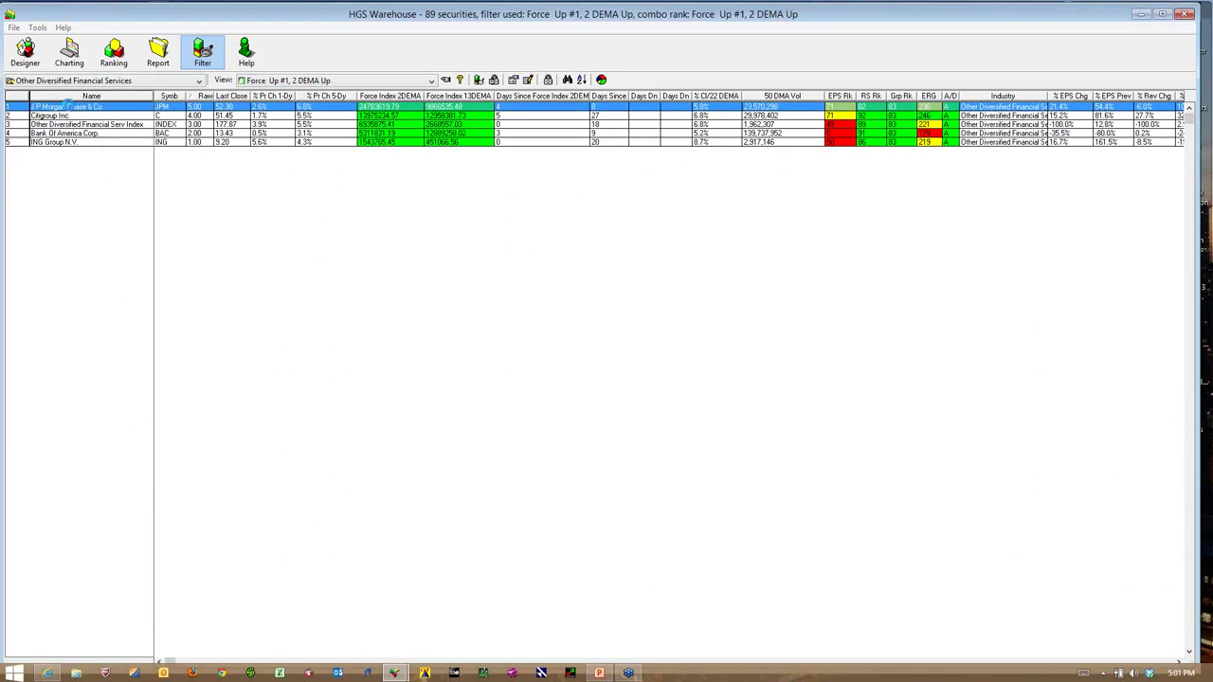
double_click(69, 106)
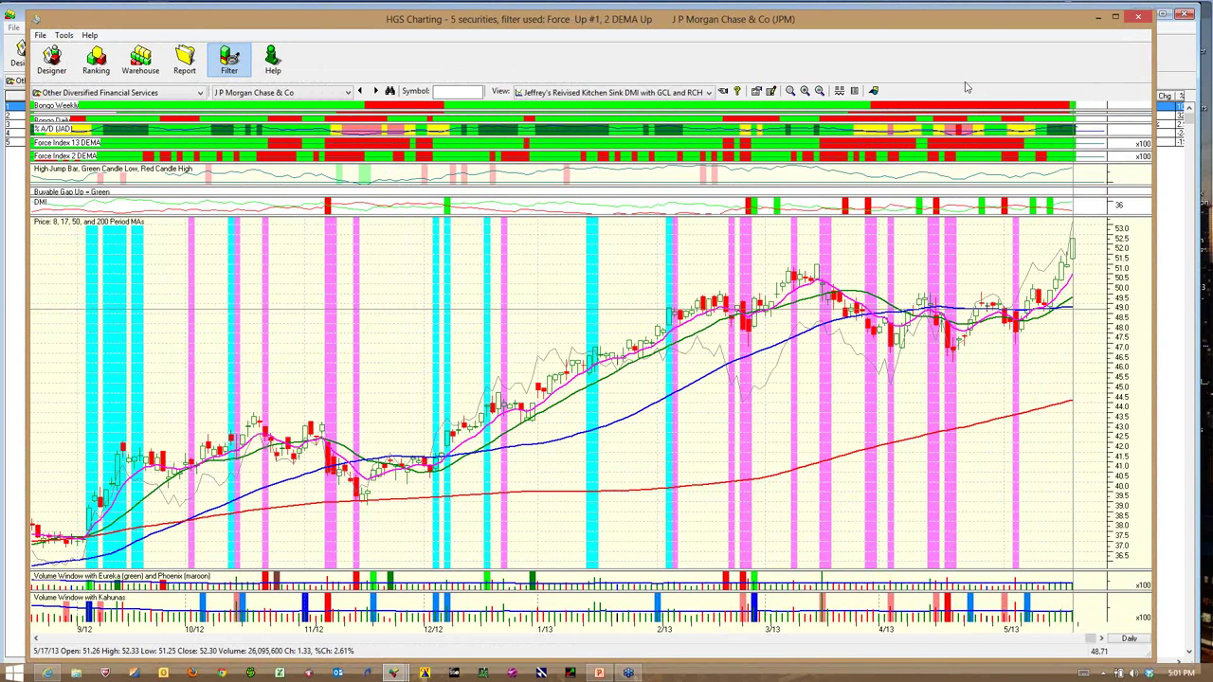
Show the quarterly earnings panel and briefly view its fundamentals data
left_click(838, 90)
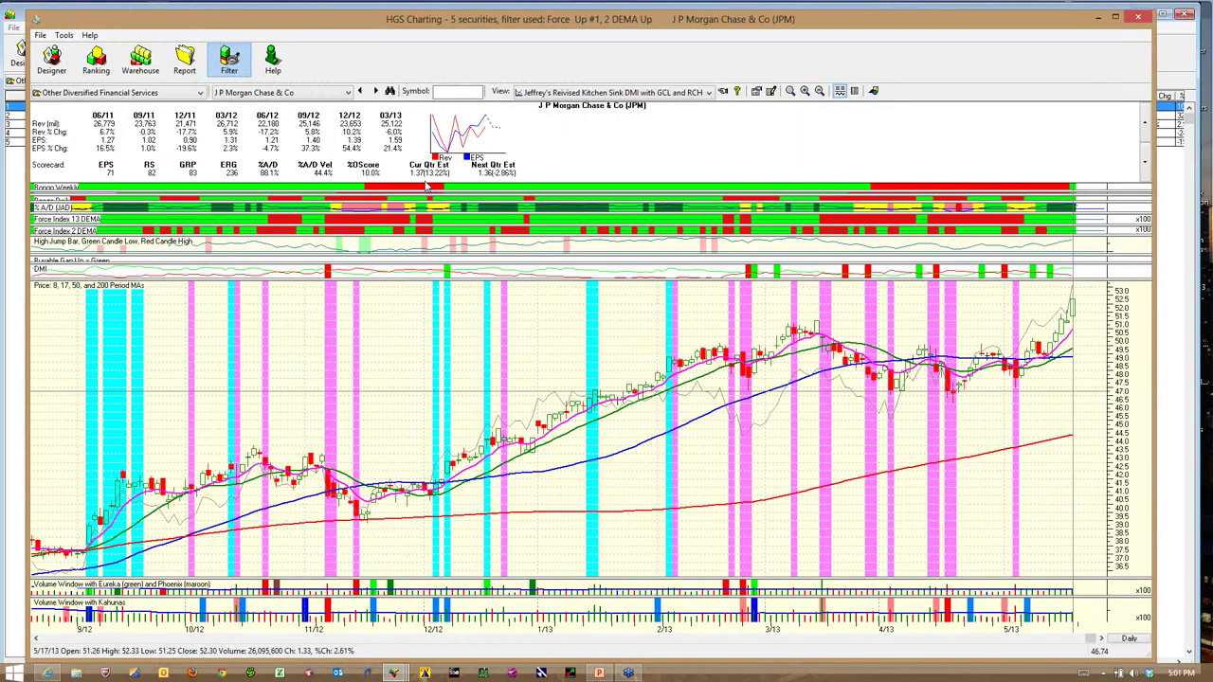
left_click(1145, 162)
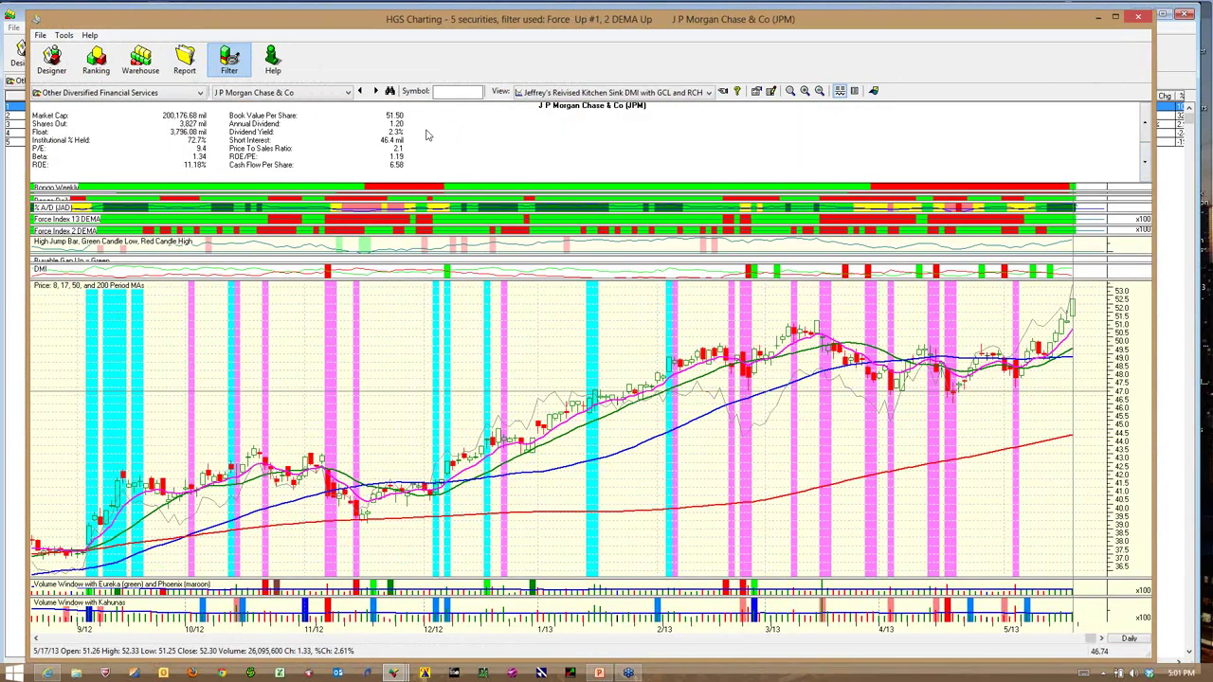
left_click(1145, 126)
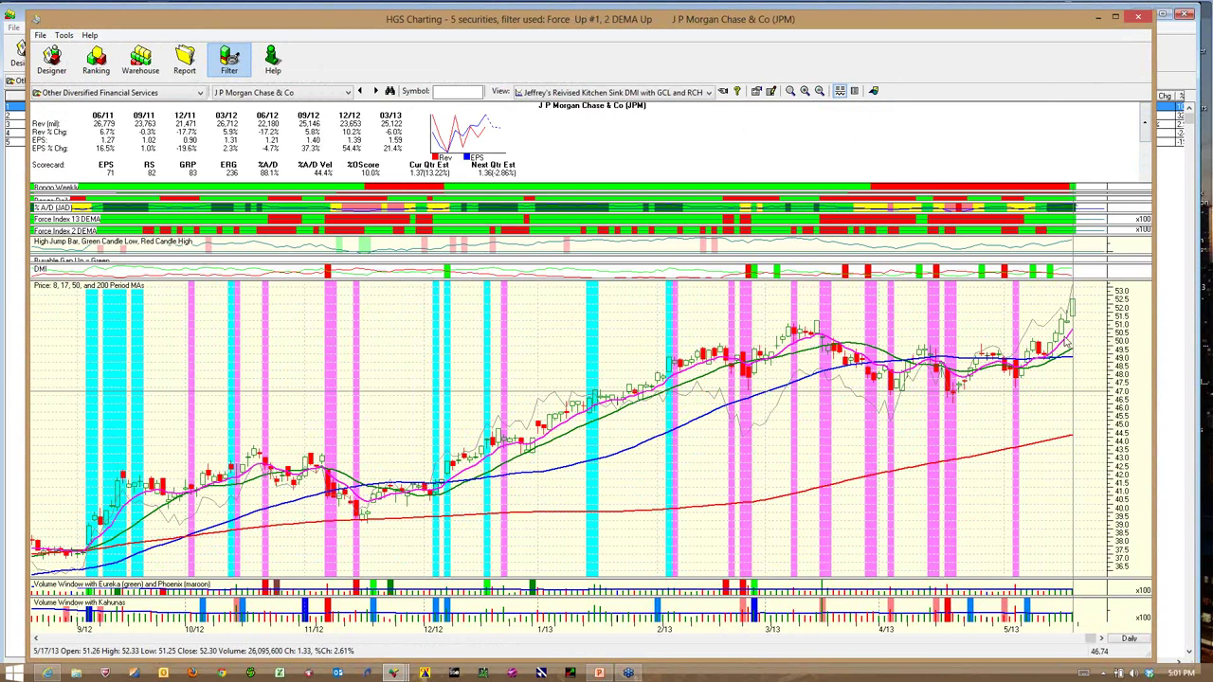
Chart Bank Of America Corp., then ING Group N.V., and bring the HGSI Blog browser forward
left_click(349, 92)
left_click(289, 134)
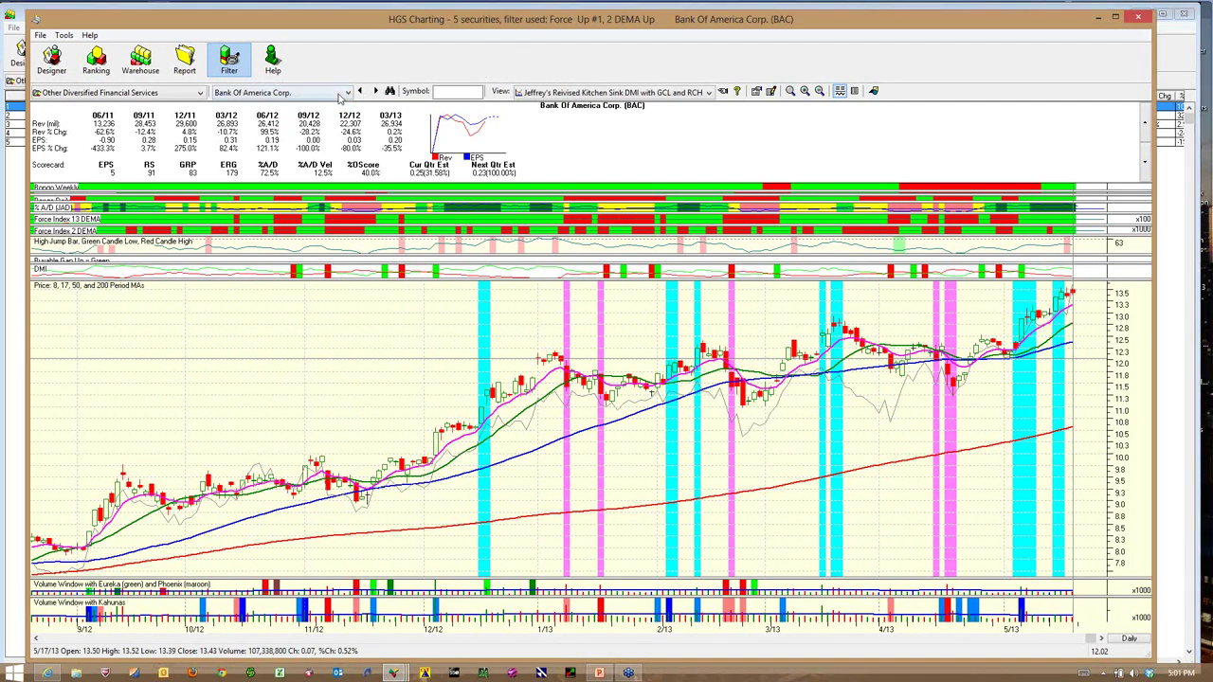
left_click(348, 95)
left_click(309, 149)
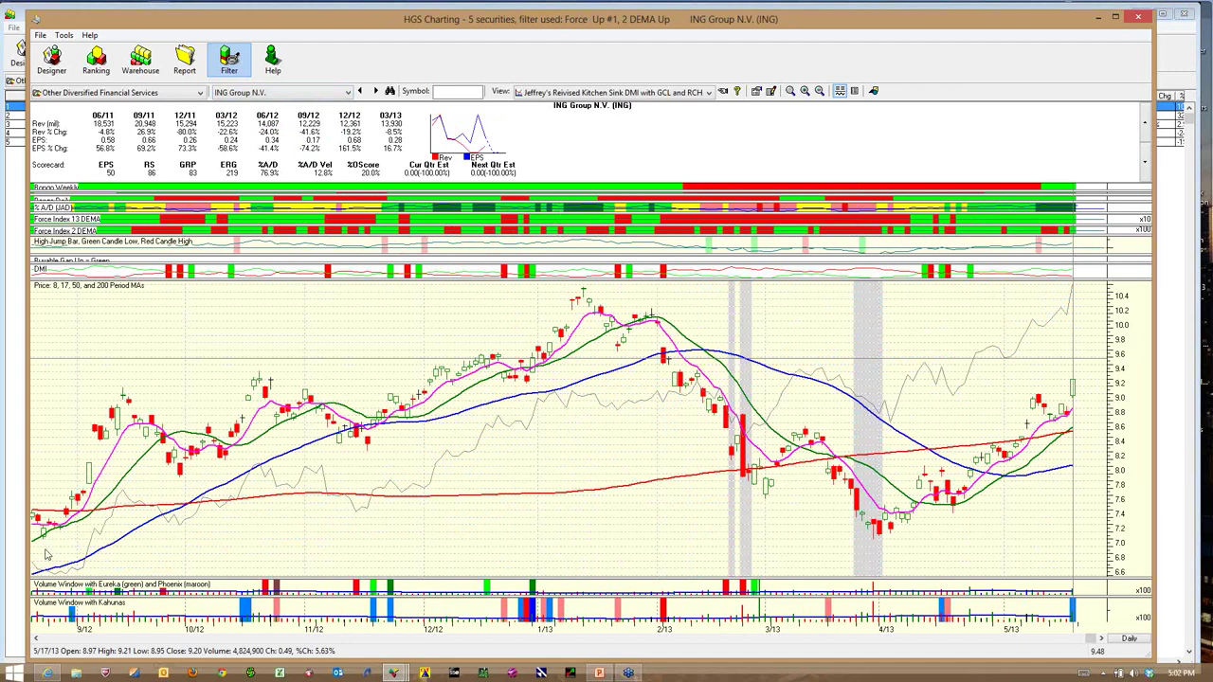
left_click(47, 673)
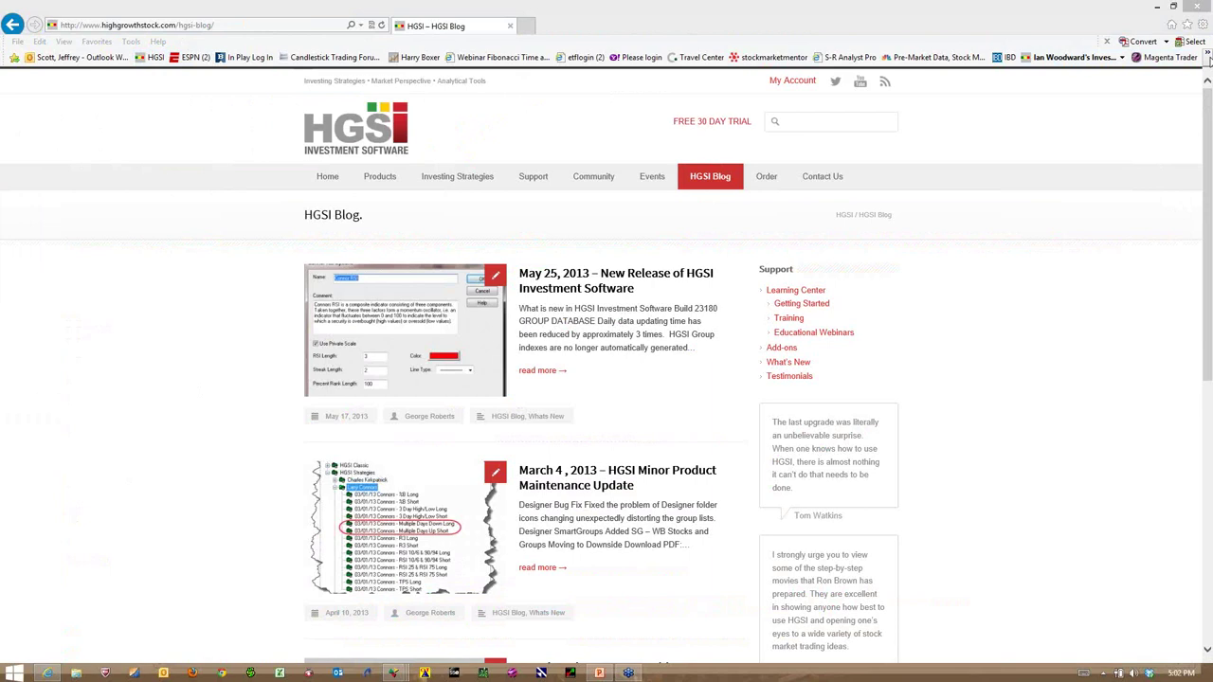
Load ING in MarketSmith's chart tool, then minimize it to return to the HGS chart
left_click(1206, 57)
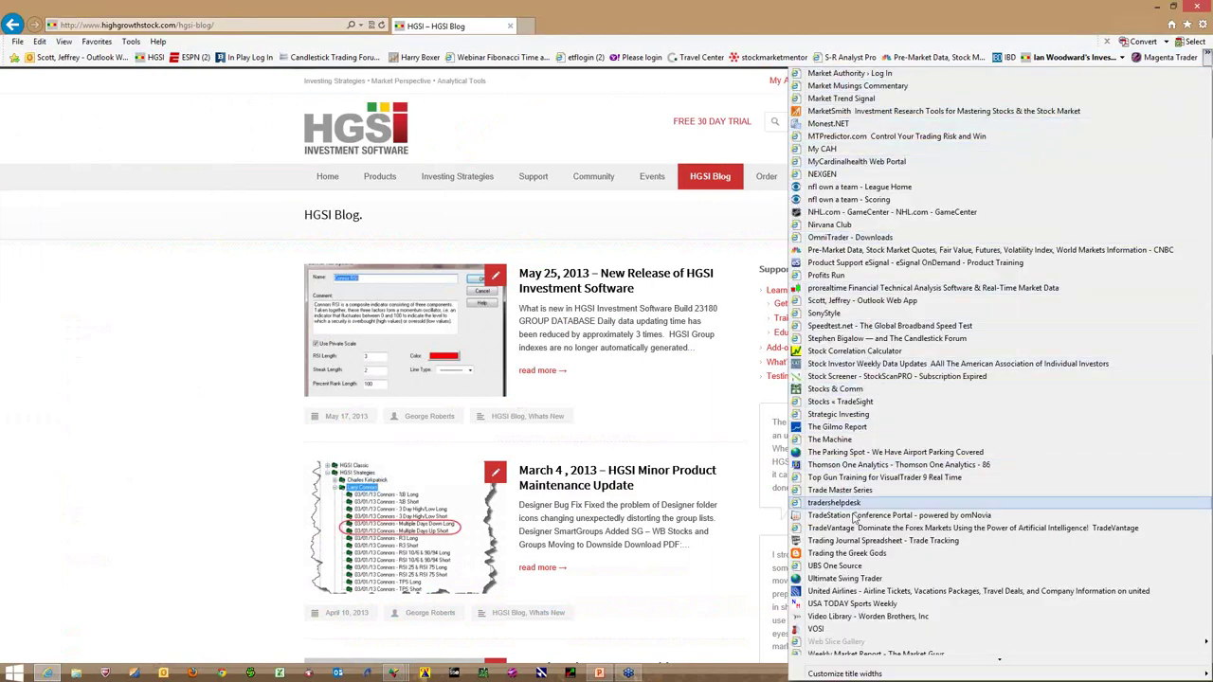
left_click(850, 113)
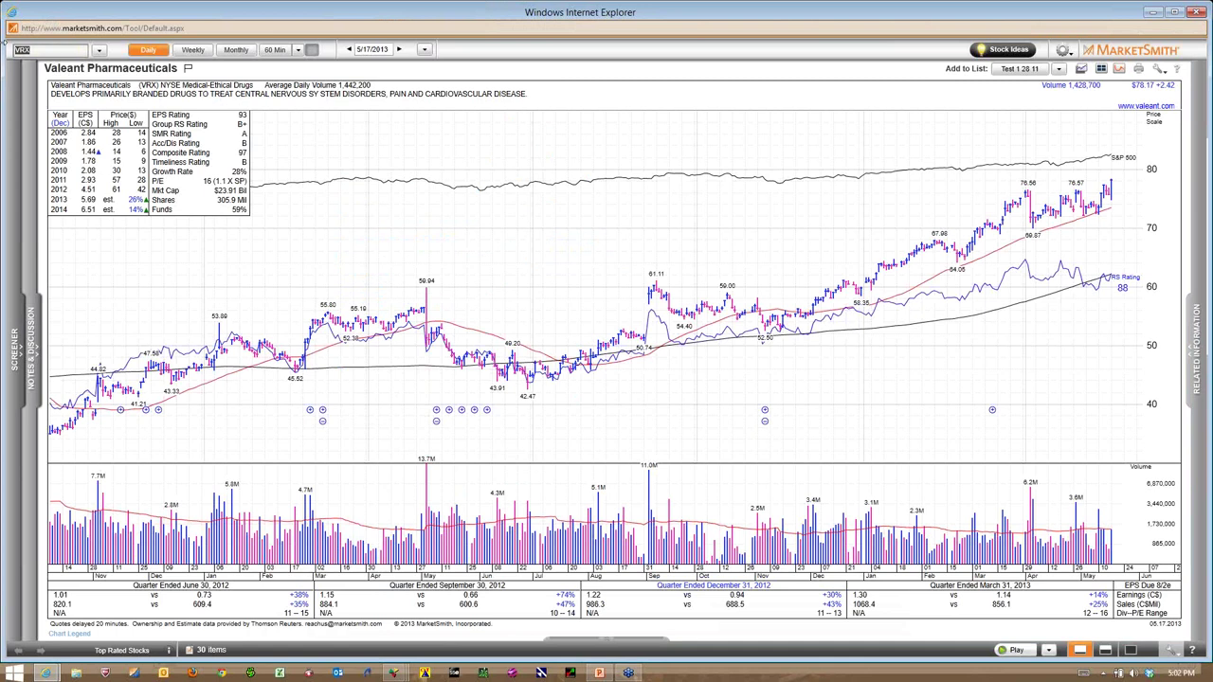
type("ING")
key("Return")
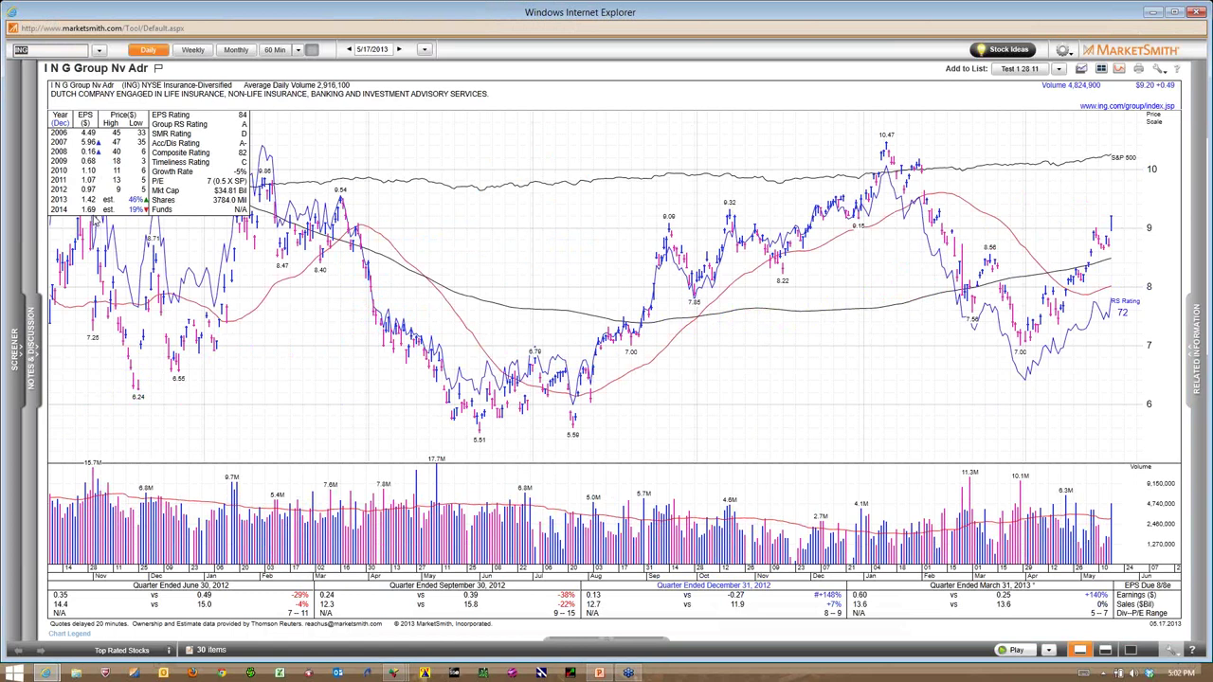
left_click(1154, 12)
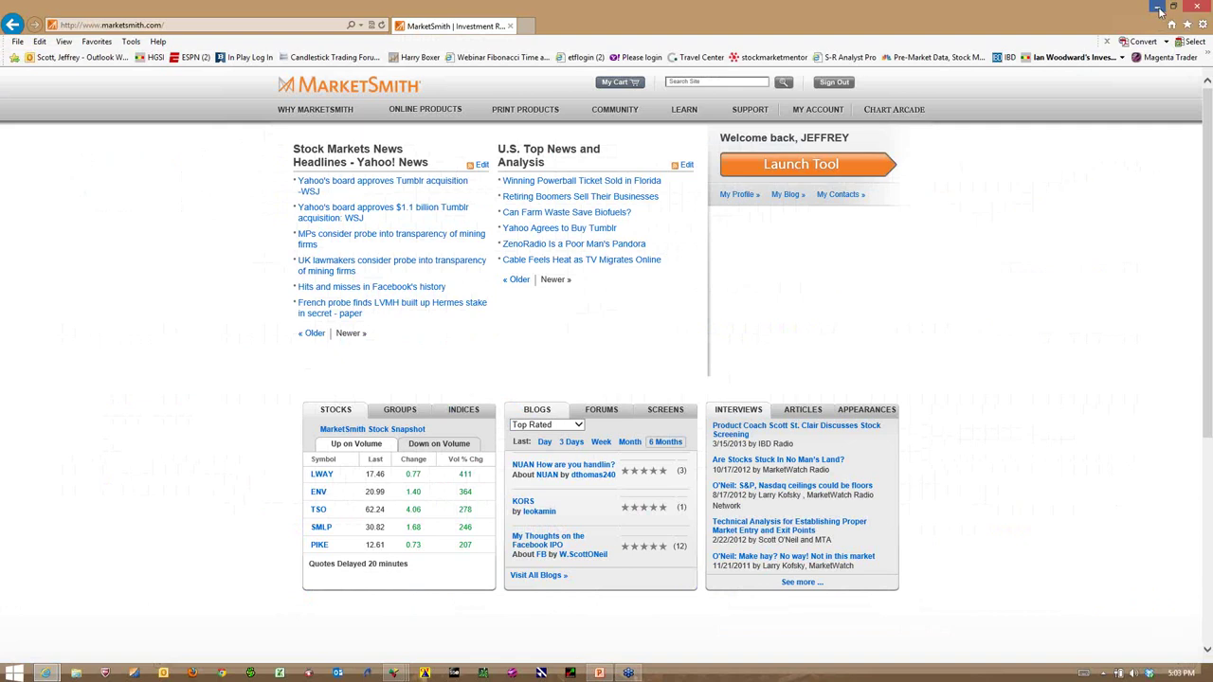
left_click(1156, 9)
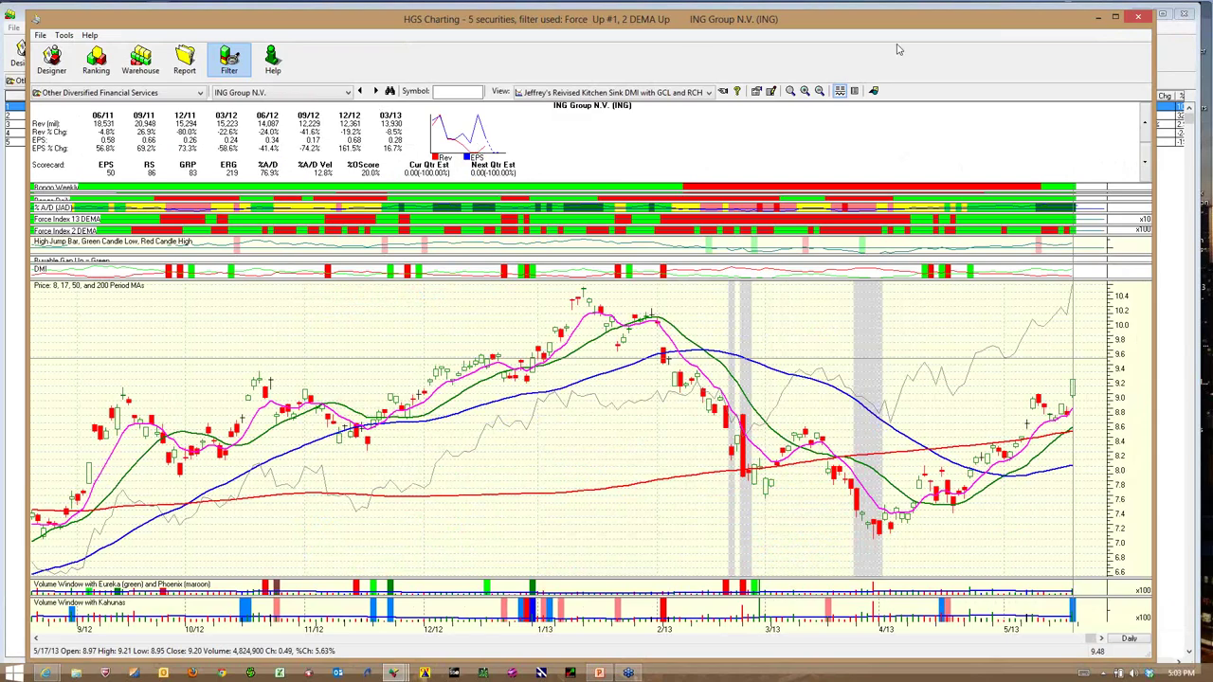
Go back to the full industry groups list and chart Micron Technology from the Semiconductors group
left_click(1137, 17)
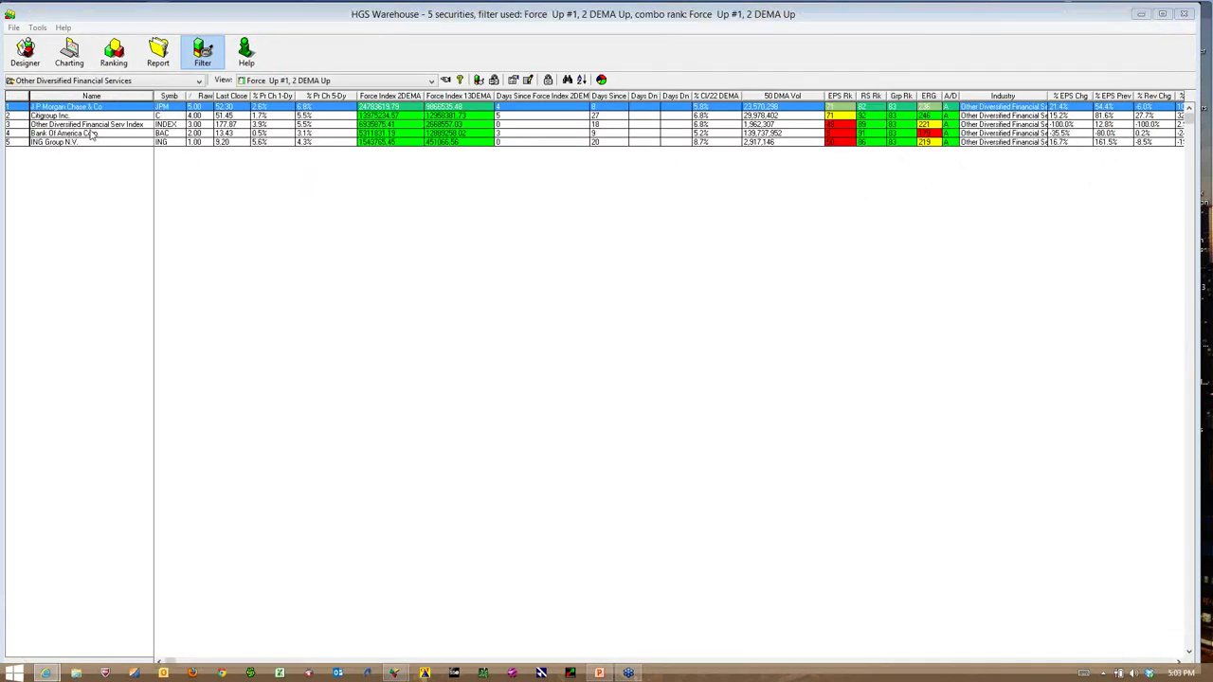
right_click(76, 124)
left_click(87, 133)
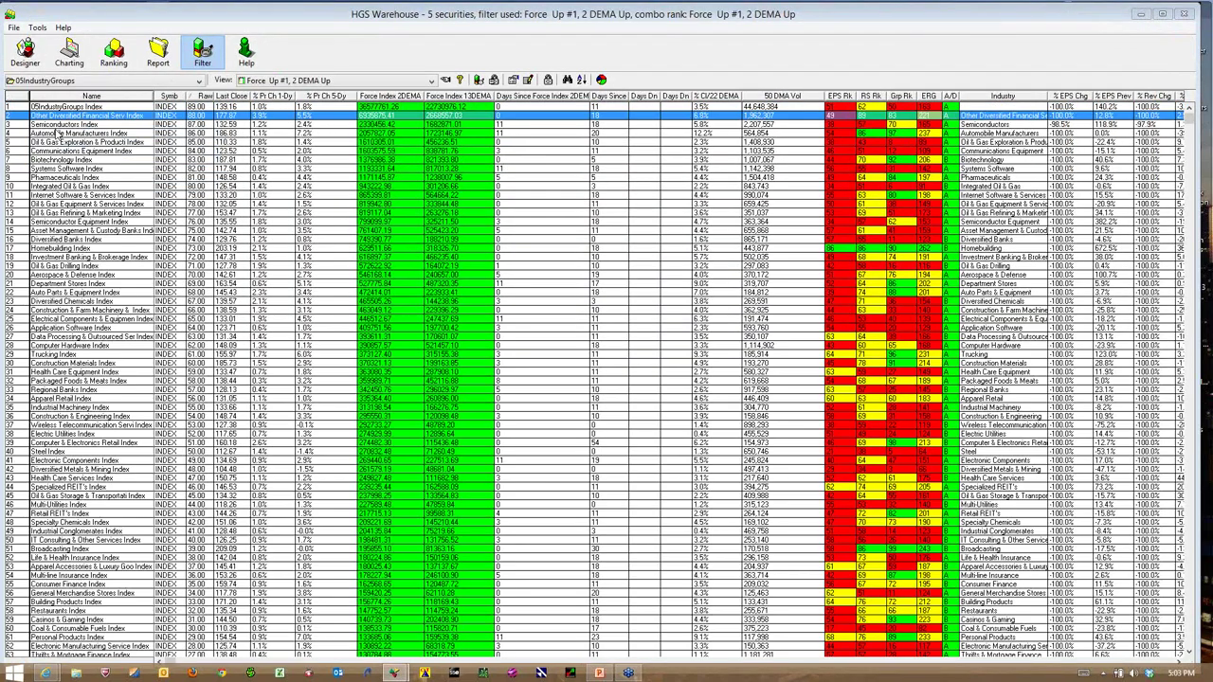
right_click(84, 126)
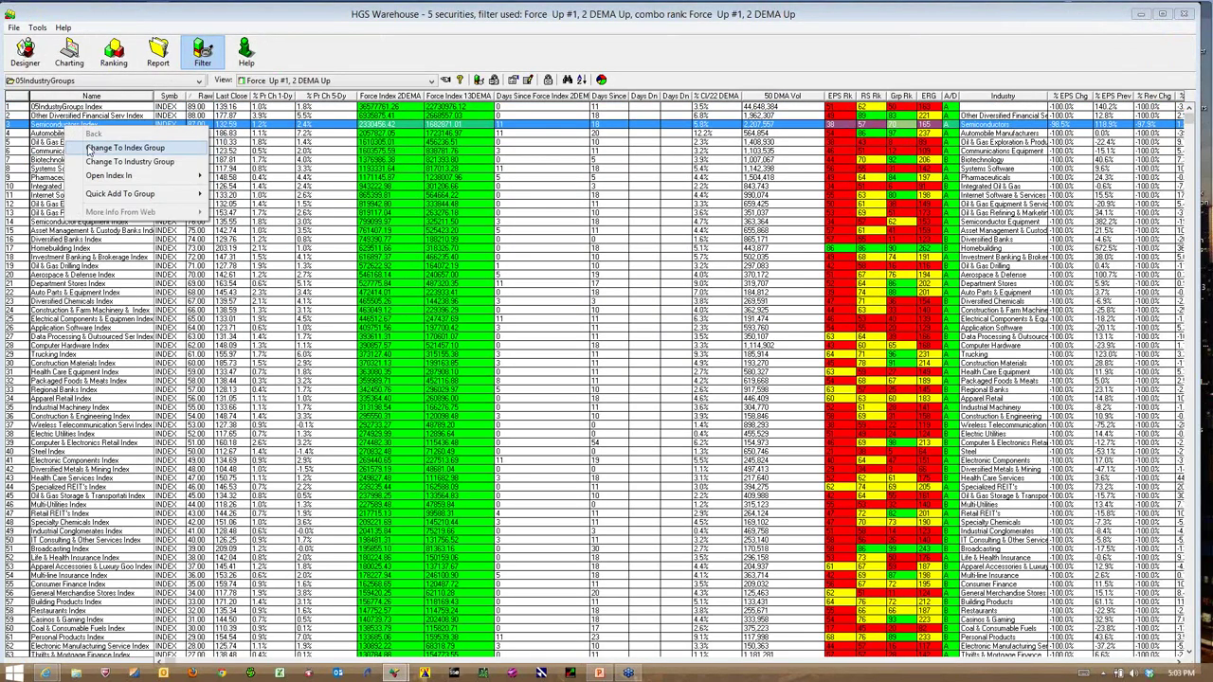
left_click(90, 150)
left_click(76, 109)
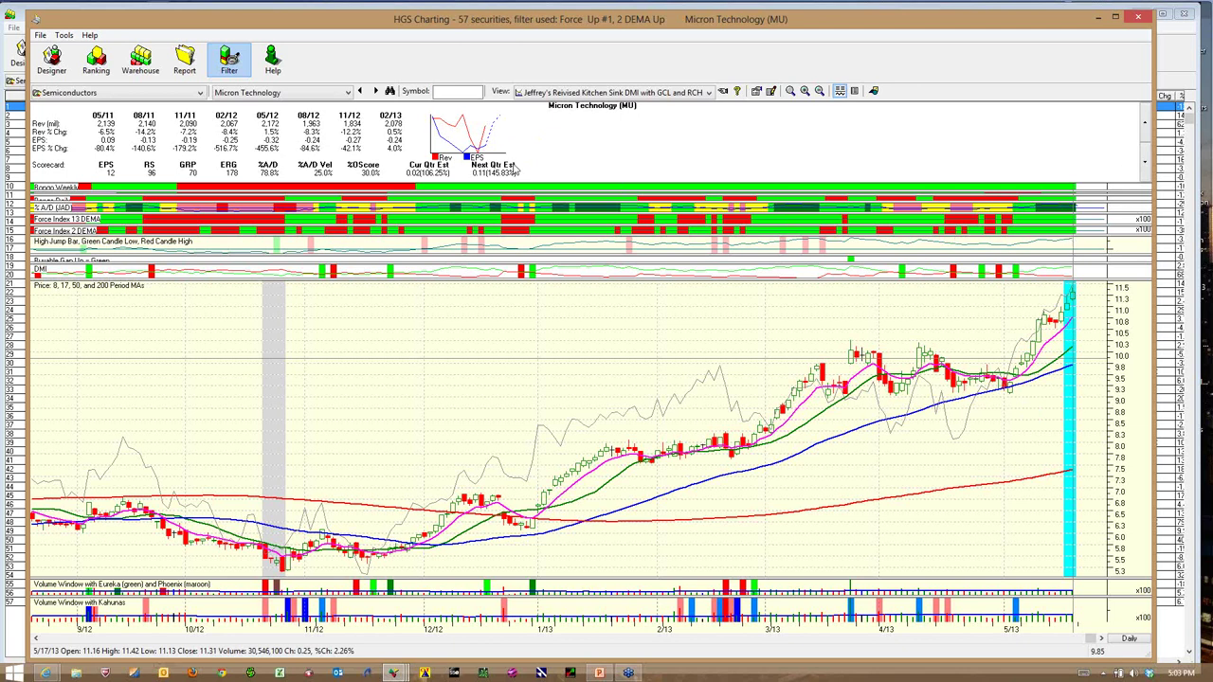
Chart Intel Corp., then close the chart and return to the full industry groups list
left_click(348, 92)
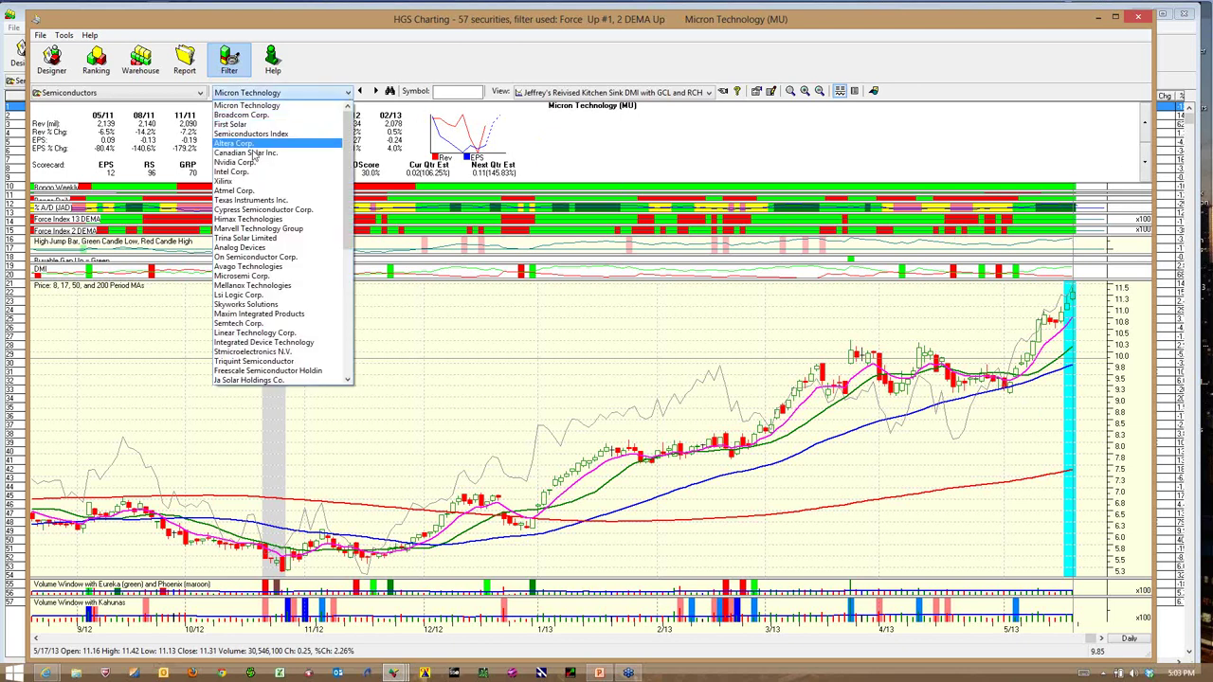
left_click(277, 172)
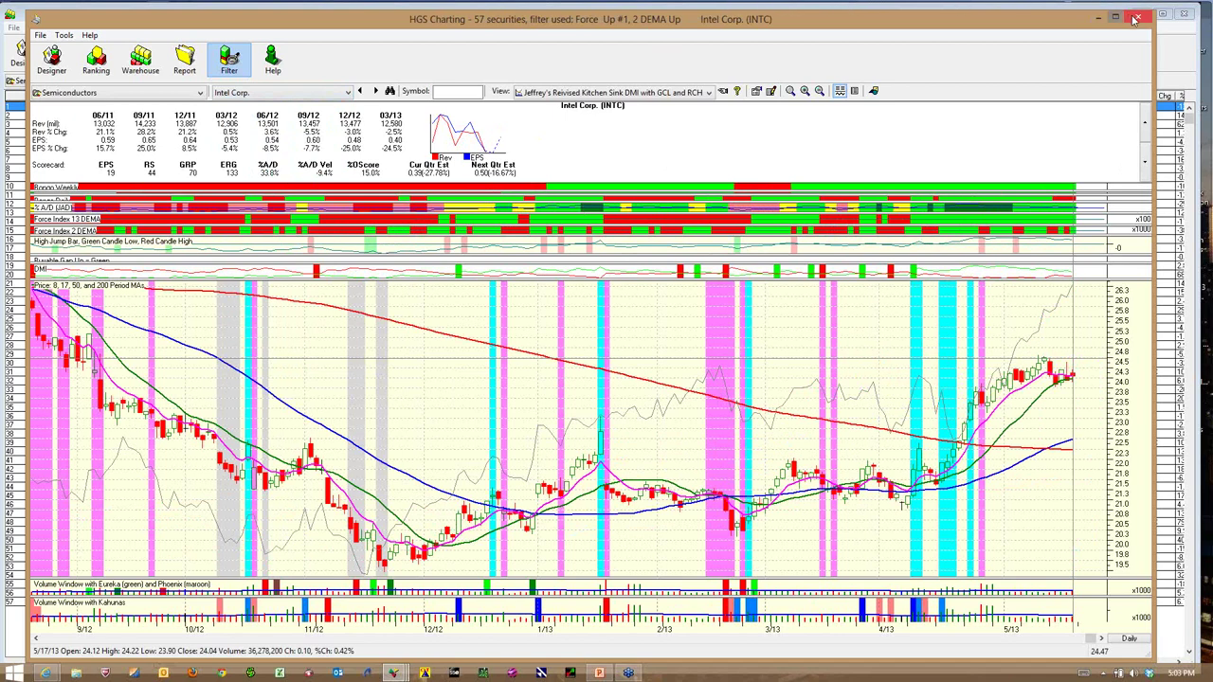
left_click(1097, 18)
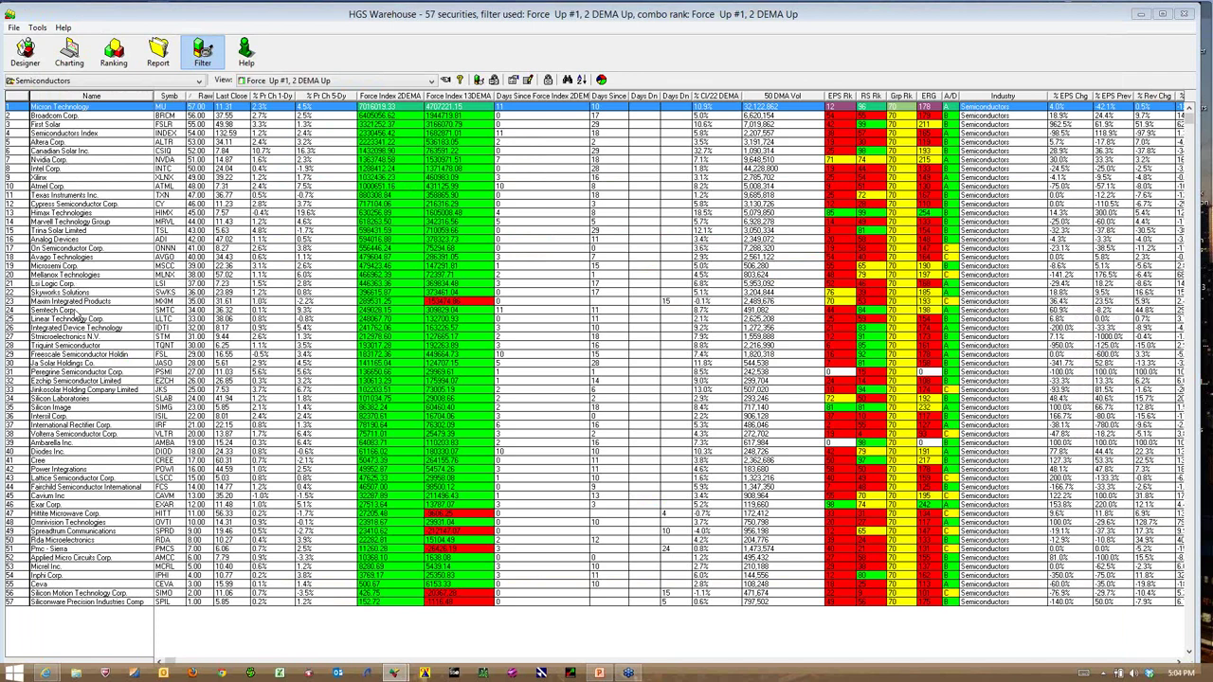
right_click(90, 313)
left_click(95, 319)
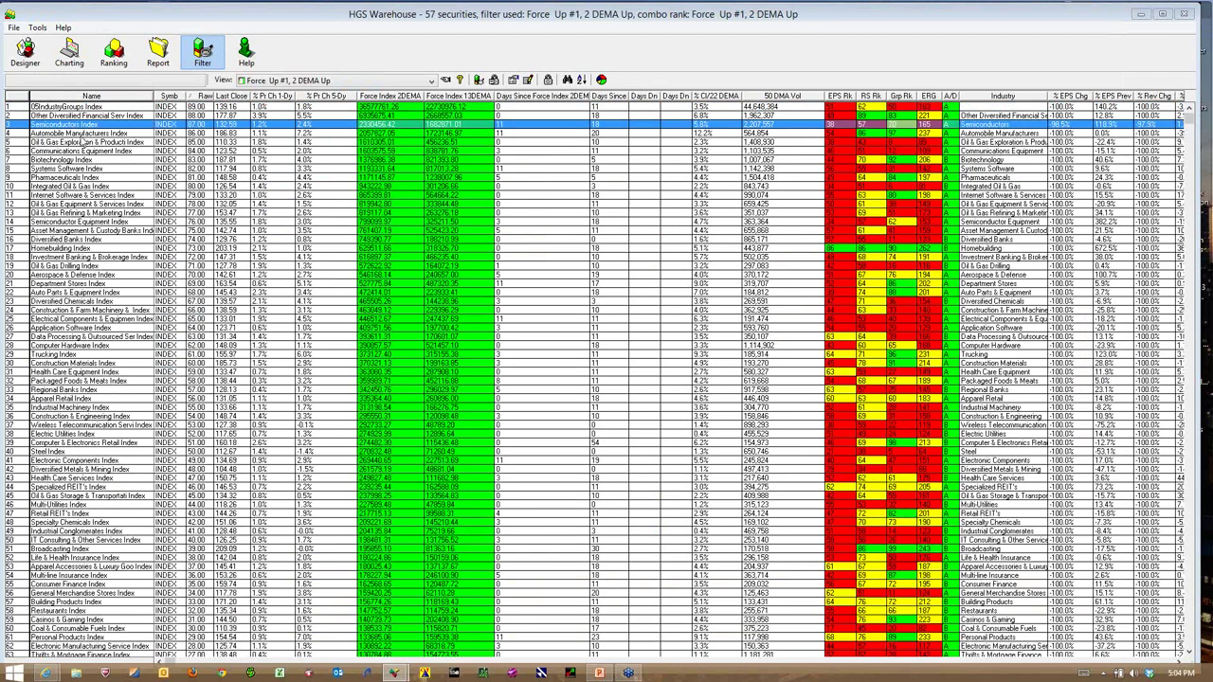
List the Automobile Manufacturers group's stocks and chart Tesla Motors
left_click(80, 135)
right_click(80, 135)
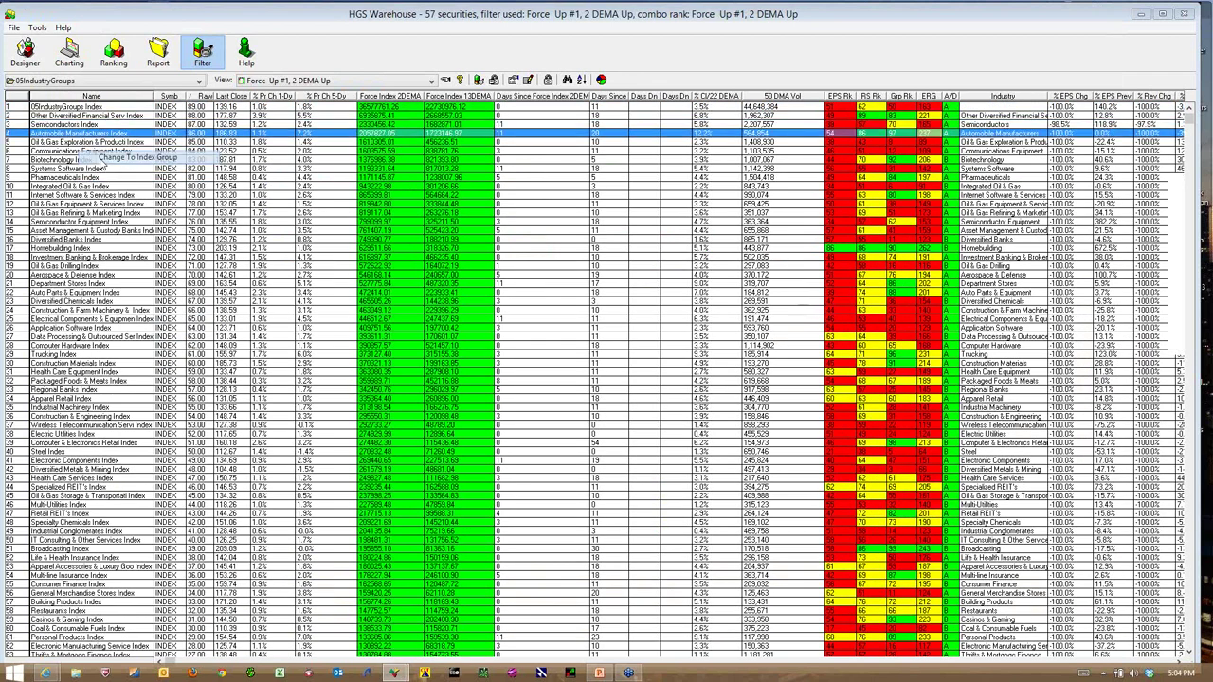
left_click(124, 161)
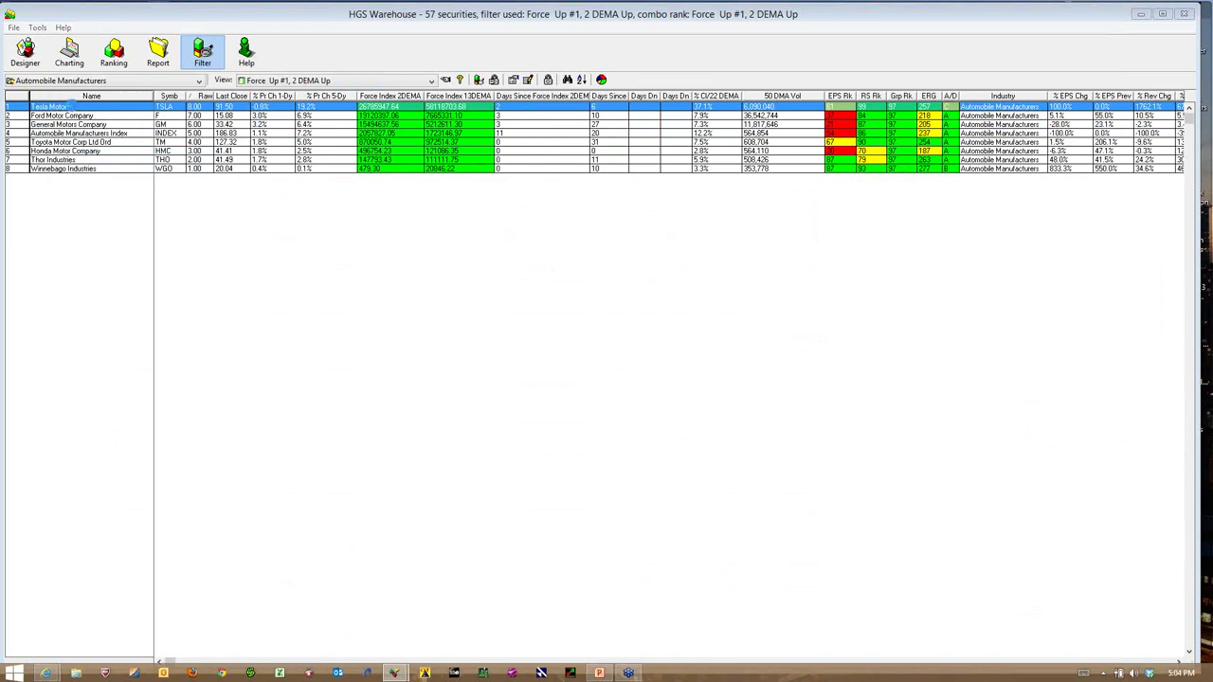
double_click(72, 107)
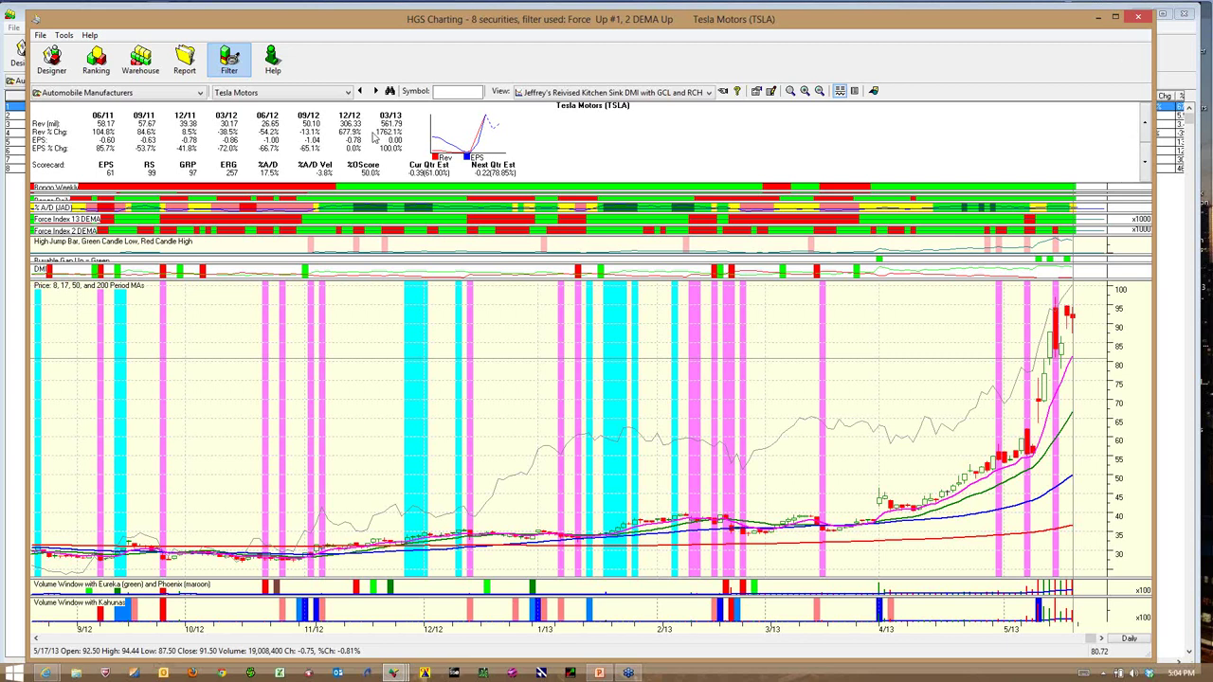
Switch the chart to Ford Motor Company, briefly viewing fundamentals before returning to quarterly revenue and EPS
left_click(348, 92)
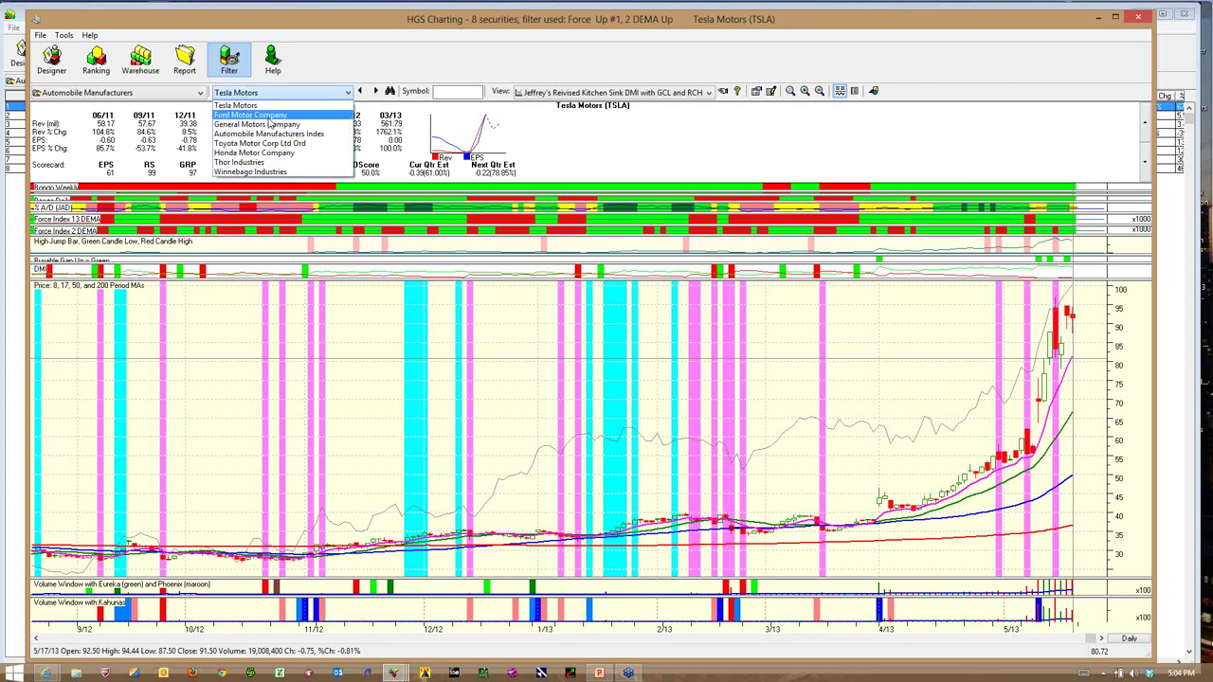
left_click(268, 117)
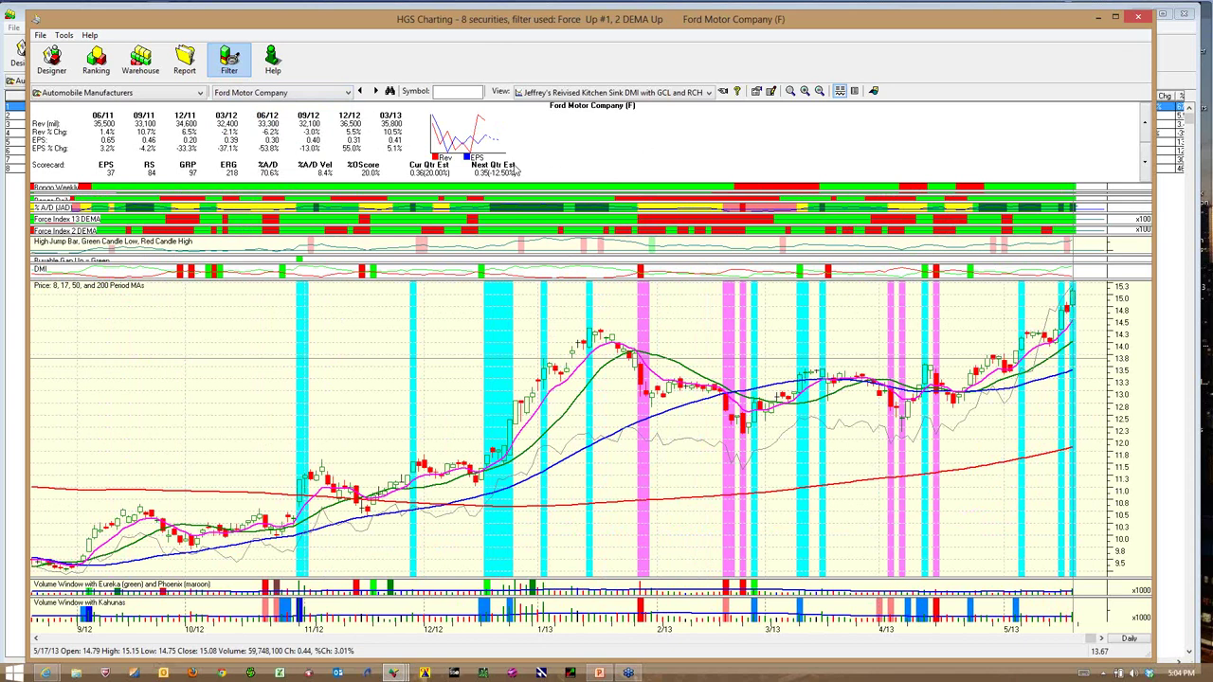
left_click(1145, 162)
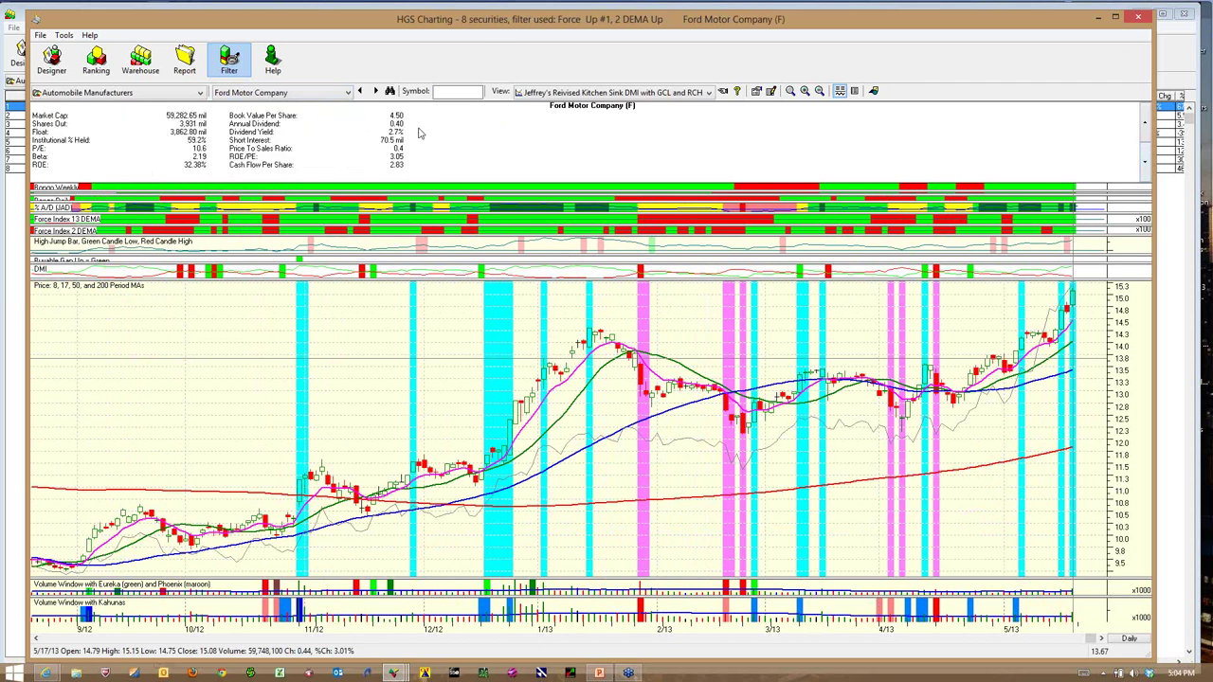
left_click(1143, 131)
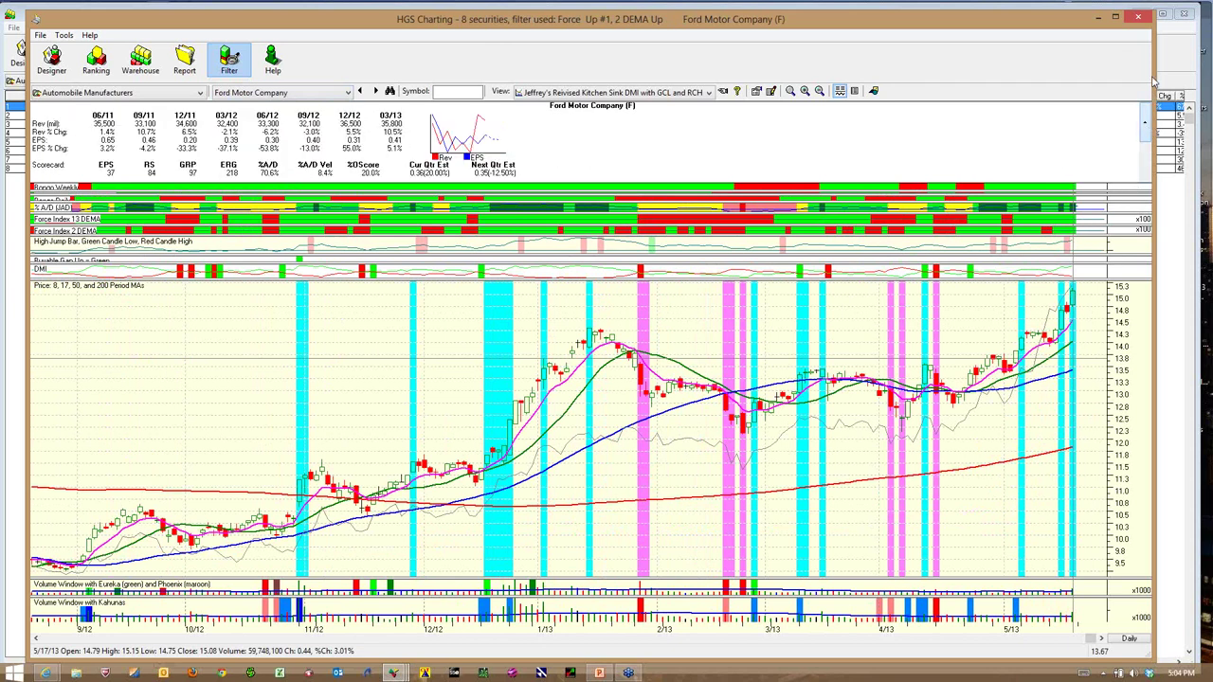
Close the chart, go back to the industry group list and select Auto Parts & Equipment Index
left_click(1138, 17)
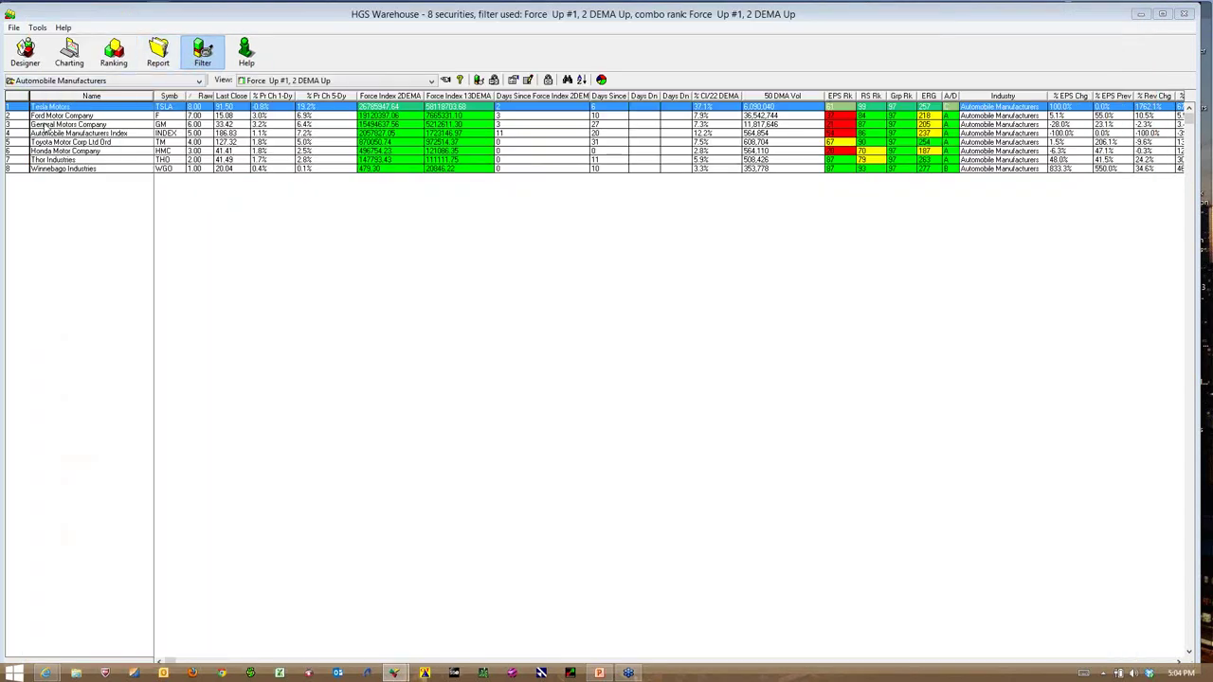
right_click(60, 133)
left_click(70, 133)
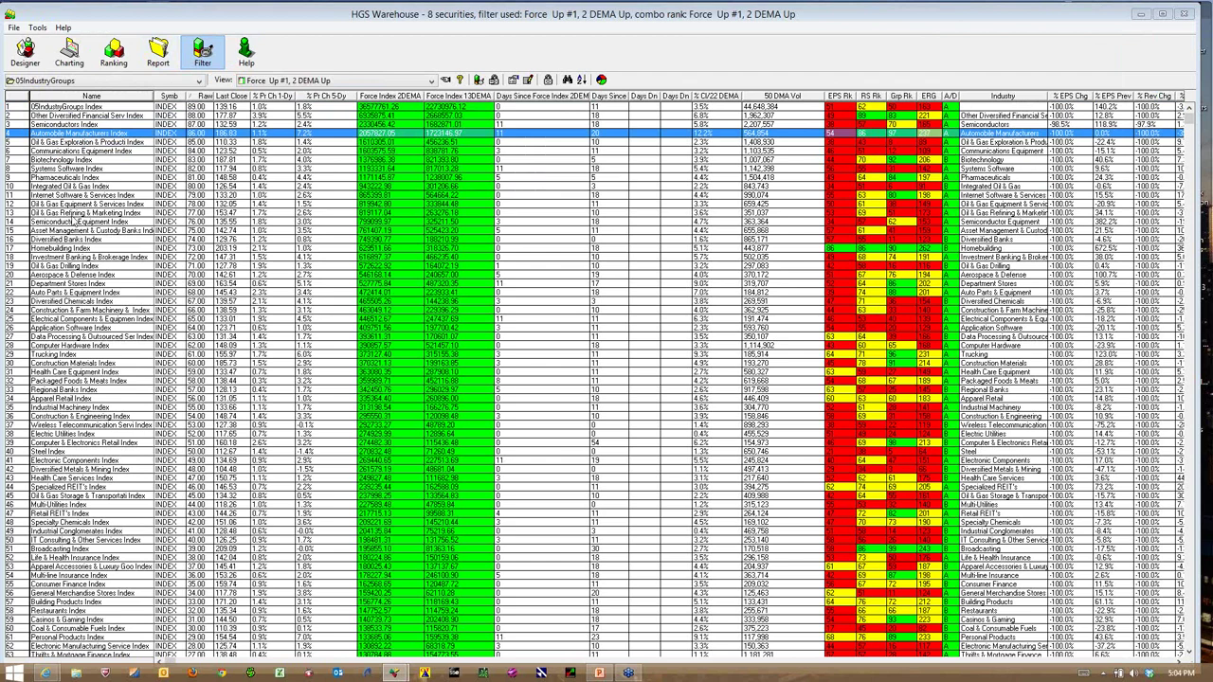
left_click(61, 294)
List the Auto Parts & Equipment stocks and chart American Axle & Manufacturing (AXL)
right_click(60, 294)
left_click(93, 316)
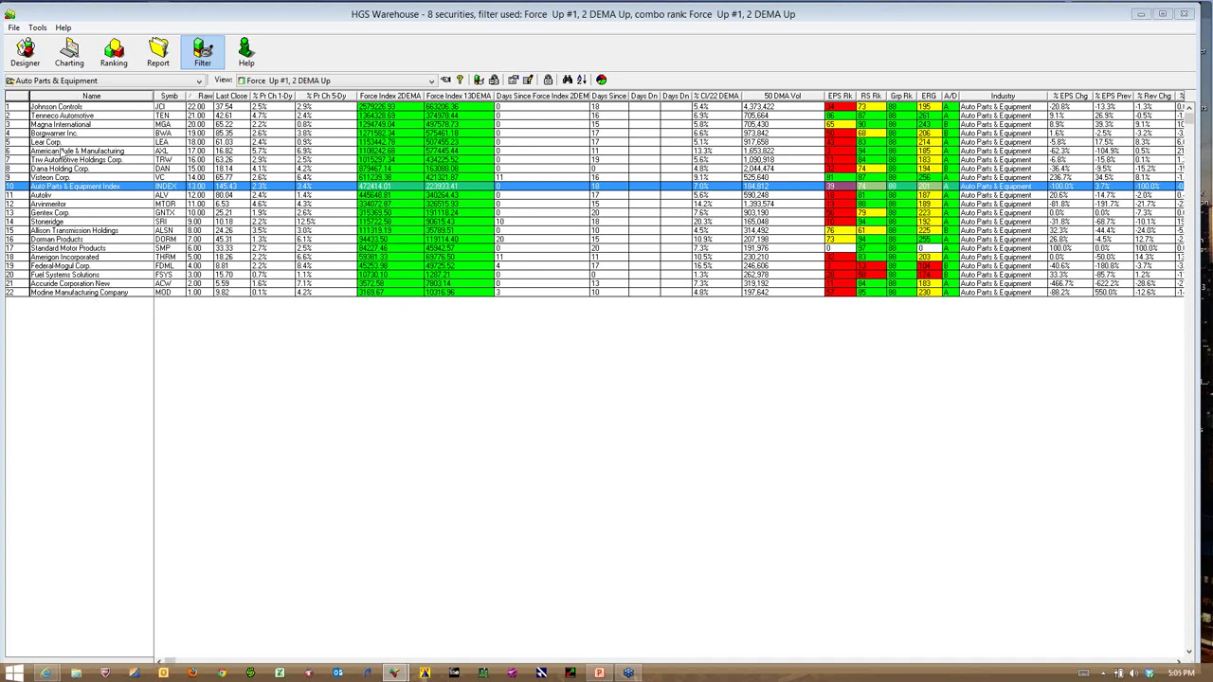
left_click(63, 151)
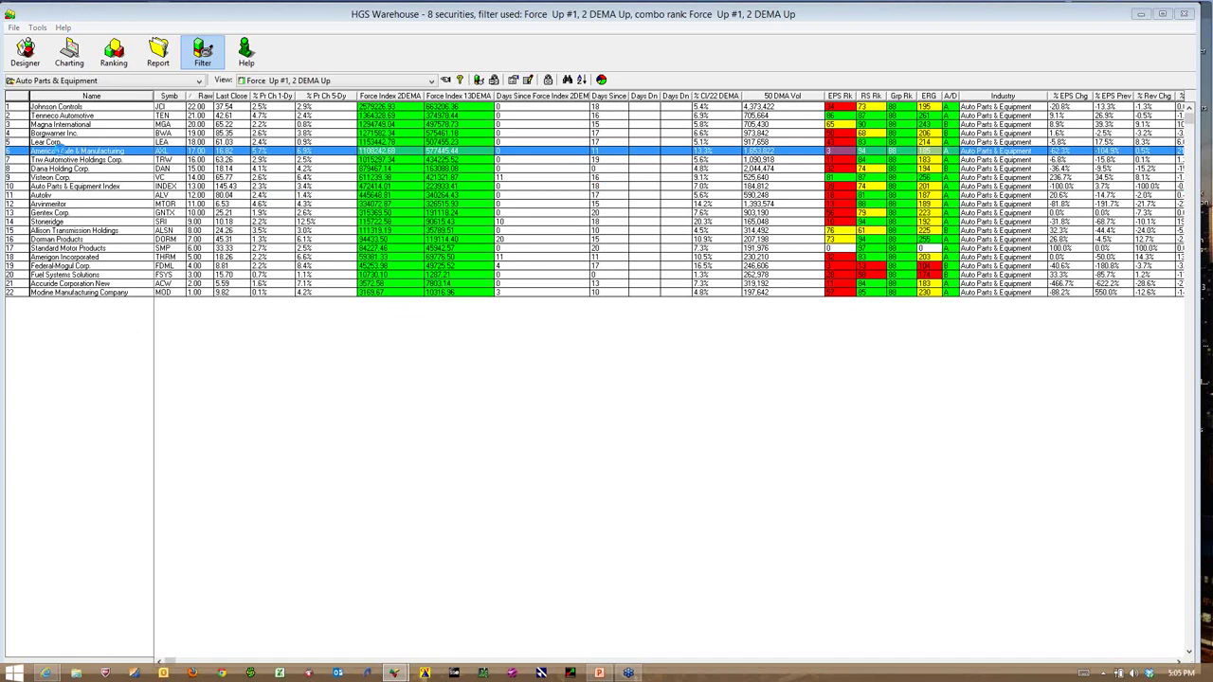
double_click(60, 150)
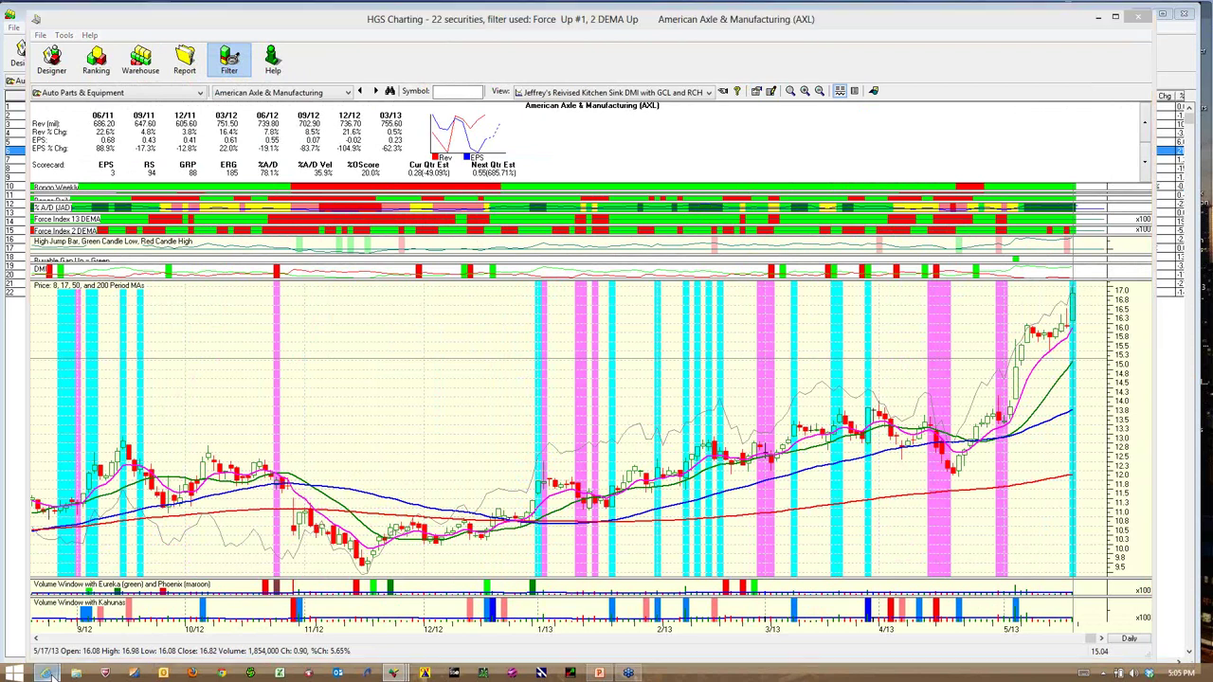
Load the AXL and then TRW charts in MarketSmith, then minimize it back to HGS
left_click(81, 606)
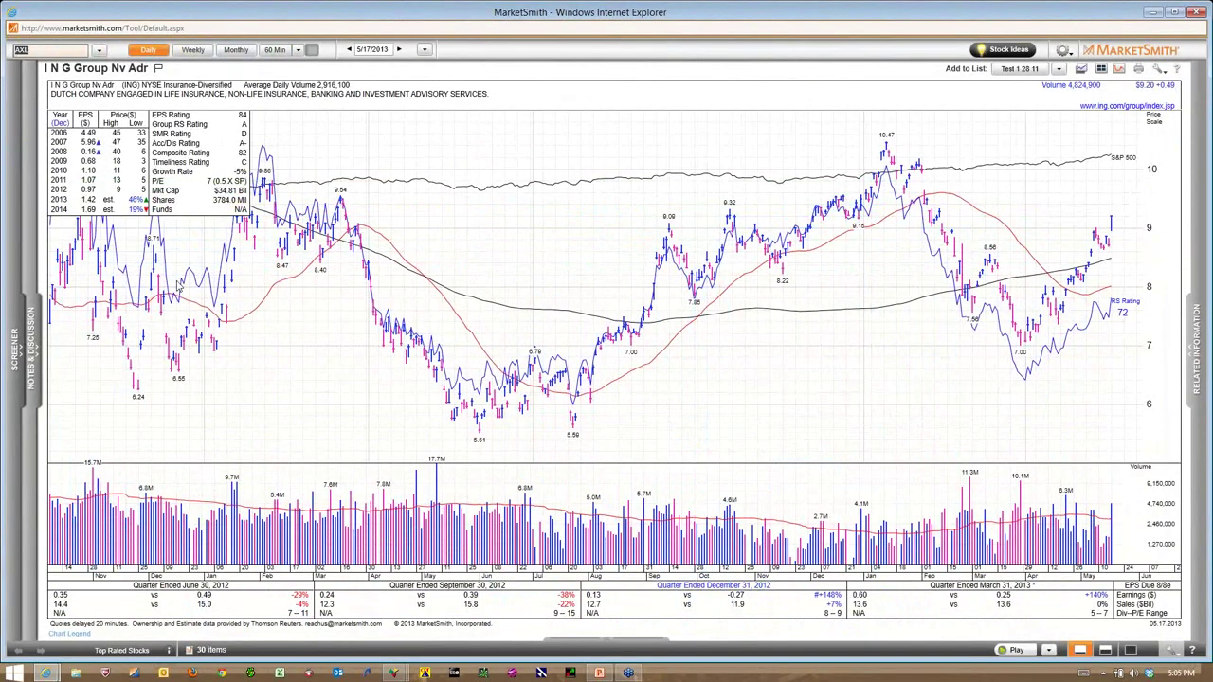
key("Return")
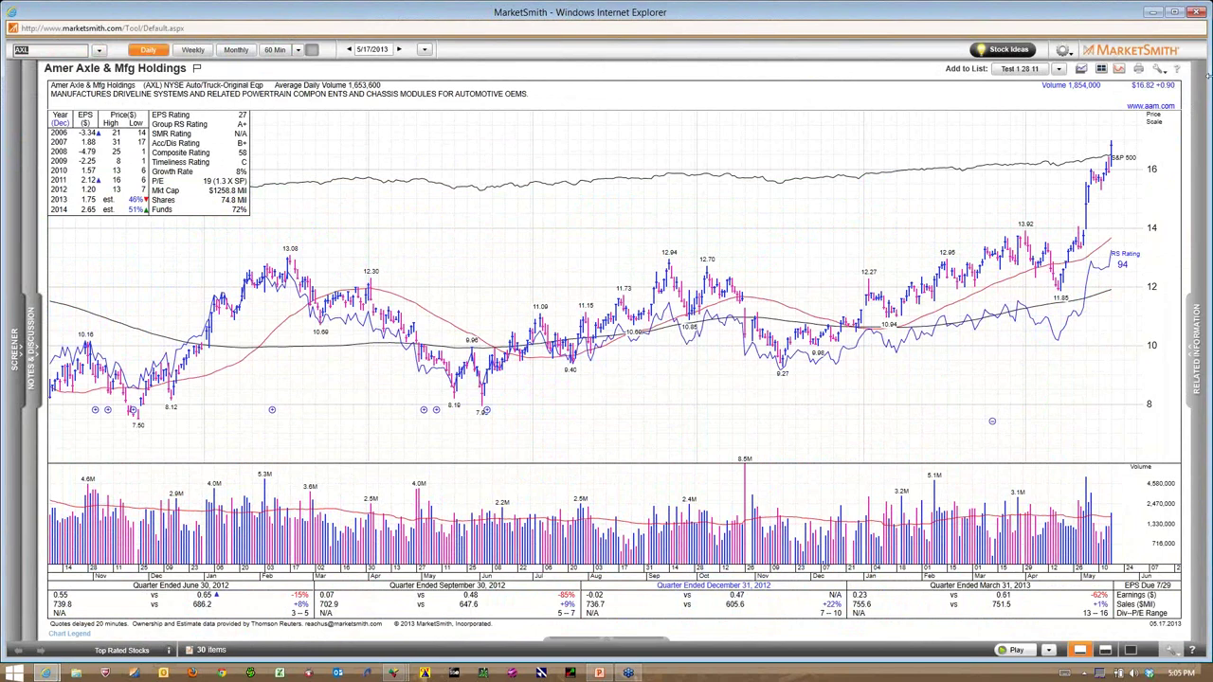
key("Return")
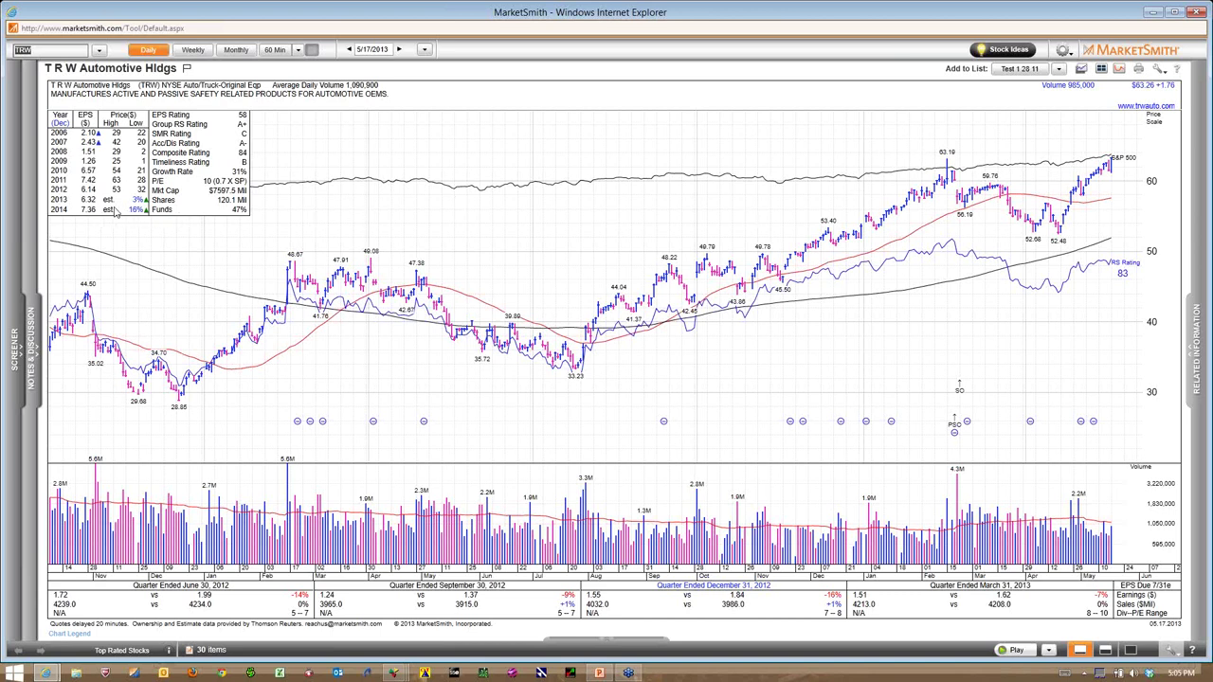
left_click(1152, 11)
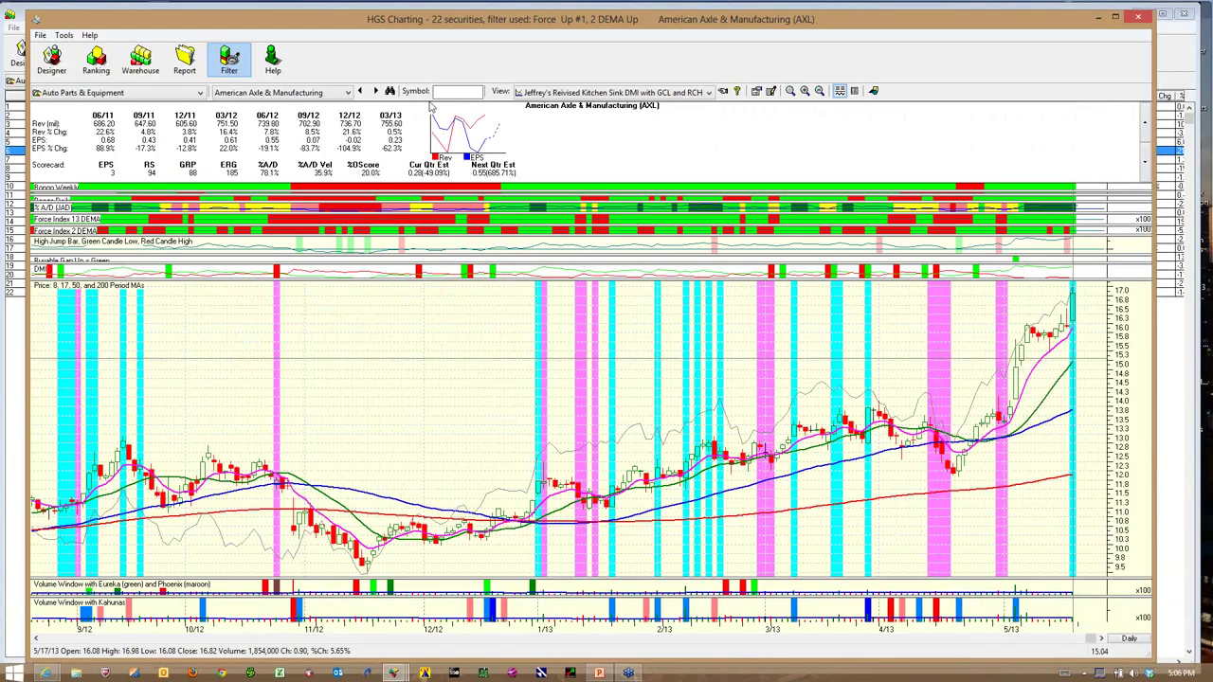
Chart Trw Automotive Holdings in HGS, then close it and return to the industry group list
left_click(349, 92)
left_click(256, 164)
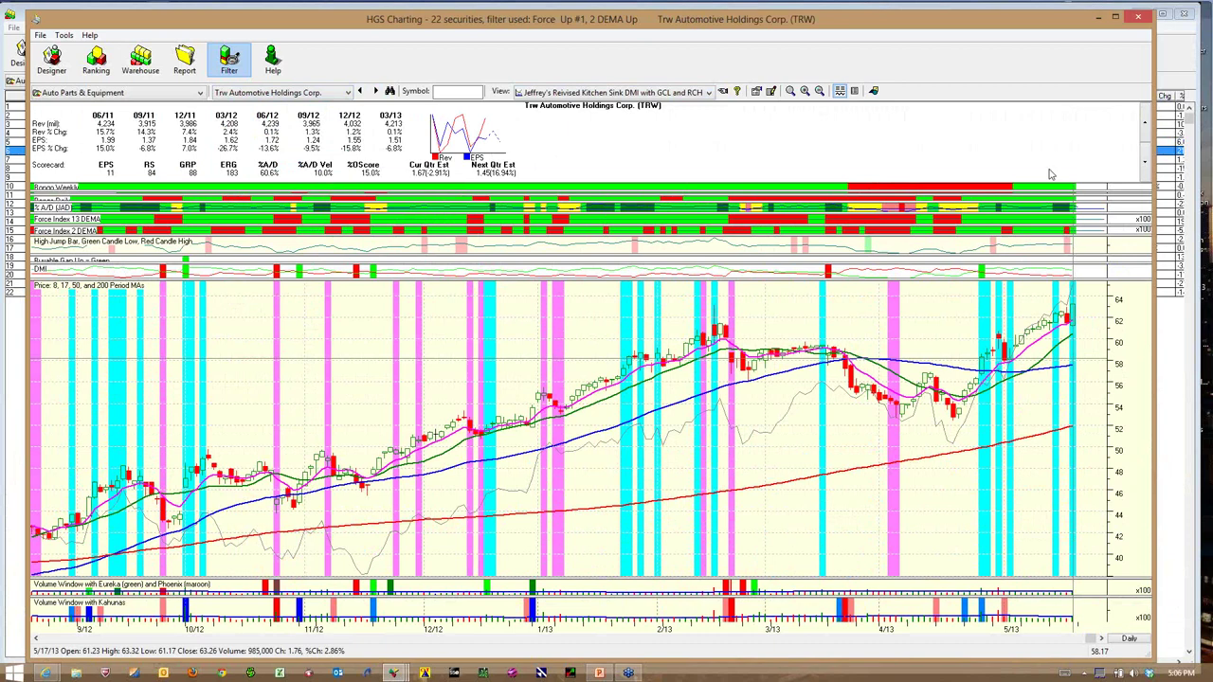
left_click(1134, 20)
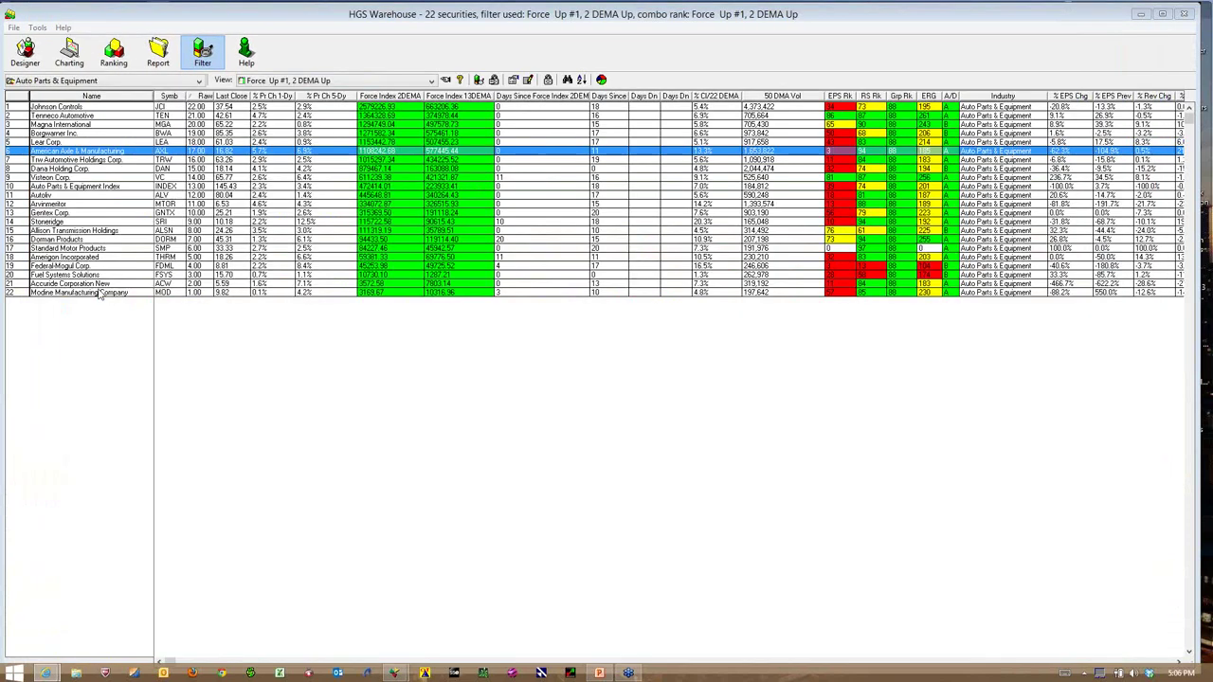
right_click(99, 235)
left_click(136, 244)
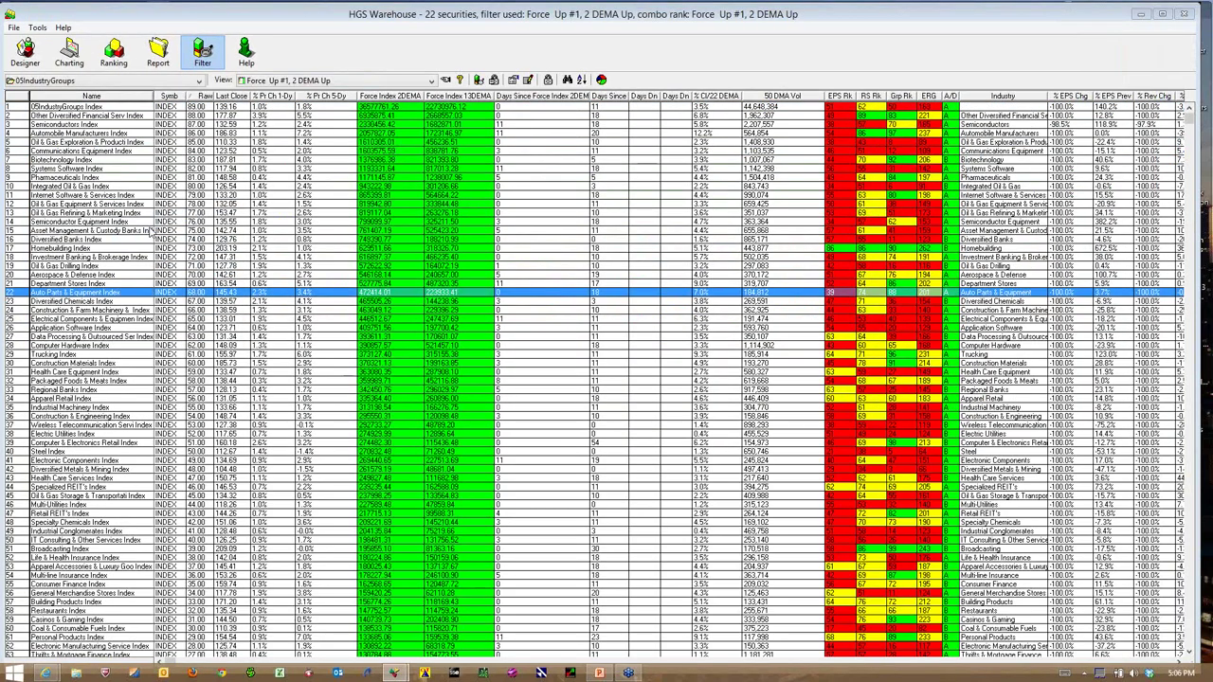
List the Oil & Gas Exploration & Production stocks, chart Noble Energy, and bring MarketSmith forward
left_click(76, 142)
right_click(78, 144)
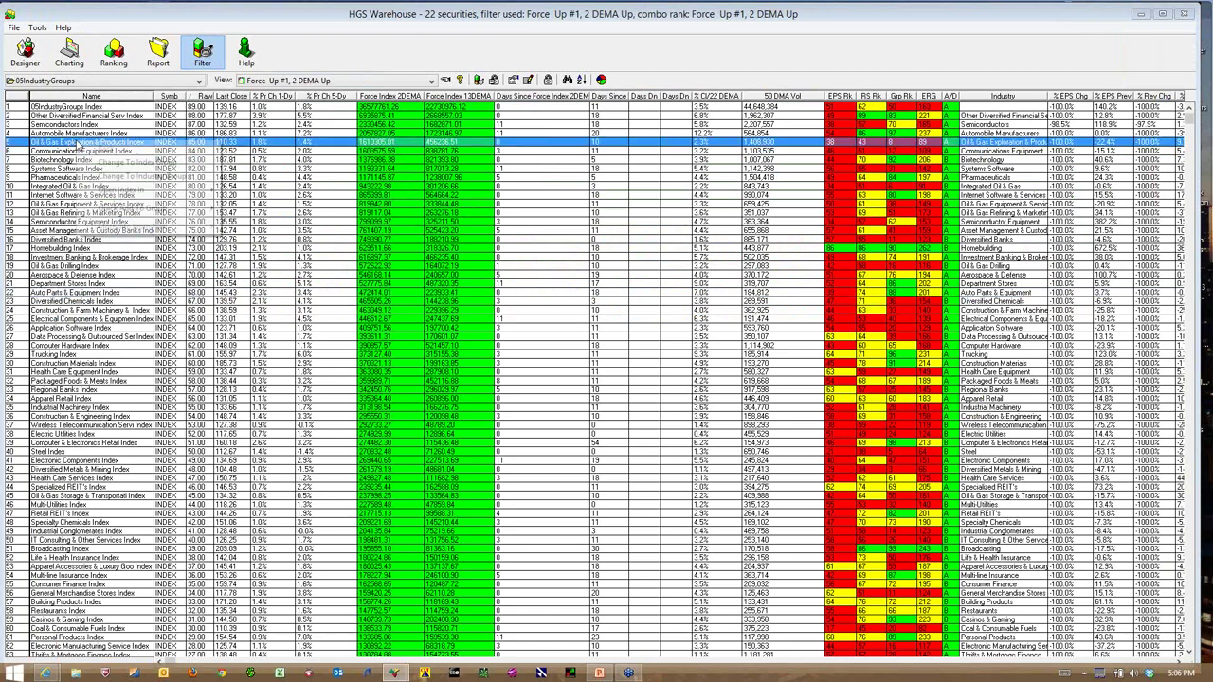
left_click(99, 162)
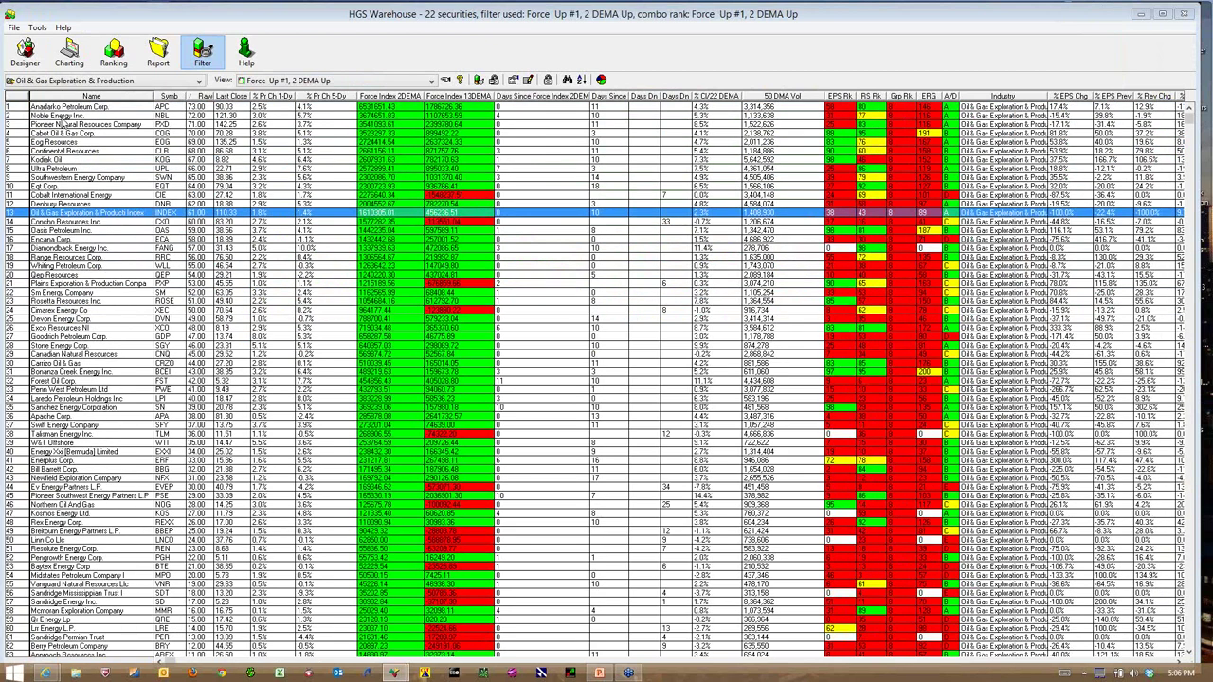
left_click(65, 116)
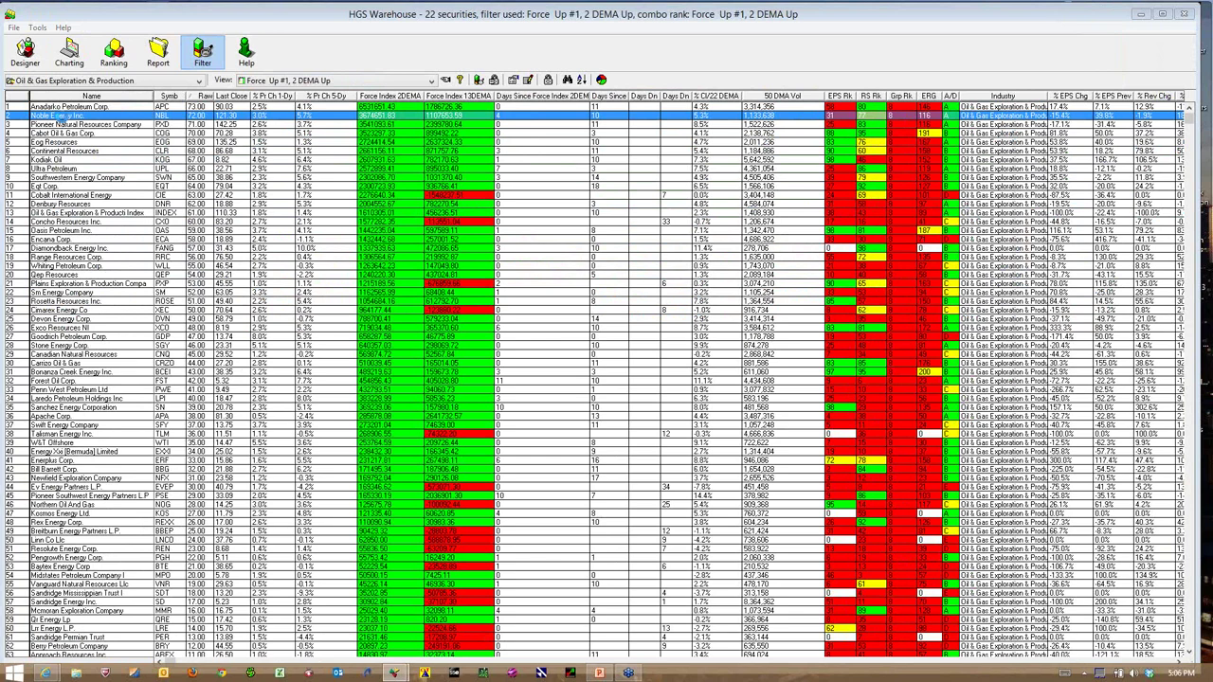
double_click(62, 118)
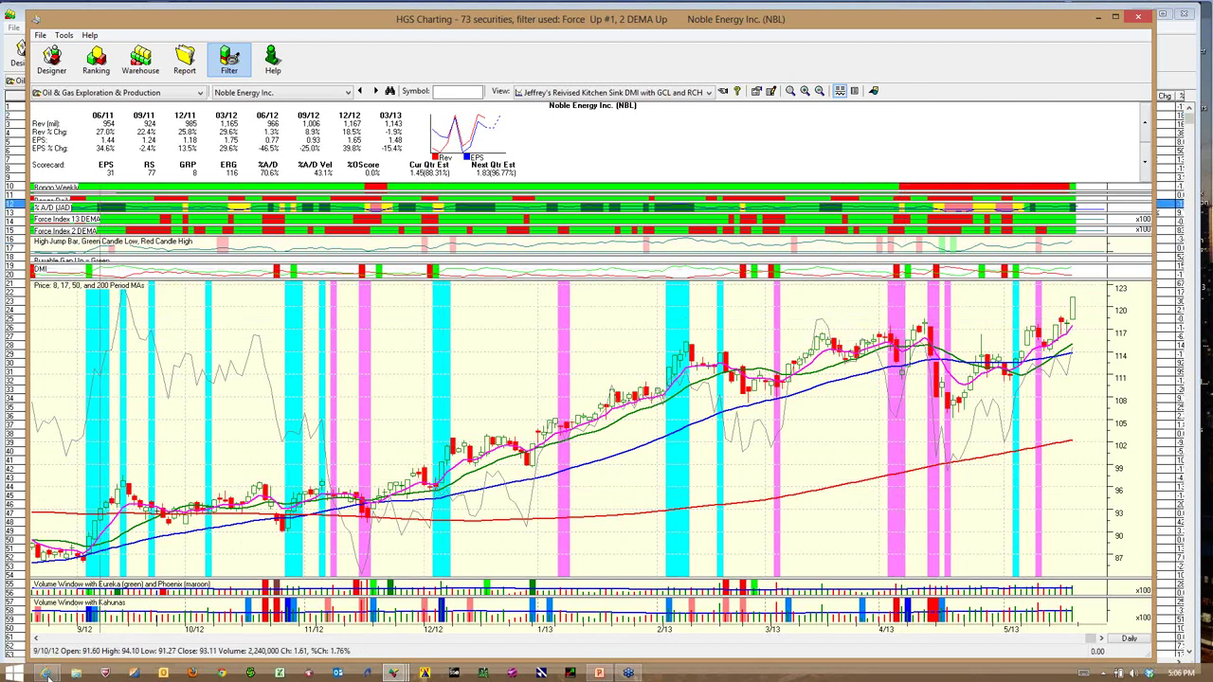
mouse_move(64, 675)
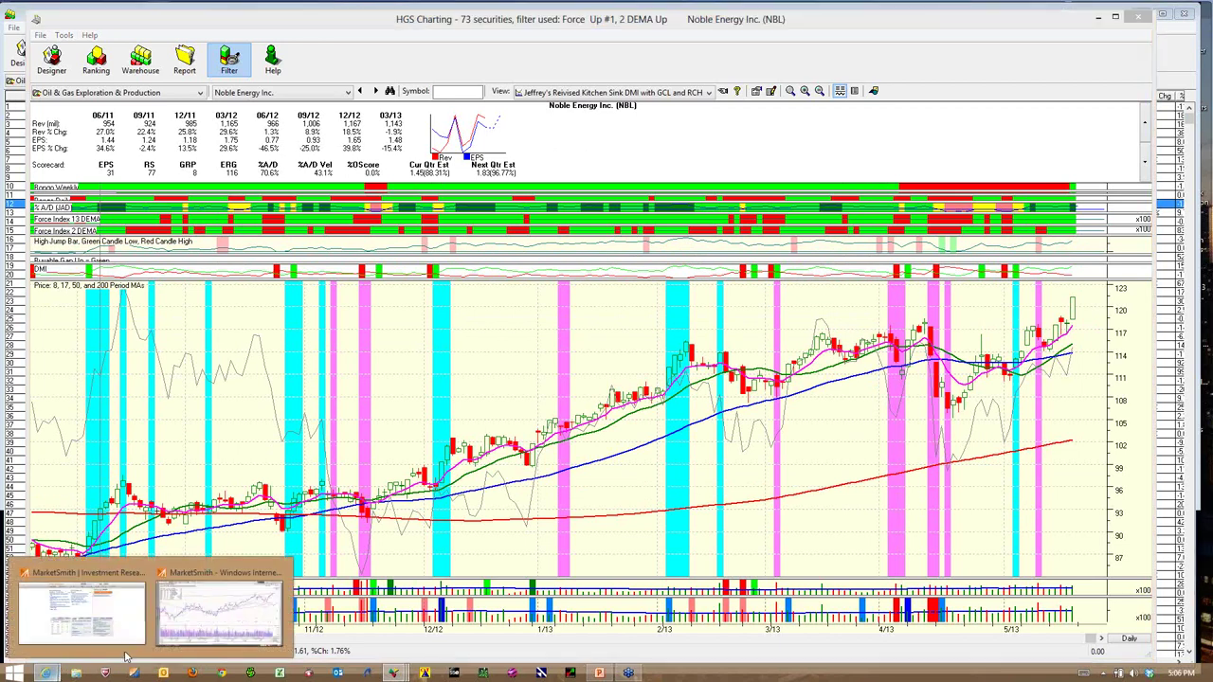
left_click(190, 625)
Chart NBL and then COG (Cabot Oil & Gas) in MarketSmith, then minimize it
type("N")
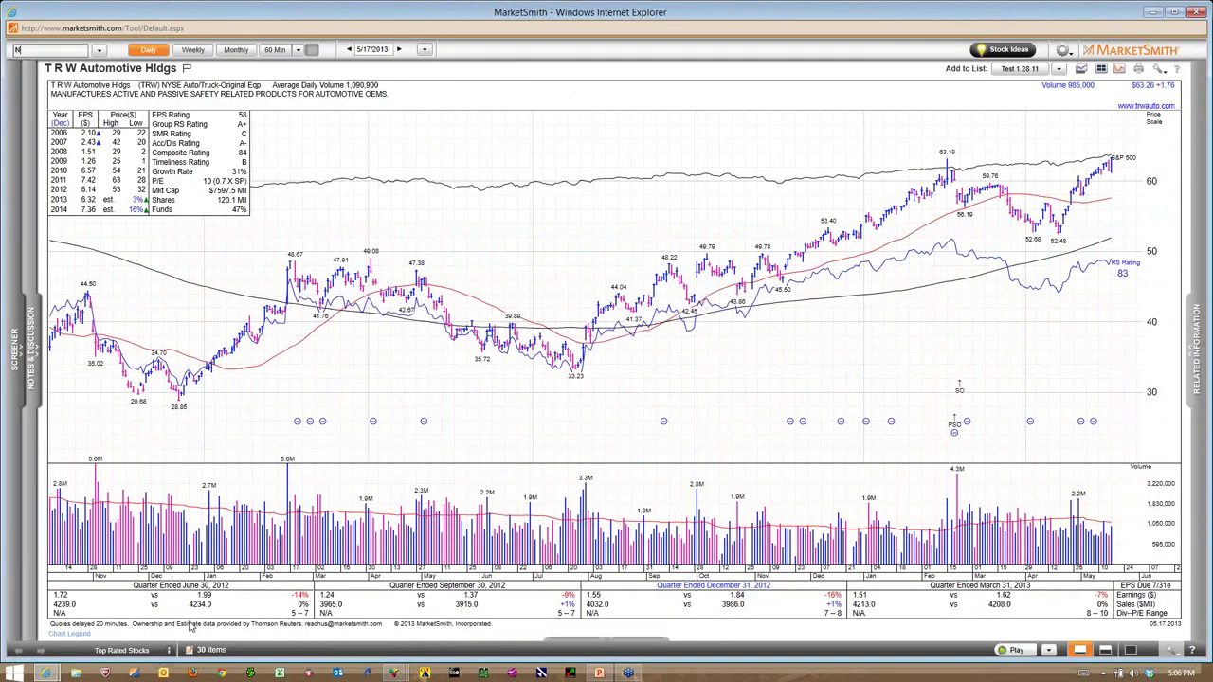
type("BL")
key("Return")
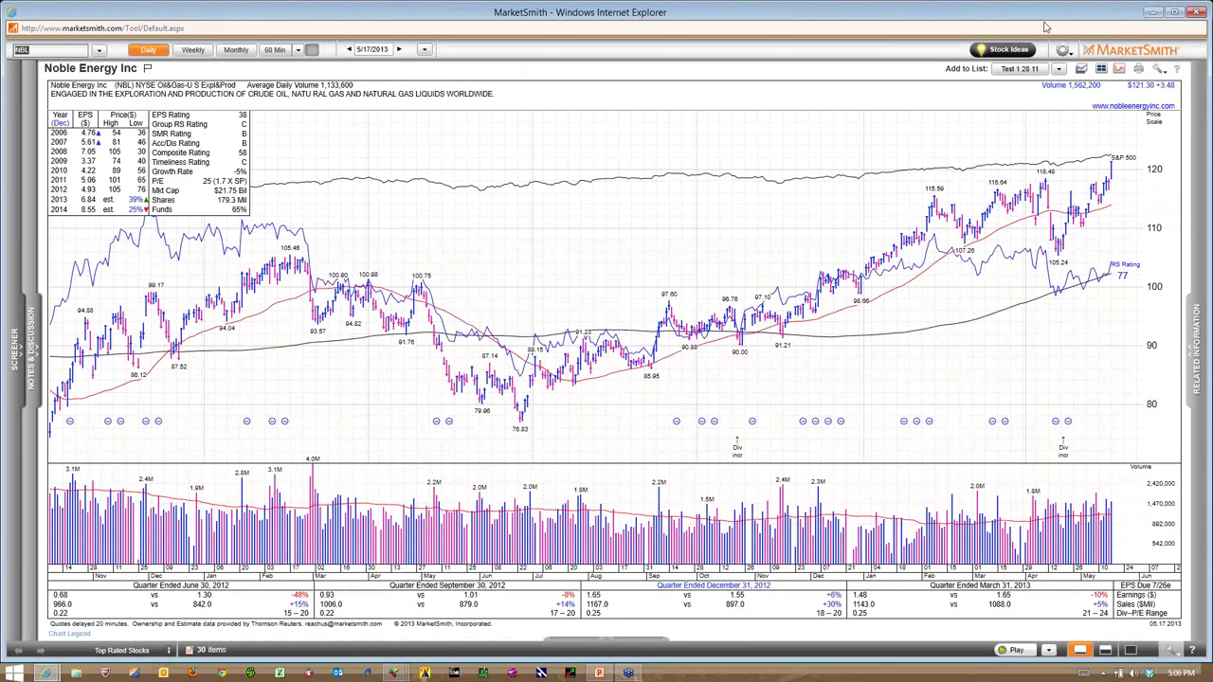
type("COG")
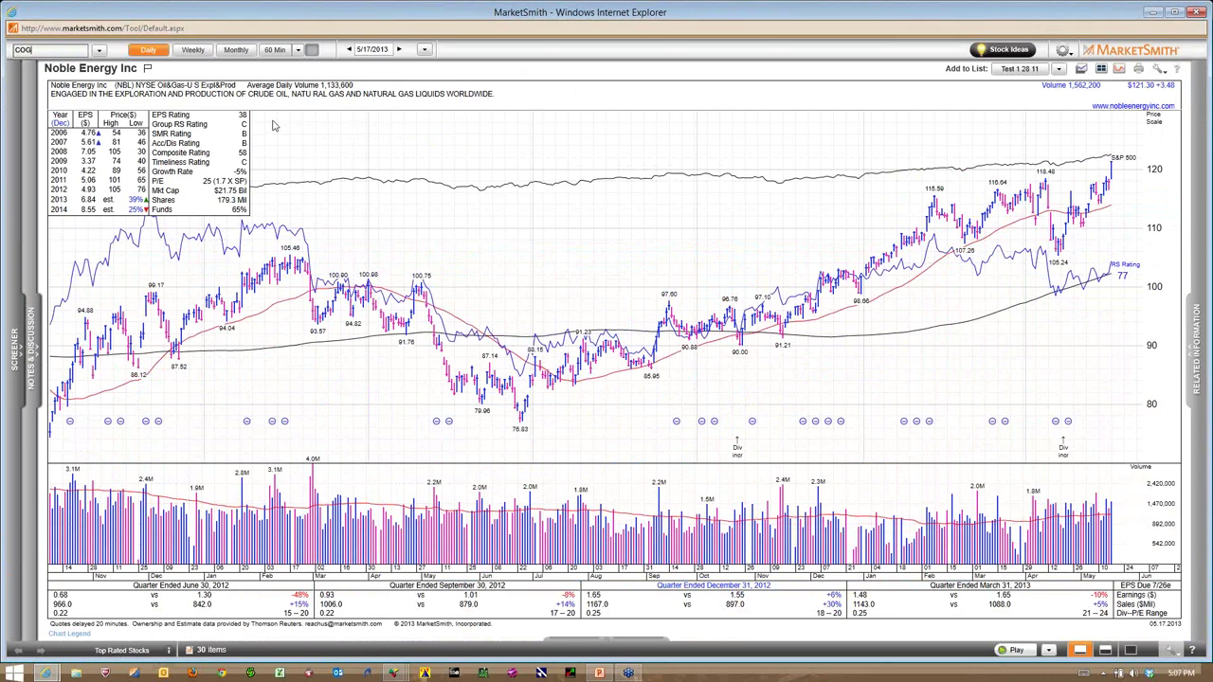
key("Return")
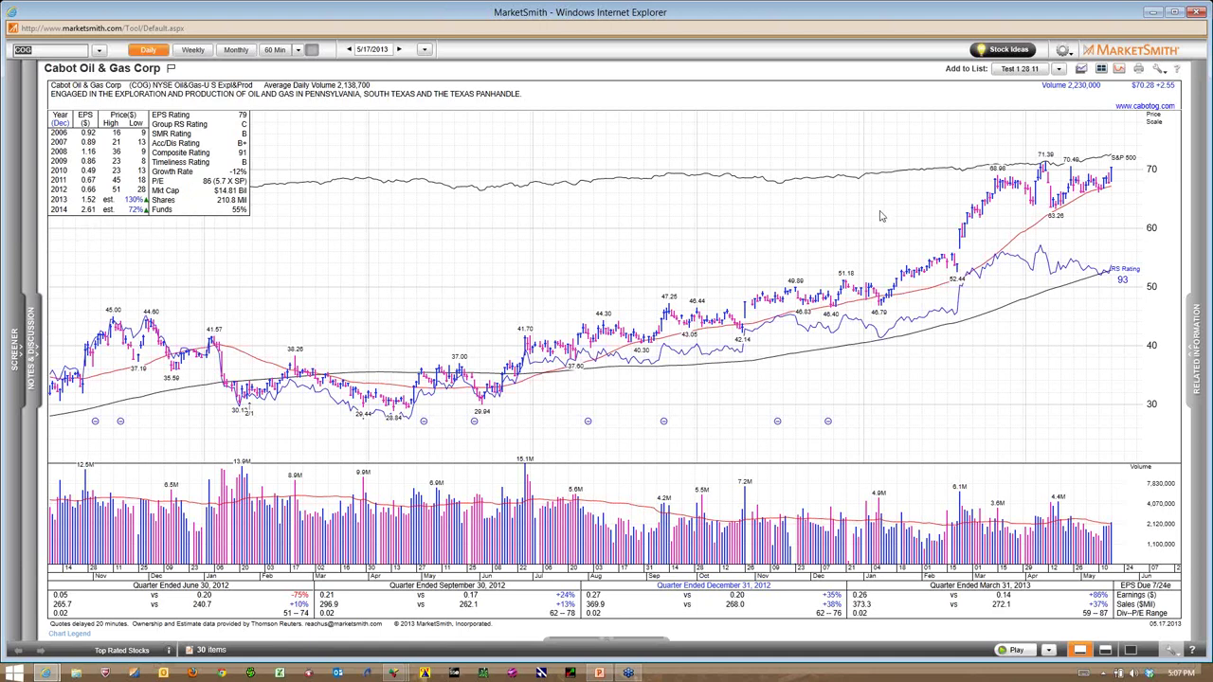
left_click(1157, 9)
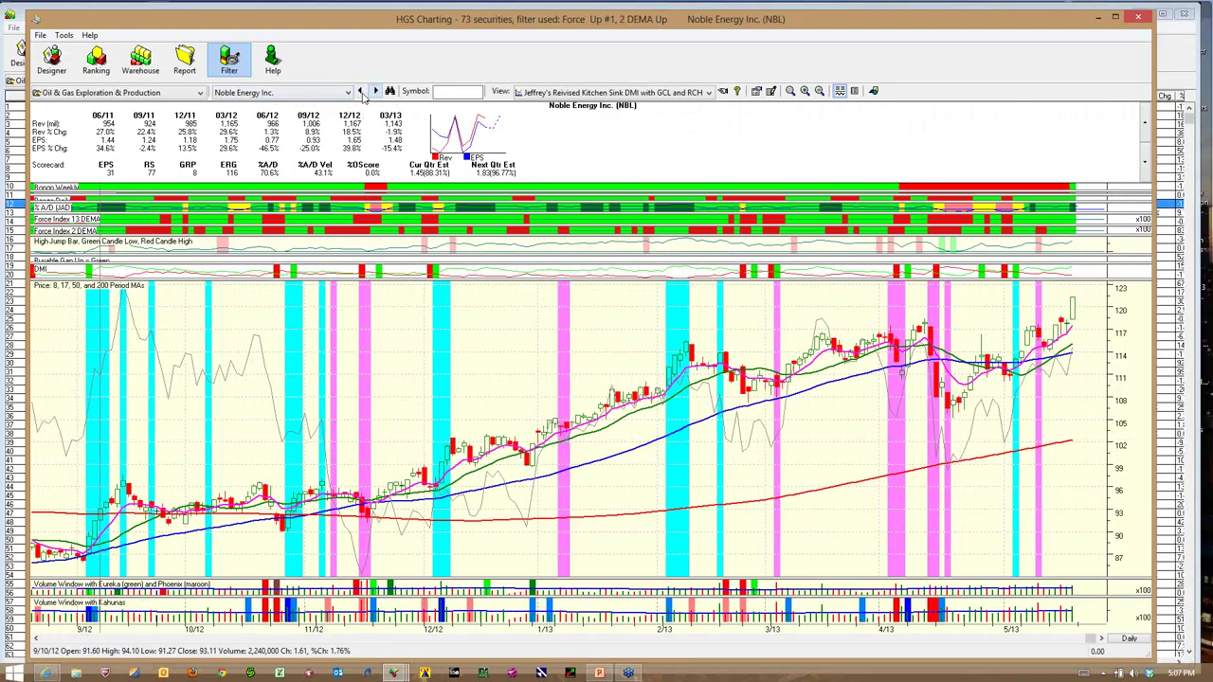
Chart Cabot Oil & Gas Corp. in HGS, then close it and go back to the industry group list
left_click(348, 92)
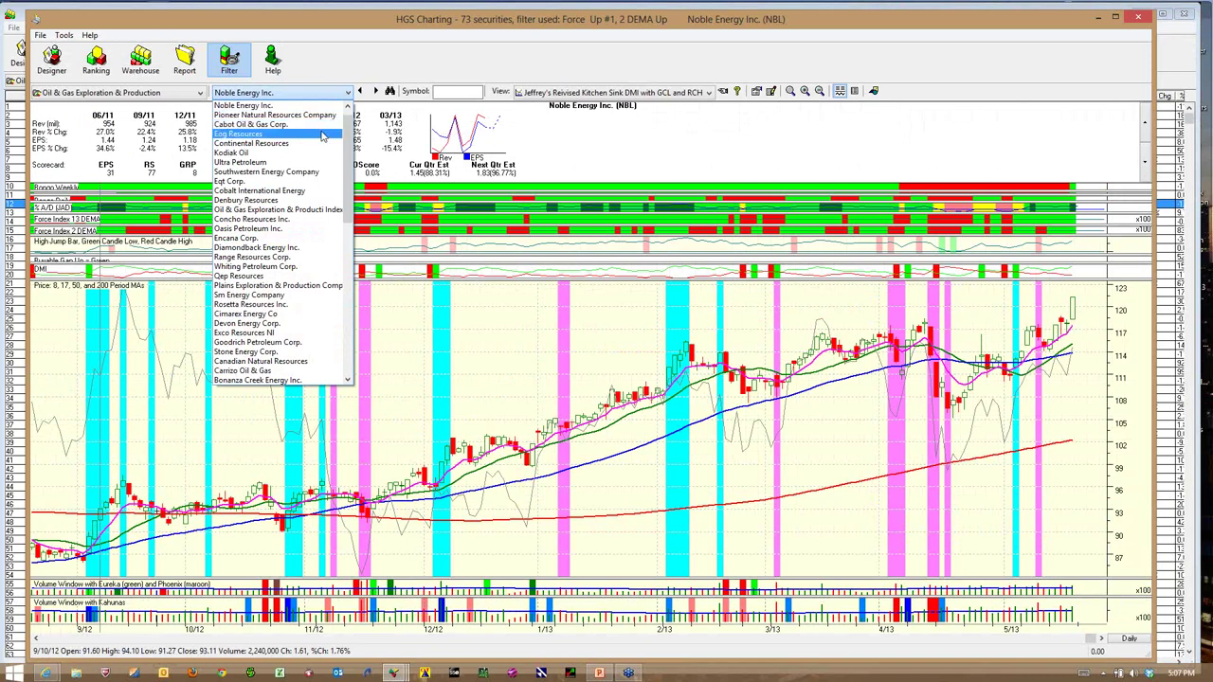
left_click(254, 124)
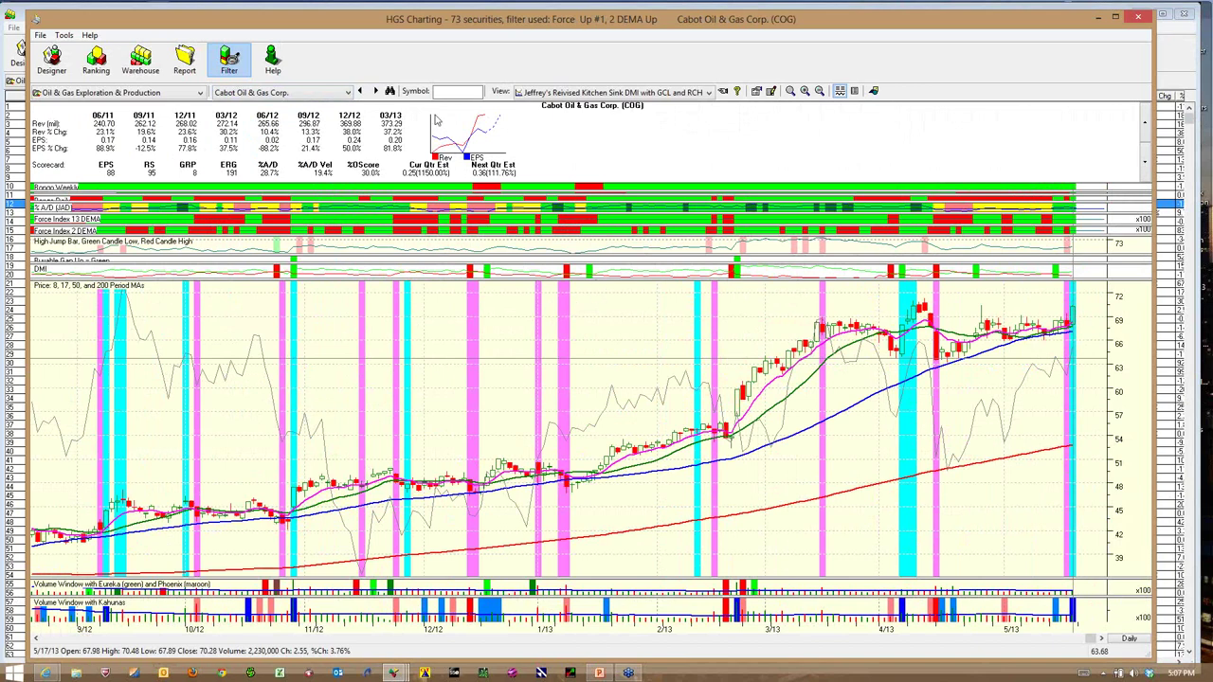
left_click(1135, 21)
right_click(66, 225)
left_click(91, 235)
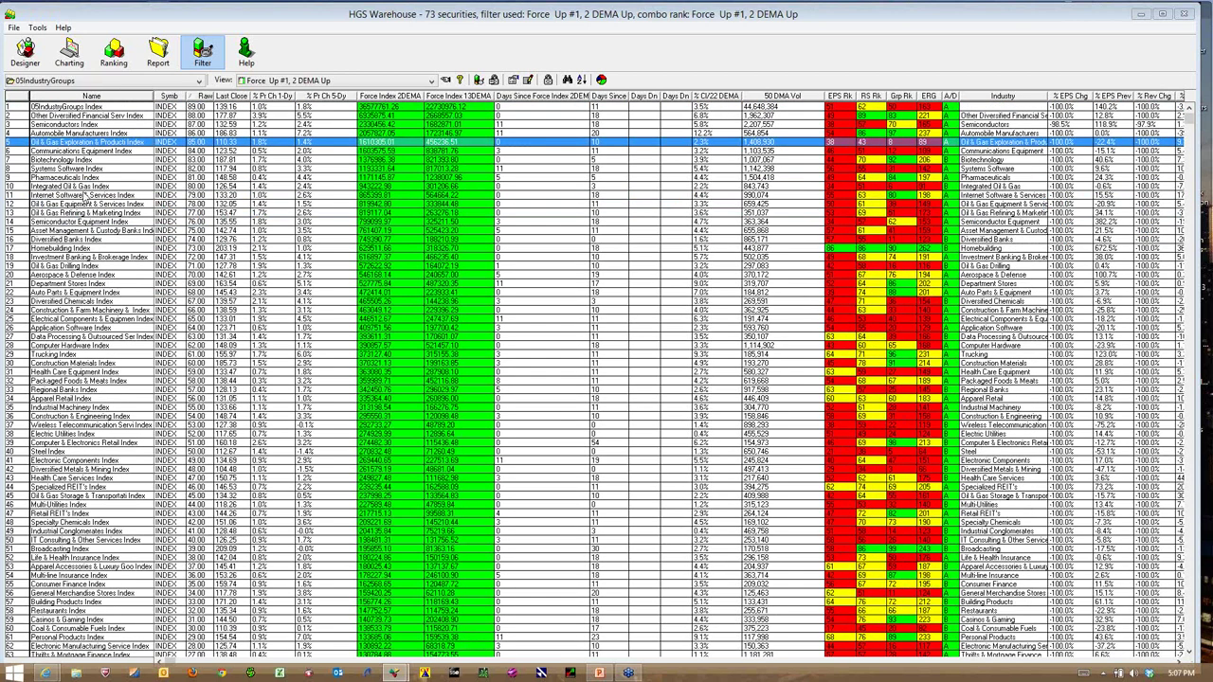
List the Oil & Gas Equipment & Services stocks and chart Halliburton, viewing weekly then daily bars
right_click(100, 205)
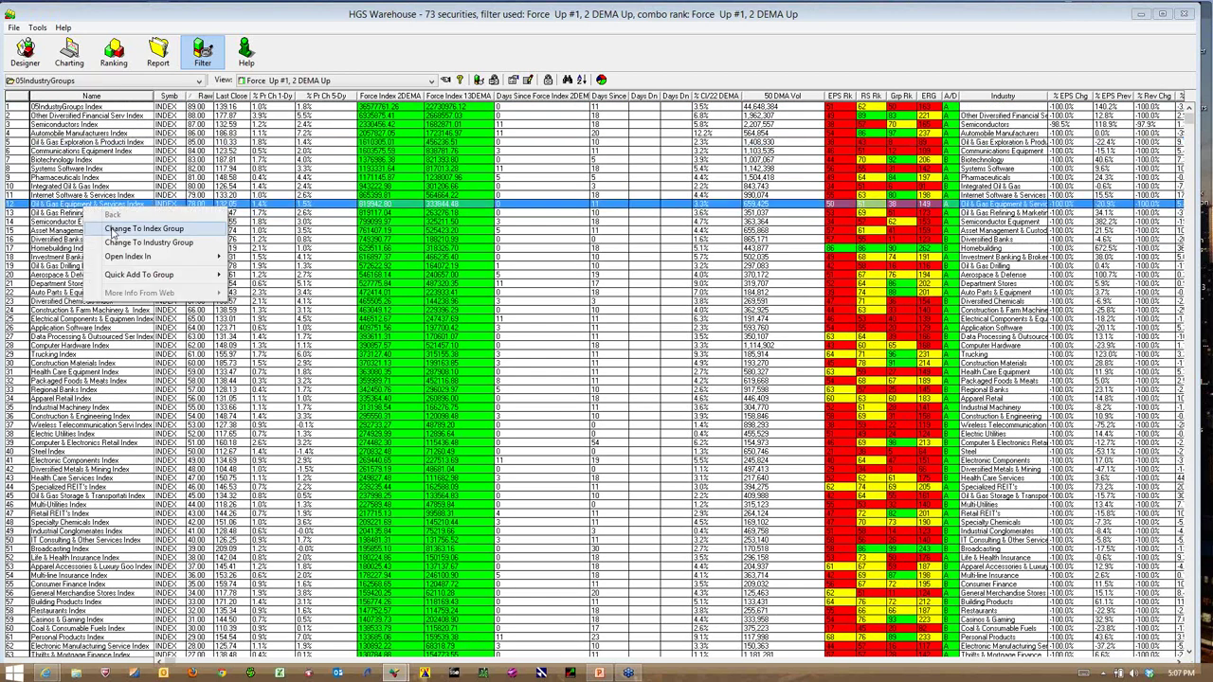
left_click(114, 230)
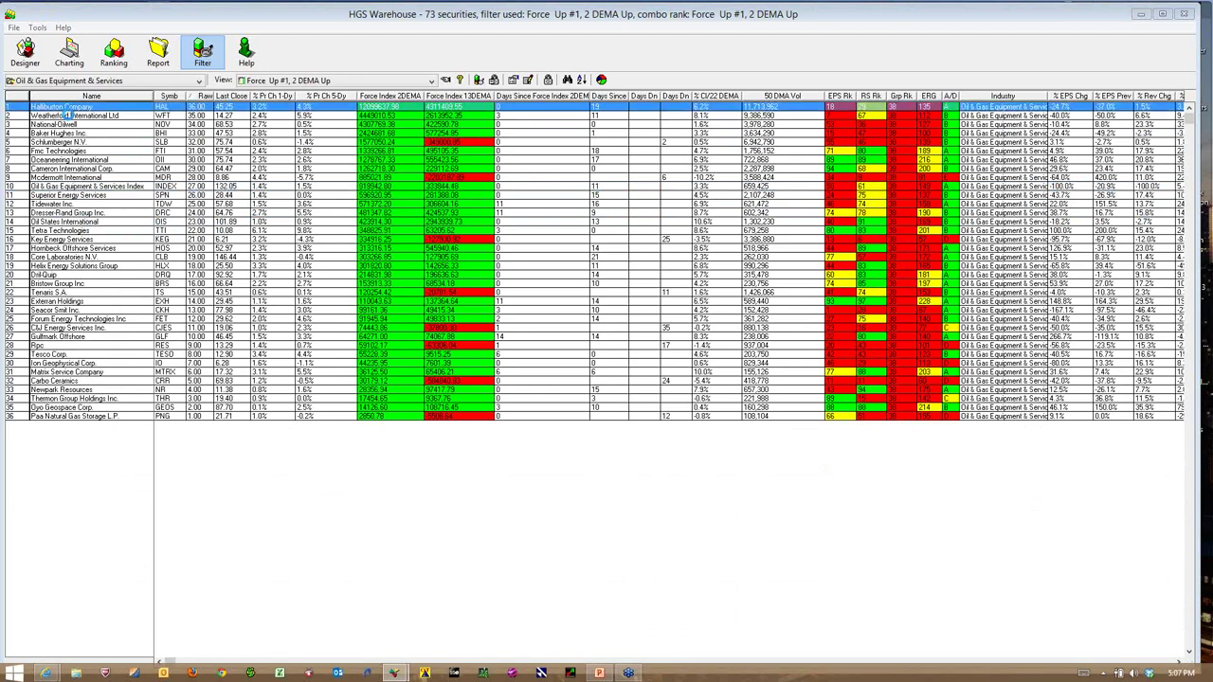
double_click(67, 107)
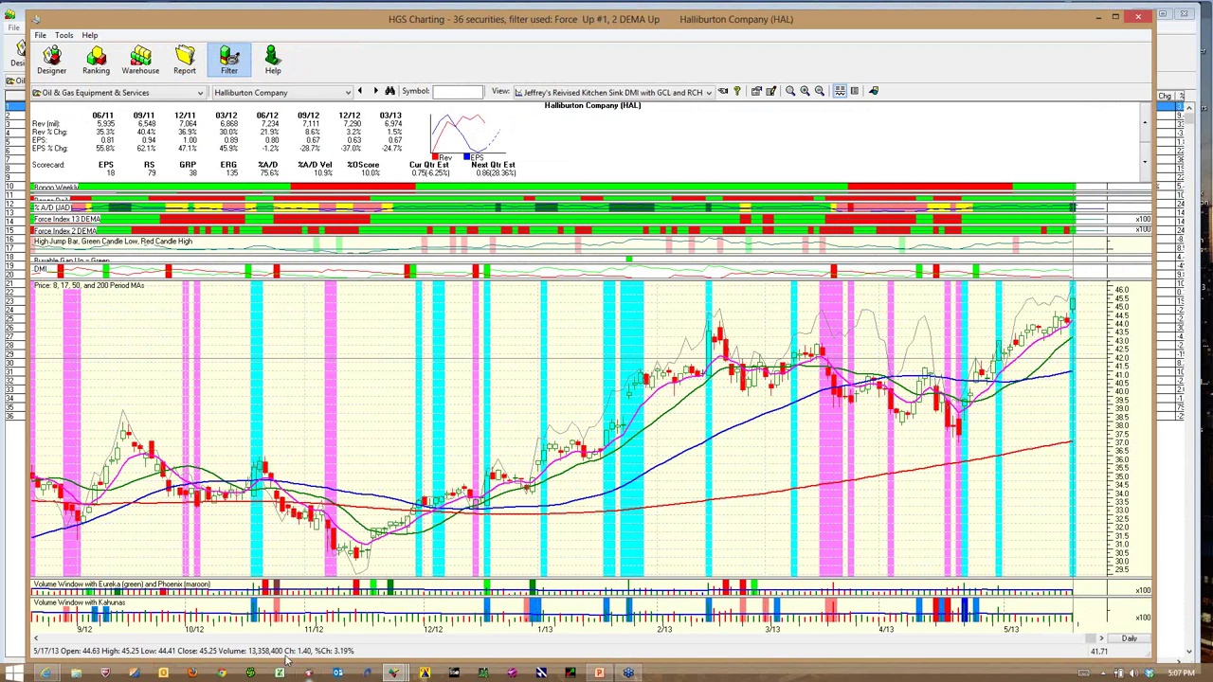
left_click(1125, 639)
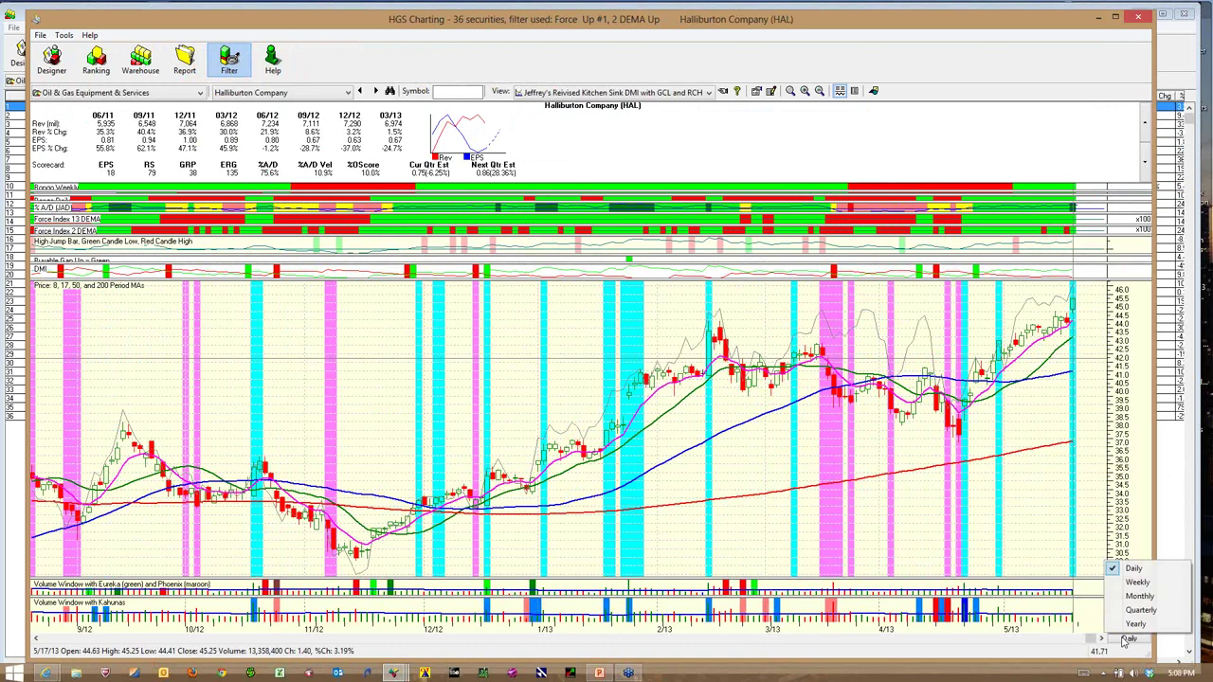
left_click(1130, 569)
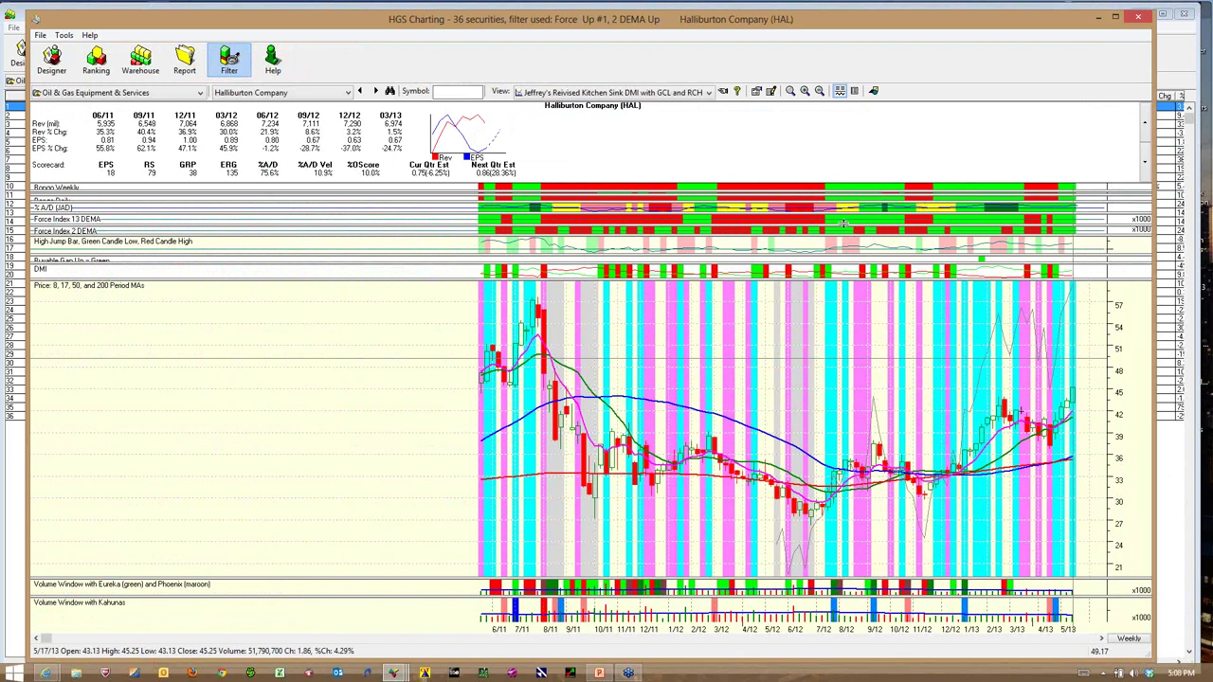
left_click(1123, 639)
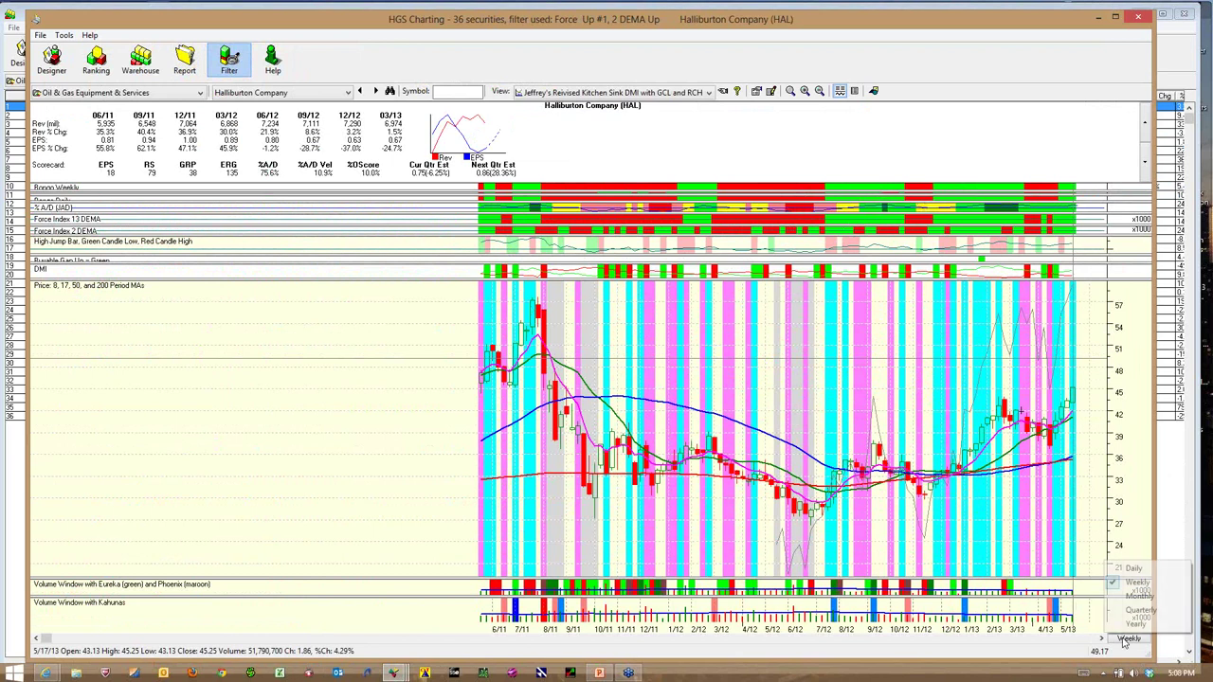
left_click(1131, 568)
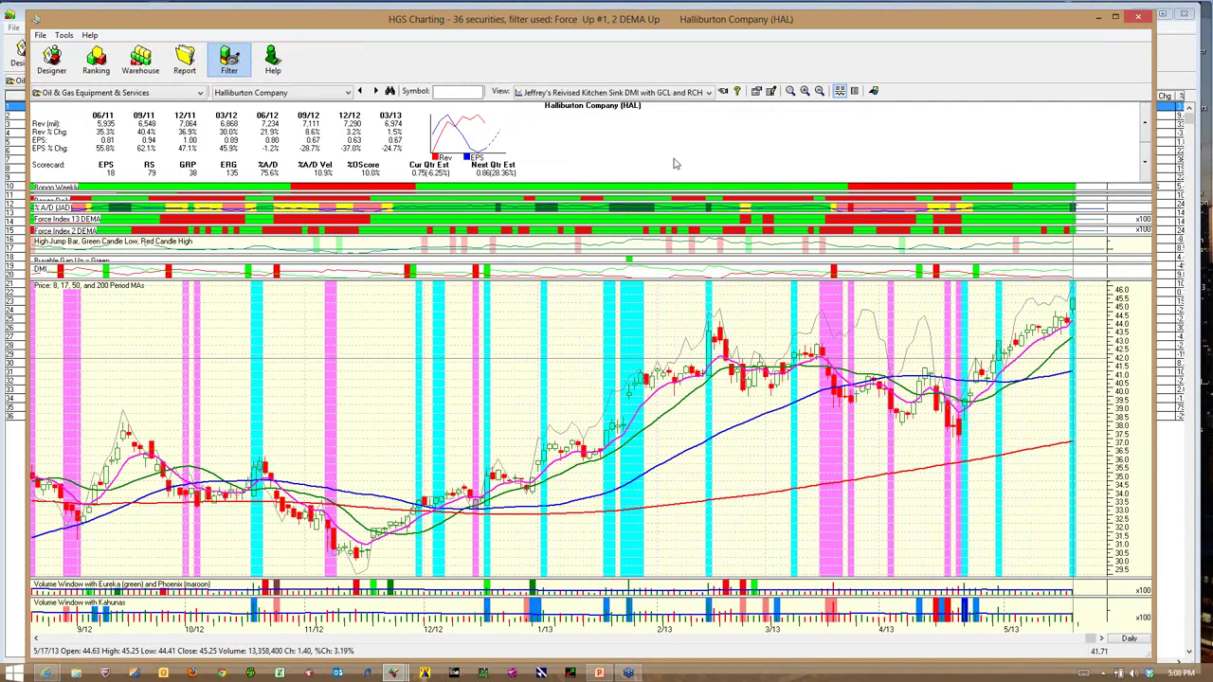
Glance at MarketSmith, then minimize it and close the Halliburton chart
mouse_move(50, 670)
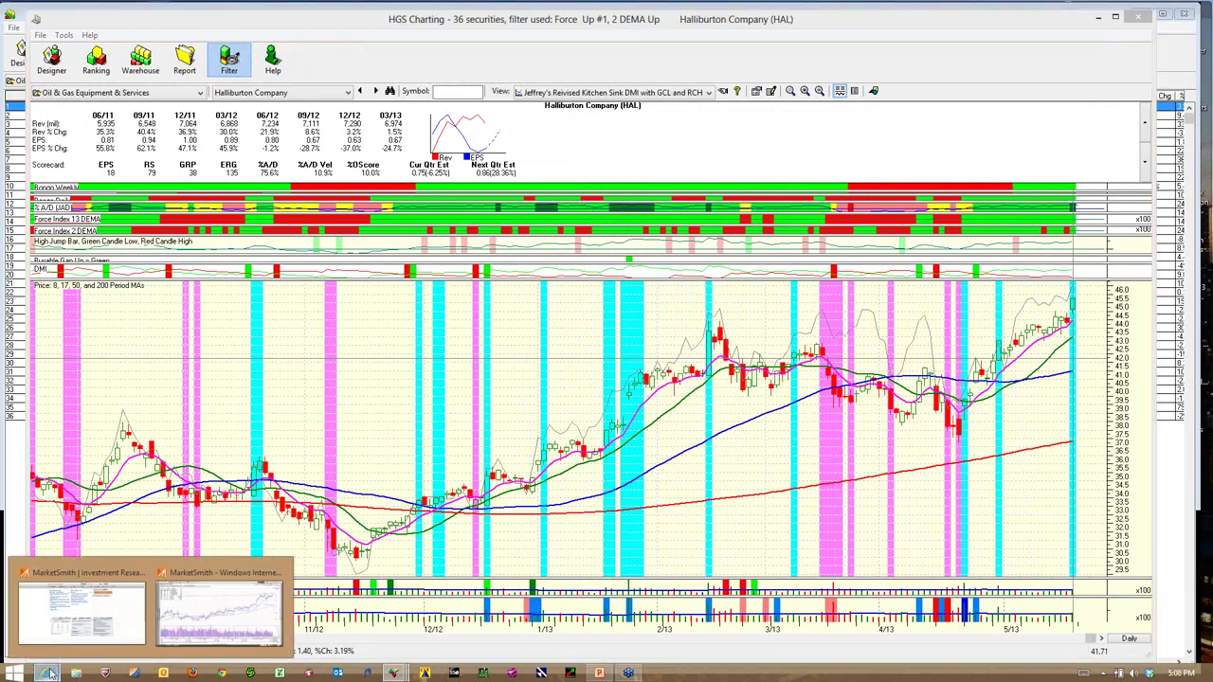
left_click(199, 628)
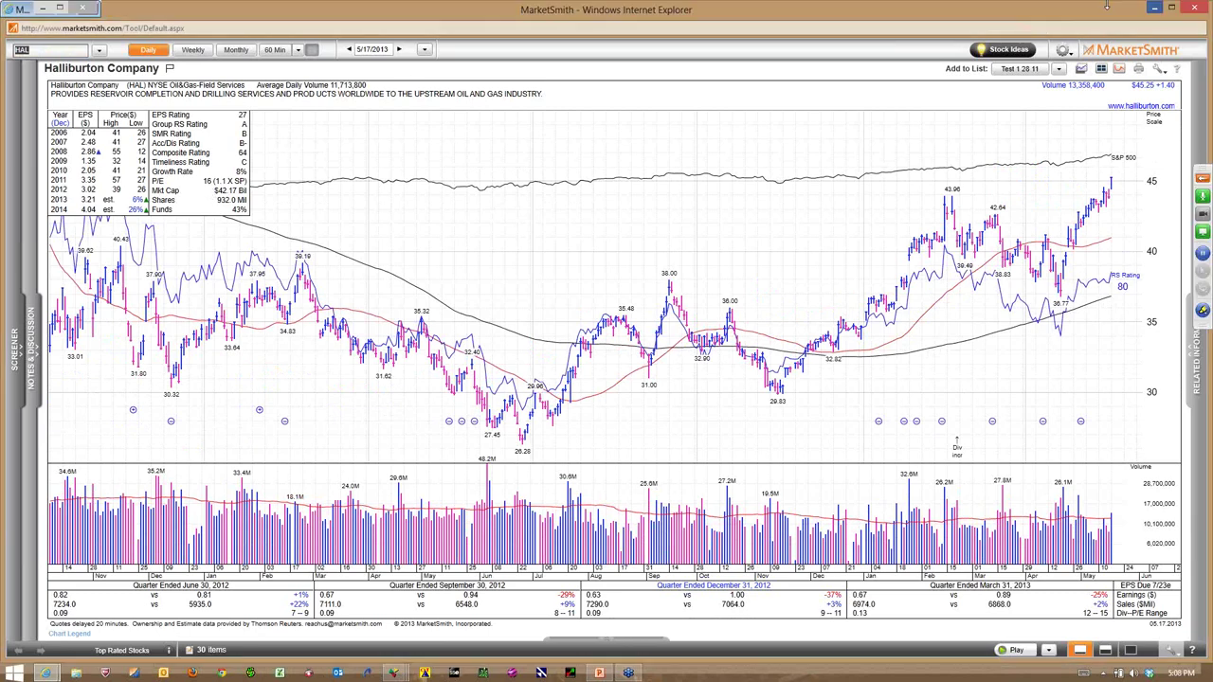
left_click(1152, 11)
left_click(1138, 17)
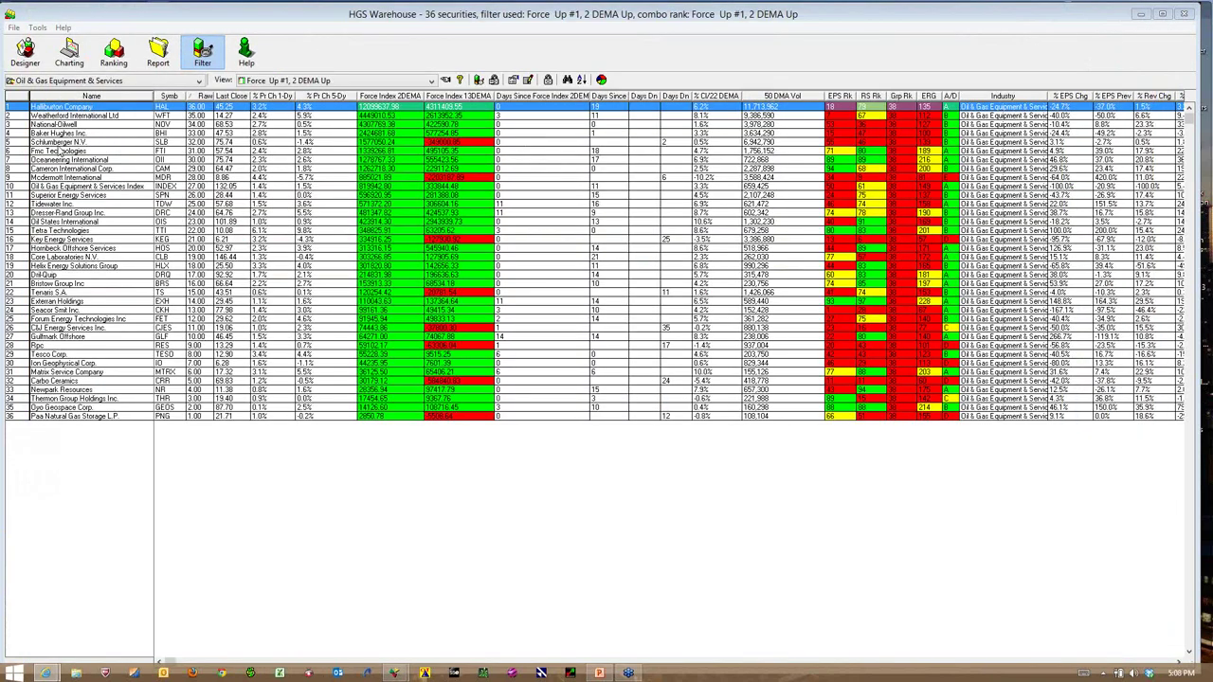
Return to the group list, list the Oil & Gas Refining & Marketing stocks and chart Tesoro Petroleum
right_click(72, 214)
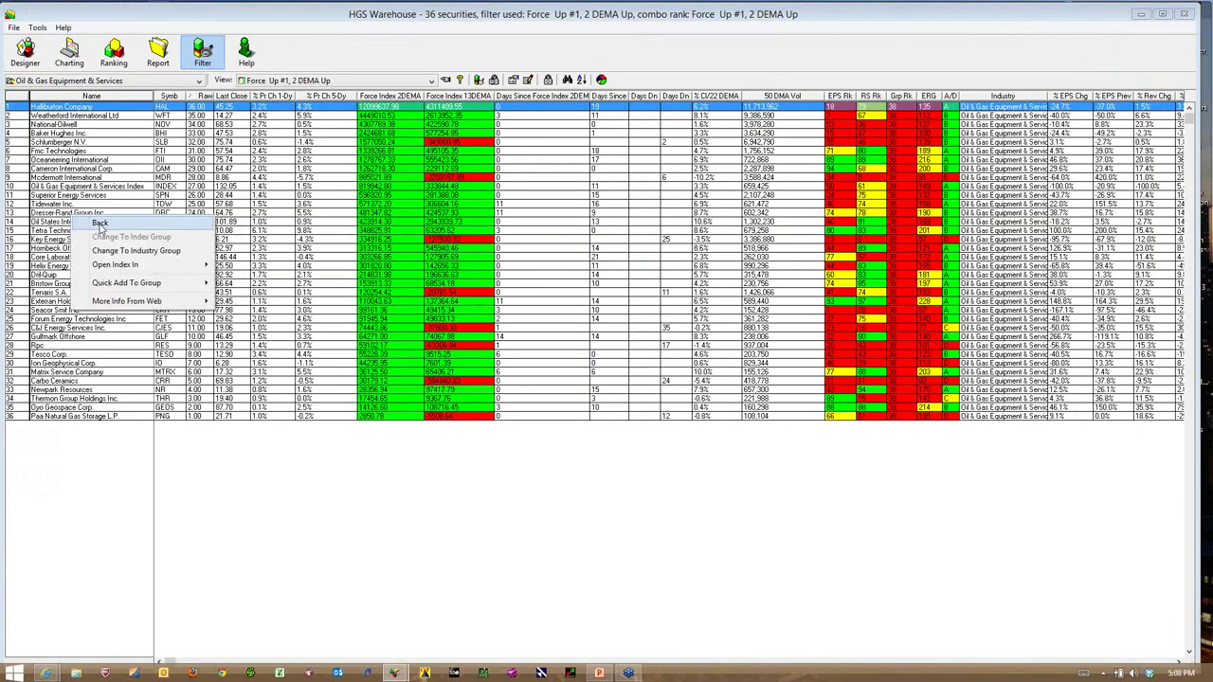
left_click(99, 226)
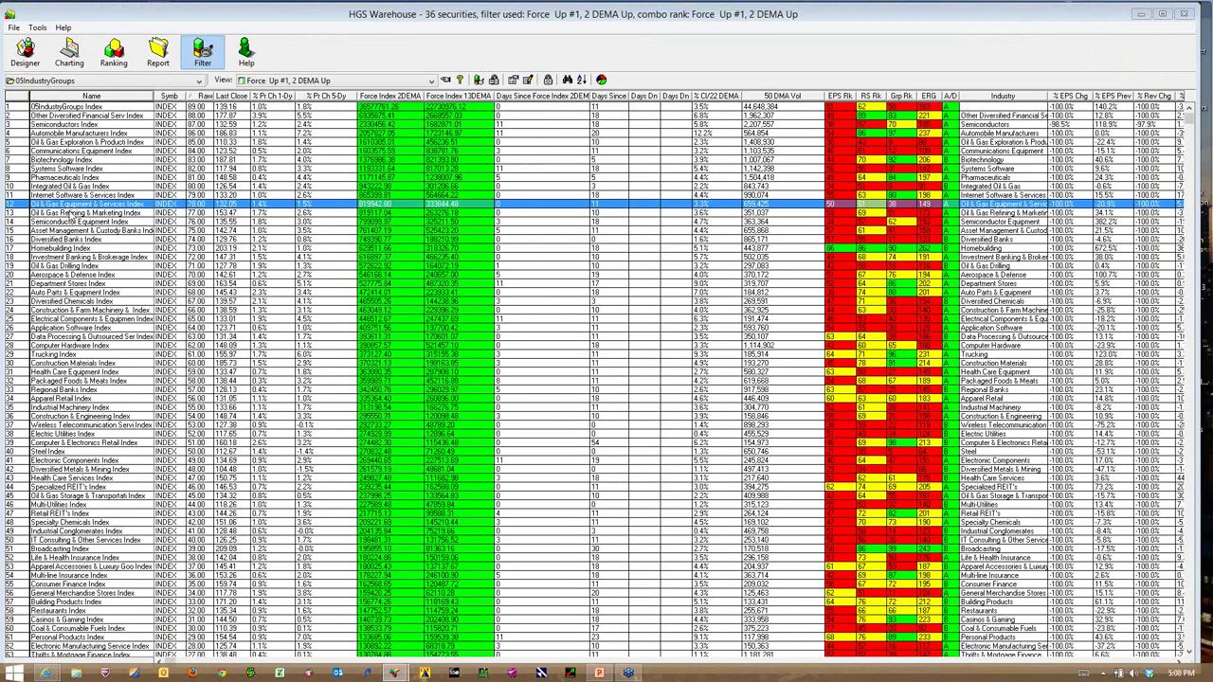
right_click(85, 213)
left_click(99, 233)
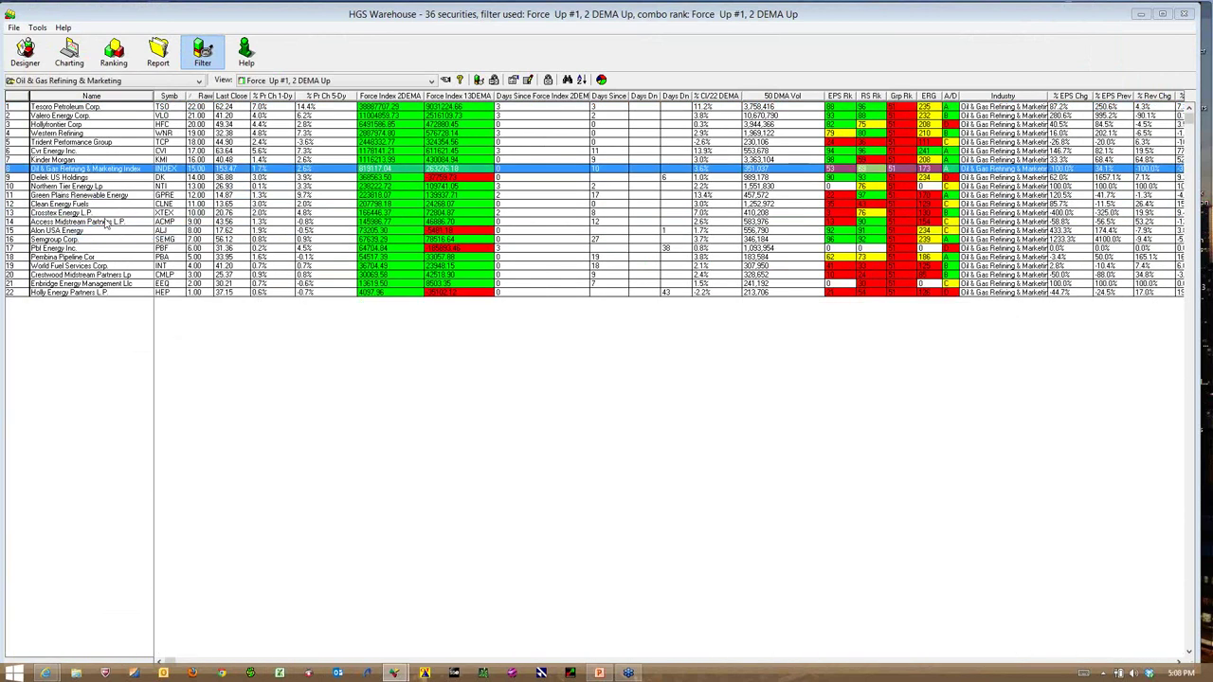
left_click(60, 109)
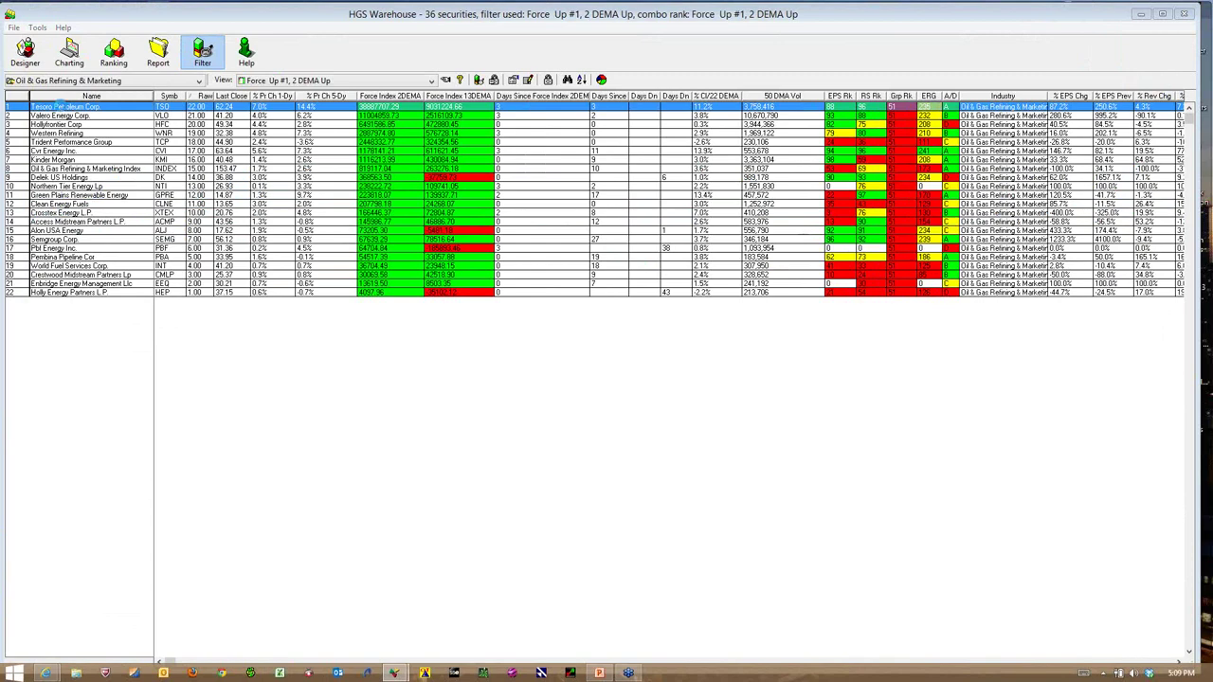
double_click(59, 107)
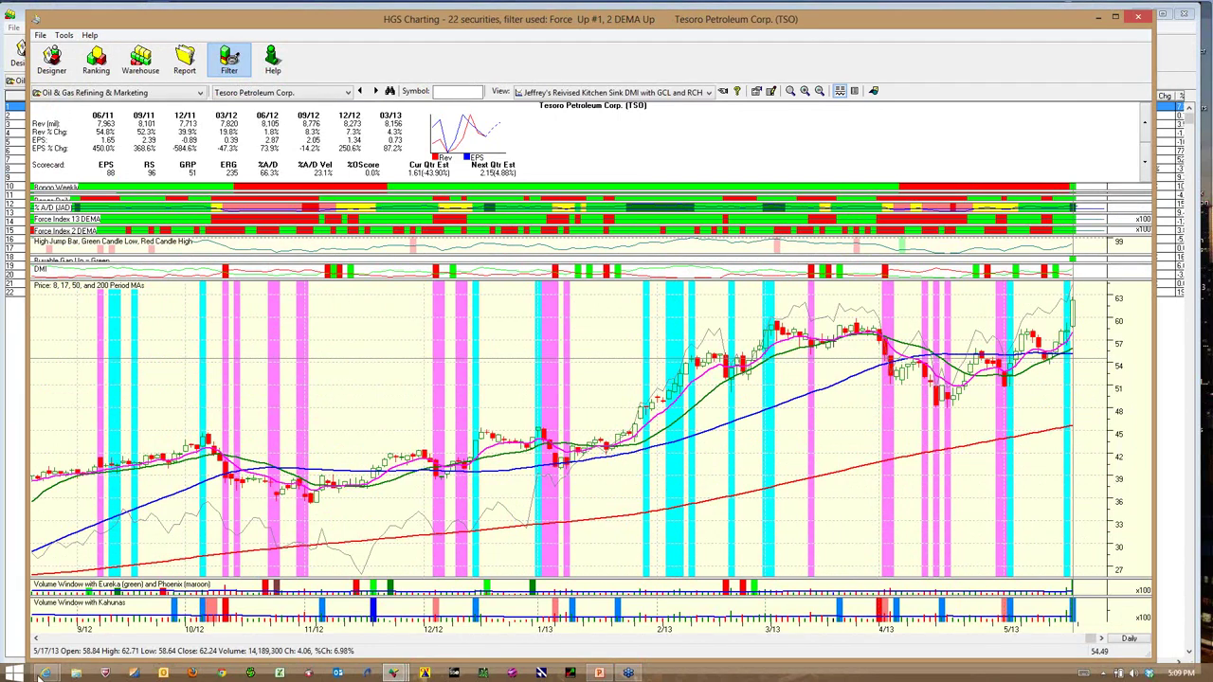
Check Tesoro (TSO) in MarketSmith, then advance the HGS chart to Valero Energy
mouse_move(45, 674)
left_click(173, 643)
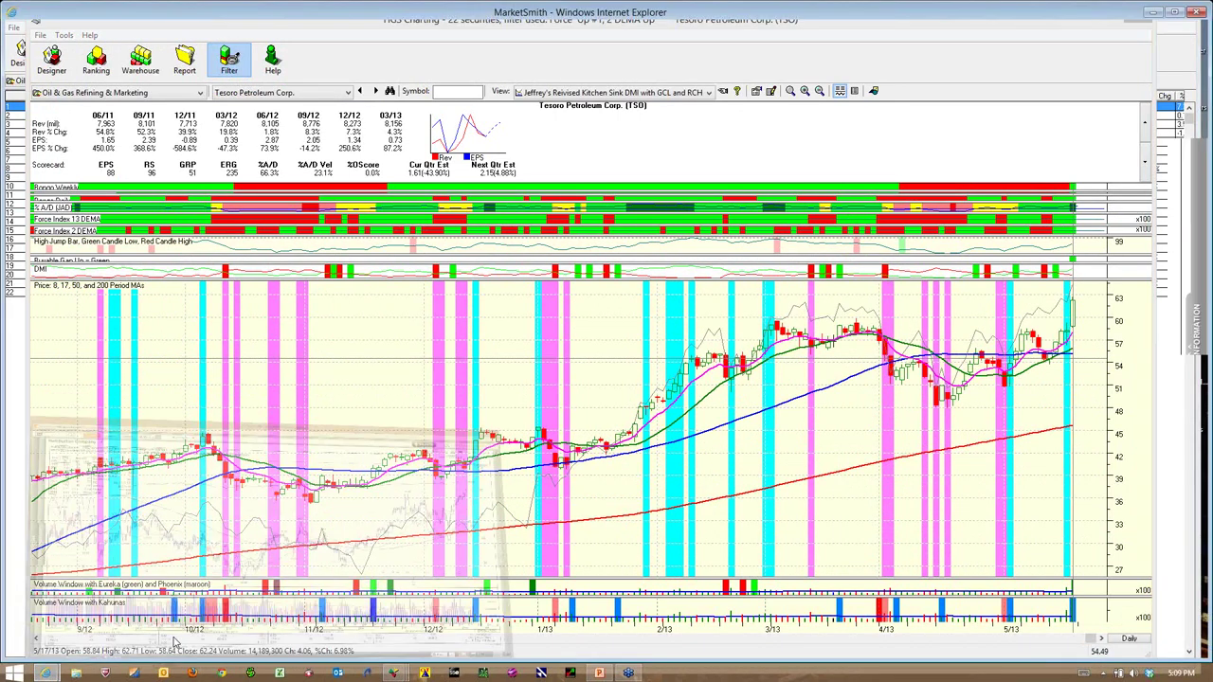
type("TSO")
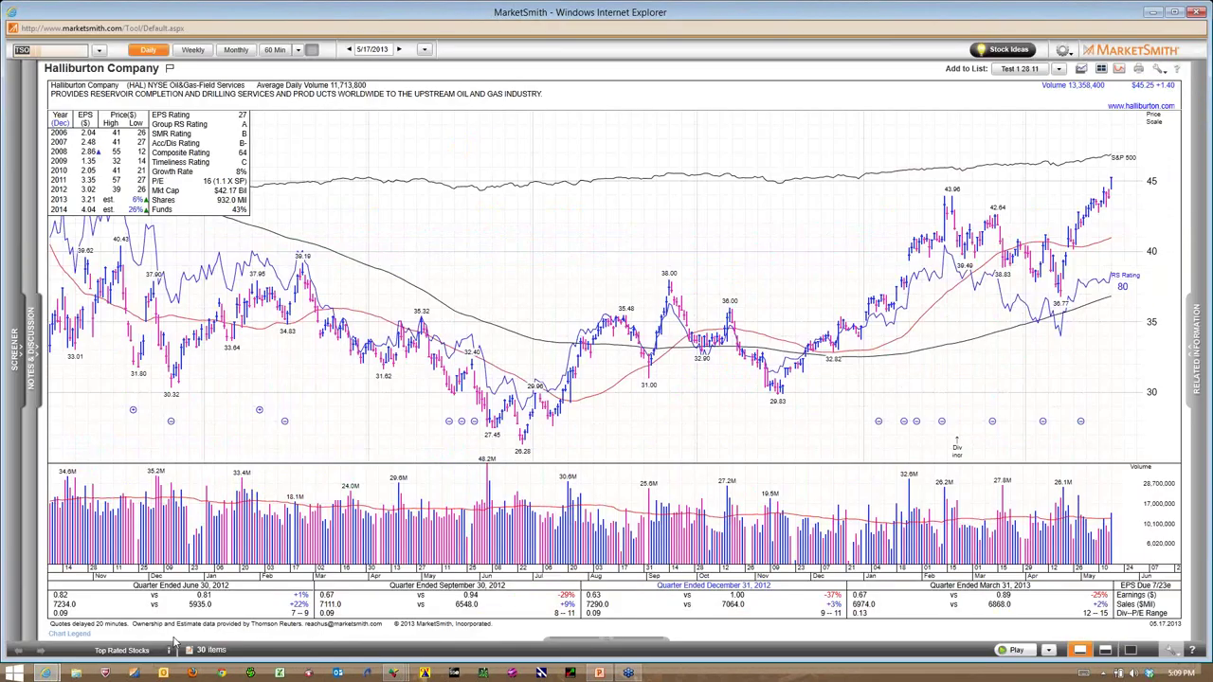
key("Return")
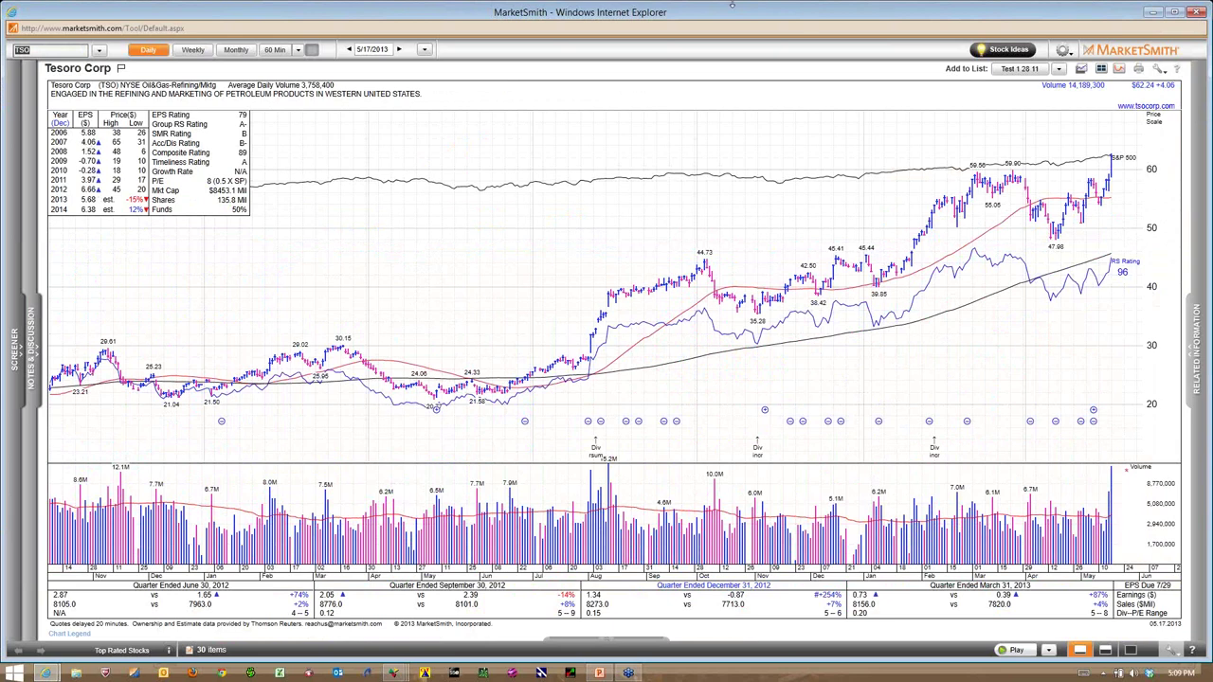
left_click(1172, 14)
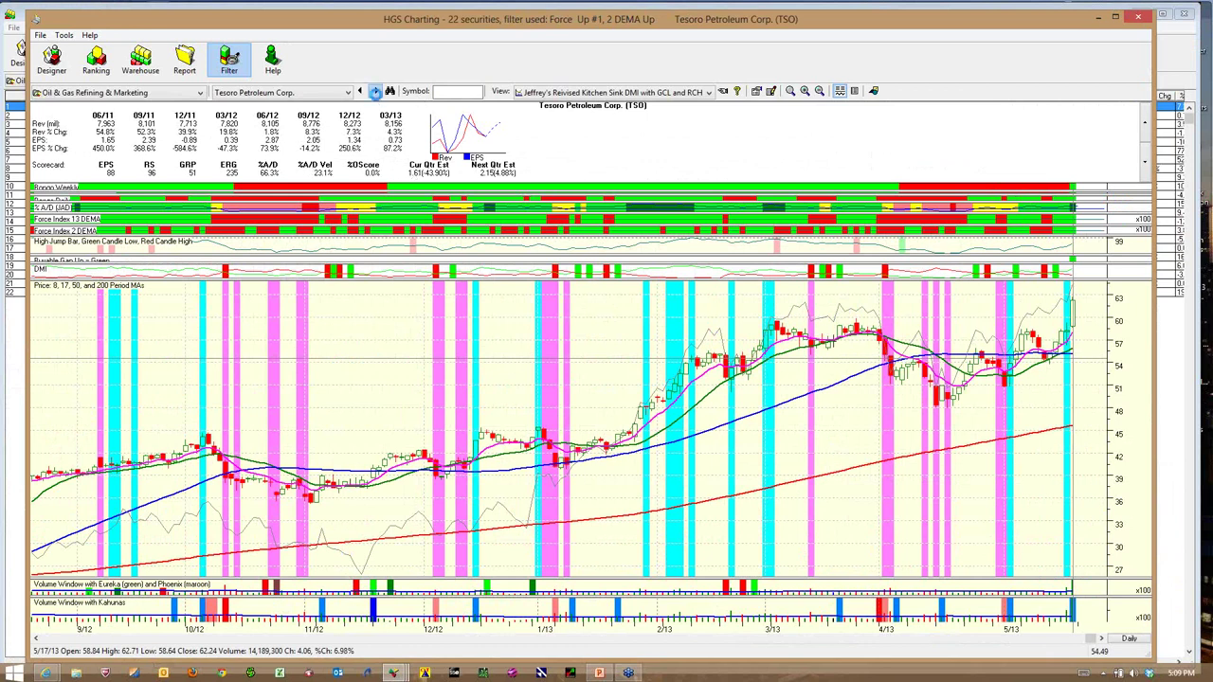
left_click(375, 91)
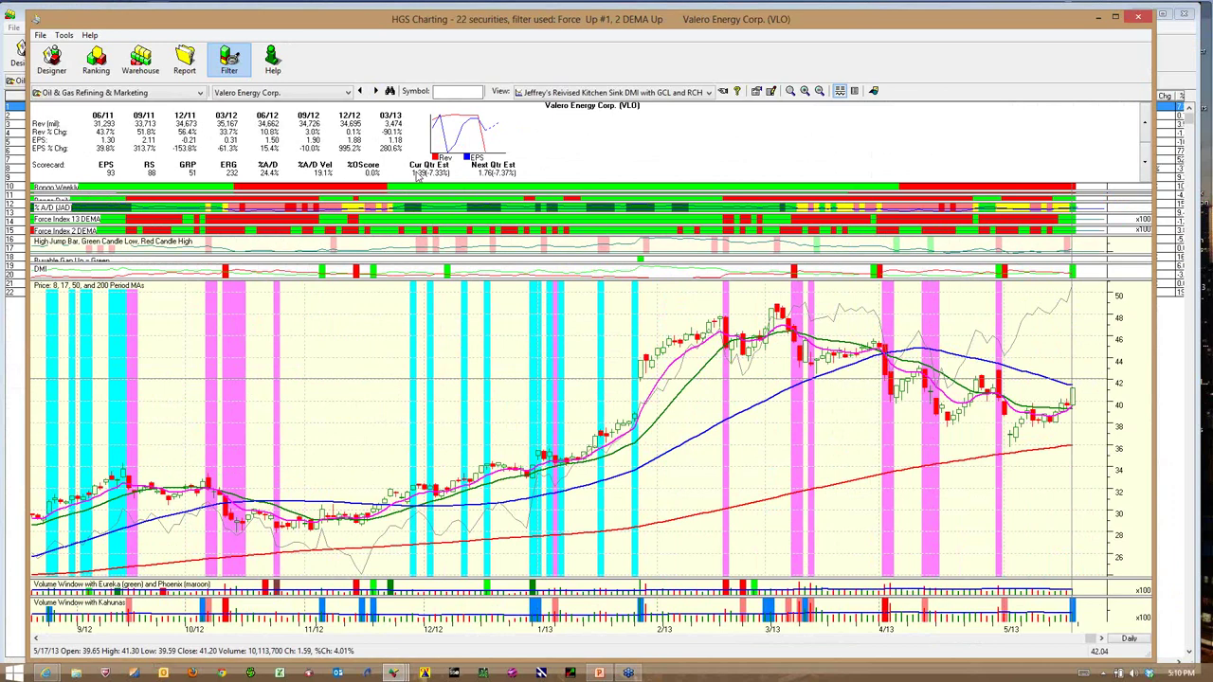
Advance the HGS chart from Valero Energy to Hollyfrontier Corp (HFC)
left_click(376, 90)
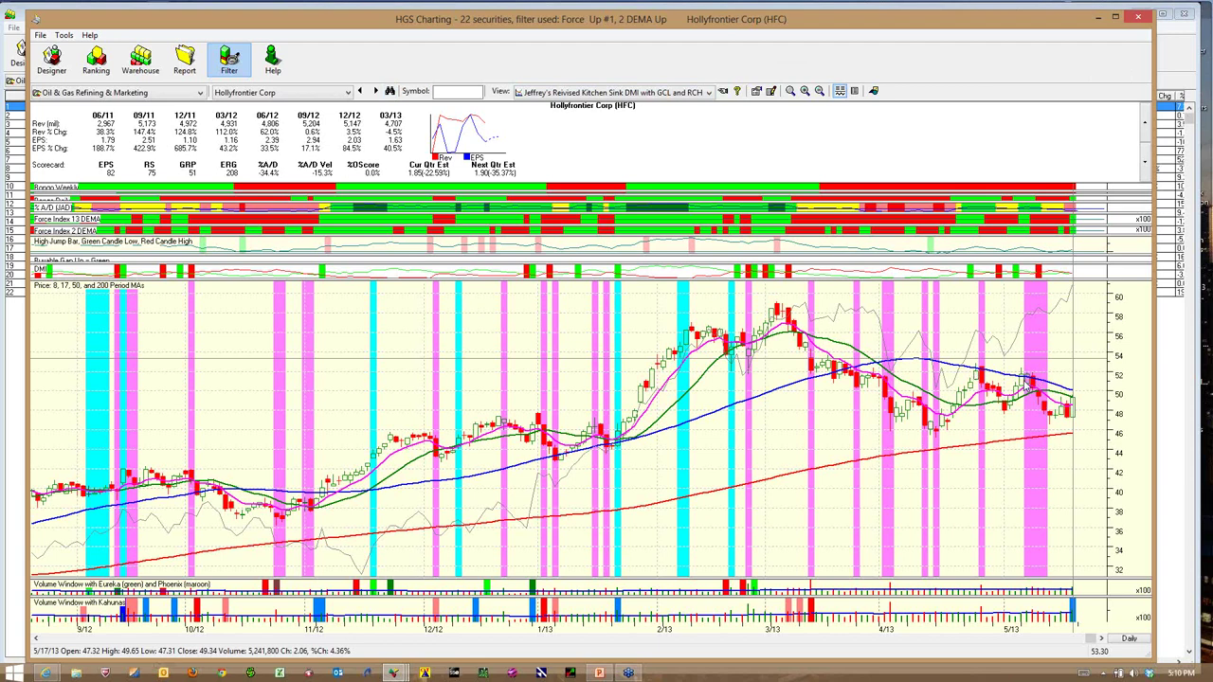
Close the refining chart, return to the group list, and chart Gilead Sciences from the Biotechnology group
left_click(1137, 17)
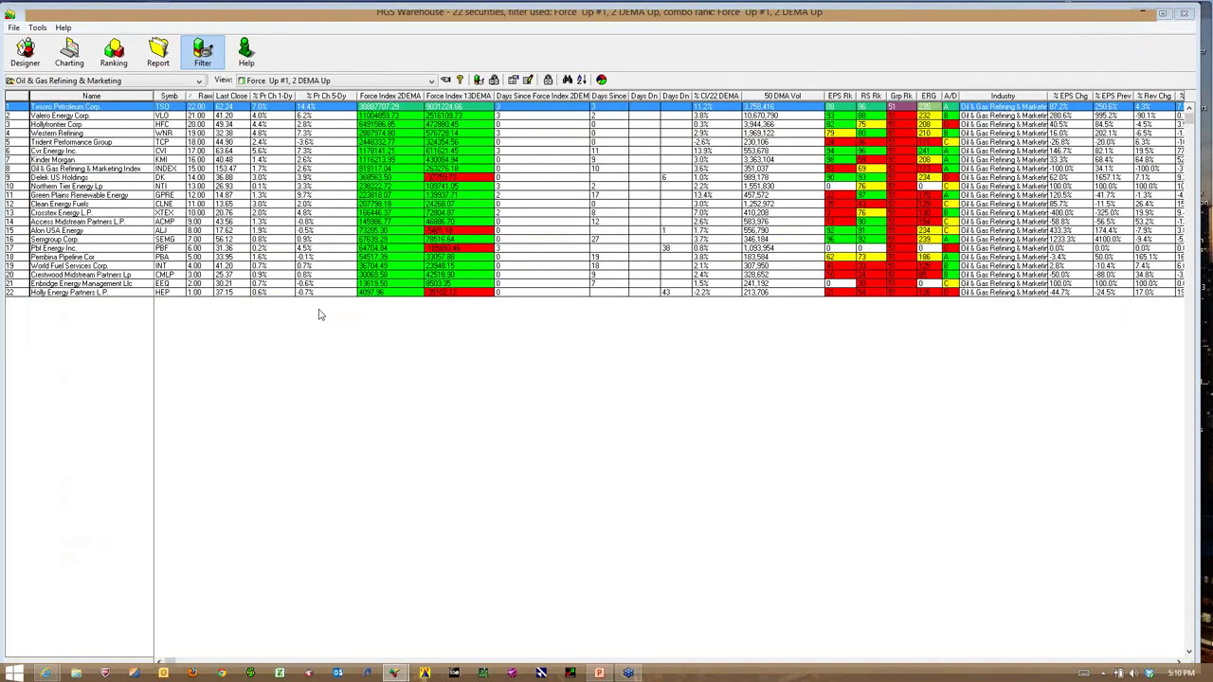
right_click(191, 205)
left_click(206, 217)
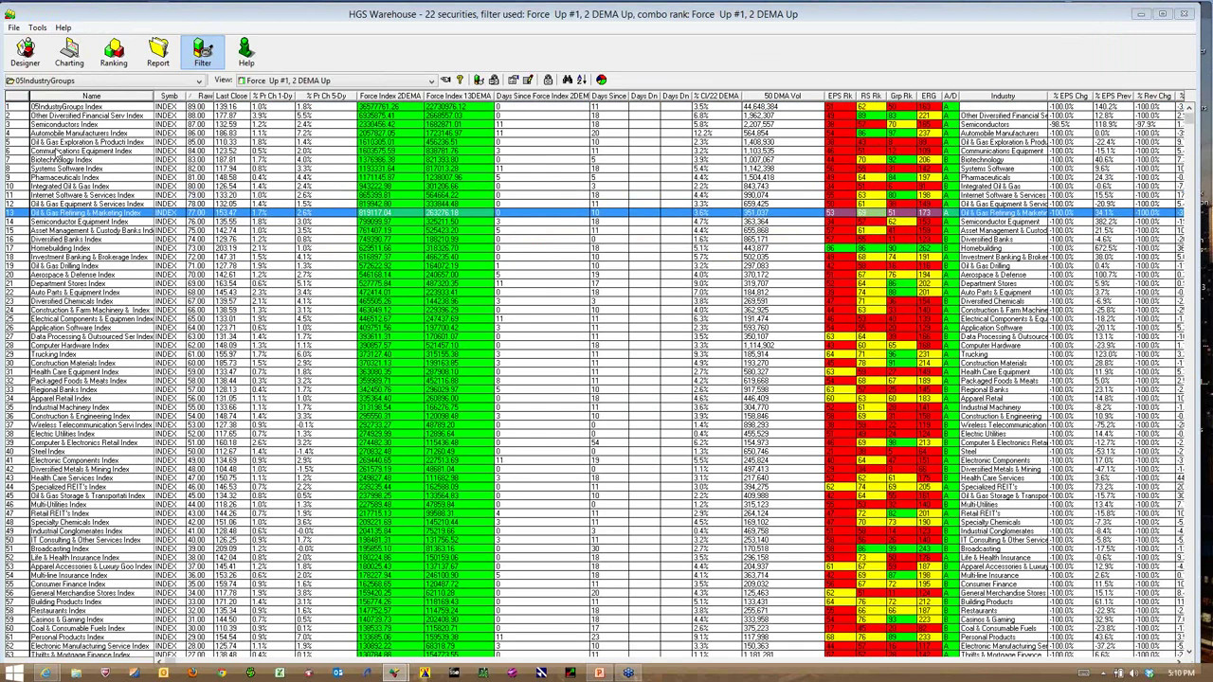
left_click(67, 160)
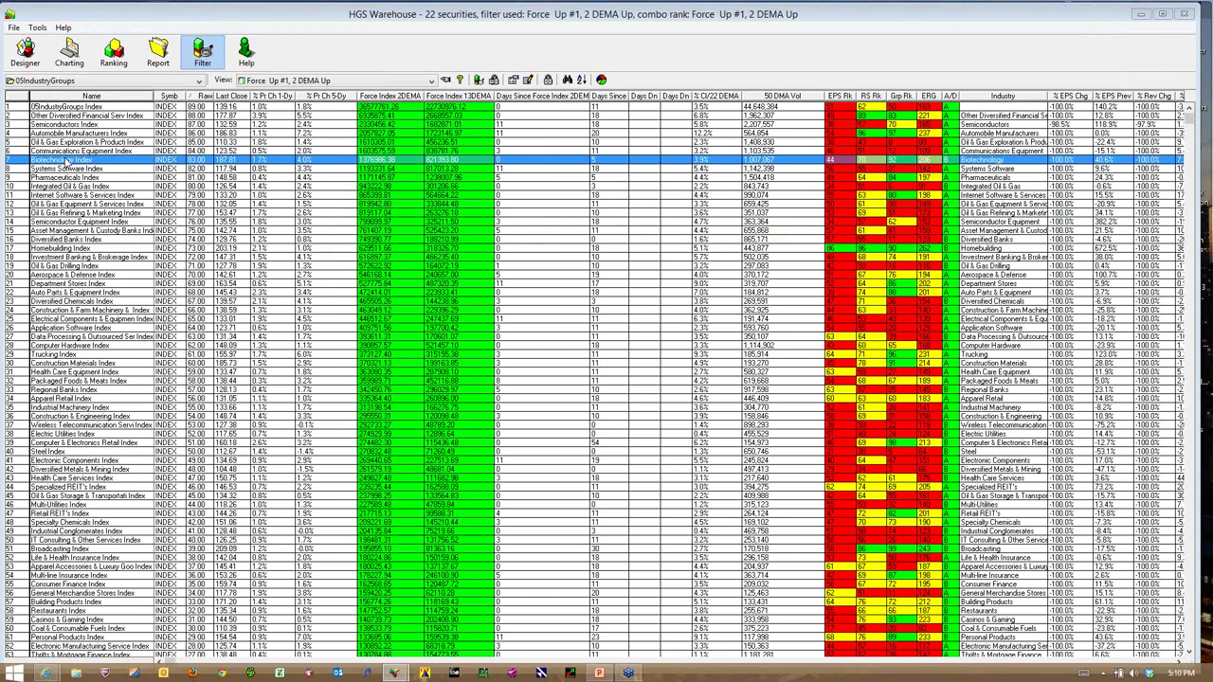
right_click(68, 165)
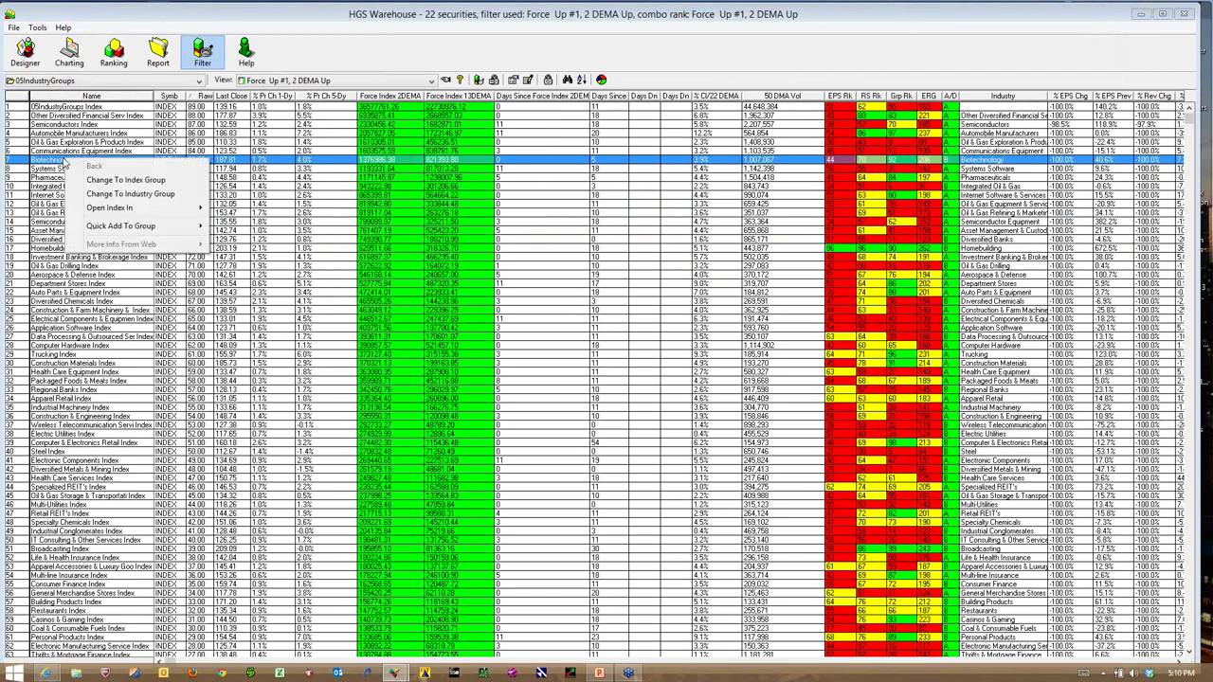
left_click(89, 179)
left_click(47, 109)
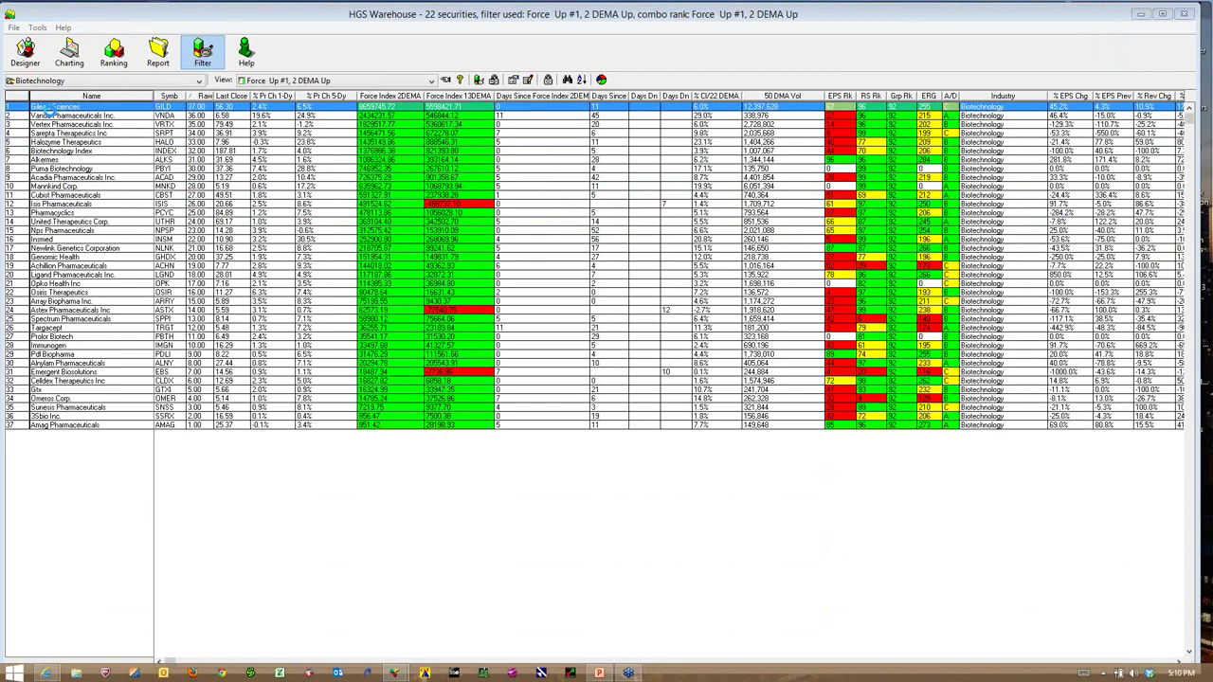
double_click(50, 109)
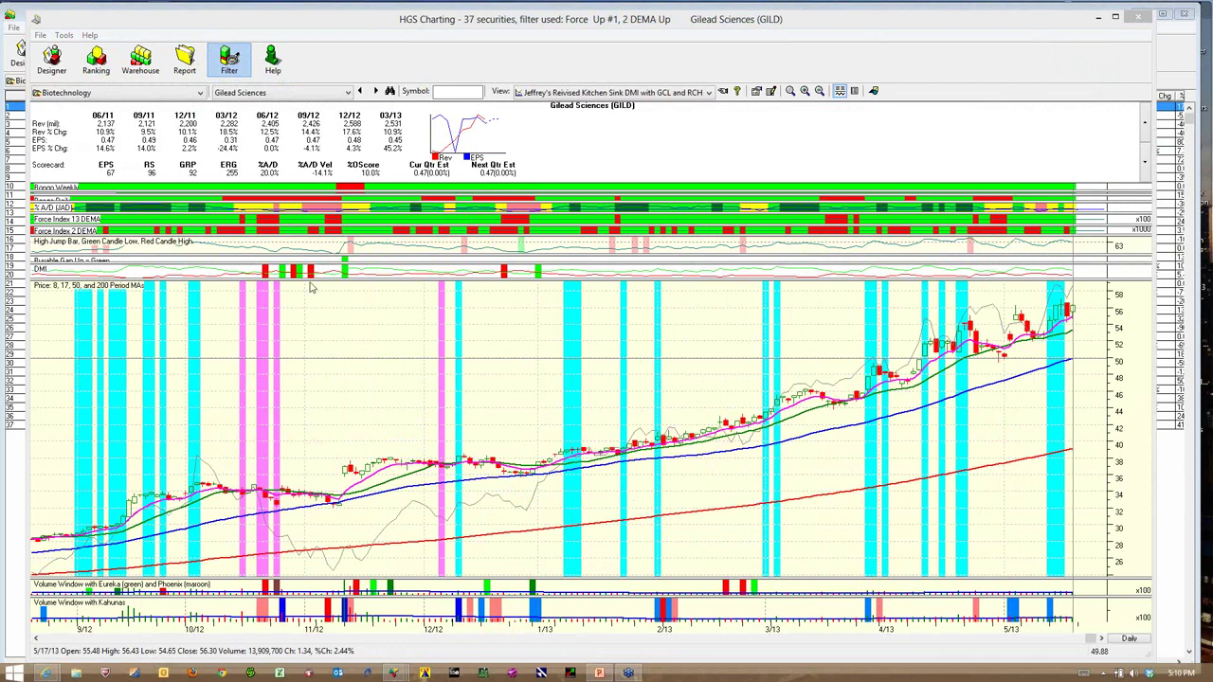
Load the GILD chart in MarketSmith, then minimize it back to the HGS Gilead chart
mouse_move(63, 671)
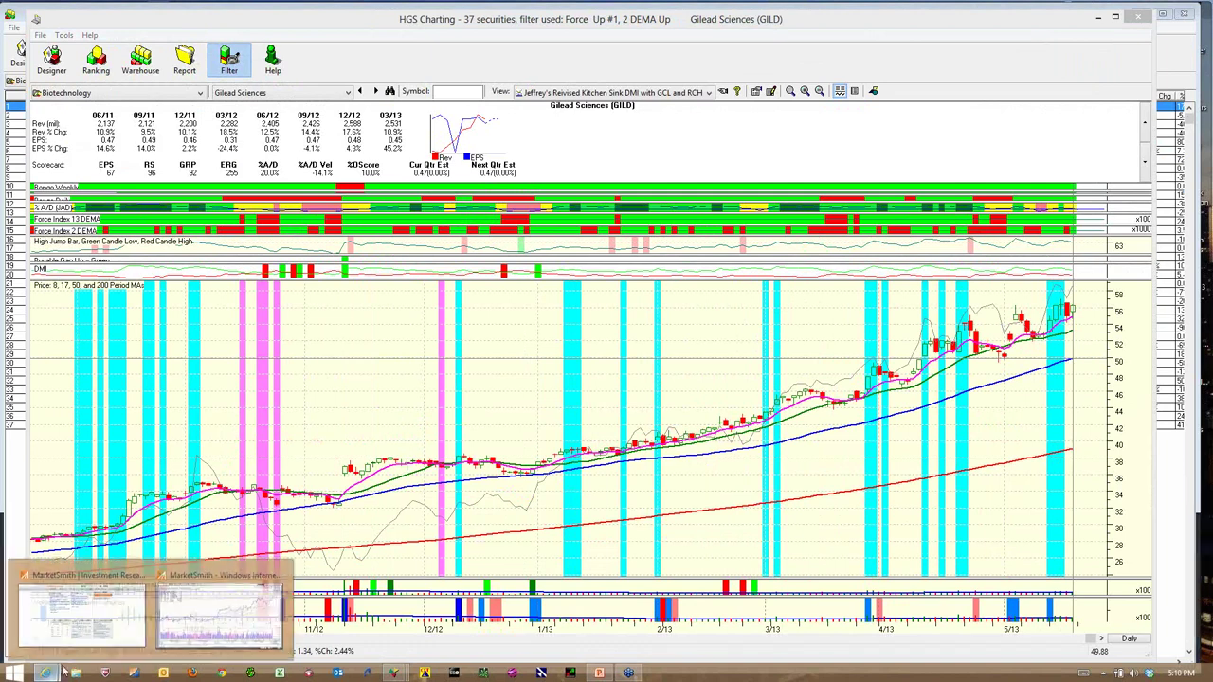
left_click(171, 621)
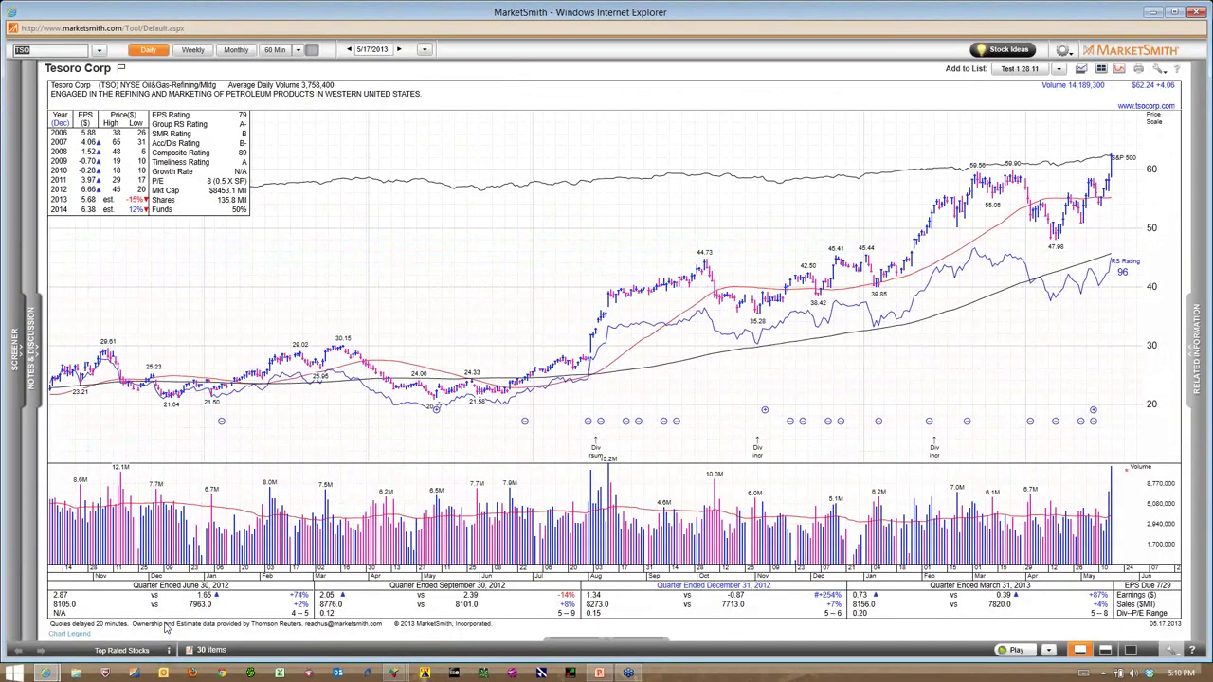
type("GILD")
key("Return")
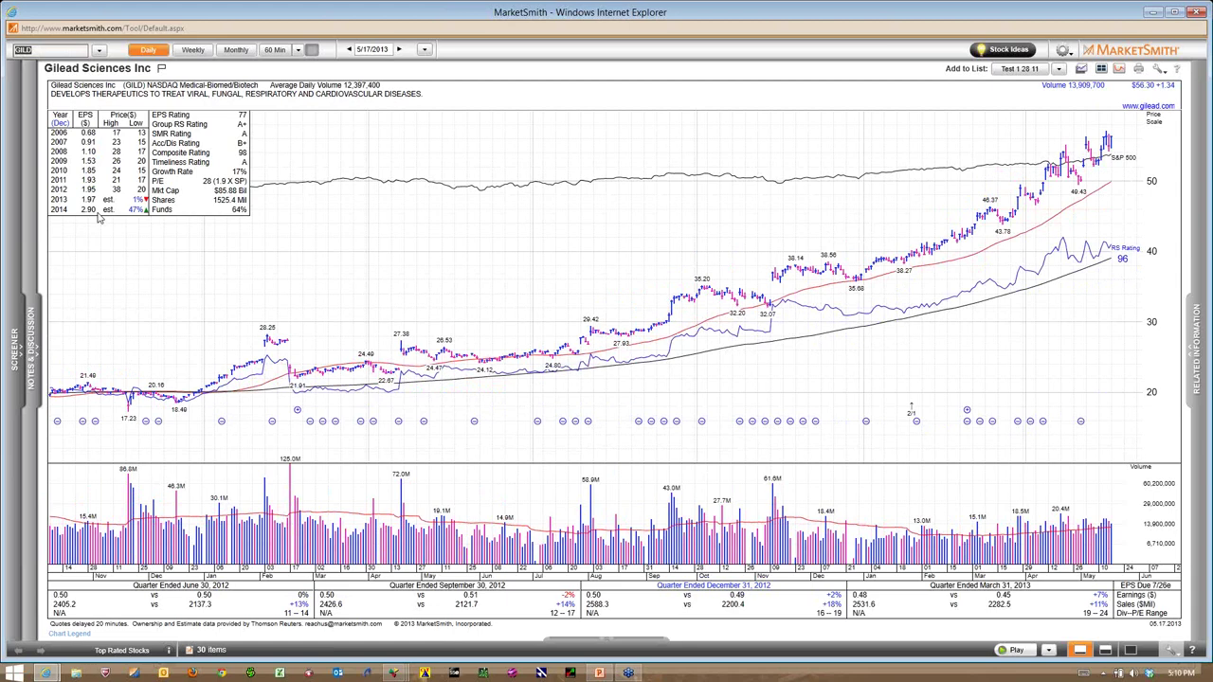
left_click(1156, 10)
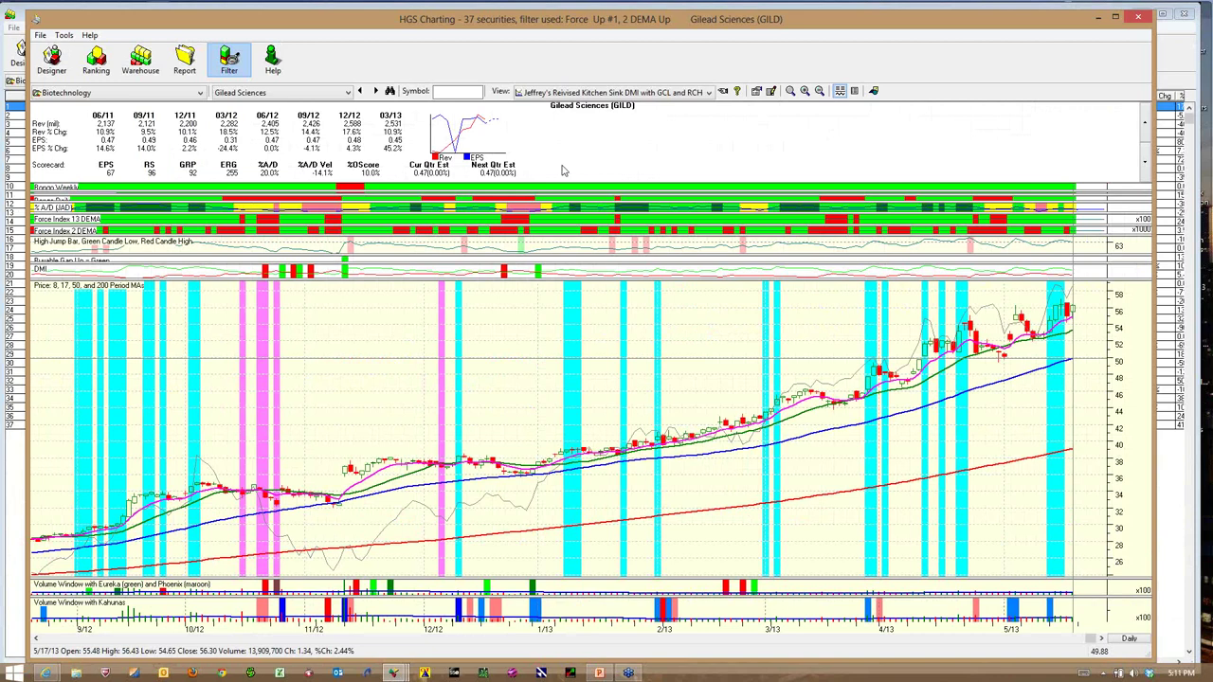
Step from Gilead through Vanda to Vertex Pharmaceuticals (VRTX), keeping Vertex selected in the stock list
left_click(375, 91)
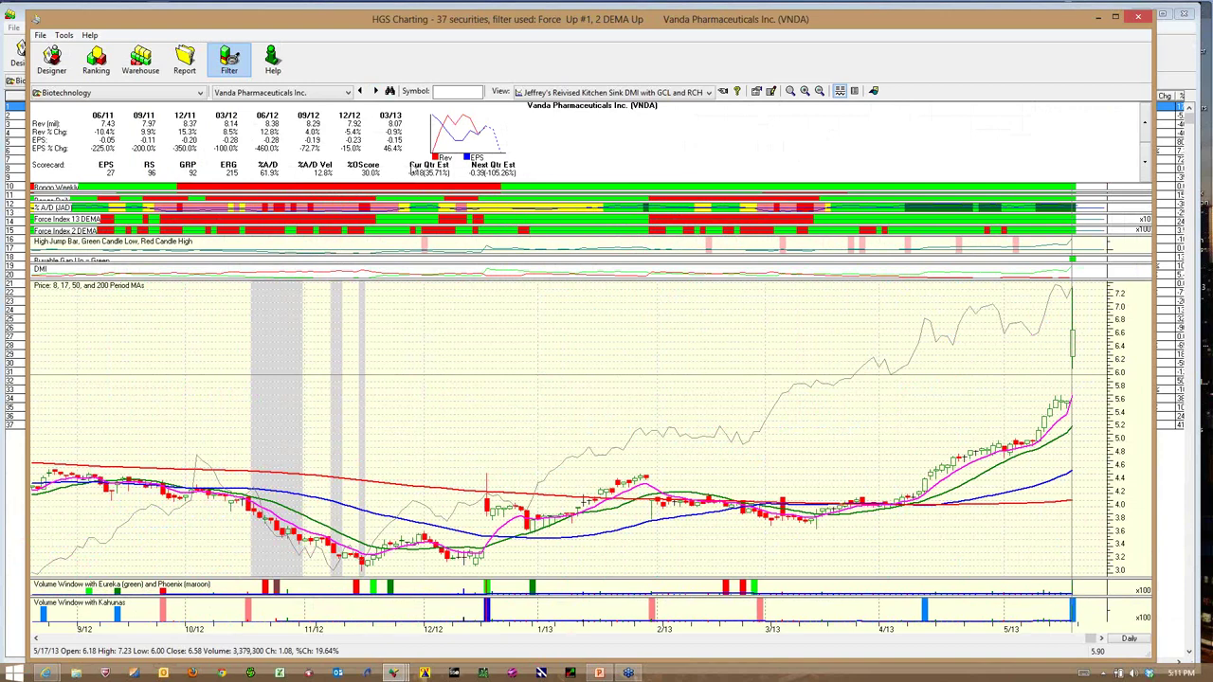
left_click(374, 91)
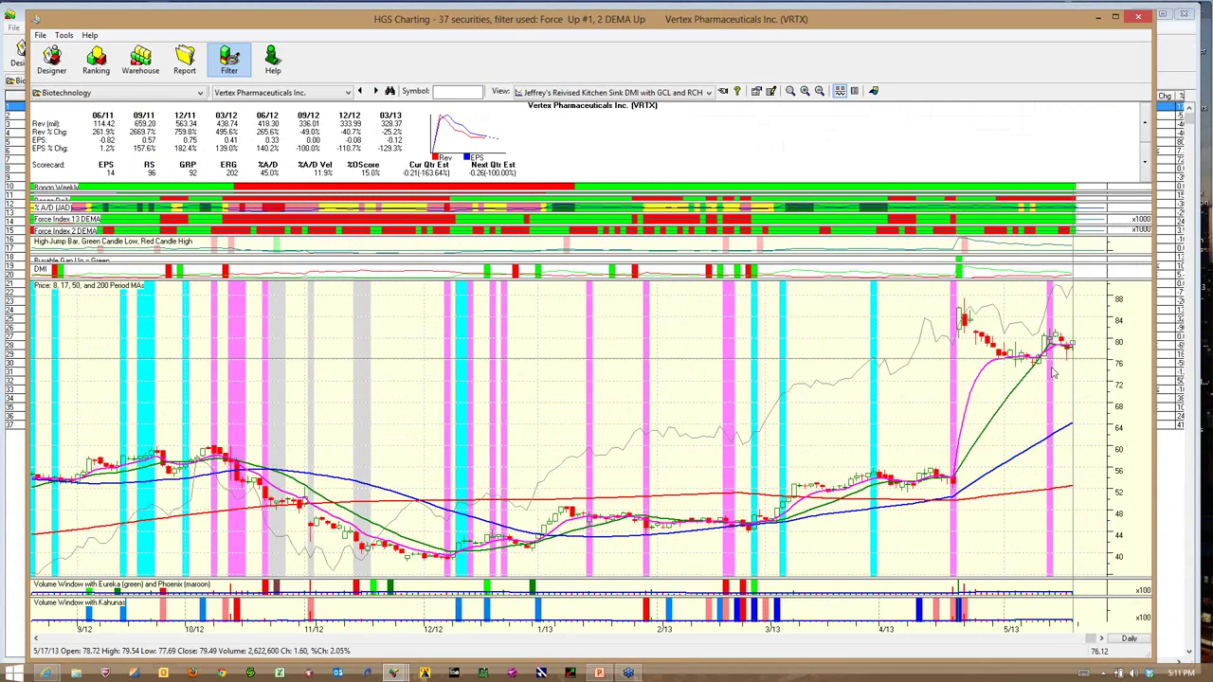
left_click(347, 93)
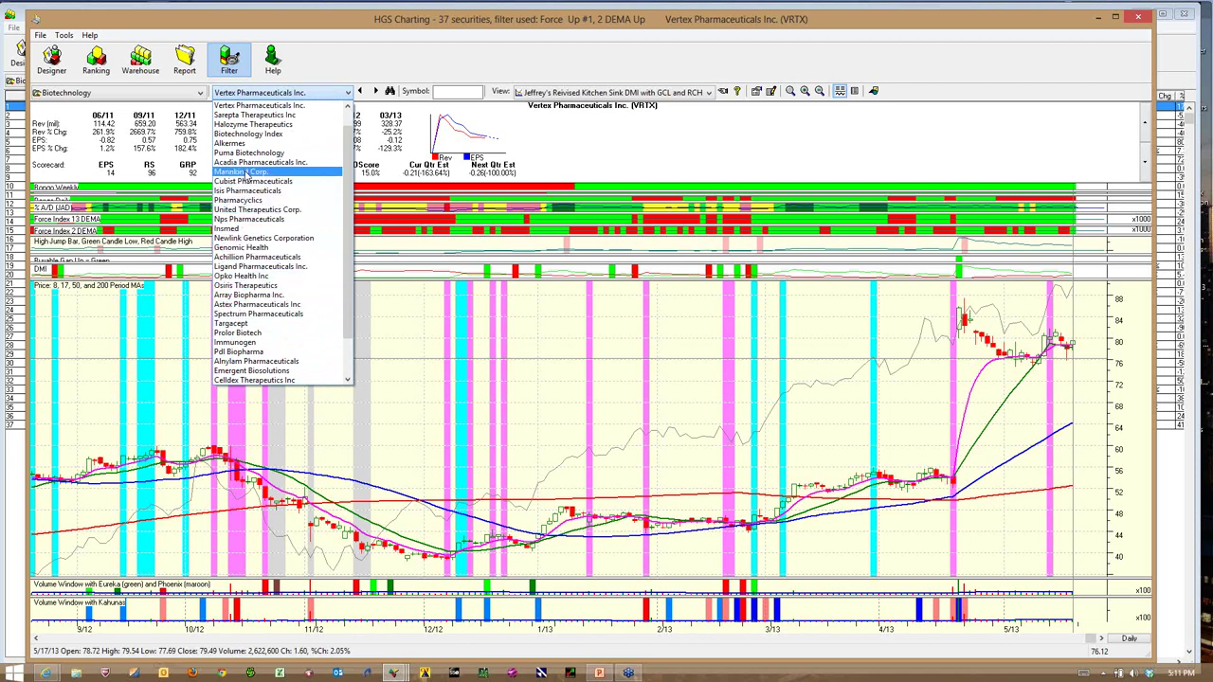
left_click(461, 105)
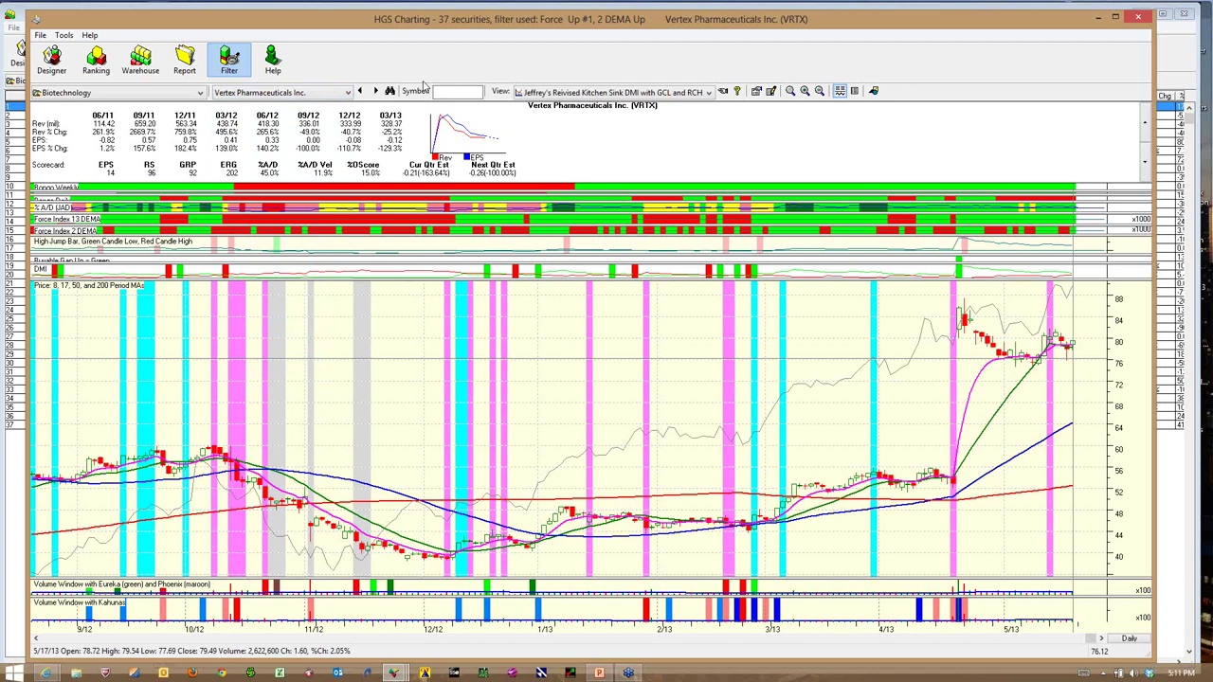
Chart Celgene (CELG), then Amgen (AMGN), and close the chart to return to the group list
type("celg")
key("Return")
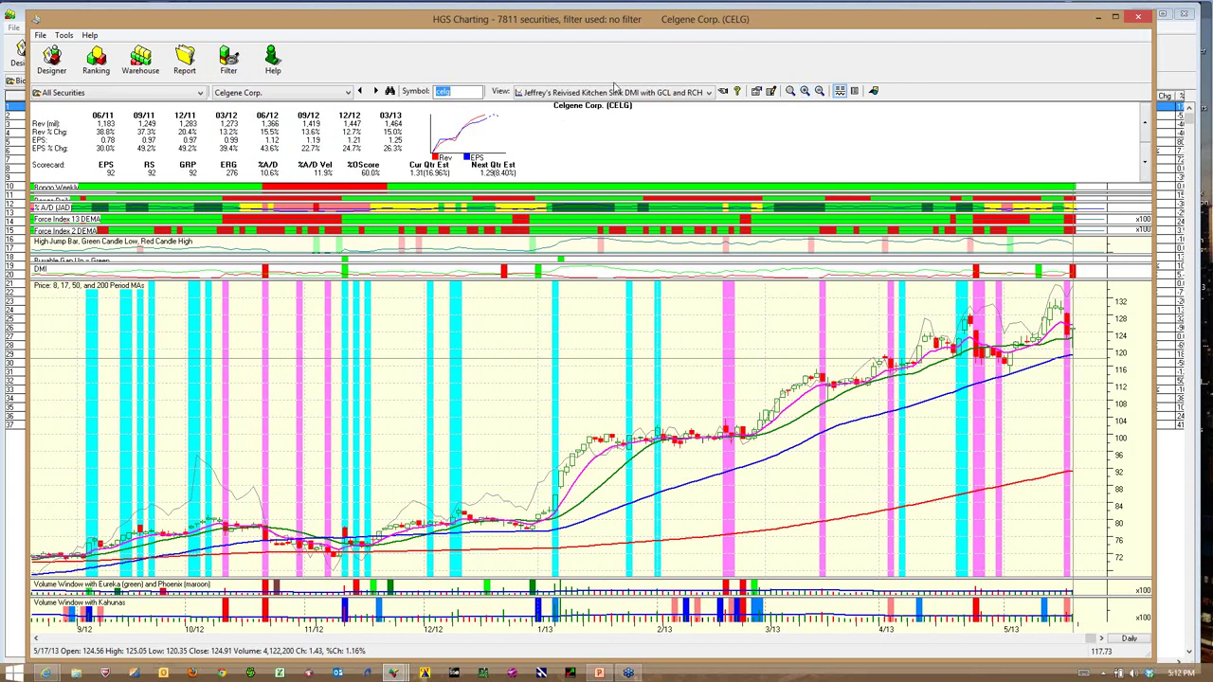
type("amgn")
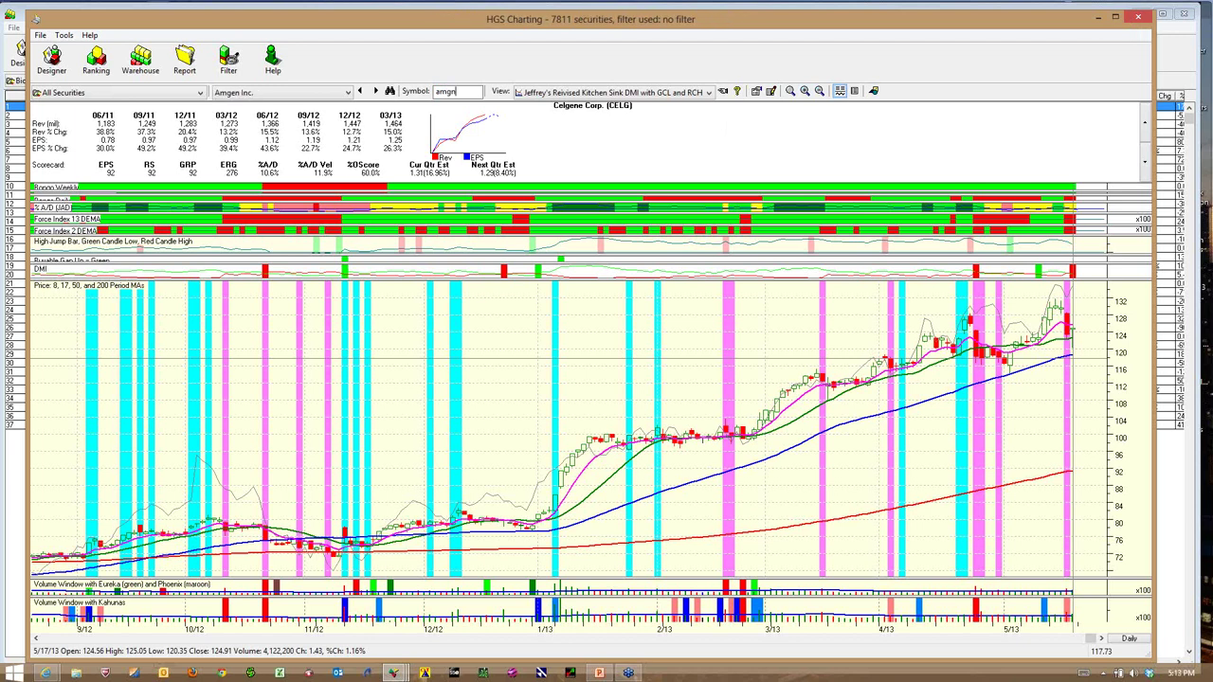
key("Return")
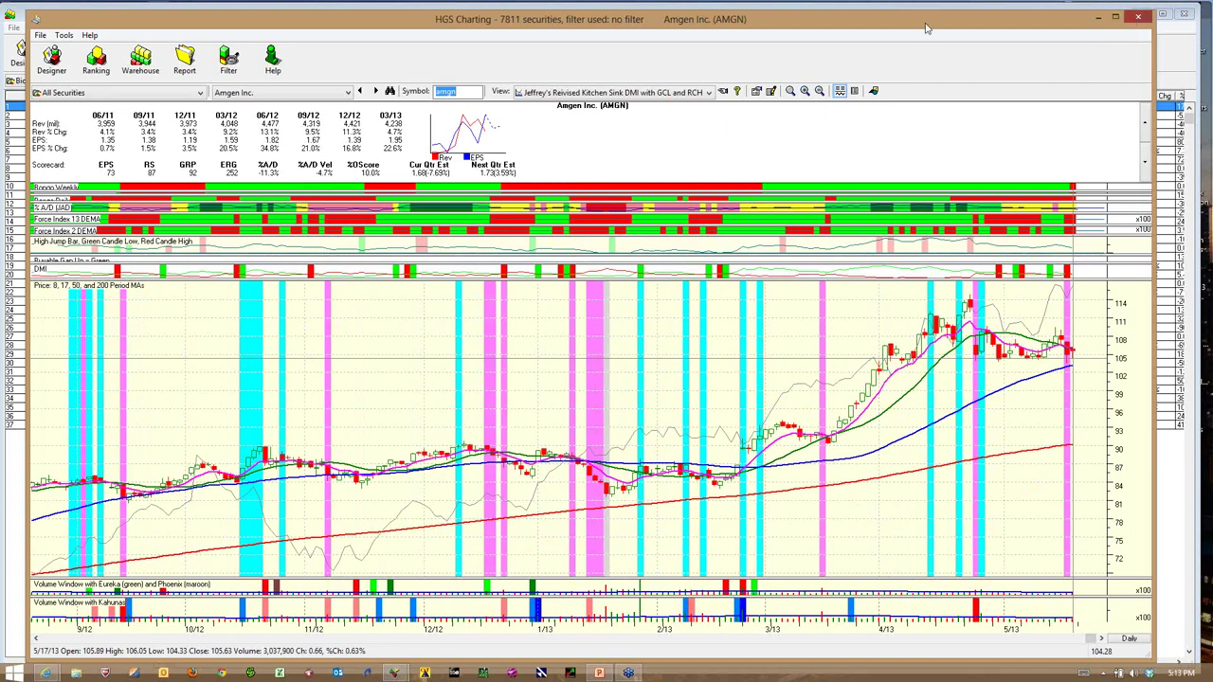
left_click(1137, 17)
Switch the list to the stocks in the Pharmaceuticals Index group
right_click(46, 162)
left_click(66, 177)
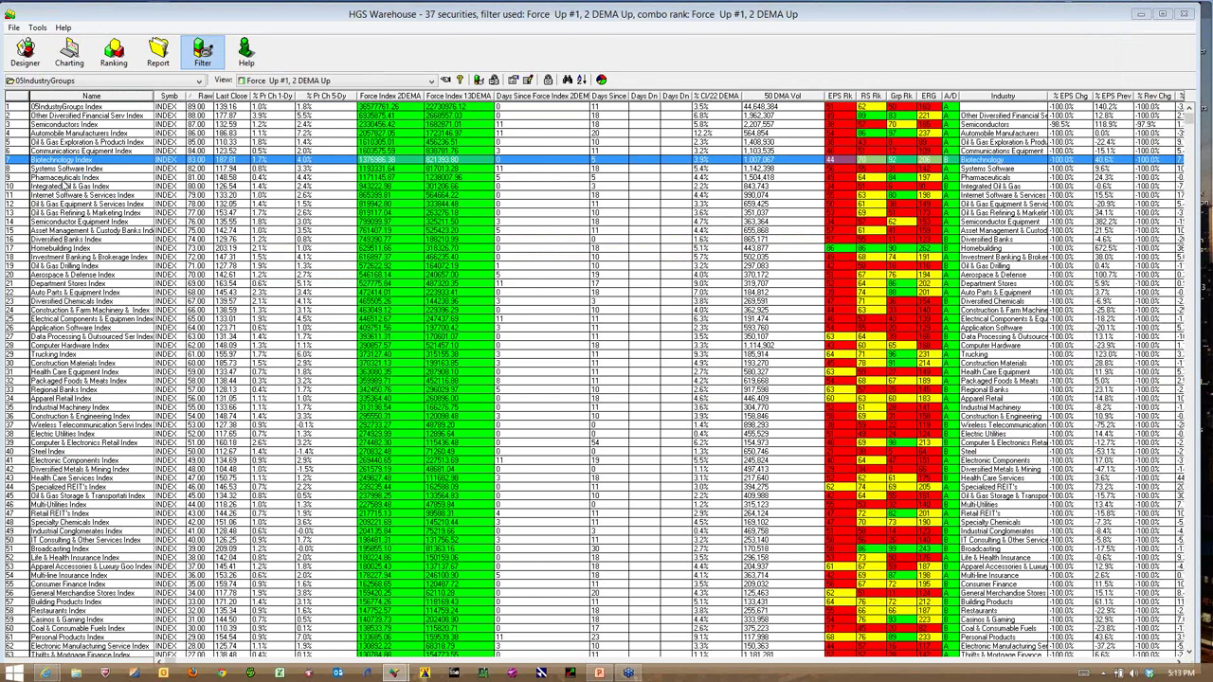
right_click(65, 178)
left_click(87, 202)
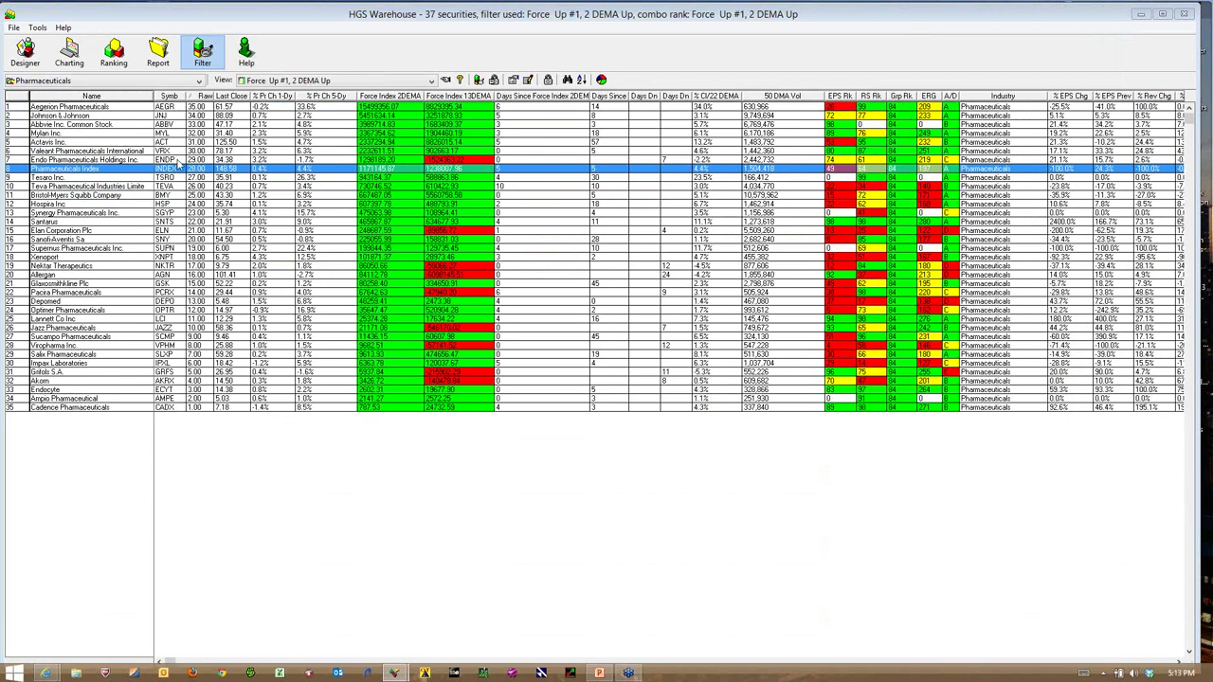
Chart Aegerion Pharmaceuticals, then advance to Johnson & Johnson (JNJ)
left_click(68, 107)
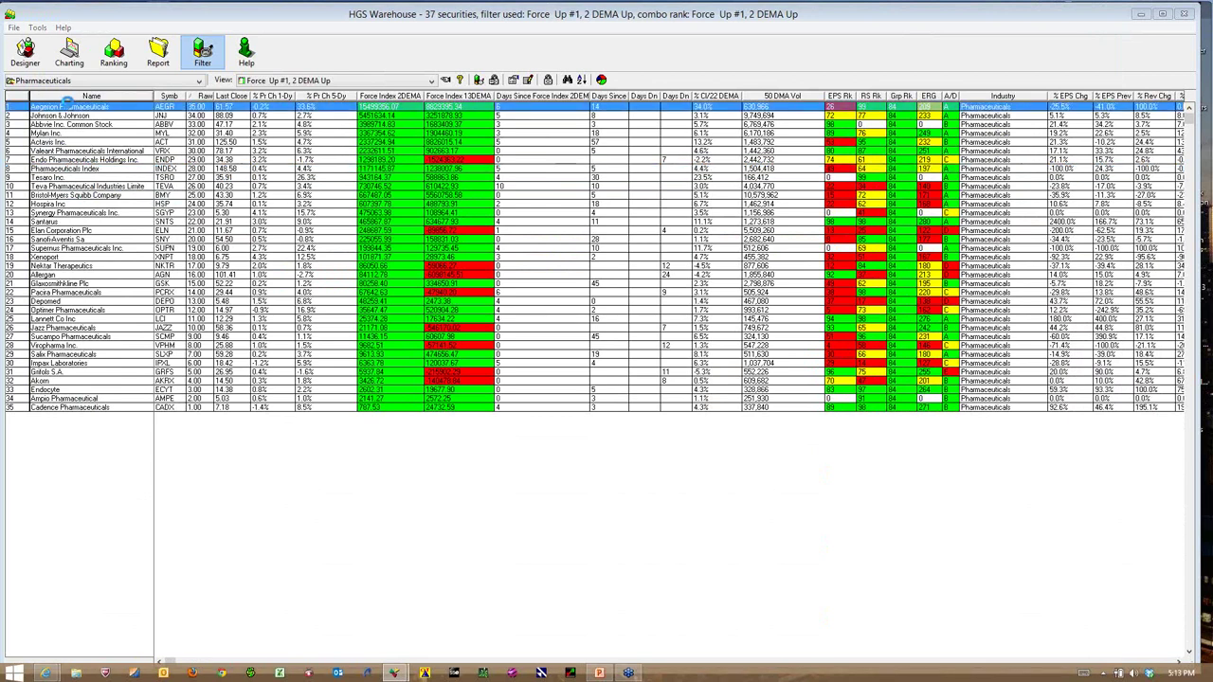
double_click(68, 107)
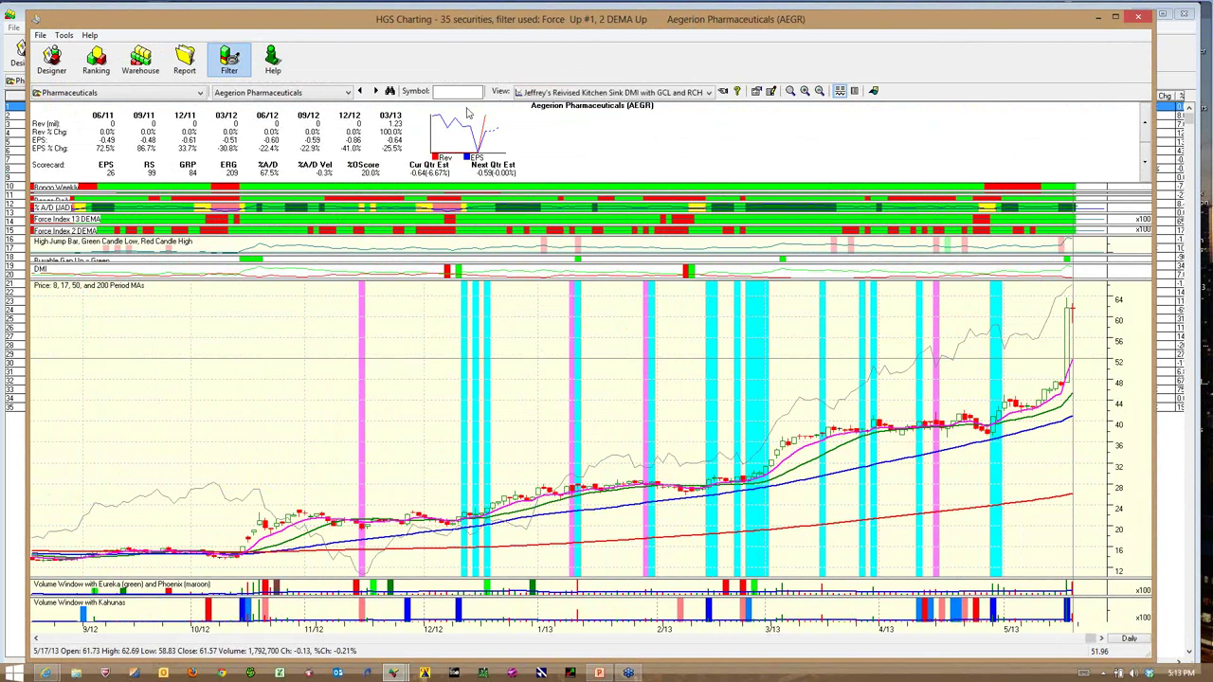
left_click(376, 90)
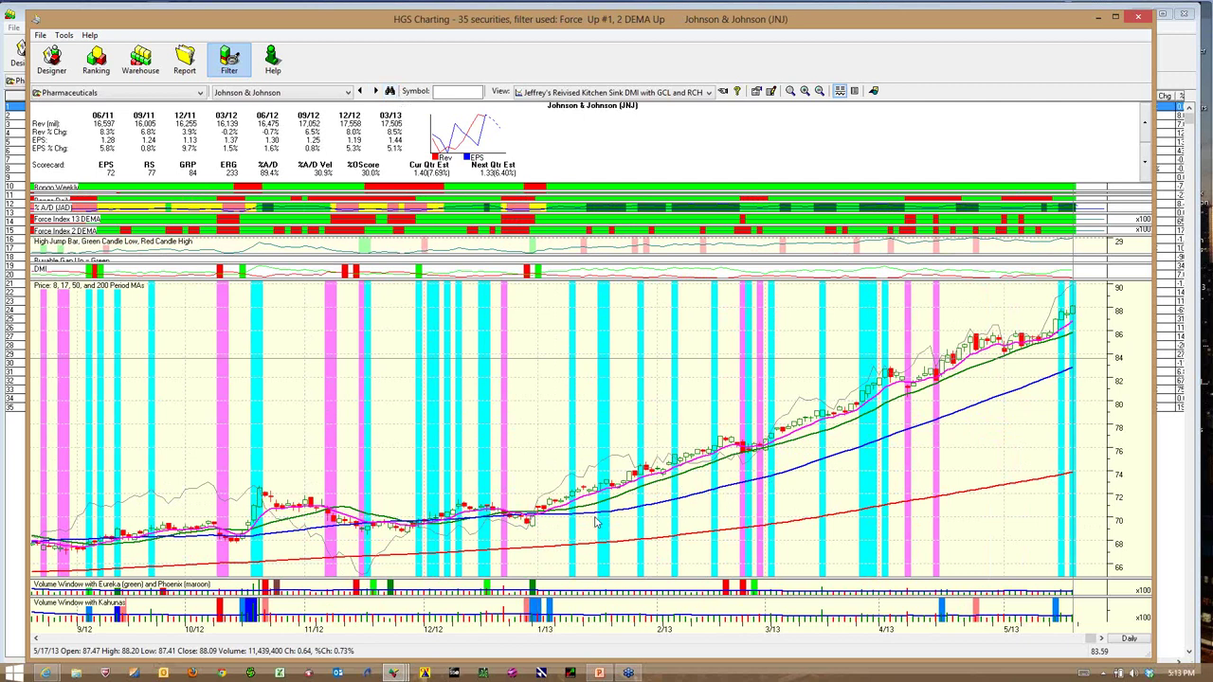
Read the 12/31/12 and 1/2/13 JNJ bar values, then show market cap, P/E and dividend fundamentals
left_click(534, 257)
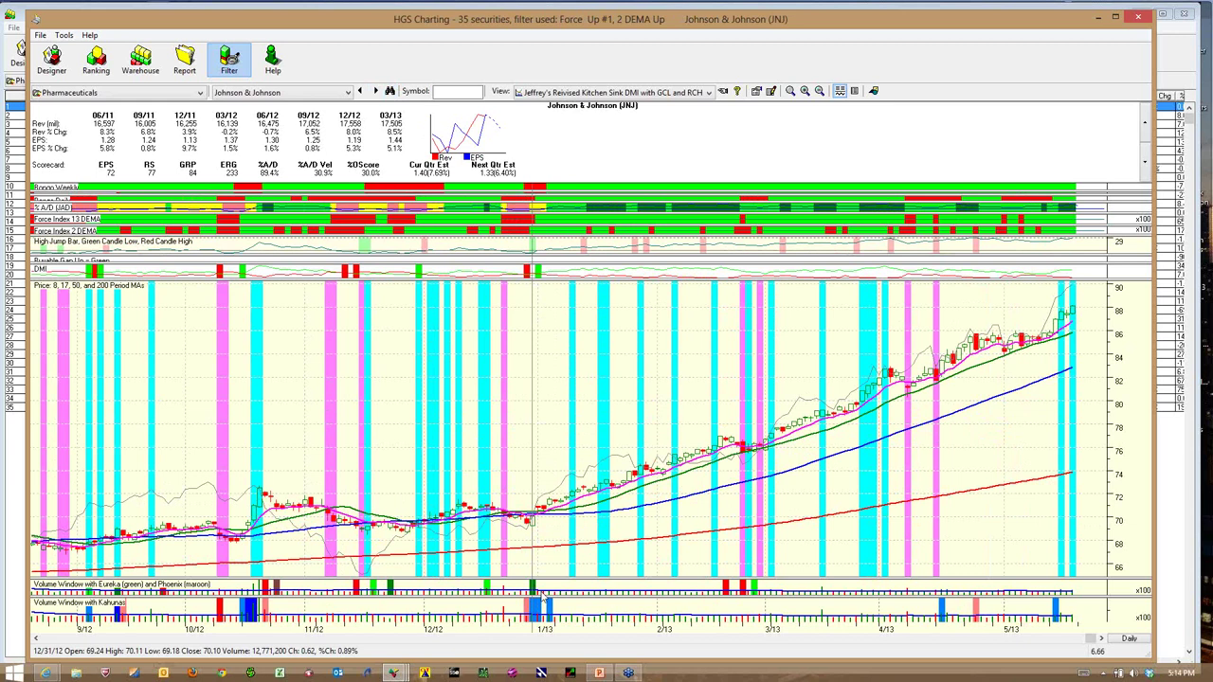
left_click(541, 512)
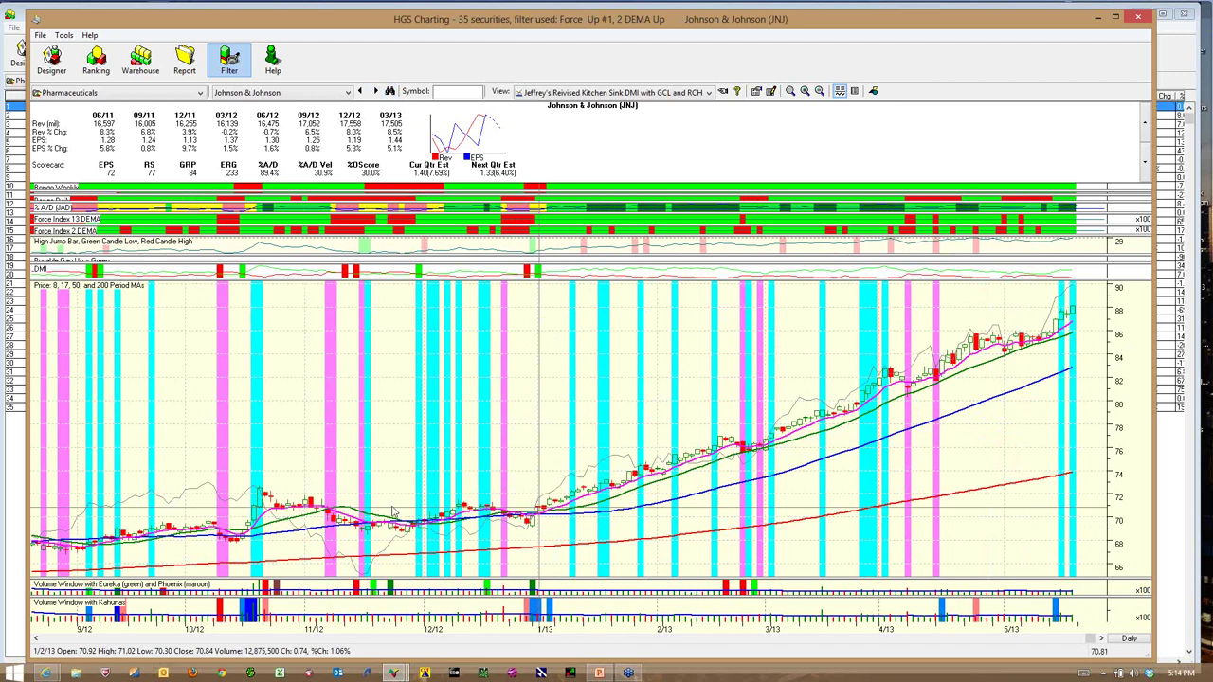
left_click(1144, 163)
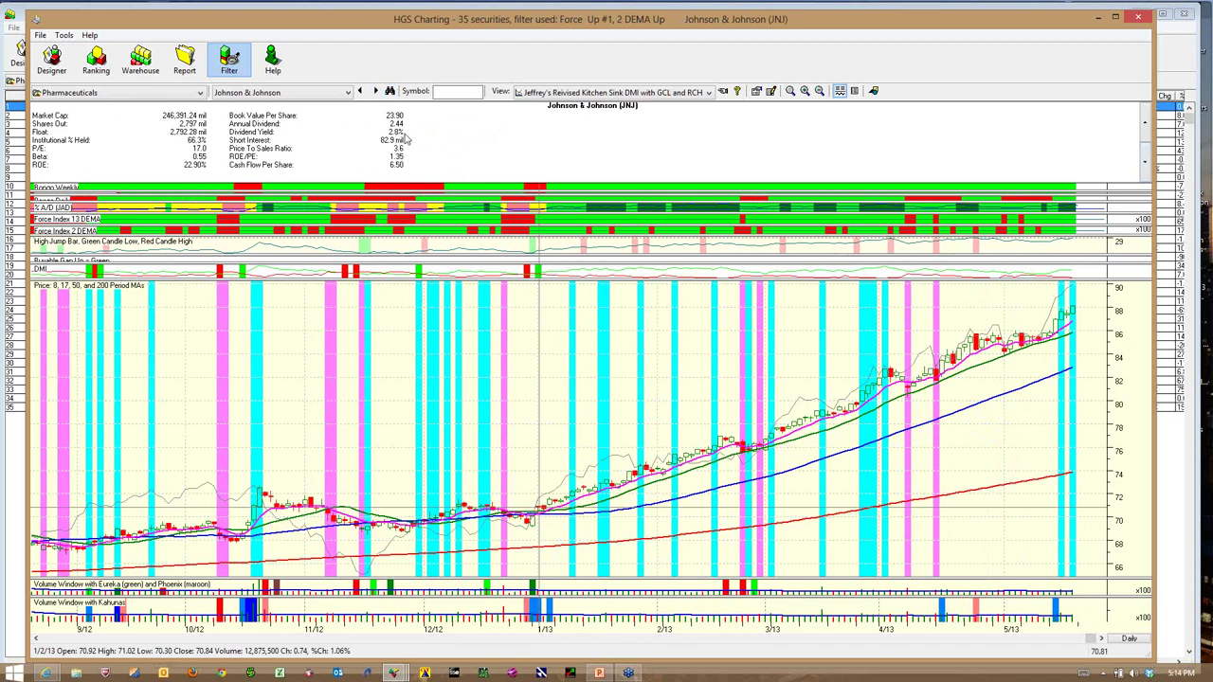
Restore quarterly earnings above the chart and step past AbbVie and Mylan to Actavis (ACT)
left_click(1143, 123)
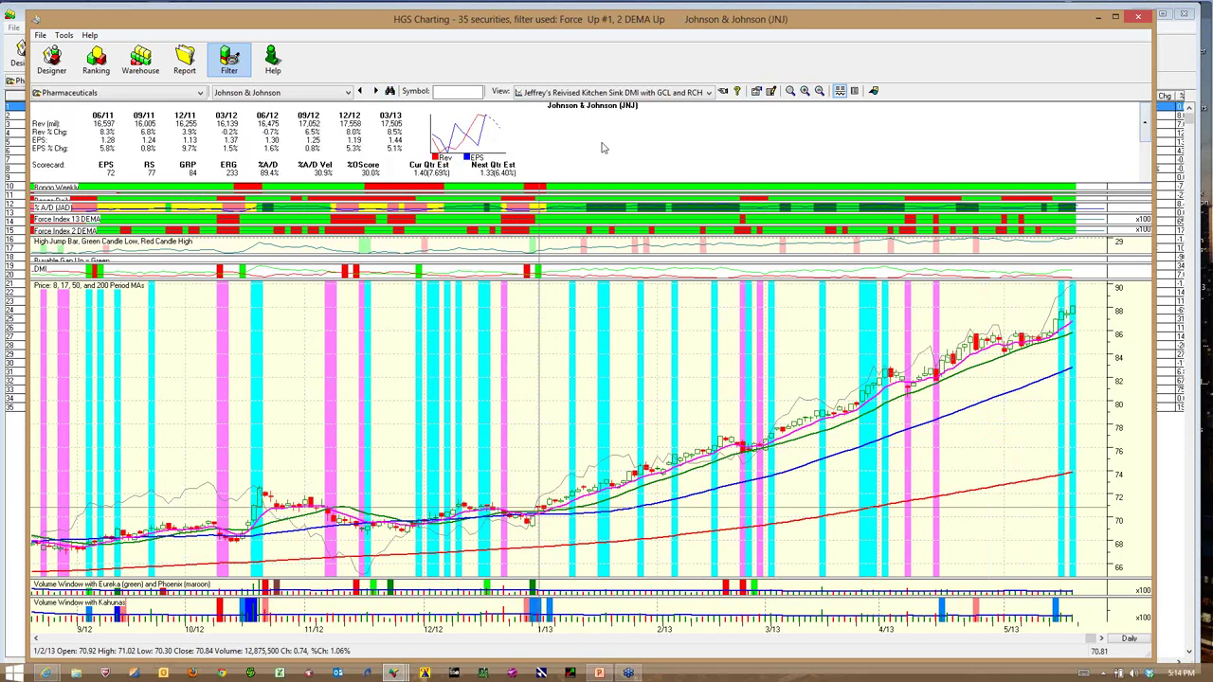
left_click(376, 90)
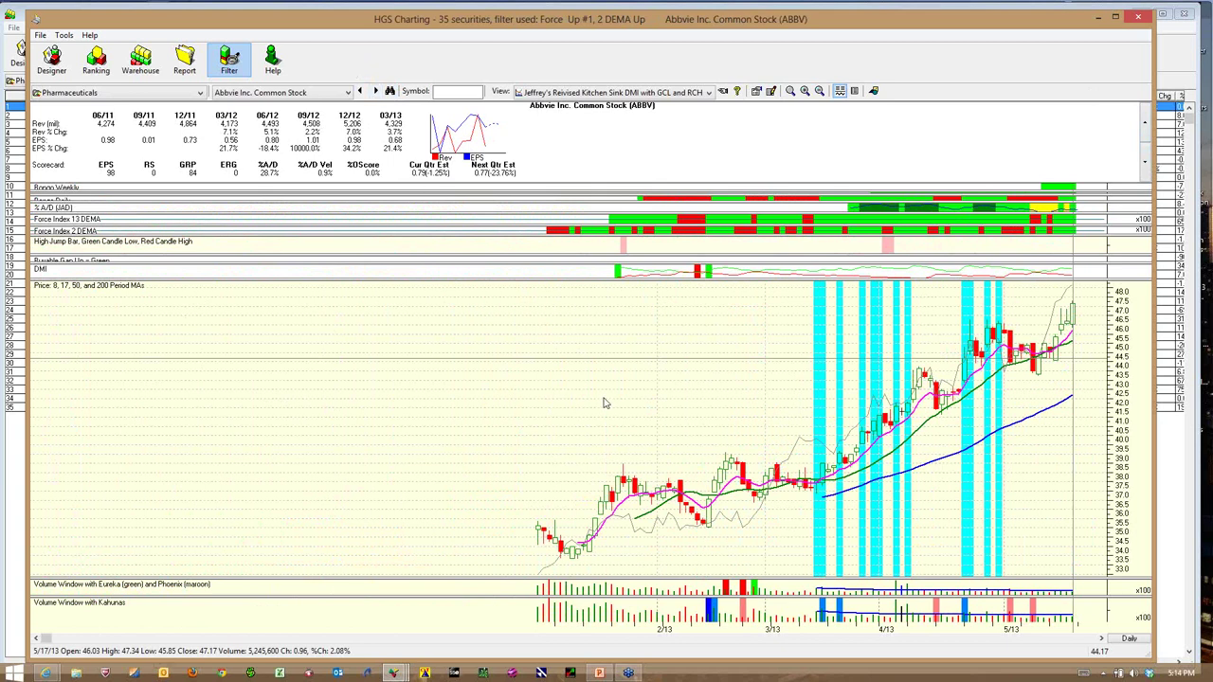
left_click(378, 91)
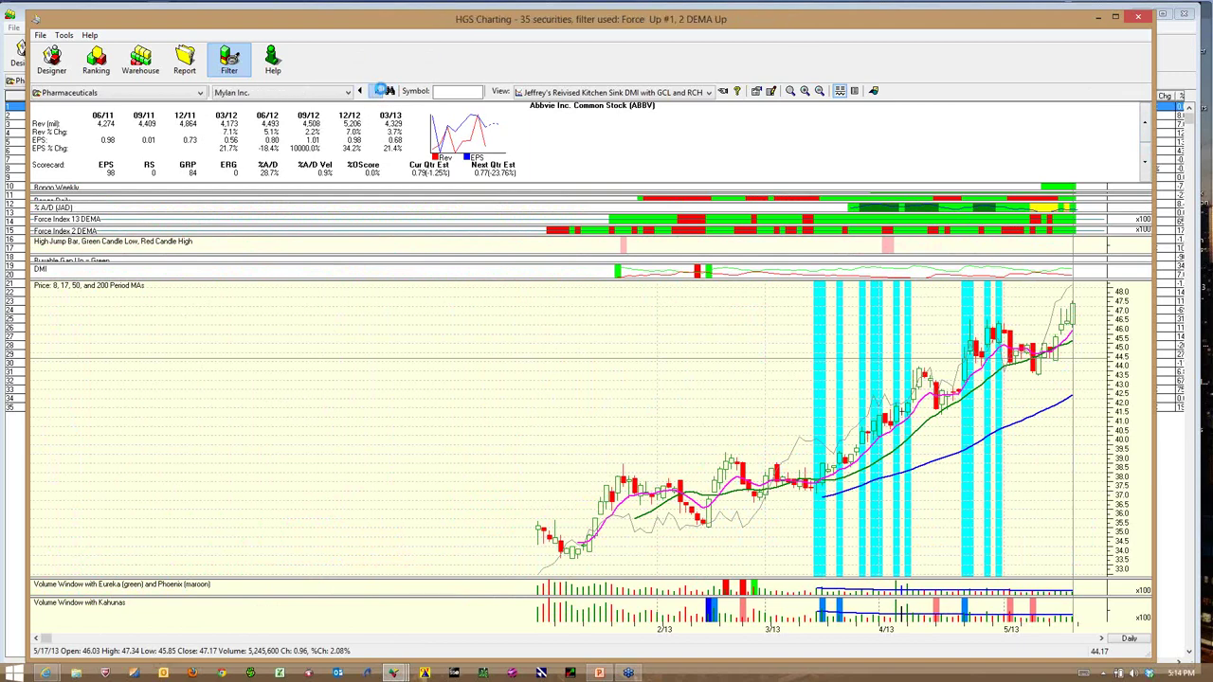
left_click(375, 90)
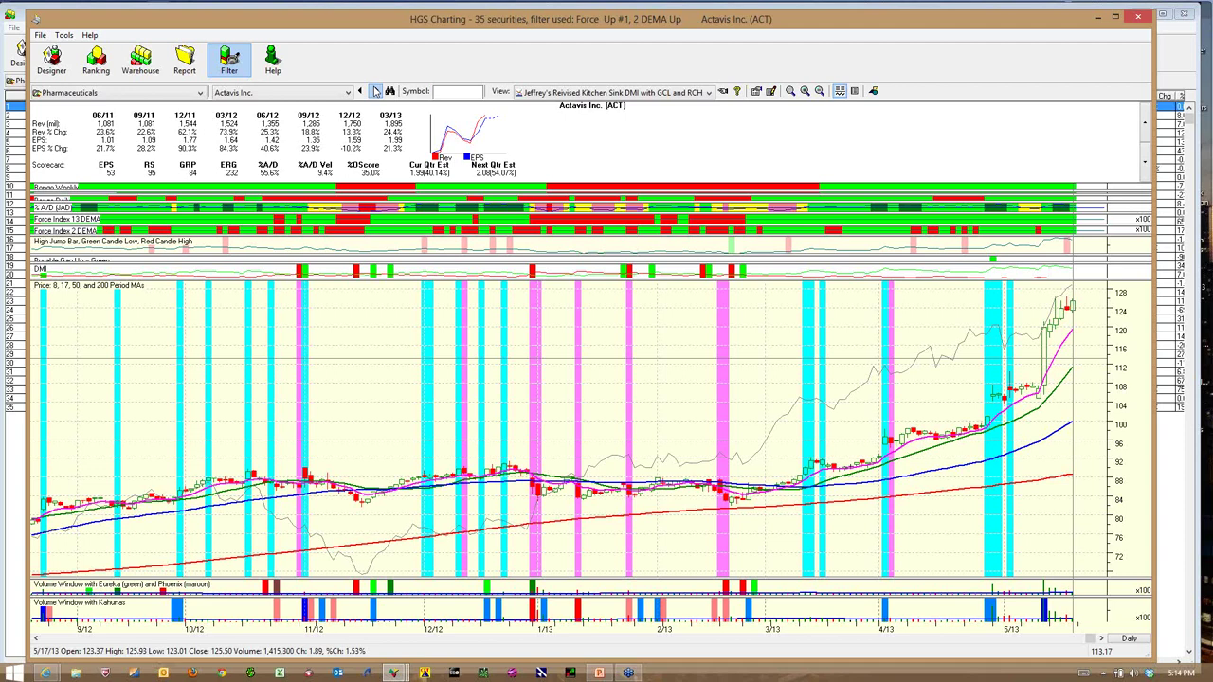
Pick Valeant Pharmaceuticals International (VRX) from the pharmaceutical stock list to chart it
left_click(347, 92)
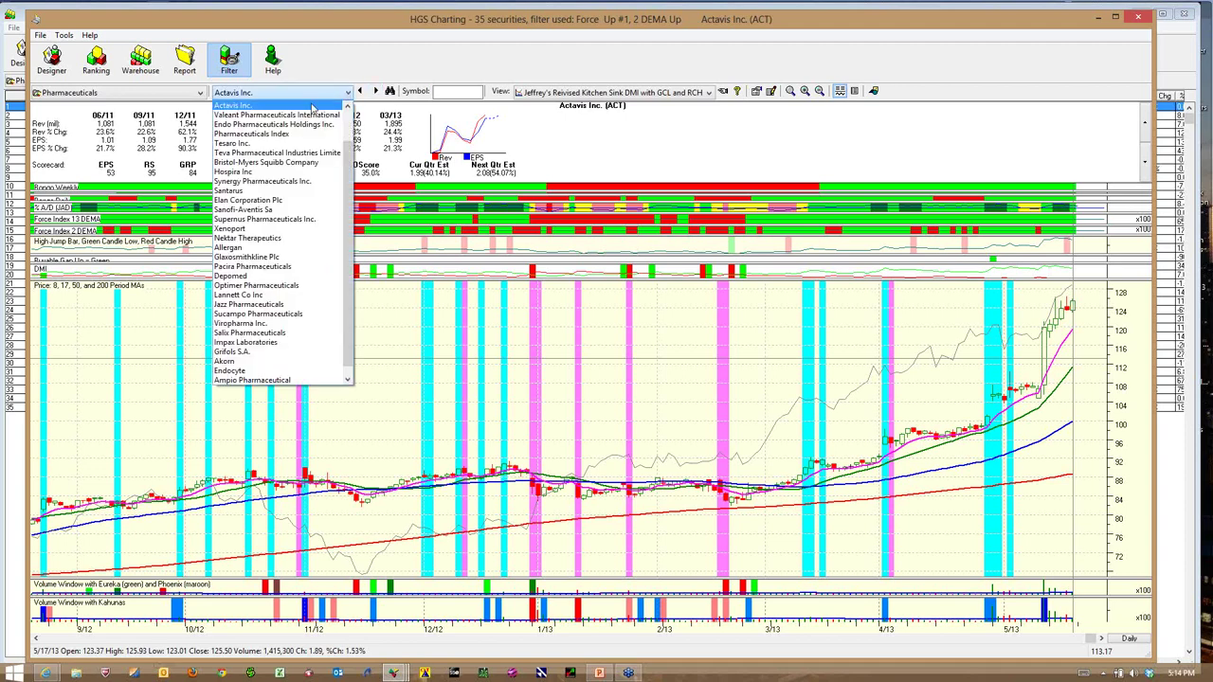
left_click(295, 115)
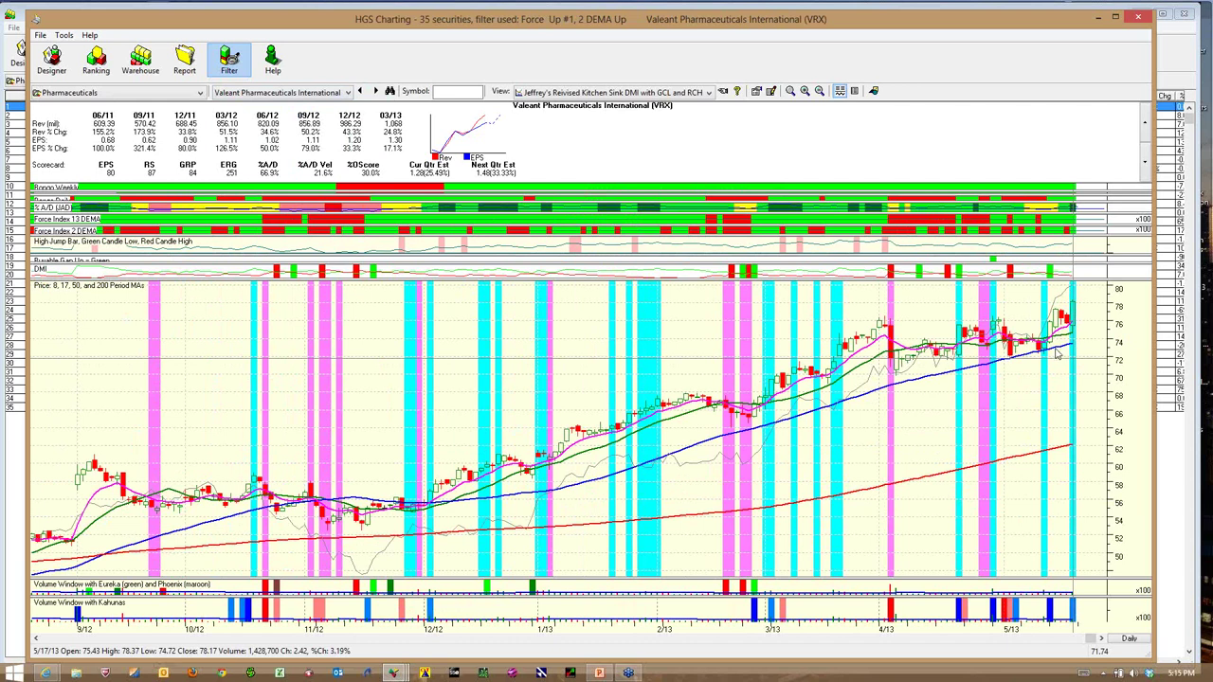
left_click(347, 92)
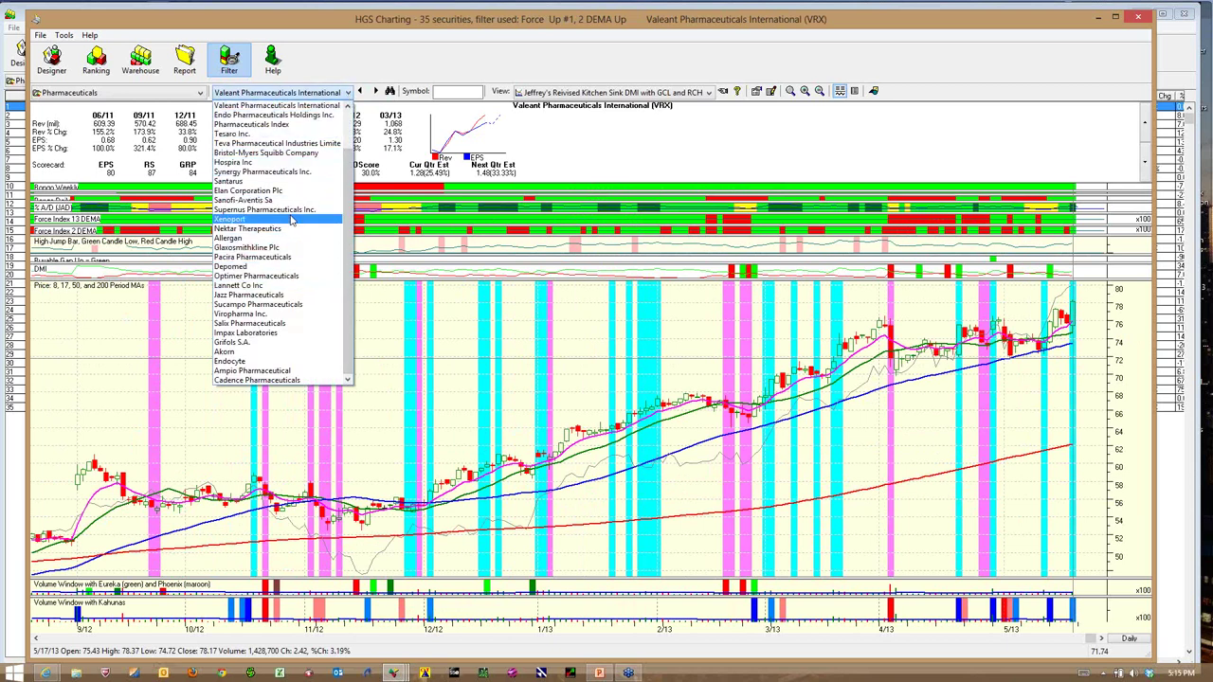
left_click(456, 92)
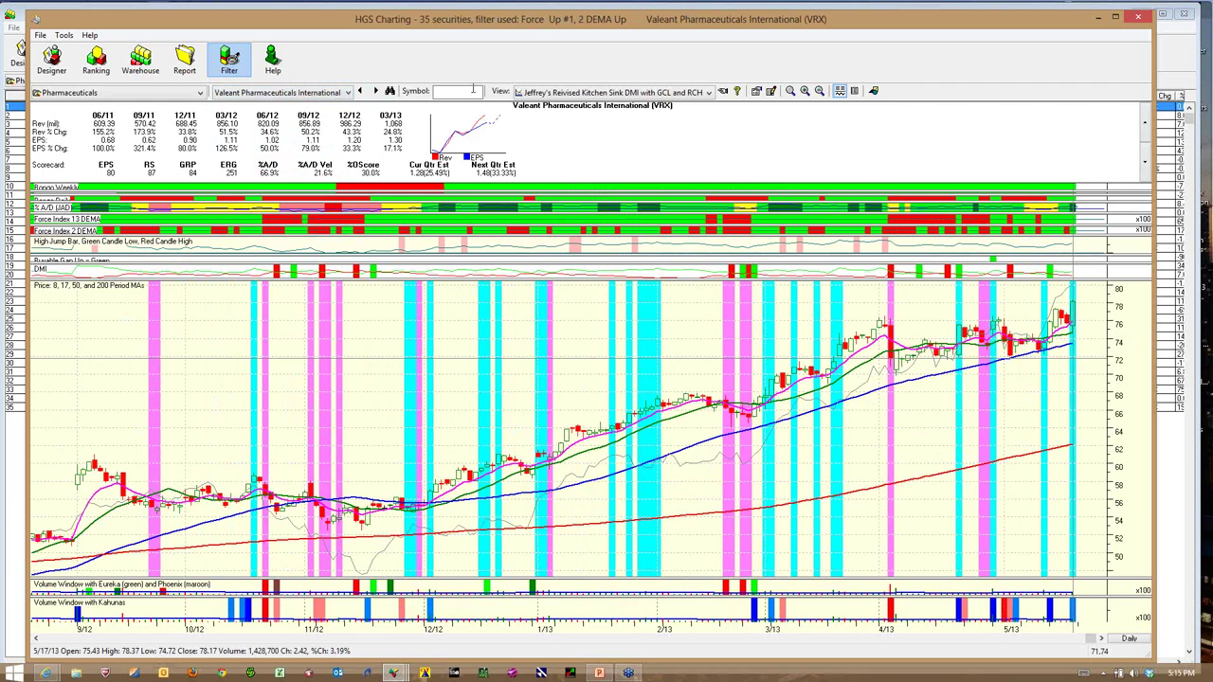
Chart Warner Chilcott (WCRX) and read the latest 5/13/13 bar's values
type("wcrx")
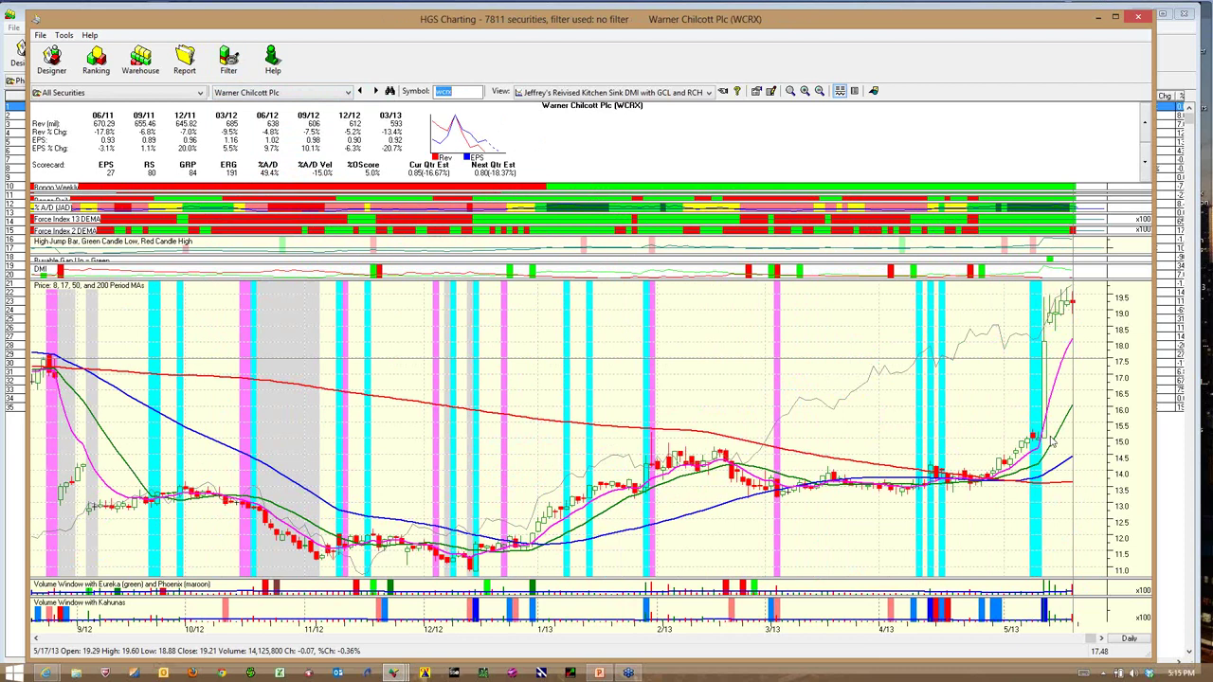
left_click(1048, 347)
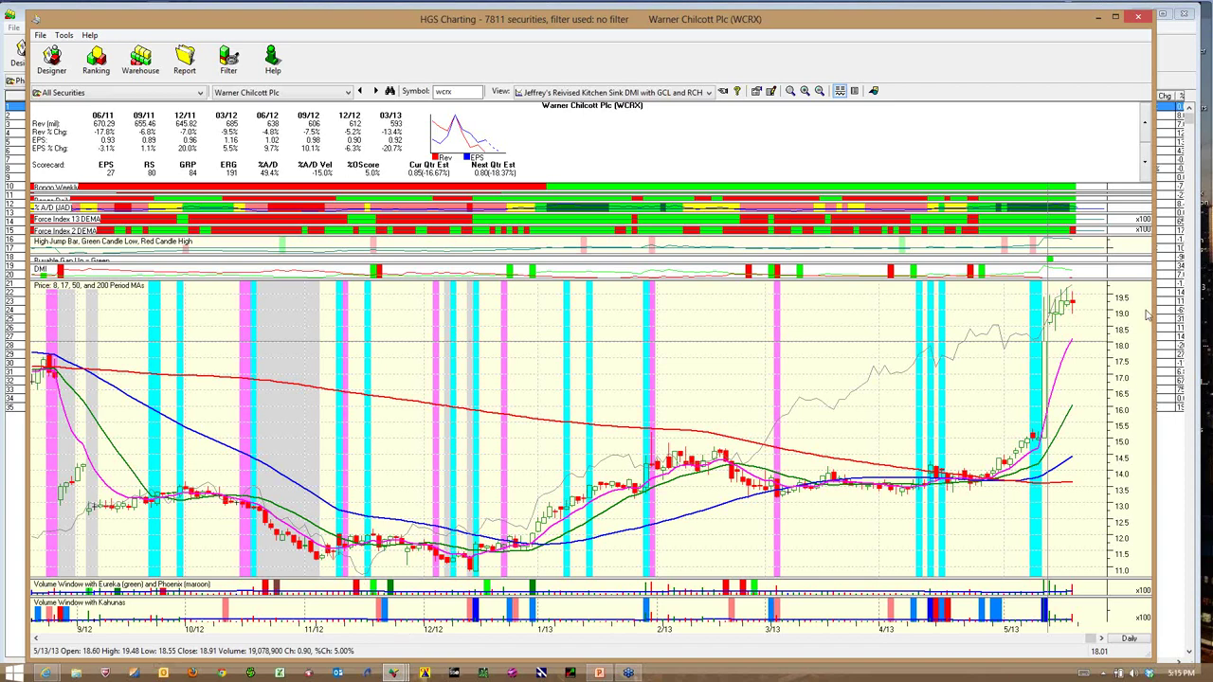
Close the chart, return to the industry groups list, and reopen the Warehouse window
left_click(1137, 18)
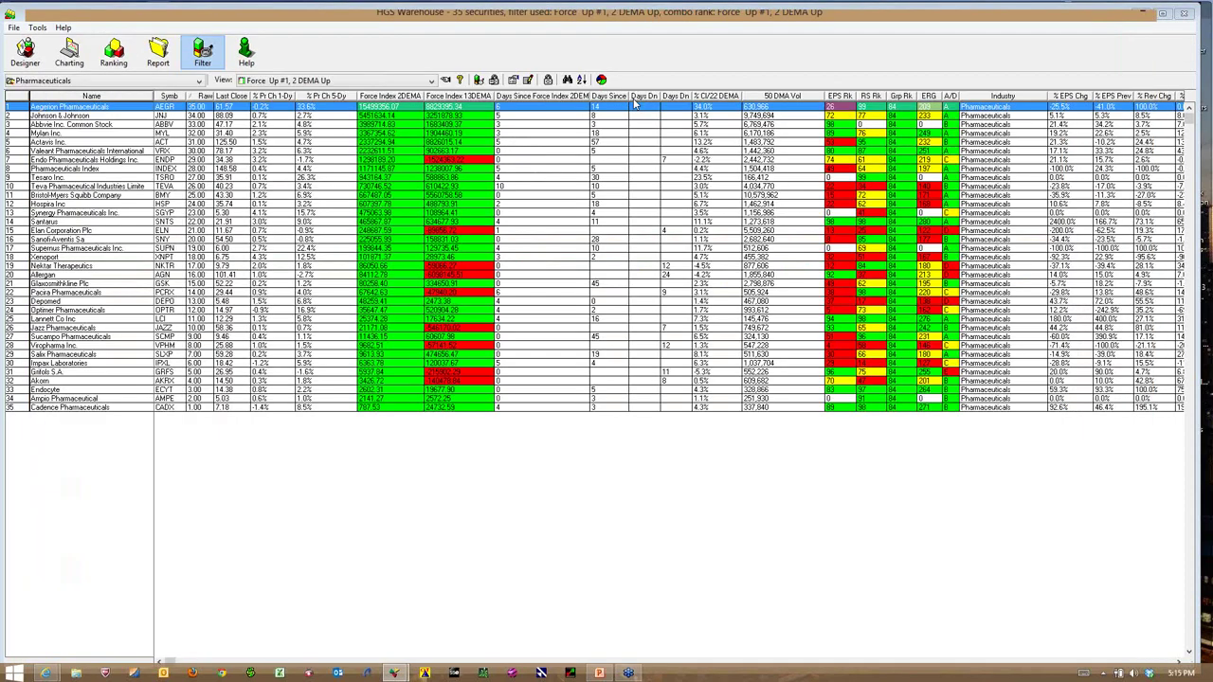
right_click(70, 183)
left_click(83, 190)
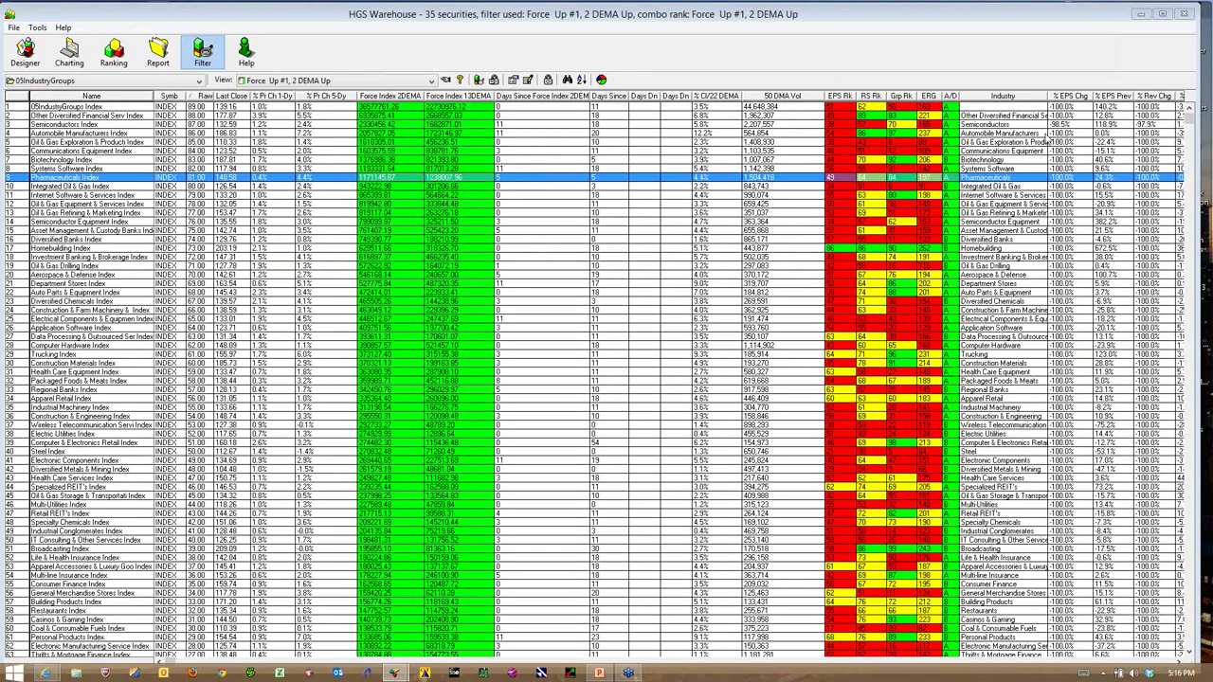
left_click(1185, 12)
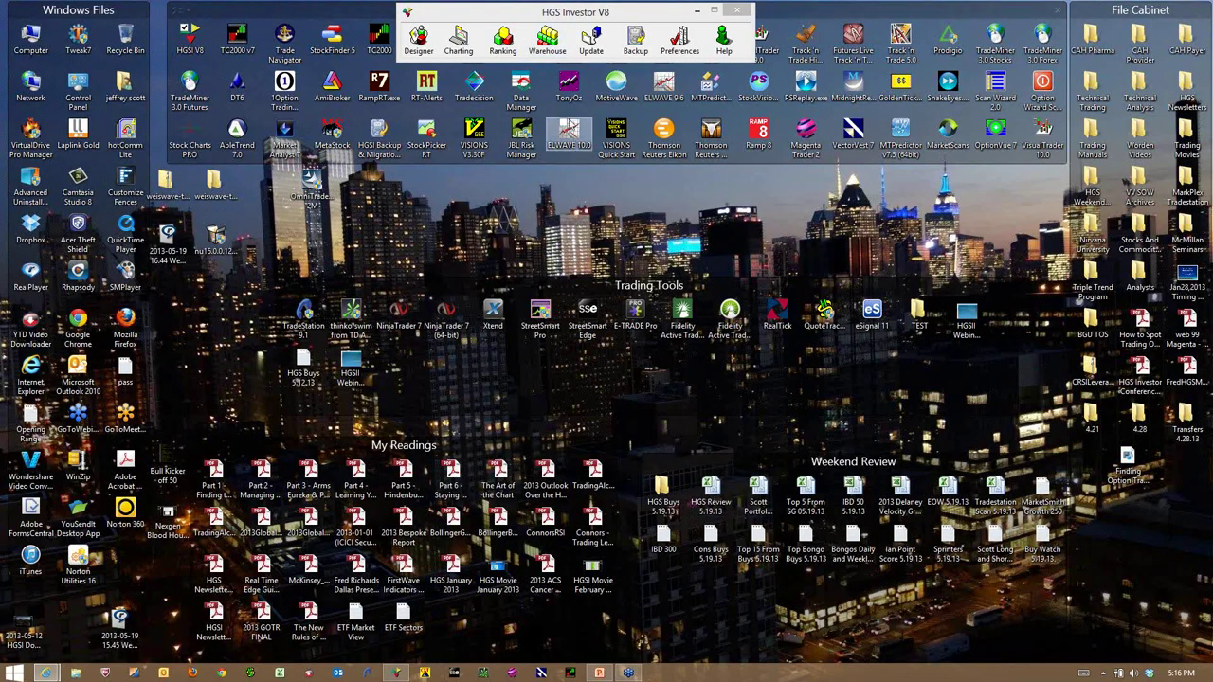
left_click(536, 46)
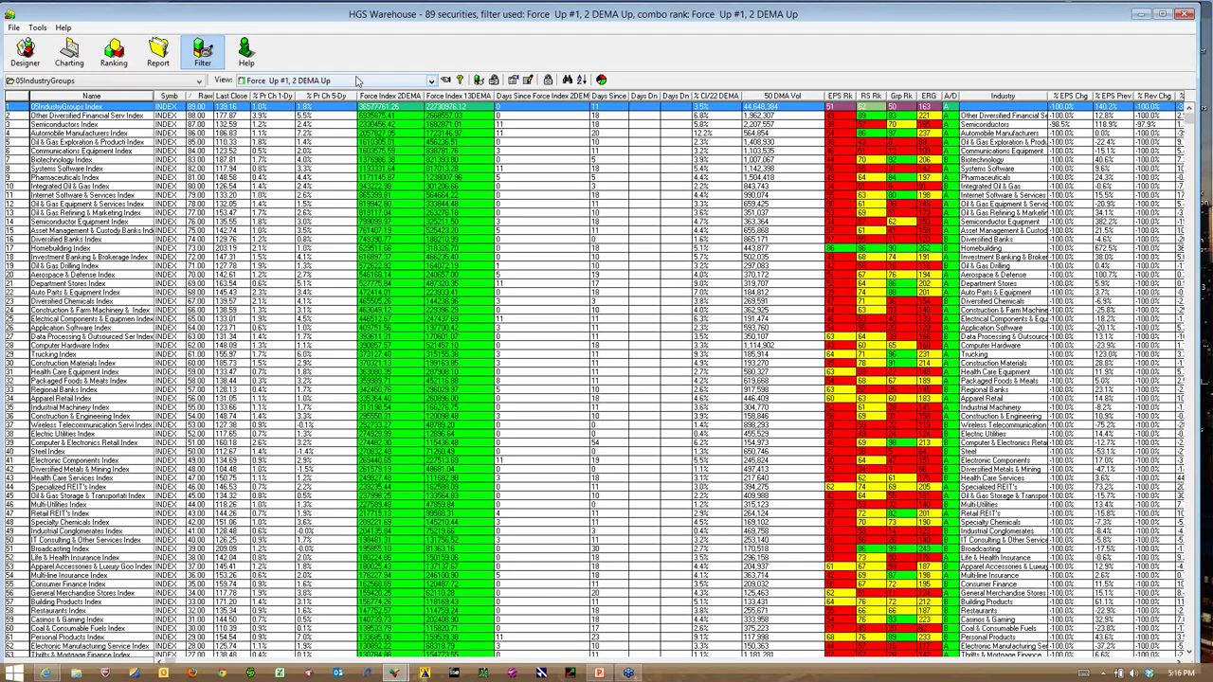
Apply the Scorecard No Index view, load the 05/19/2013 Buy Watch list, and sort by industry
left_click(355, 82)
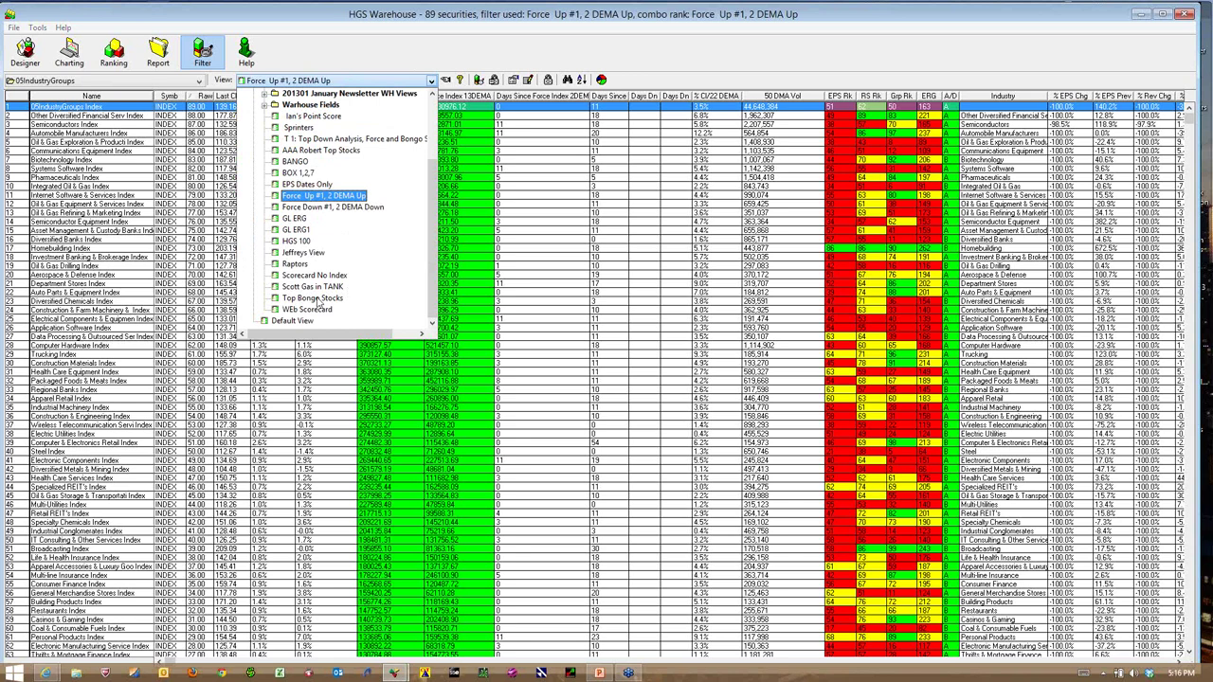
left_click(313, 276)
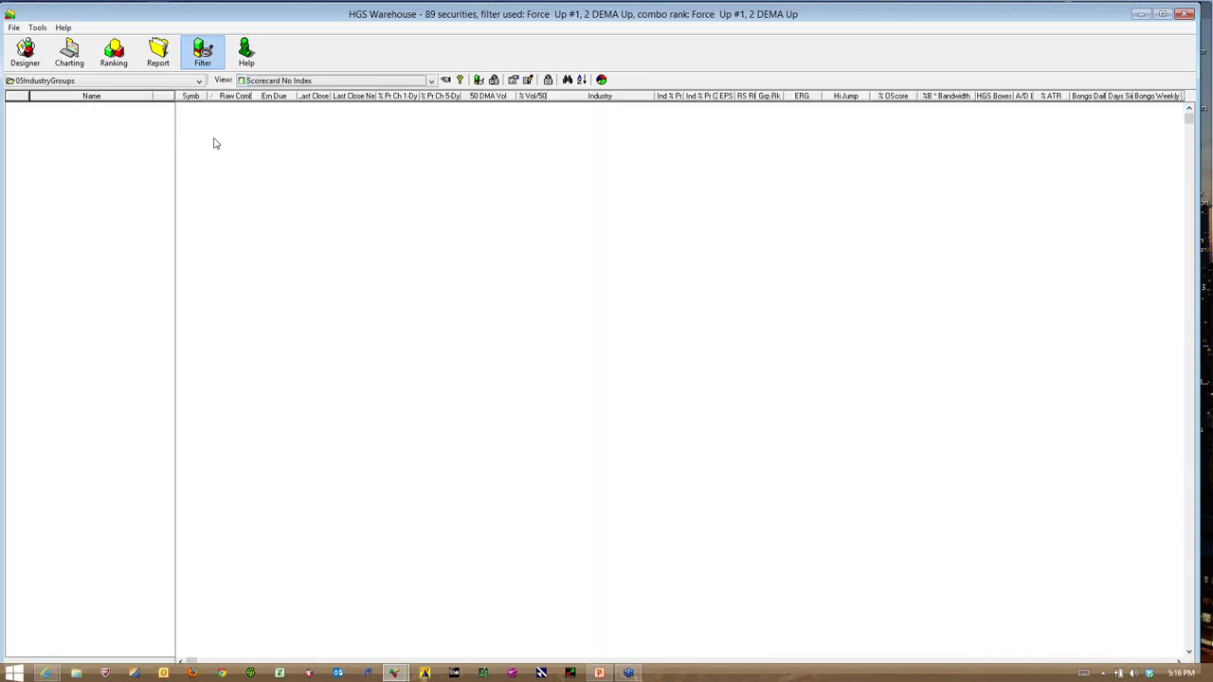
left_click(114, 82)
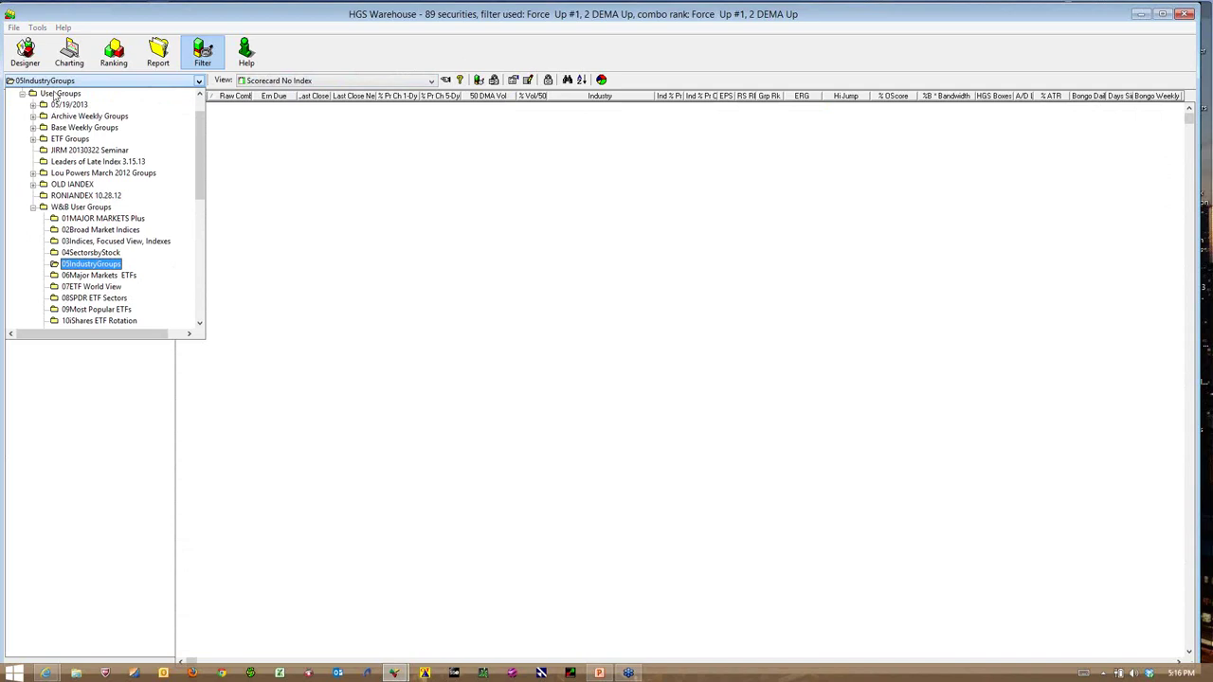
left_click(32, 104)
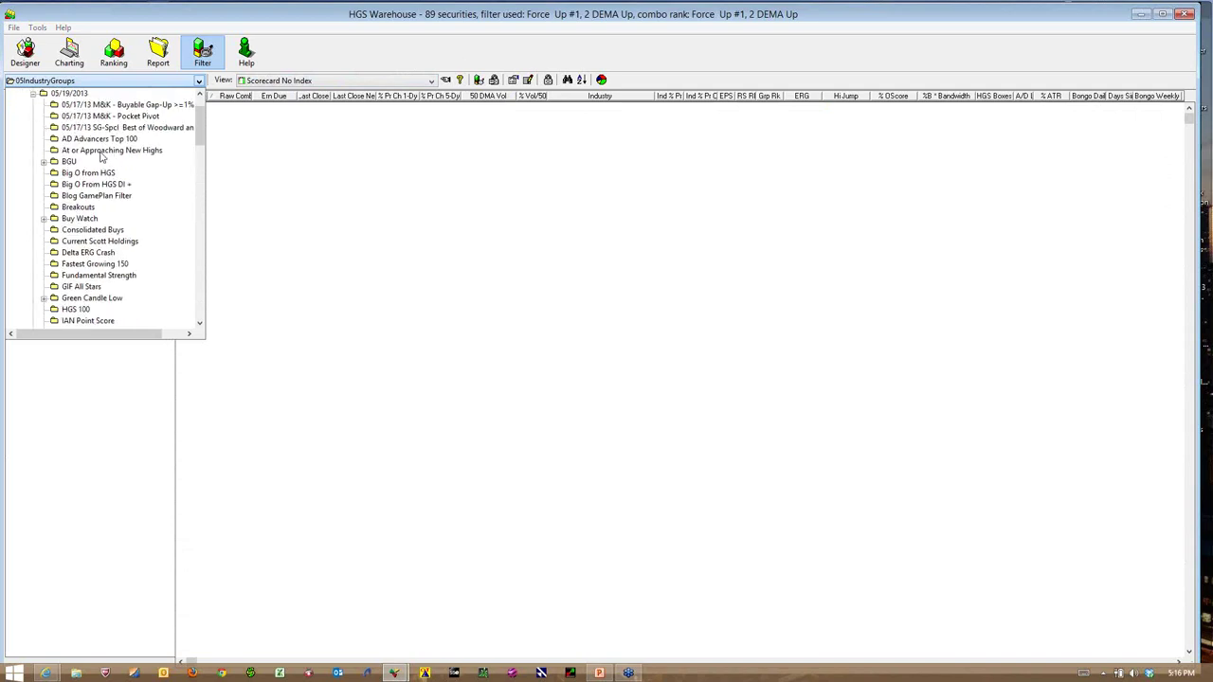
left_click(81, 219)
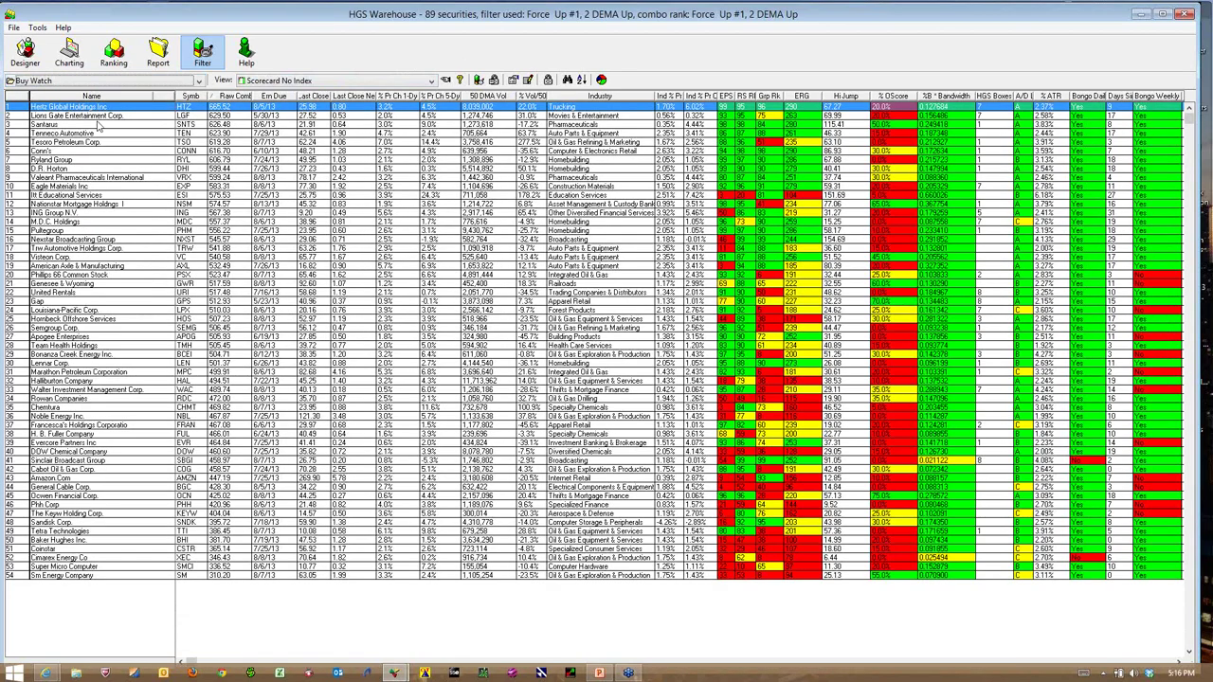
left_click(589, 96)
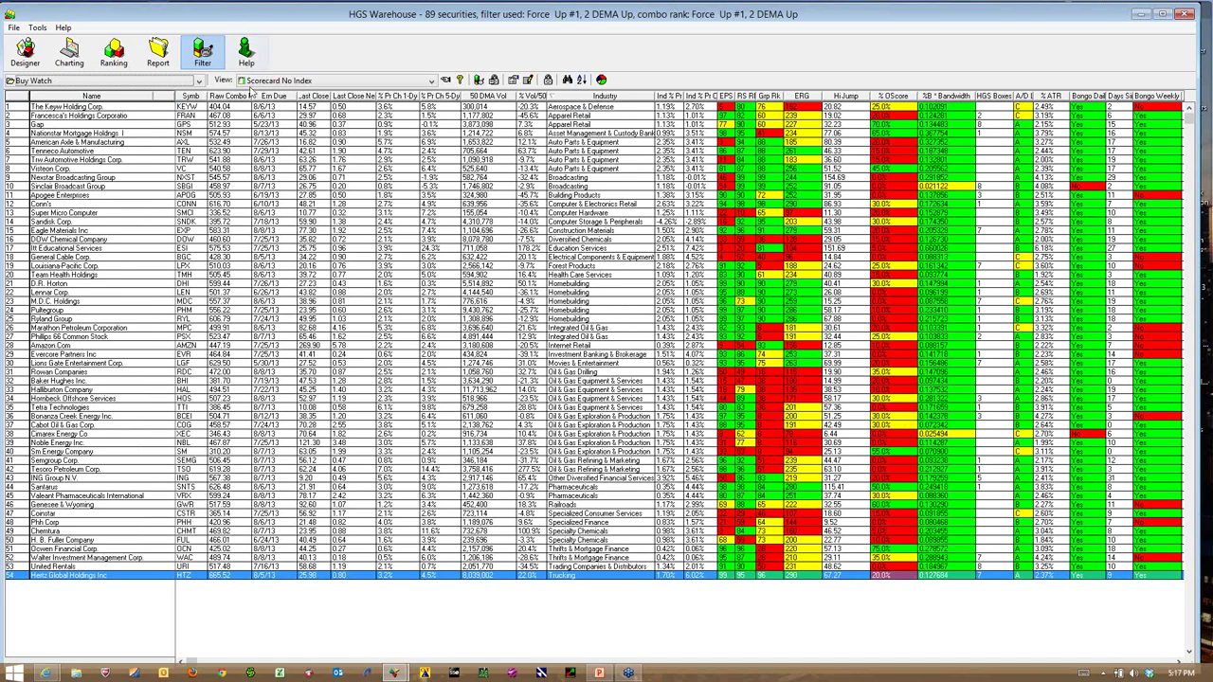
Sort the Buy Watch stocks by Raw Combo, highest first, putting Hertz Global Holdings on top
left_click(233, 99)
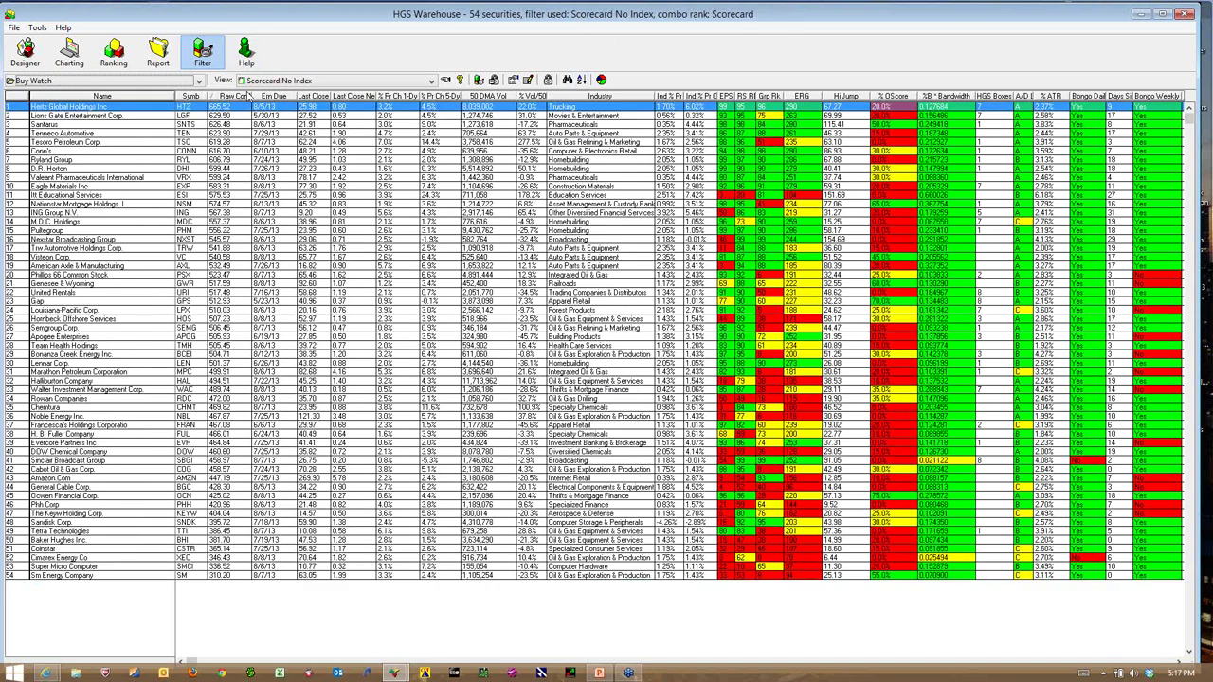
Chart Hertz Global Holdings (HTZ), then switch back to the MarketSmith browser window
double_click(67, 110)
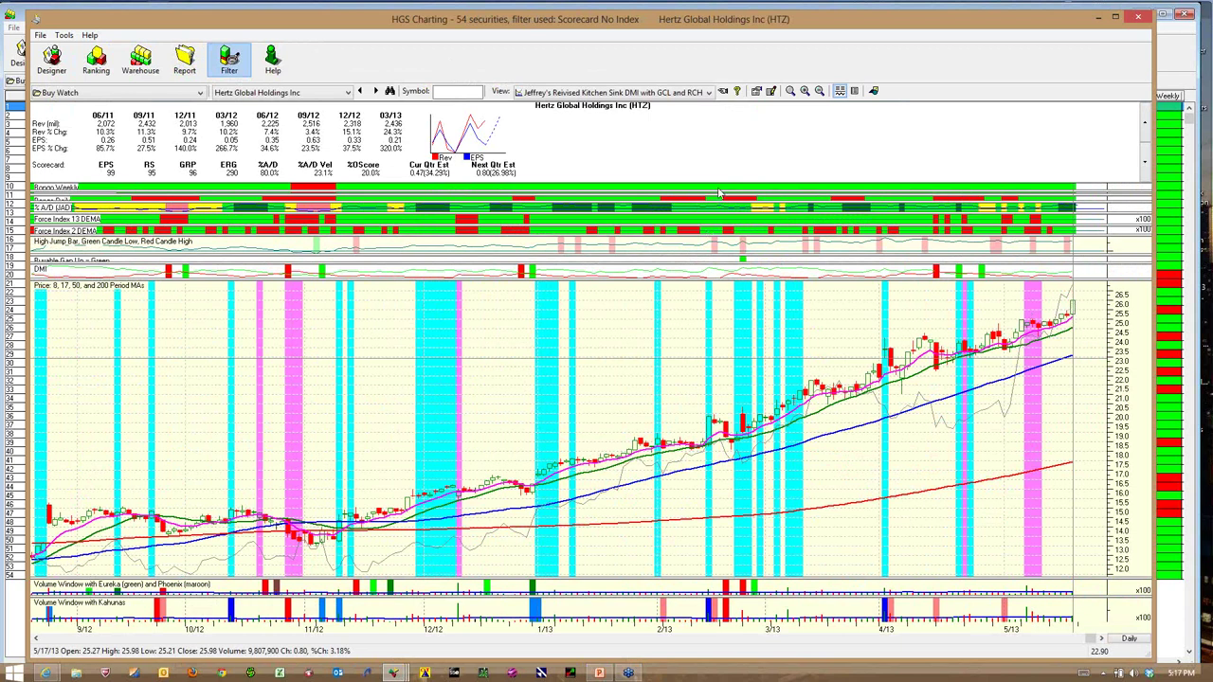
mouse_move(48, 675)
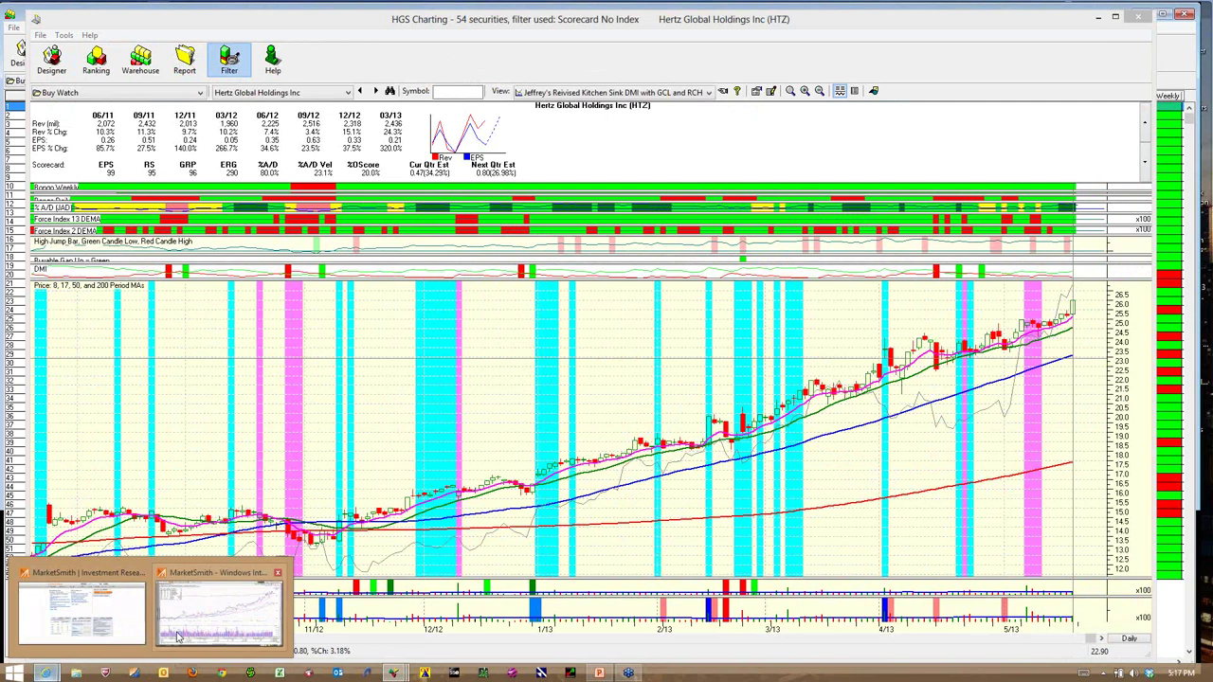
left_click(152, 599)
Chart Hertz Global Holdings (HTZ) in MarketSmith, then minimize it to reveal the HGS chart
type("HTZ")
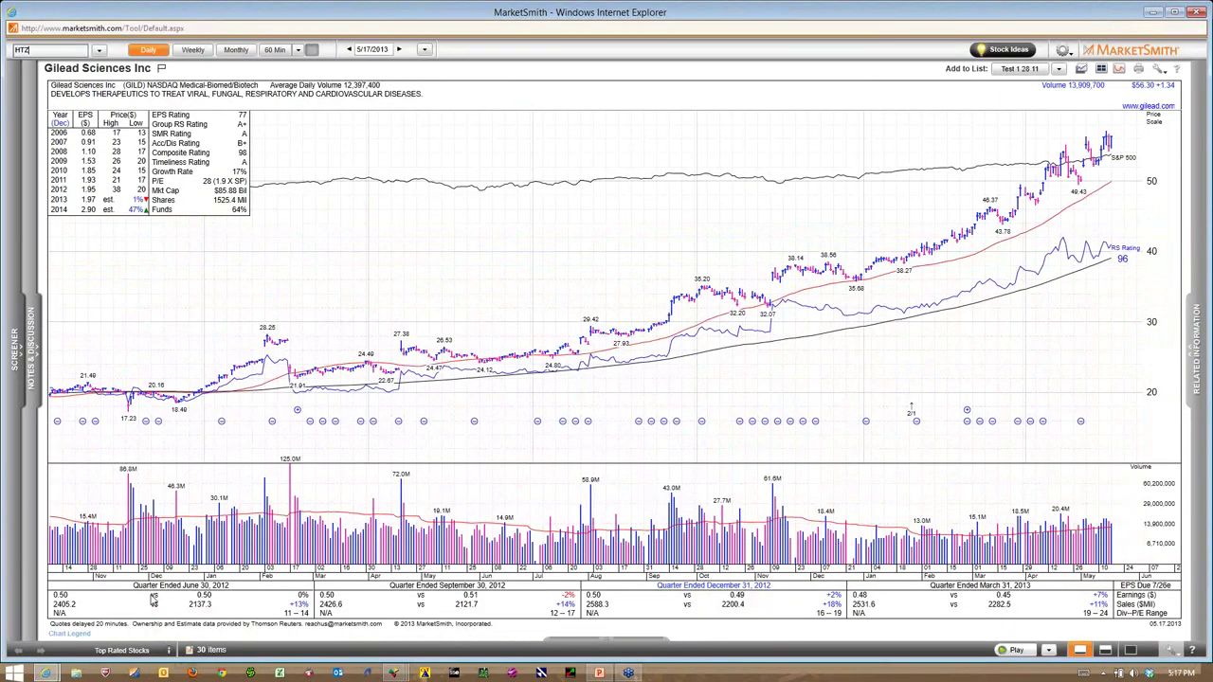
key("Return")
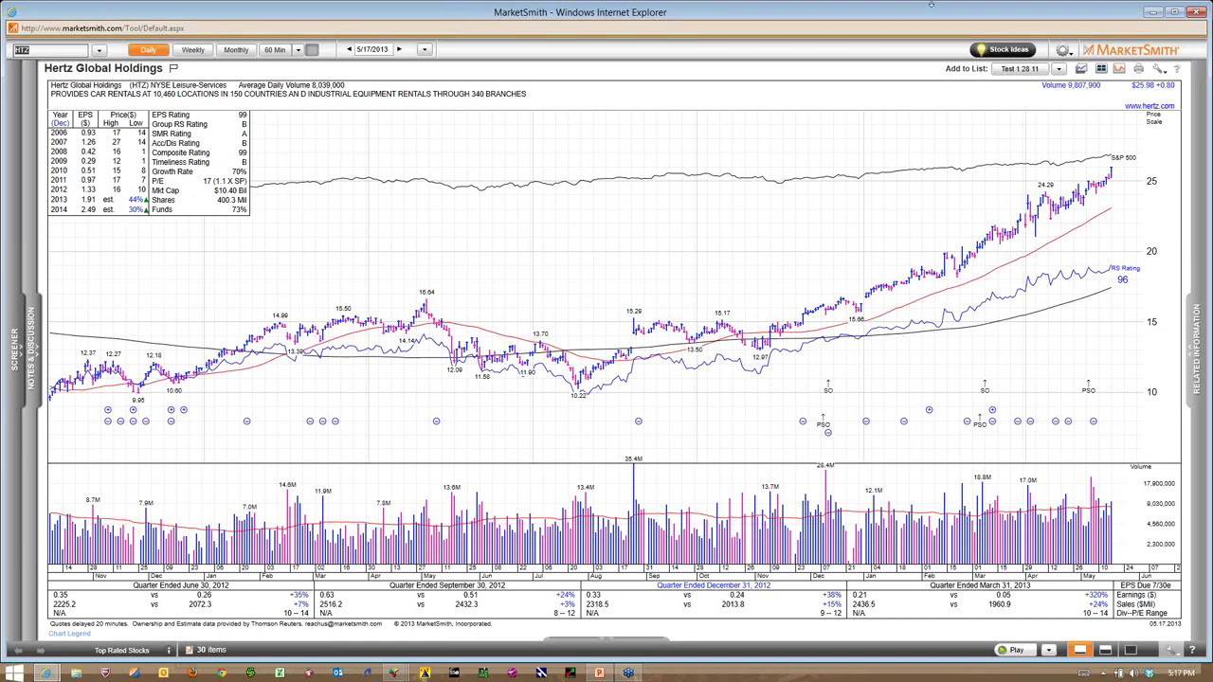
left_click(1155, 14)
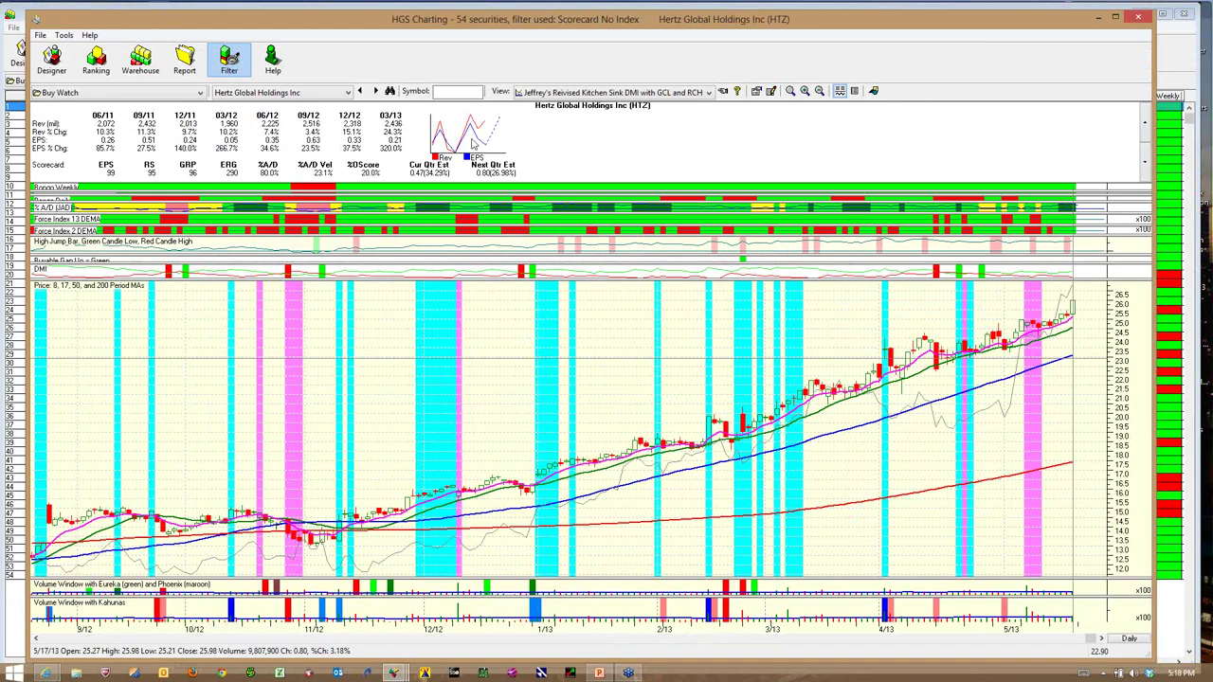
Advance the Buy Watch chart to Lions Gate Entertainment (LGF) and launch Magenta Trader
left_click(376, 92)
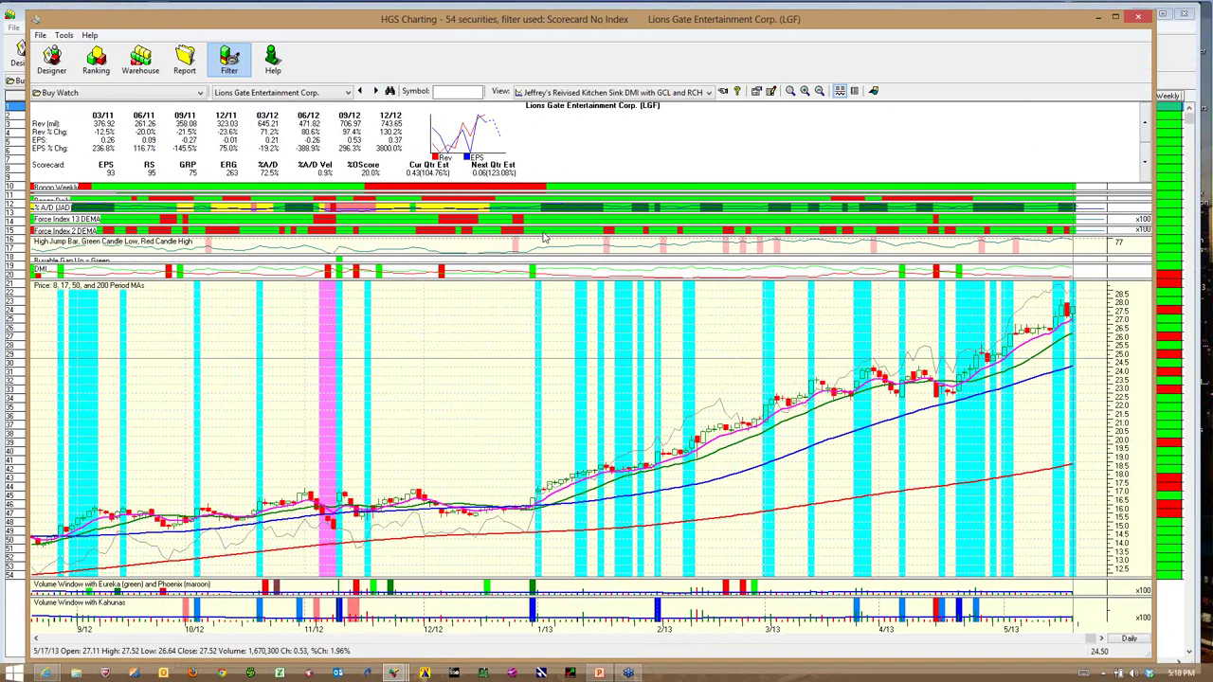
left_click(509, 672)
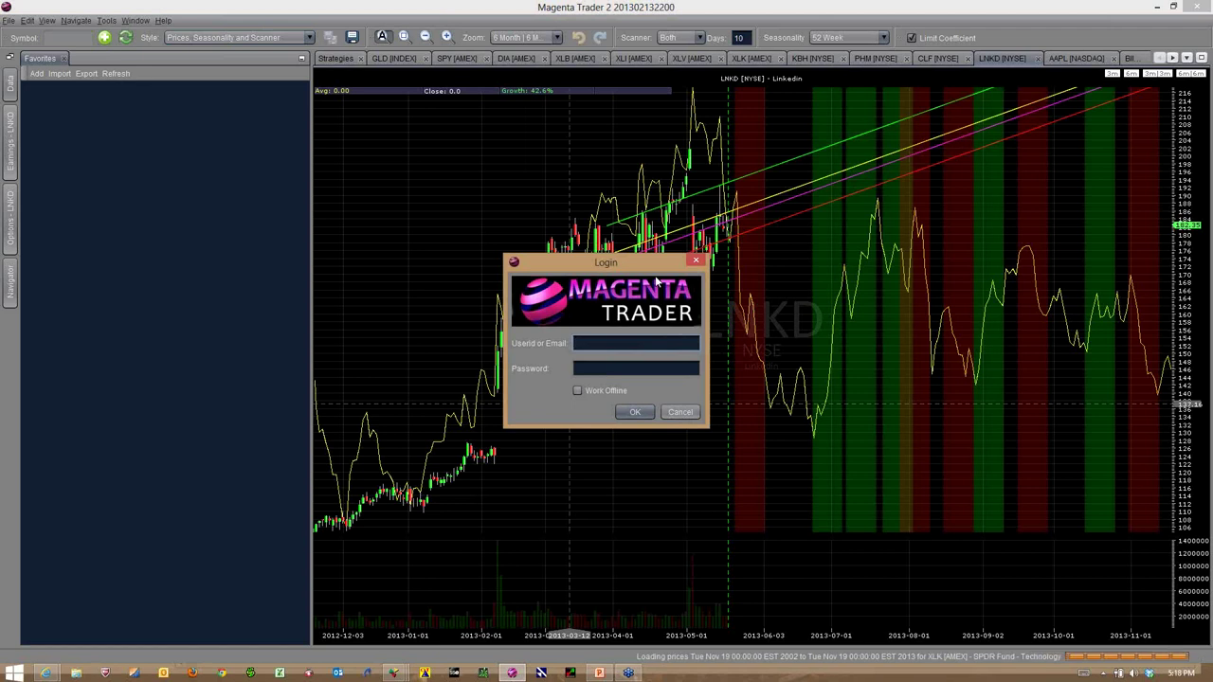
Log in to Magenta Trader with the user ID and account password
key("Tab")
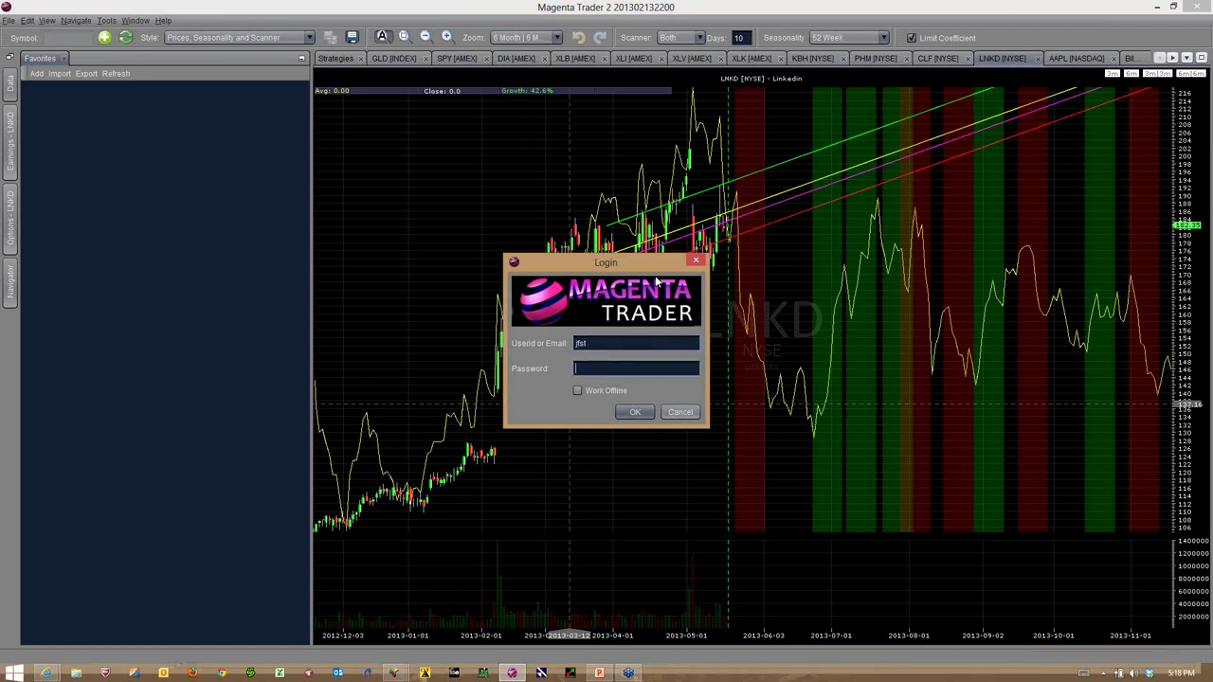
type("******")
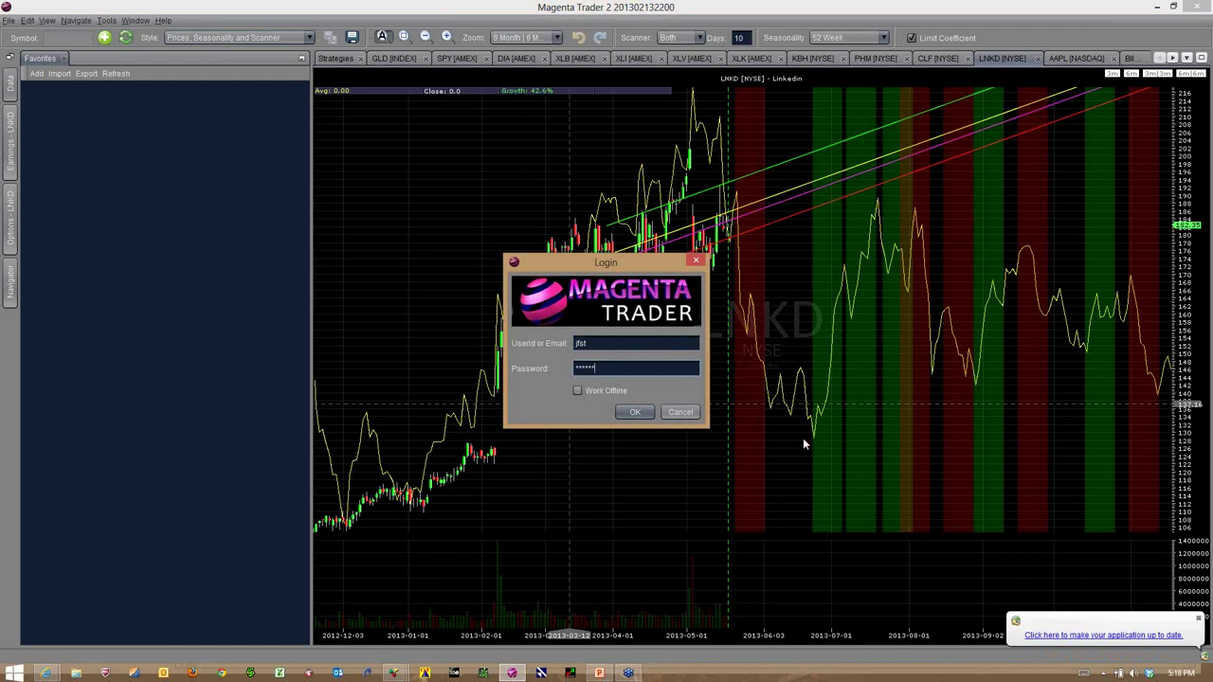
left_click(635, 412)
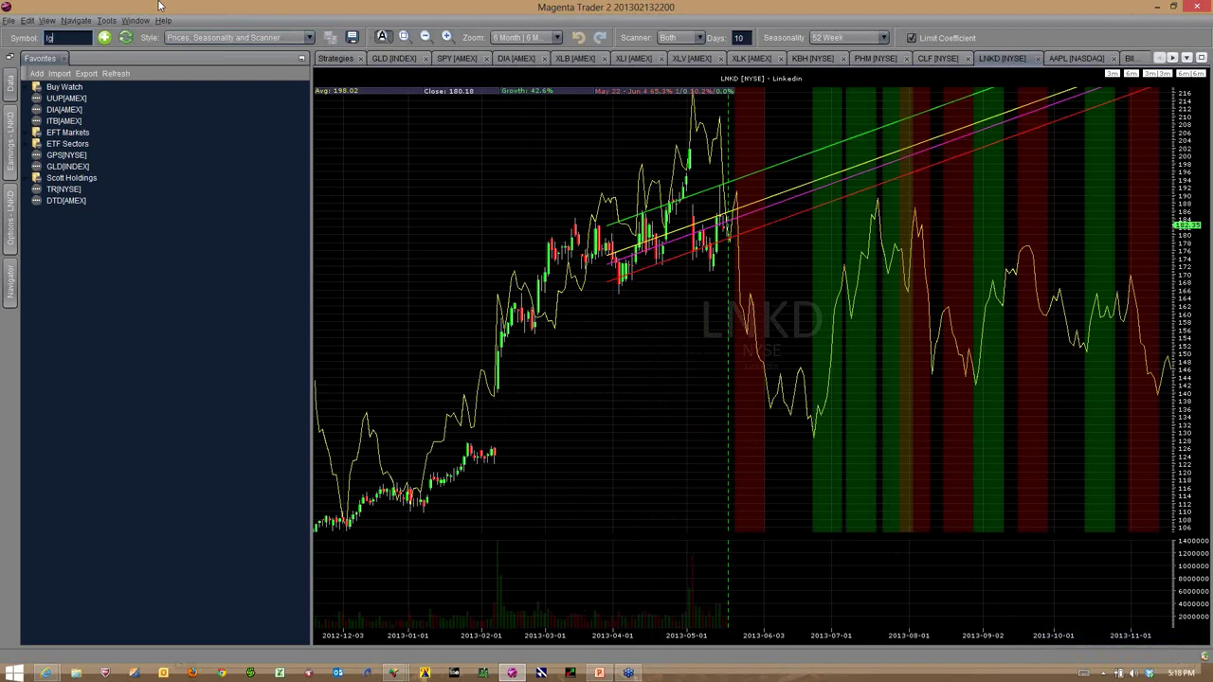
Open a new chart for LGF [NYSE] Lions Gate Entertainment
key("Return")
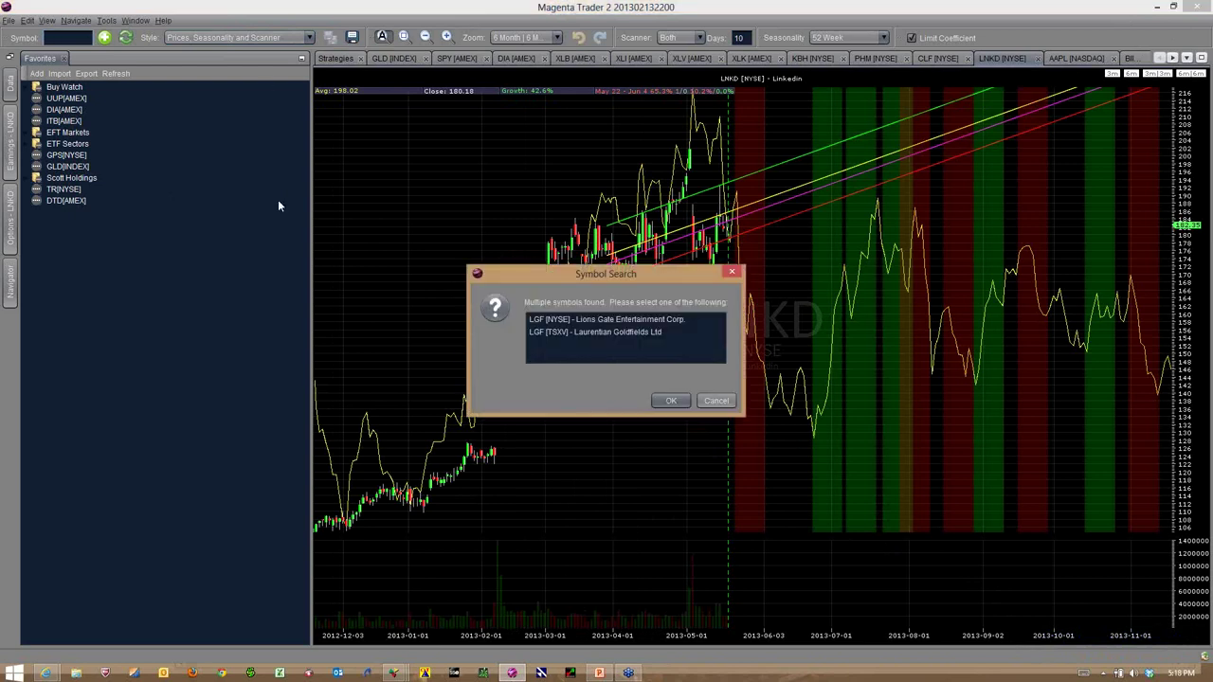
left_click(608, 319)
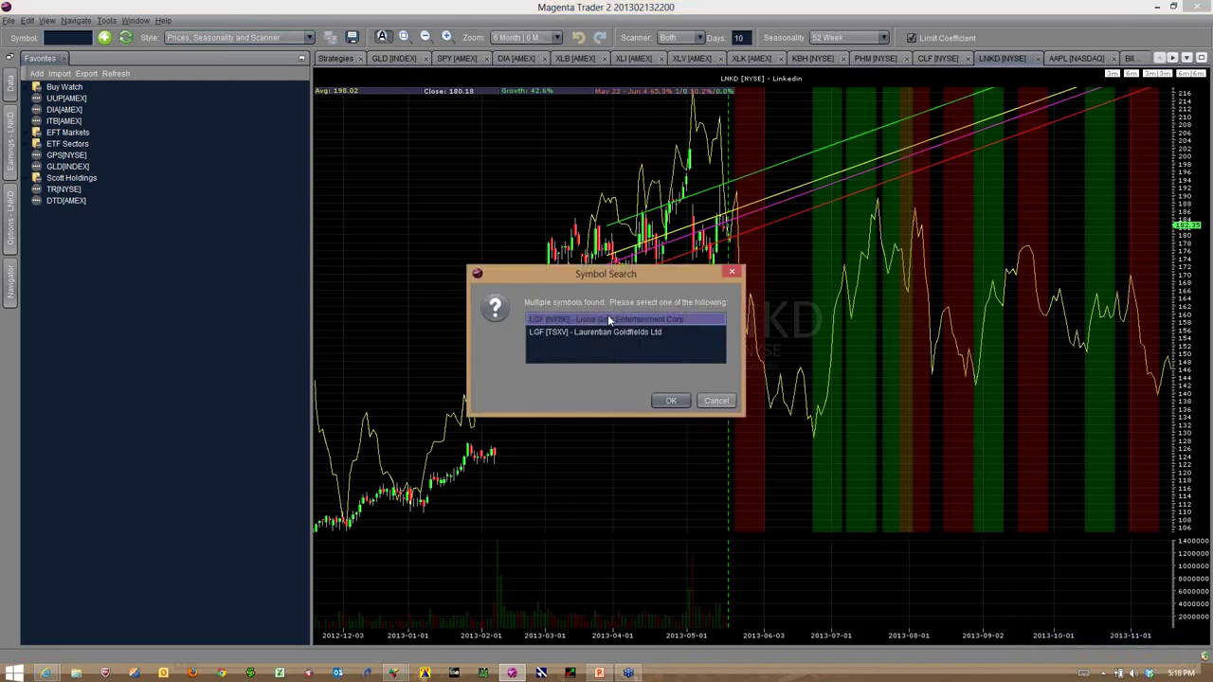
left_click(656, 399)
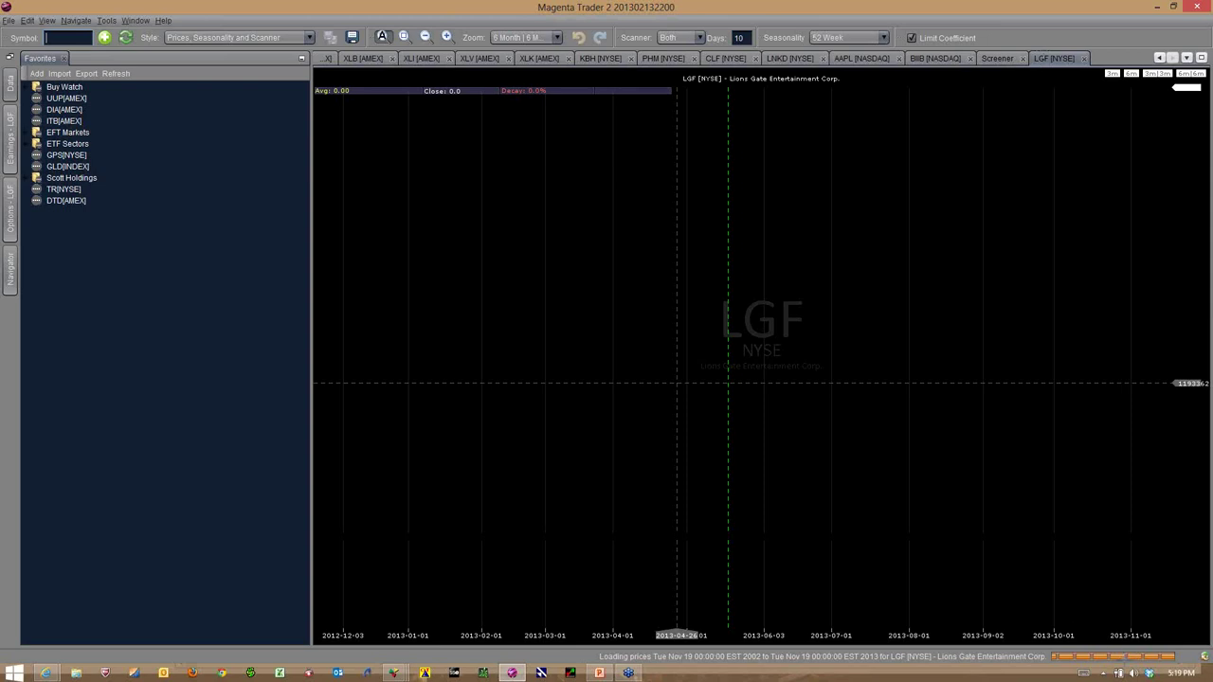
Try switching to PowerPoint and back, then closing the unresponsive Magenta Trader window from the taskbar
mouse_move(1203, 678)
left_click(600, 673)
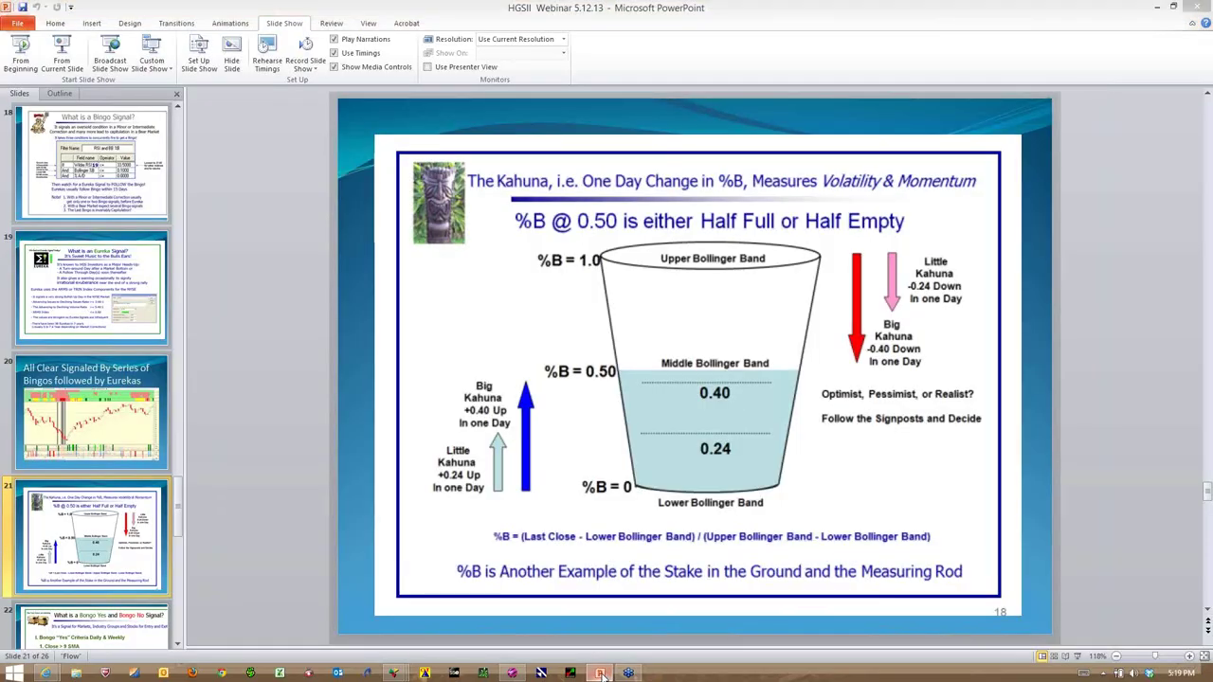
left_click(600, 673)
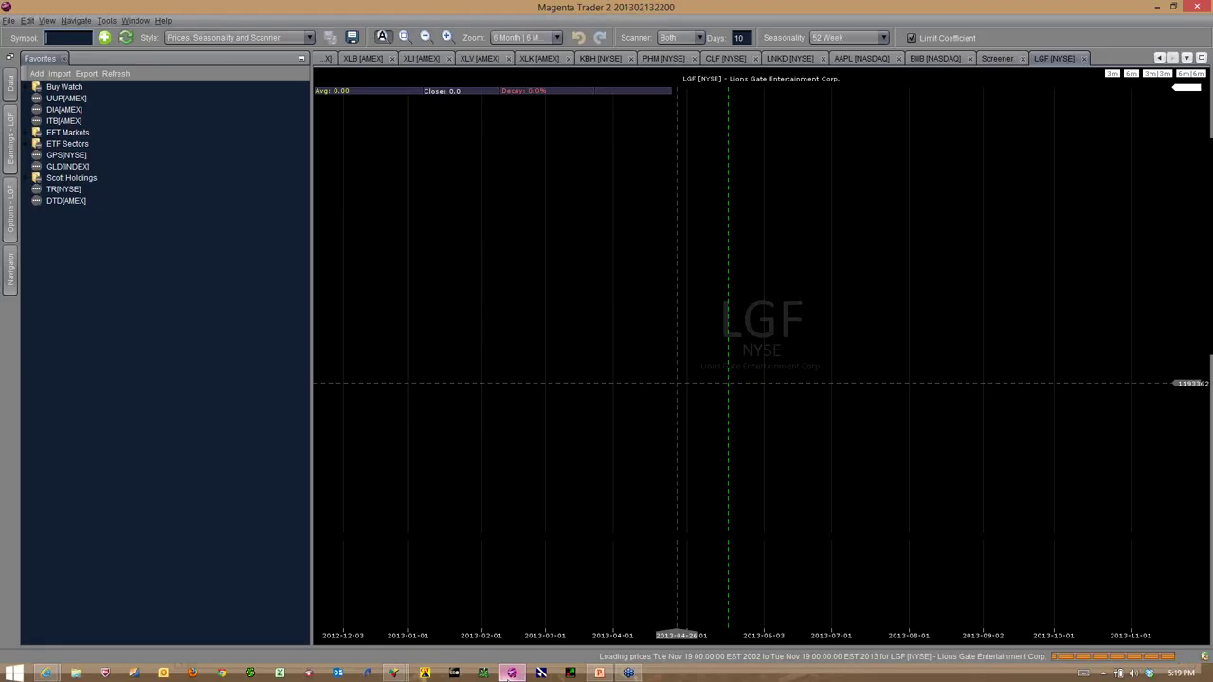
right_click(511, 673)
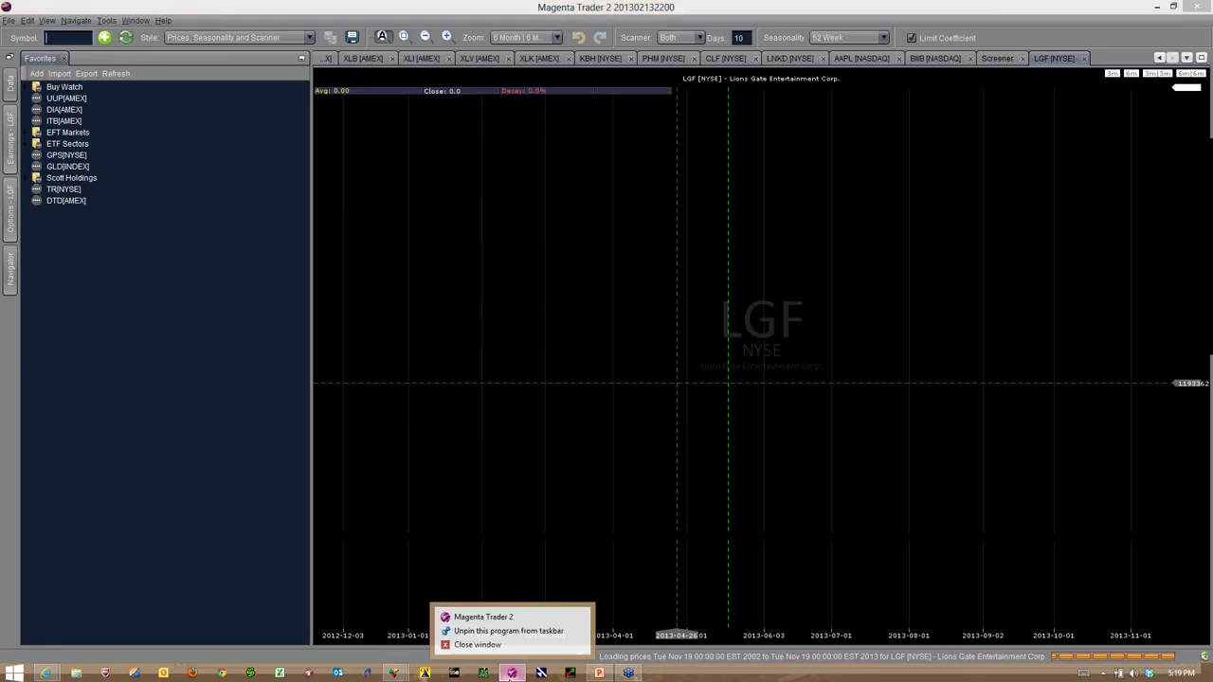
left_click(511, 672)
mouse_move(511, 673)
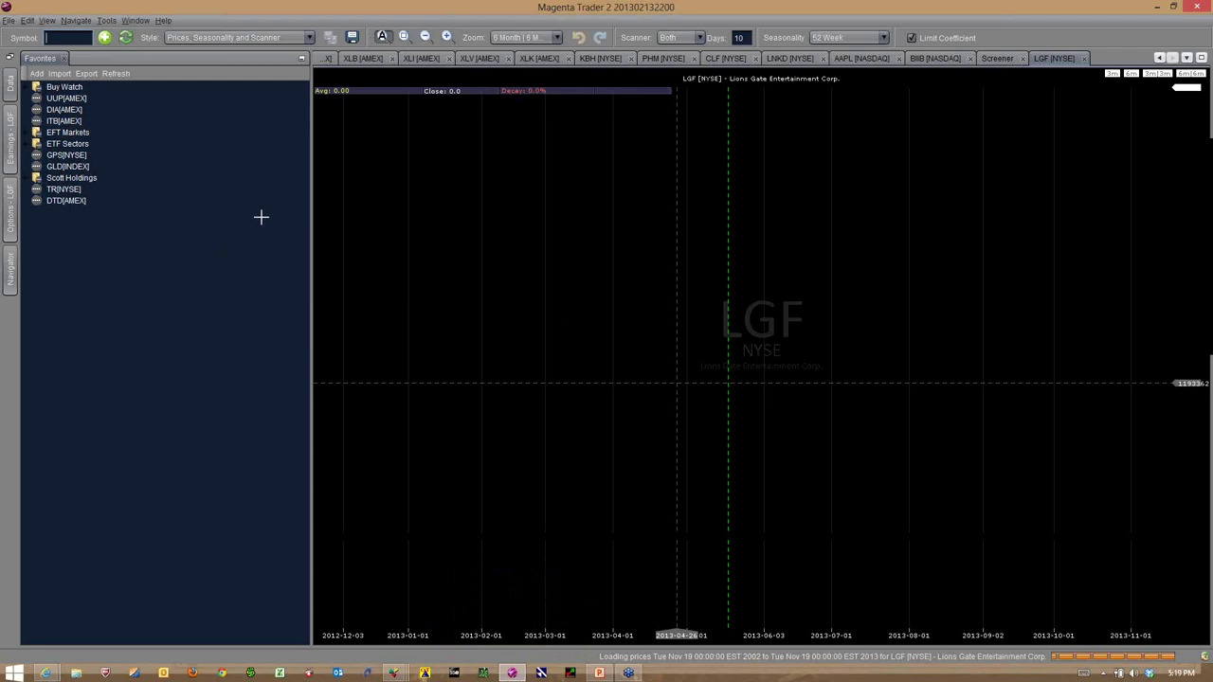
End the frozen magentatrader2 process in Task Manager and relaunch Magenta Trader
key("ctrl+shift+Escape")
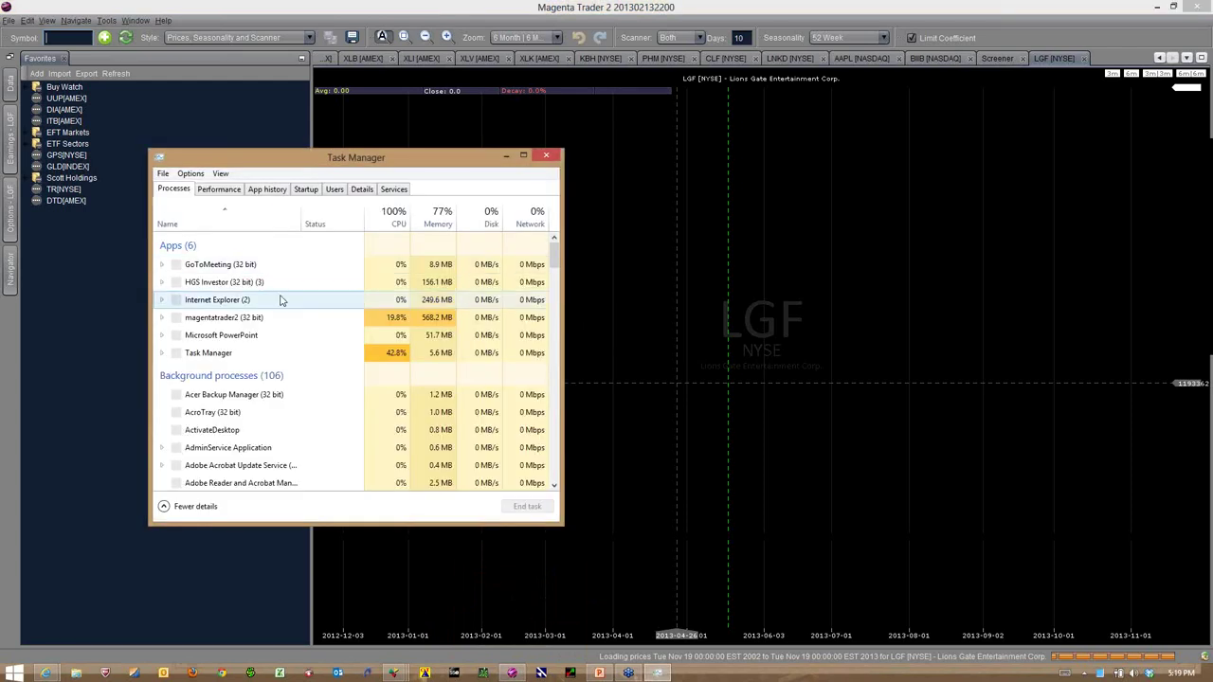
left_click(323, 323)
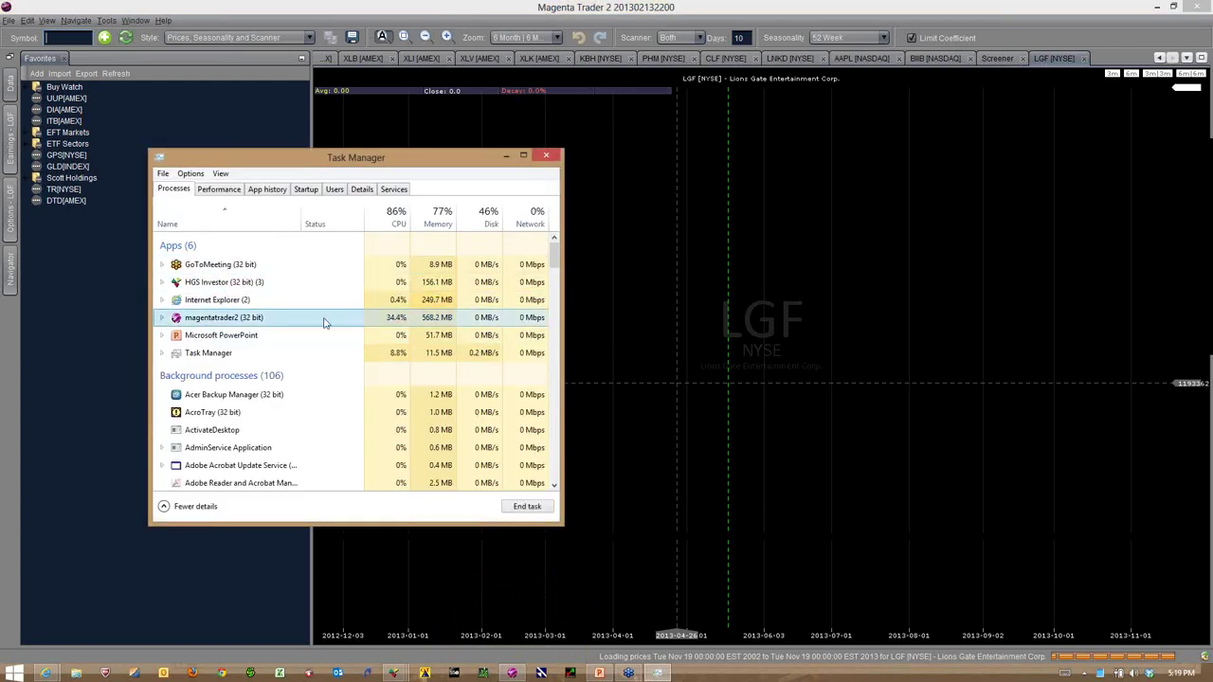
left_click(523, 507)
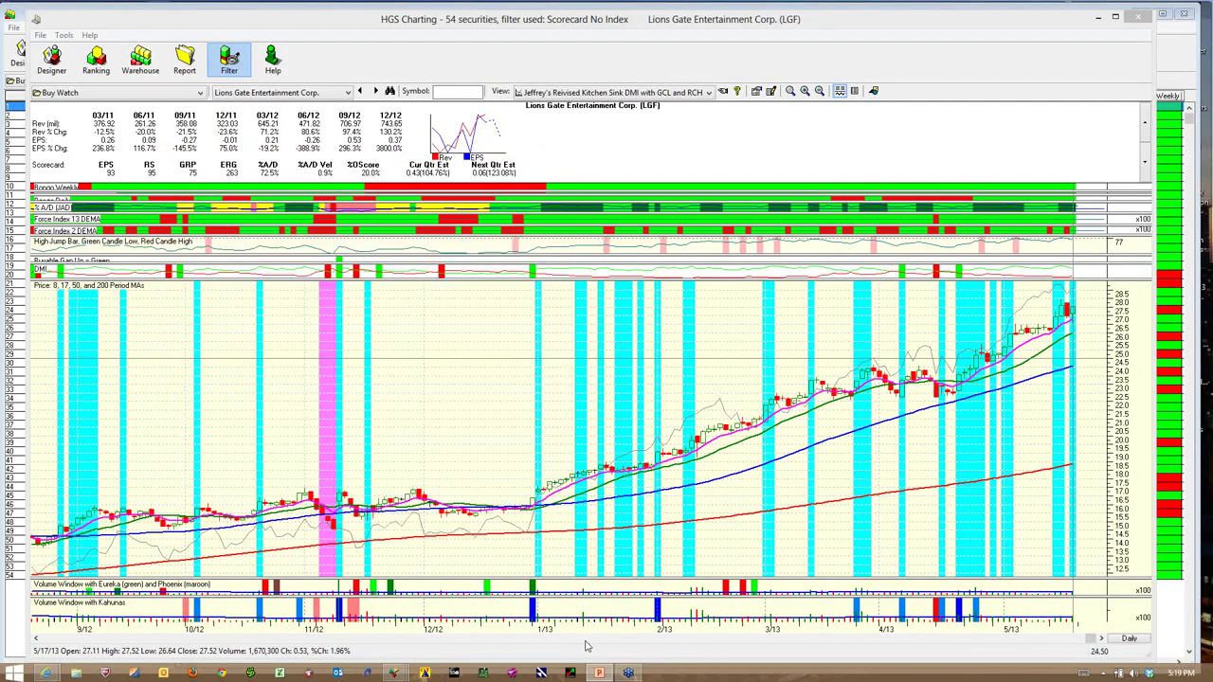
left_click(511, 673)
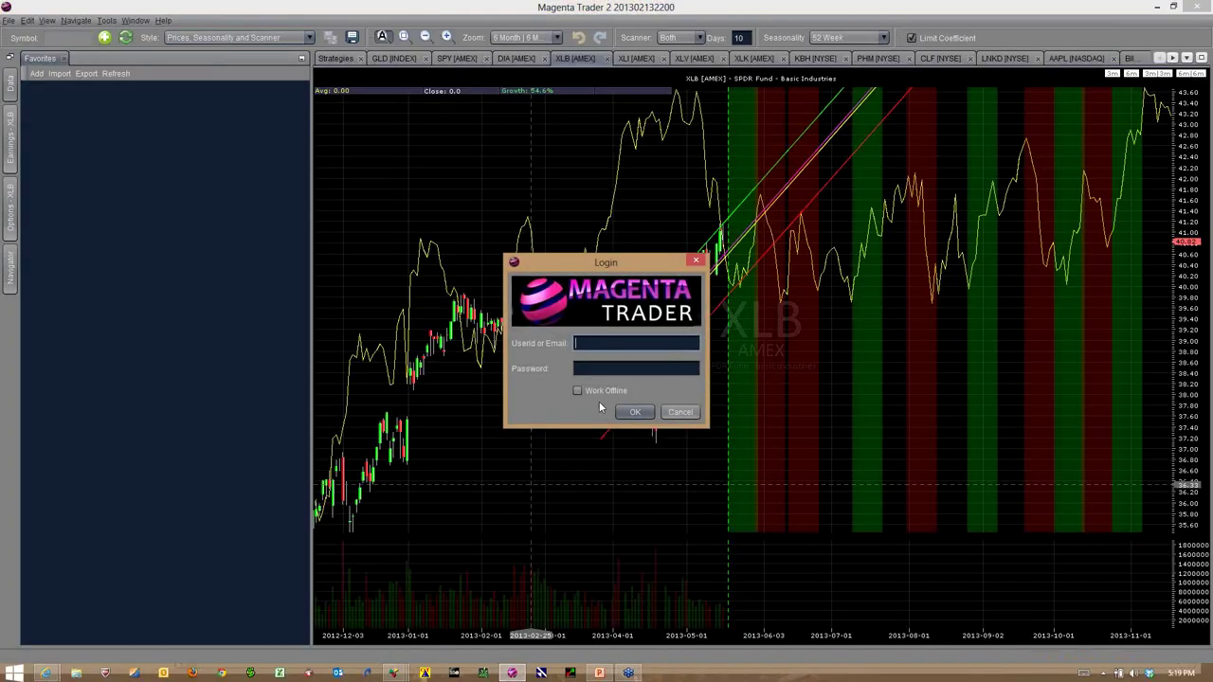
Log back in to Magenta Trader with the user ID and account password
type("jfst")
key("Tab")
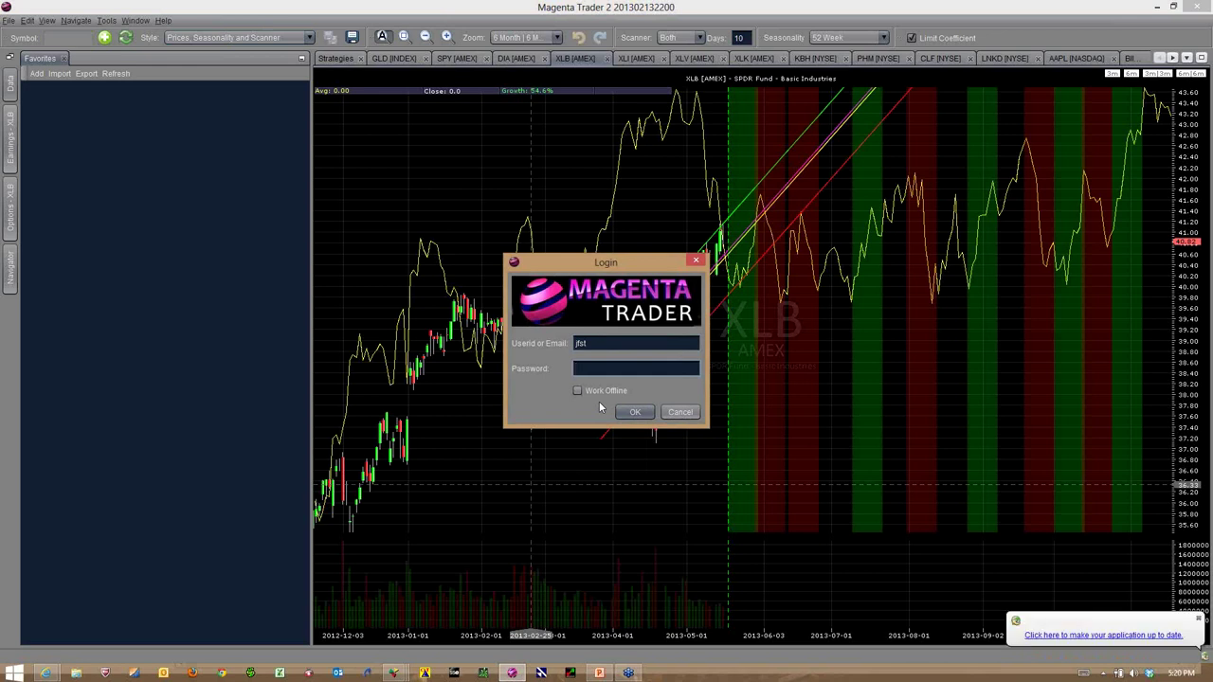
type("******")
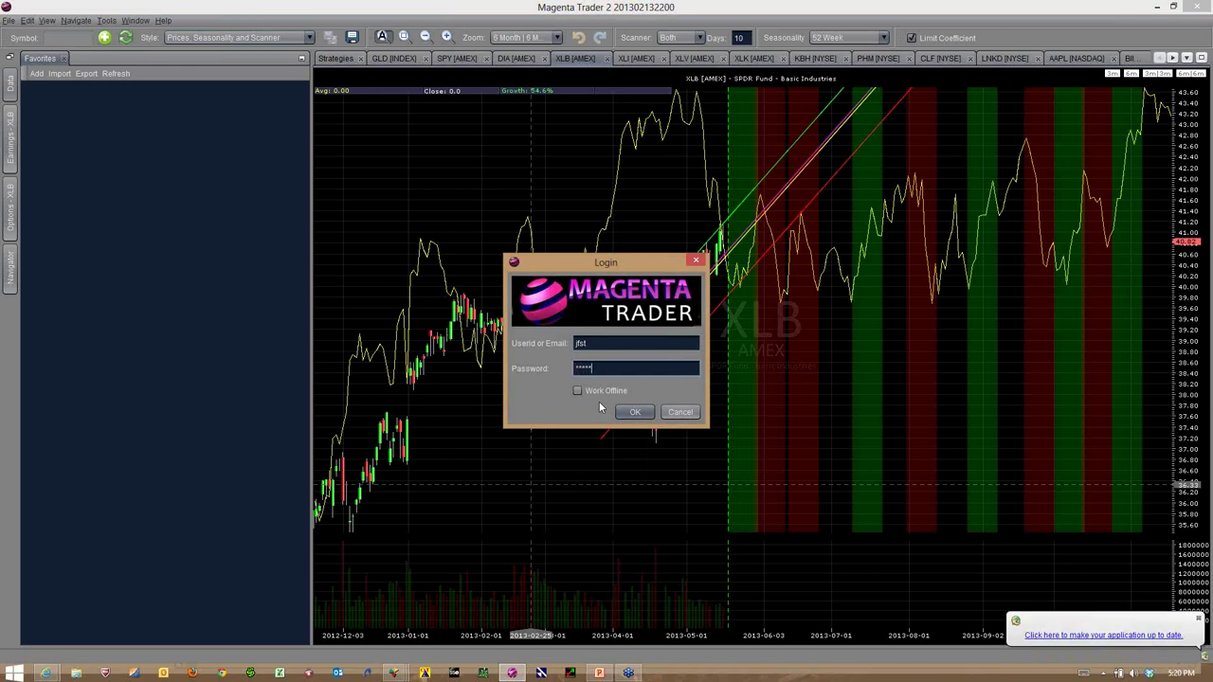
left_click(635, 412)
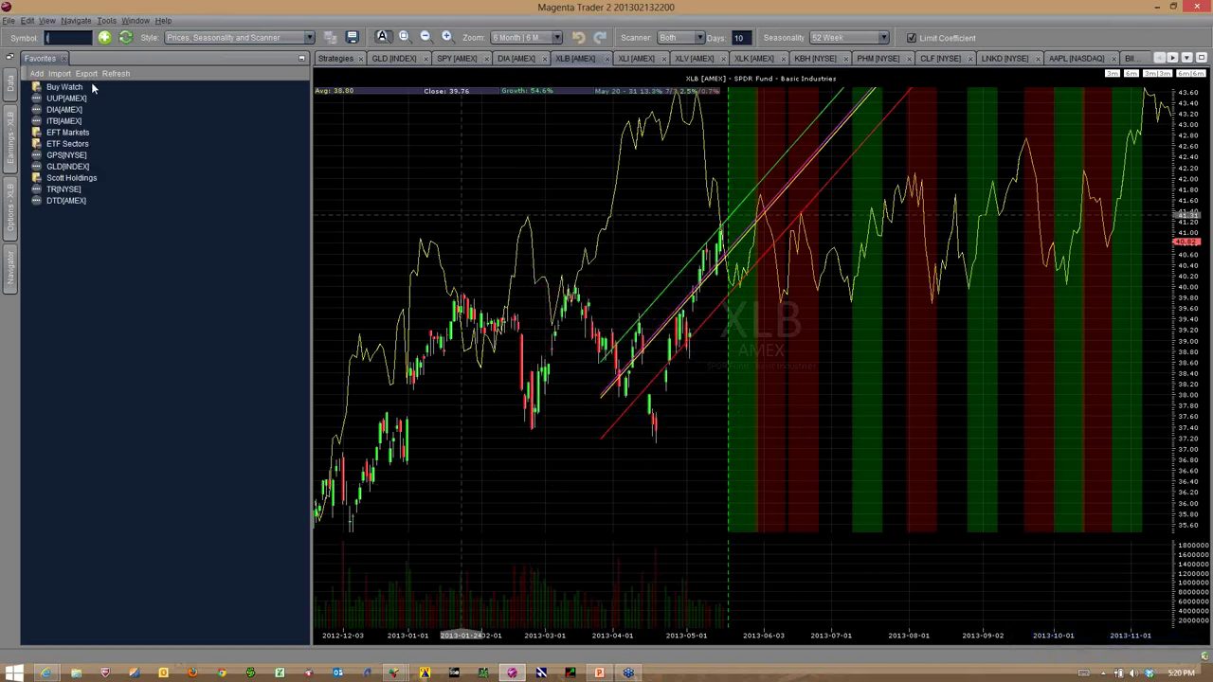
Search for LGF and open the LGF [NYSE] Lions Gate Entertainment chart
type("igf")
key("Return")
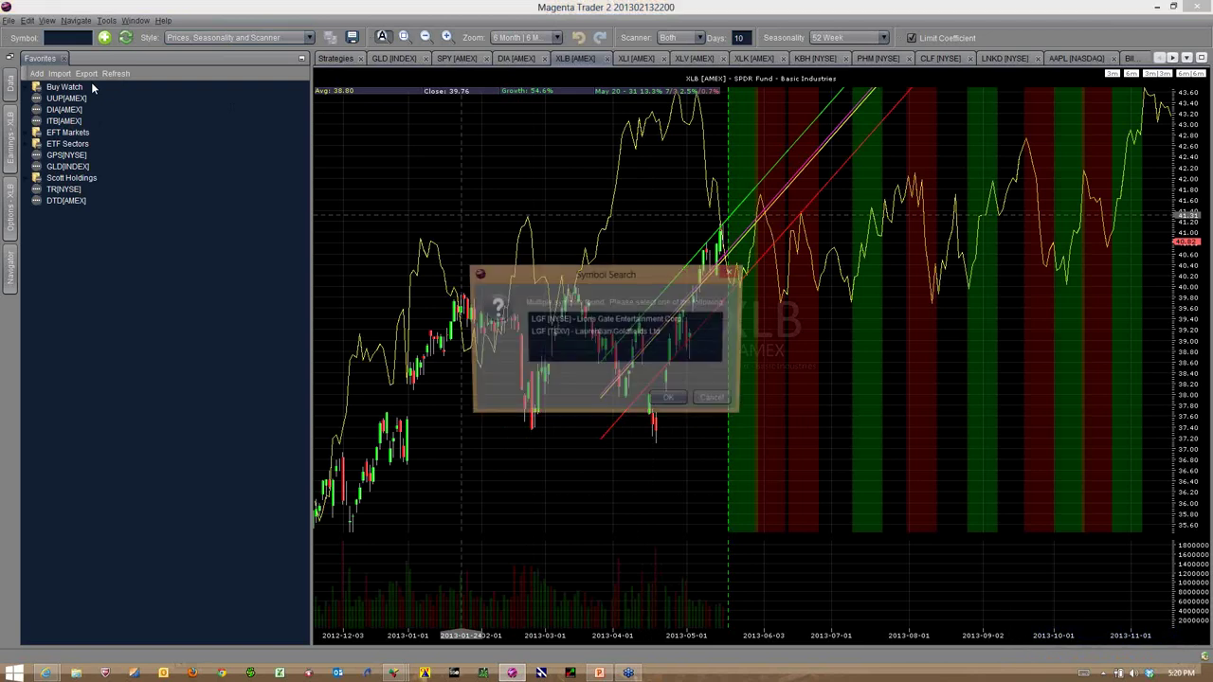
left_click(597, 322)
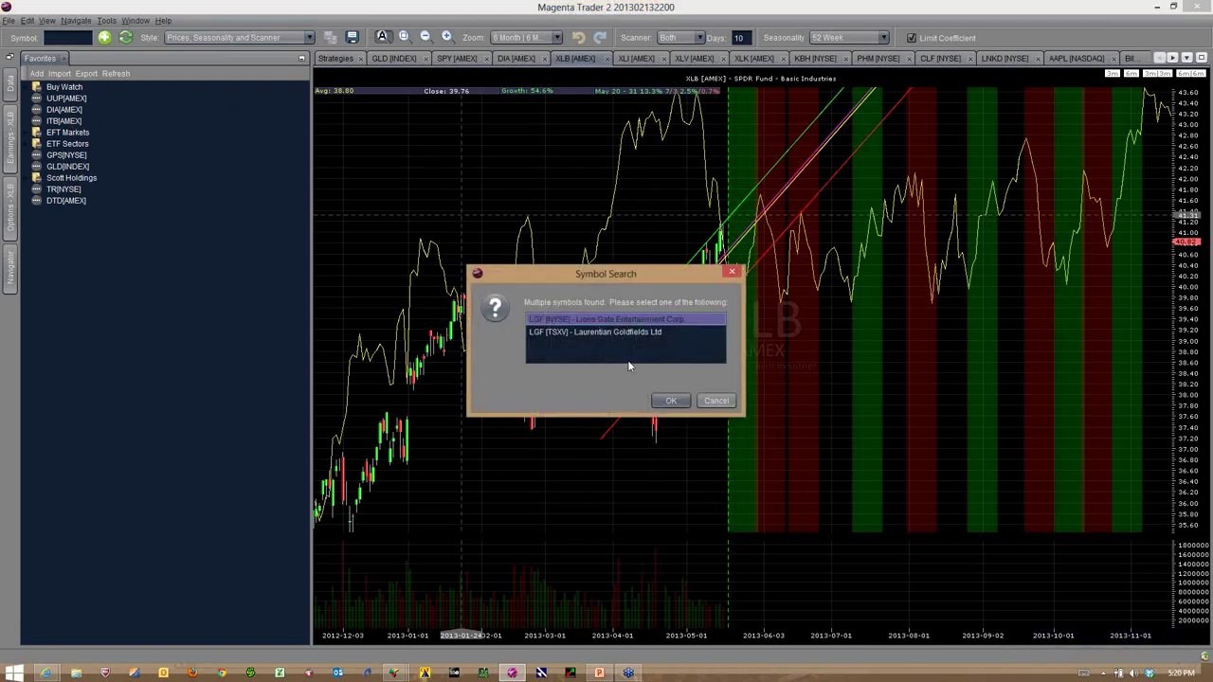
left_click(653, 400)
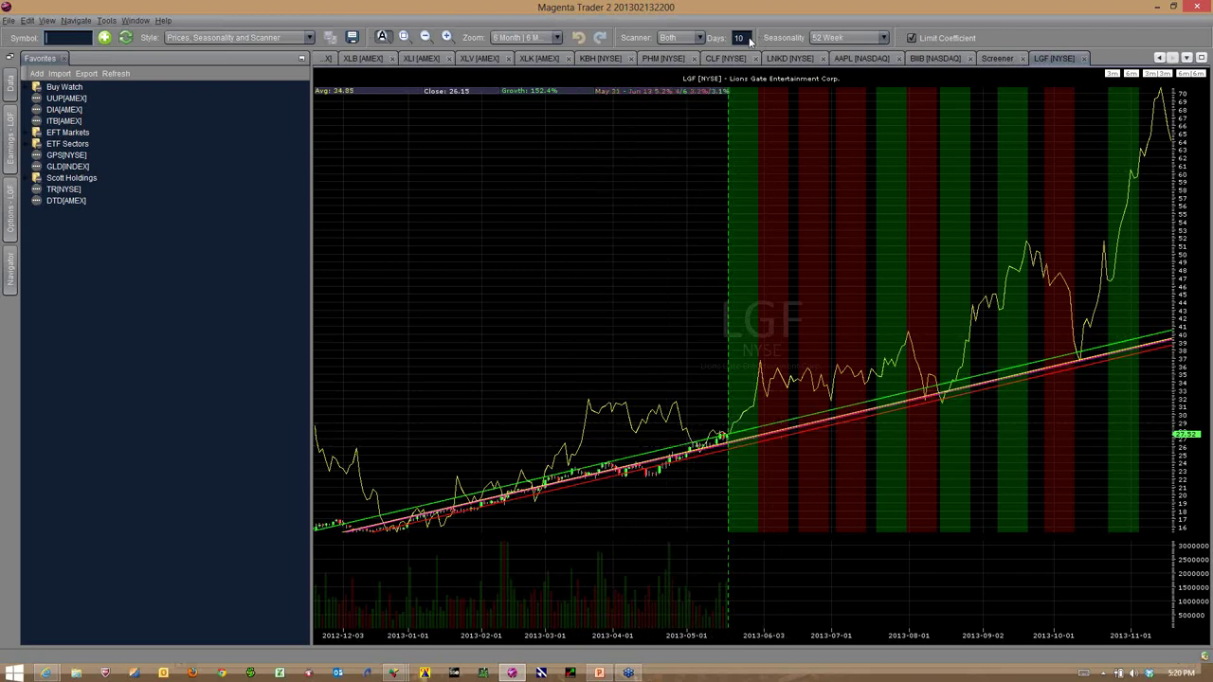
Change the seasonality scan period from 10 to 25 days
double_click(748, 40)
type("25")
key("Return")
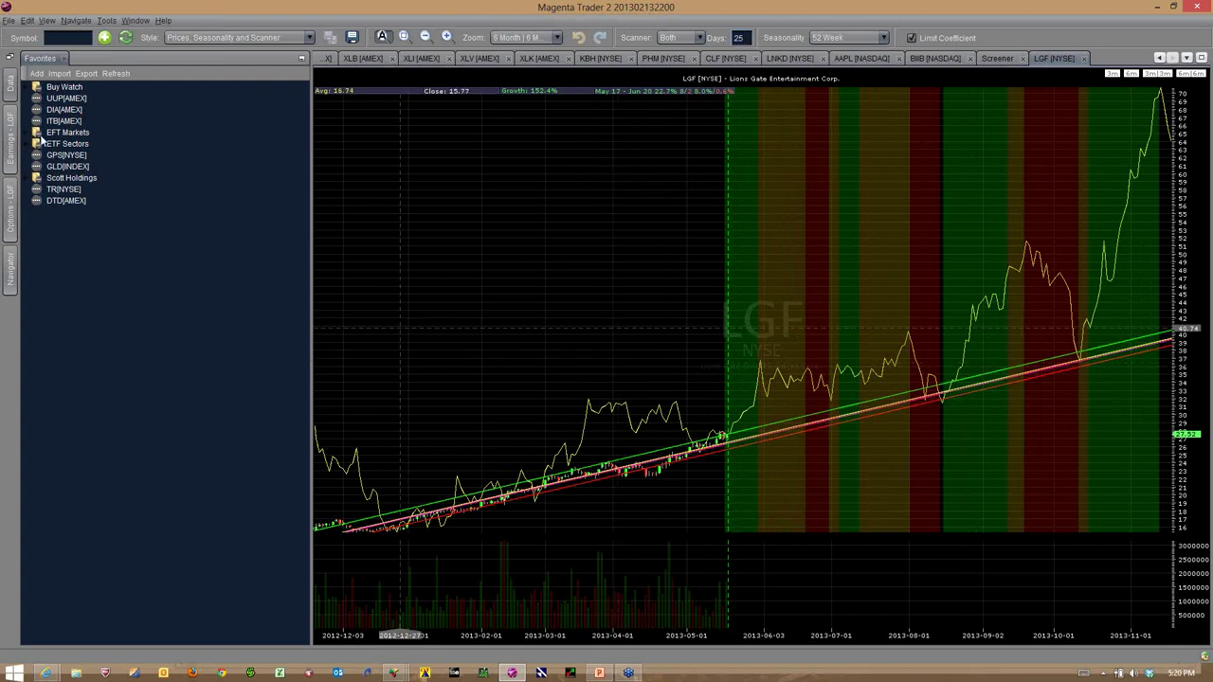
Review LGF's seasonality and trend line statistics on the Data tab, then close Magenta Trader
left_click(12, 85)
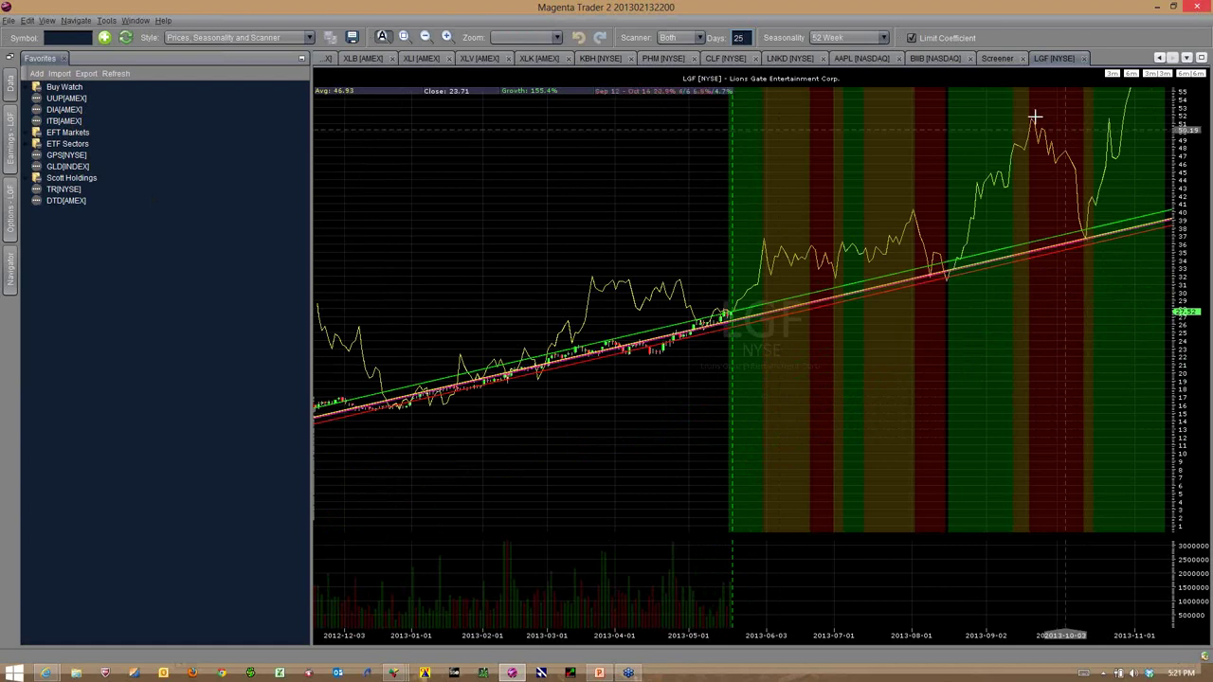
left_click(1195, 6)
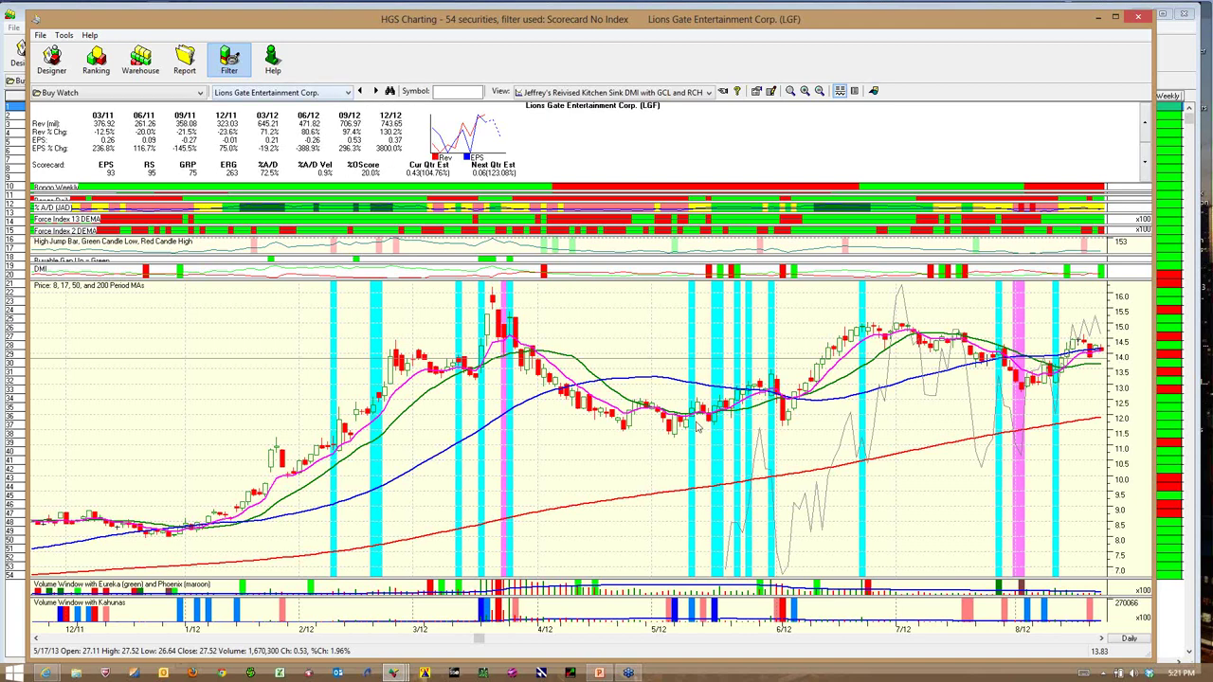
Chart Santarus (SNTS), Ryland Group and D.R. Horton, checking Horton's fundamentals figures
left_click(1090, 642)
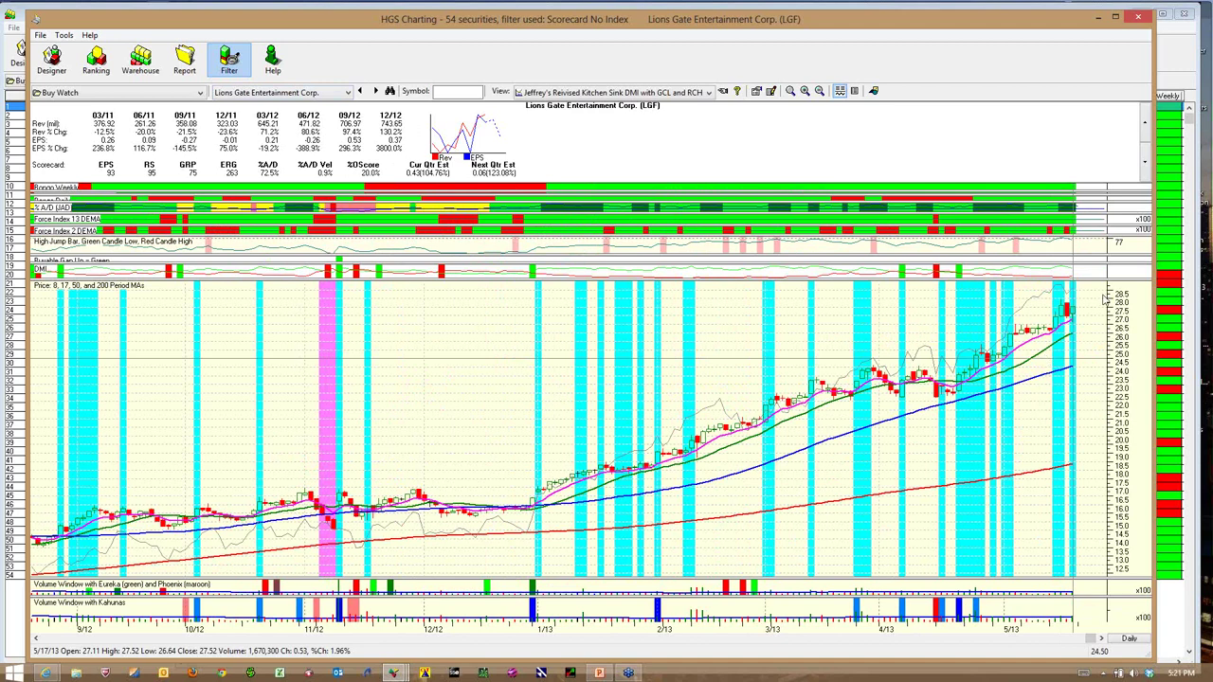
left_click(352, 93)
left_click(245, 114)
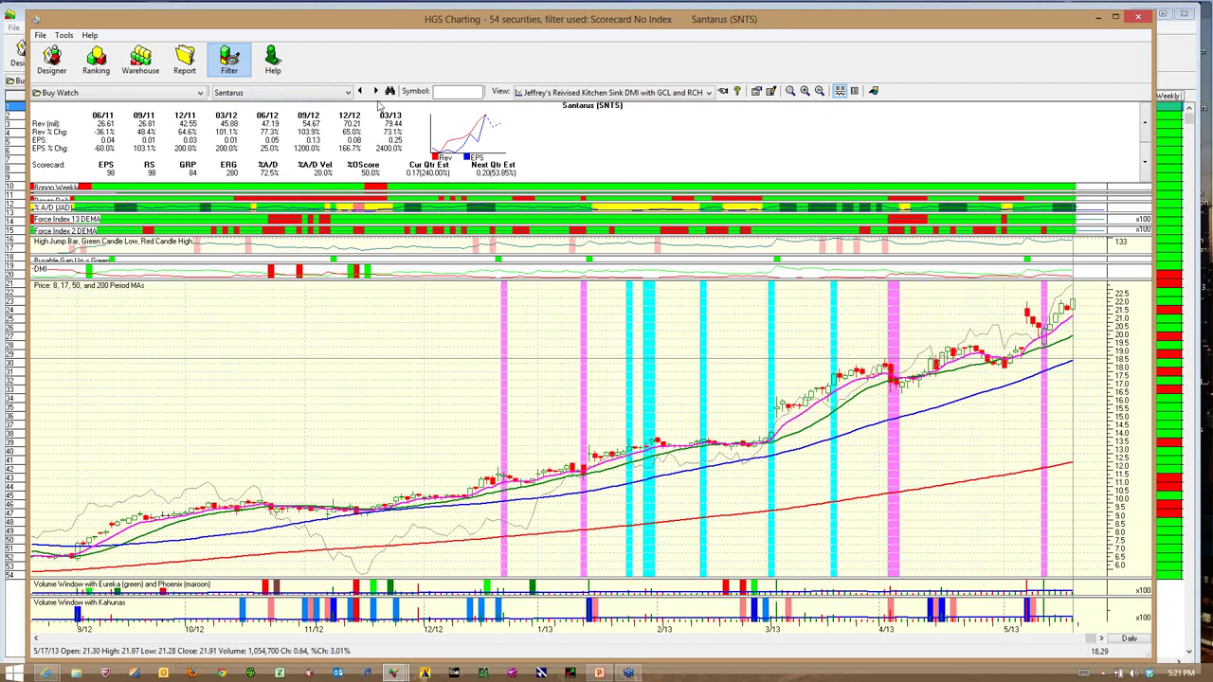
left_click(347, 93)
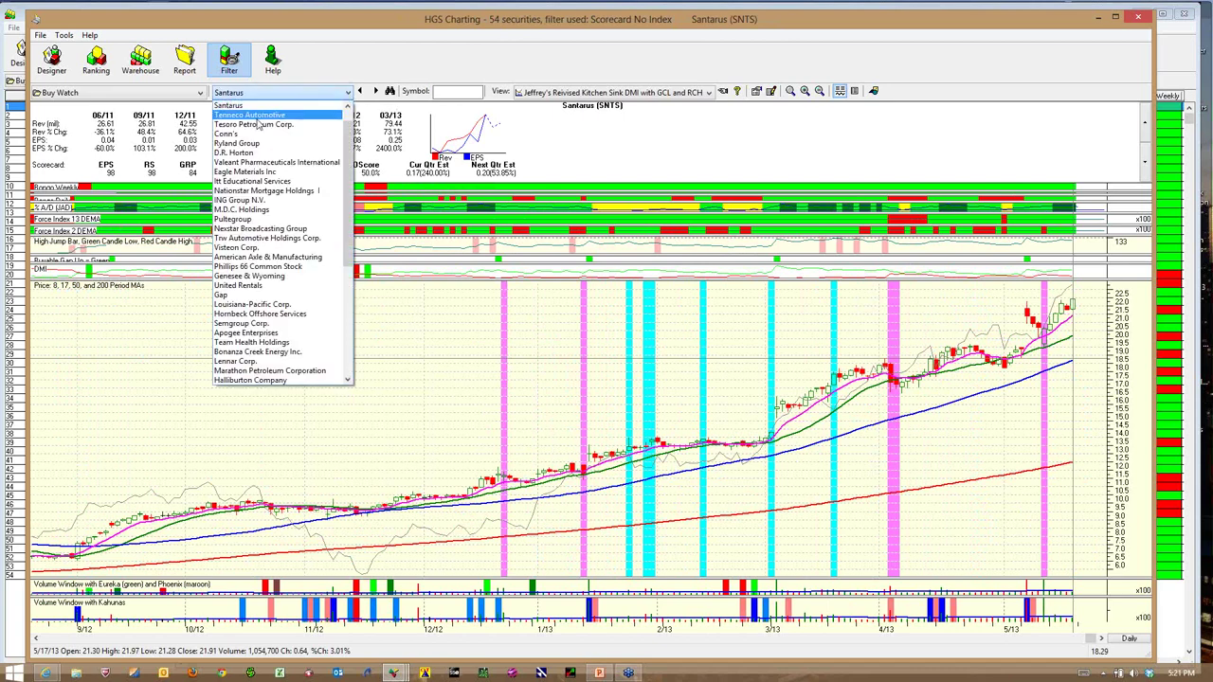
left_click(237, 144)
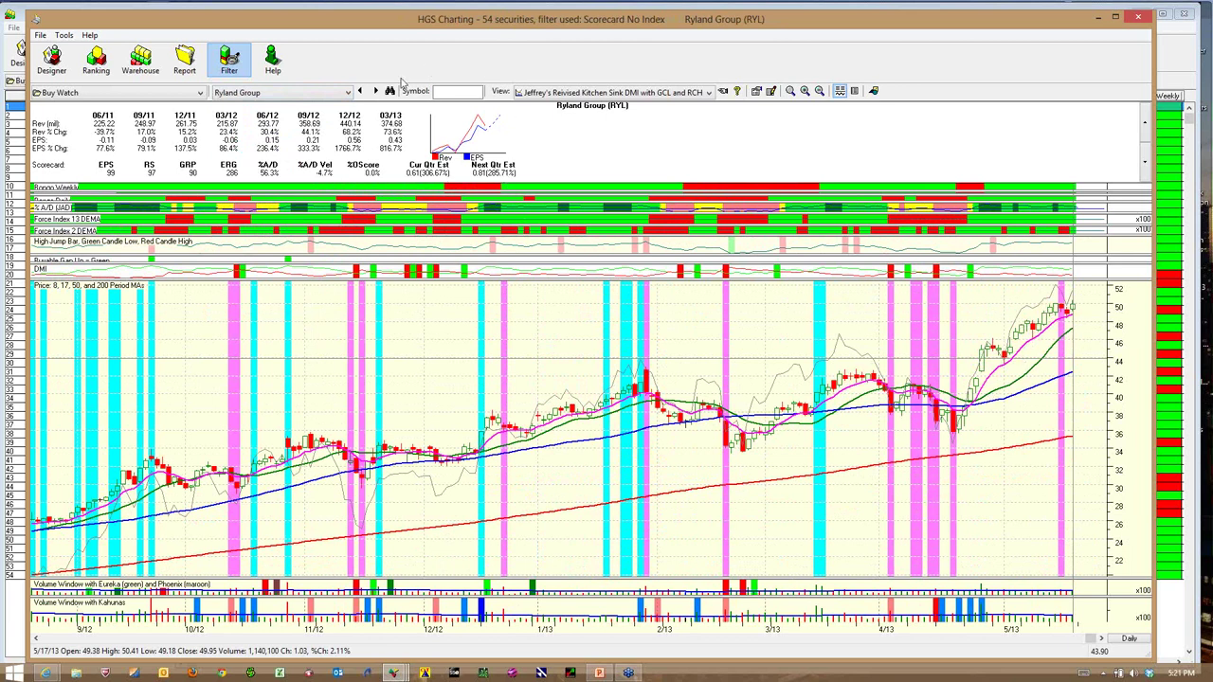
left_click(373, 91)
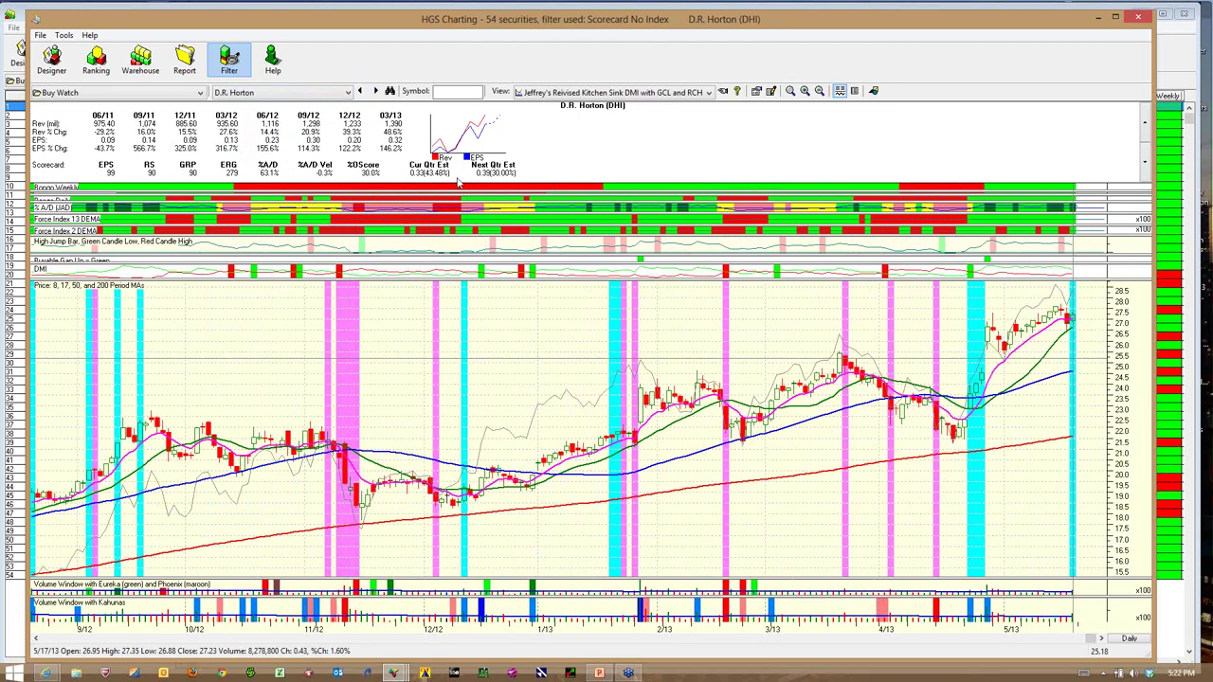
left_click(1145, 164)
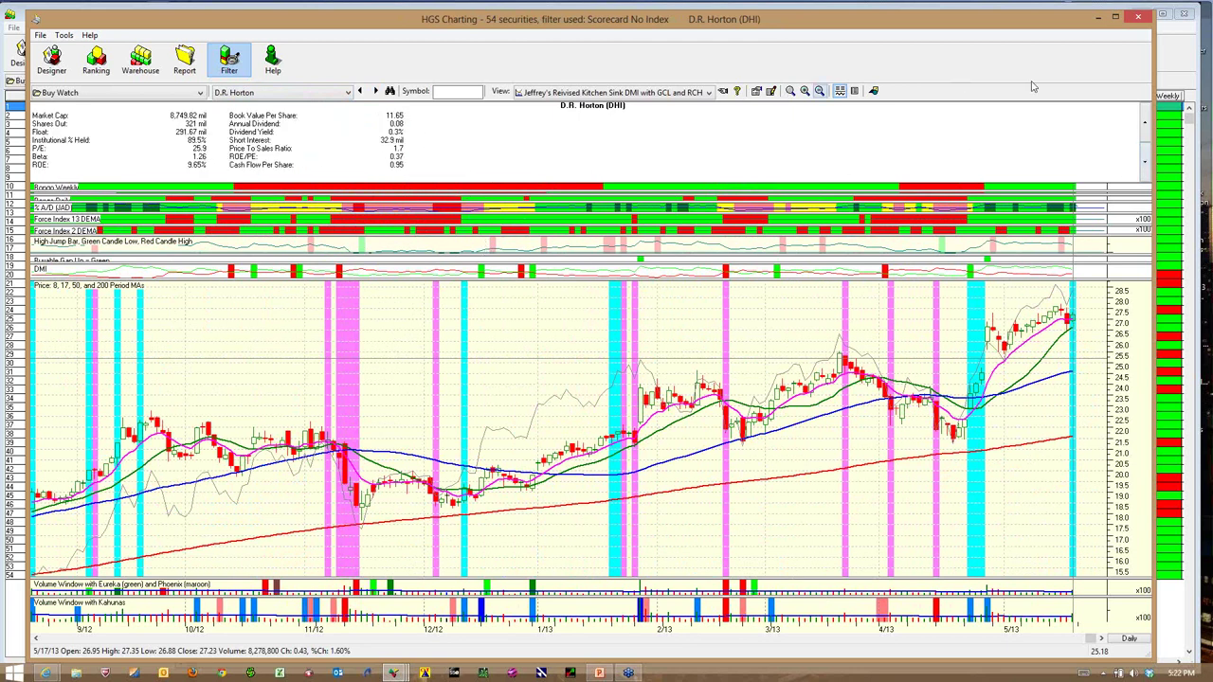
left_click(1145, 126)
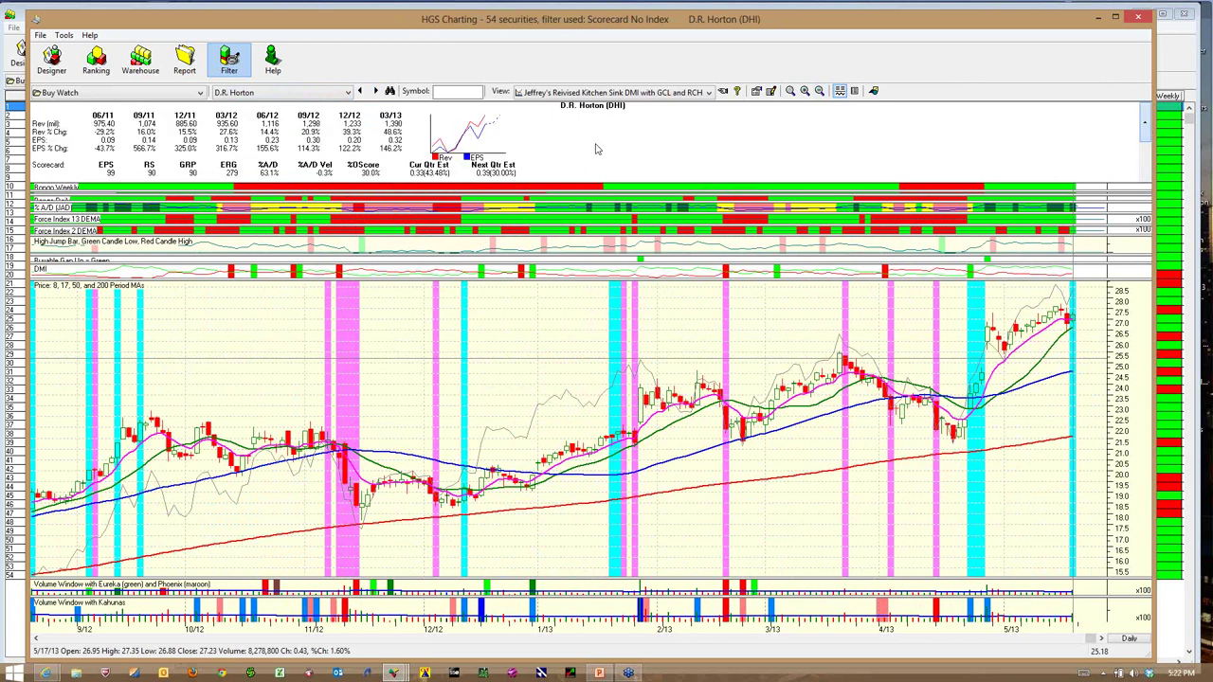
Chart Eagle Materials, then Nexstar Broadcasting Group (NXST)
left_click(348, 92)
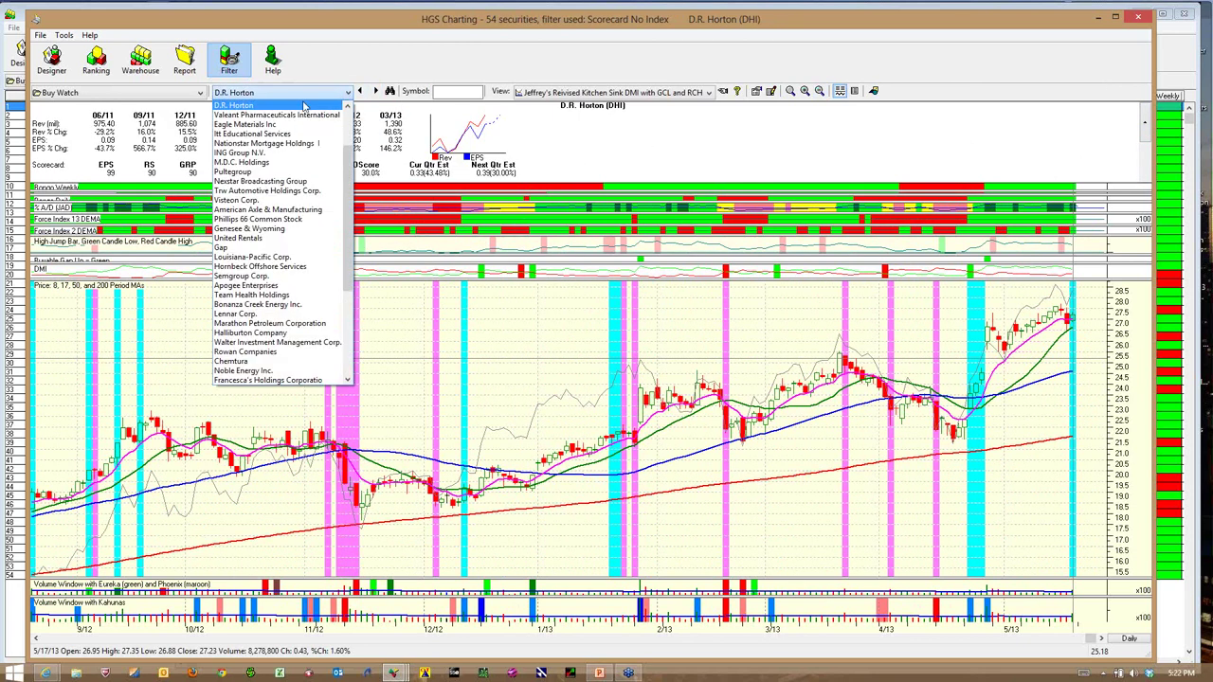
left_click(248, 124)
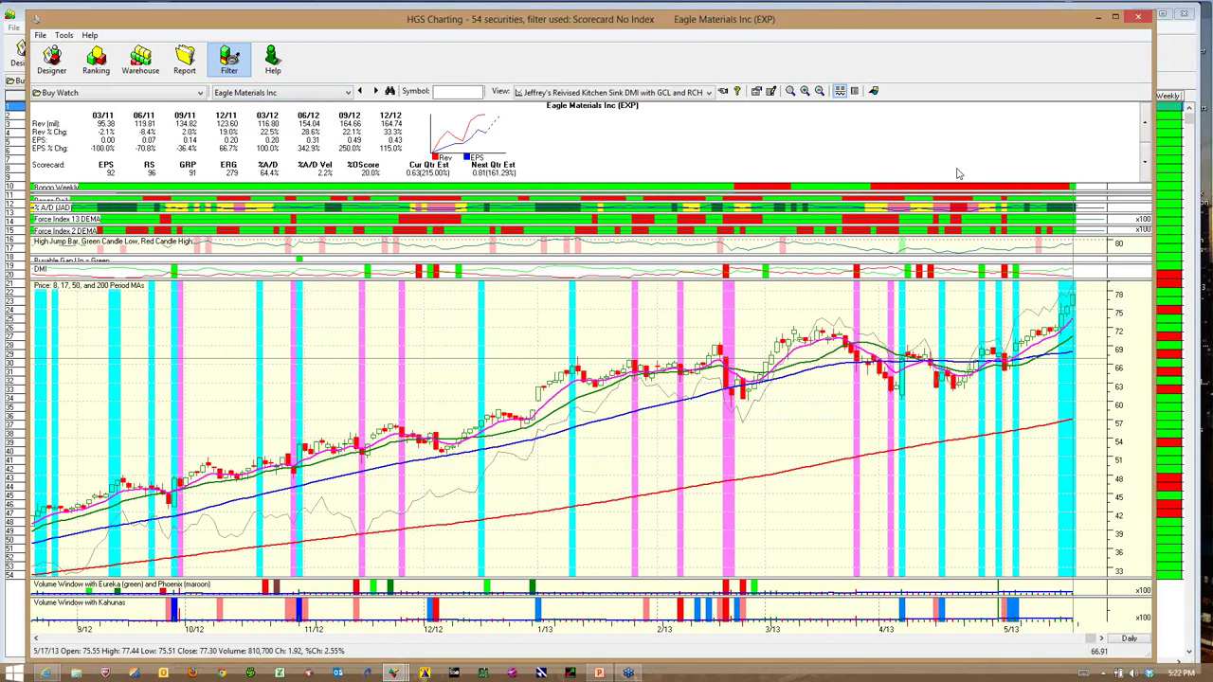
left_click(347, 93)
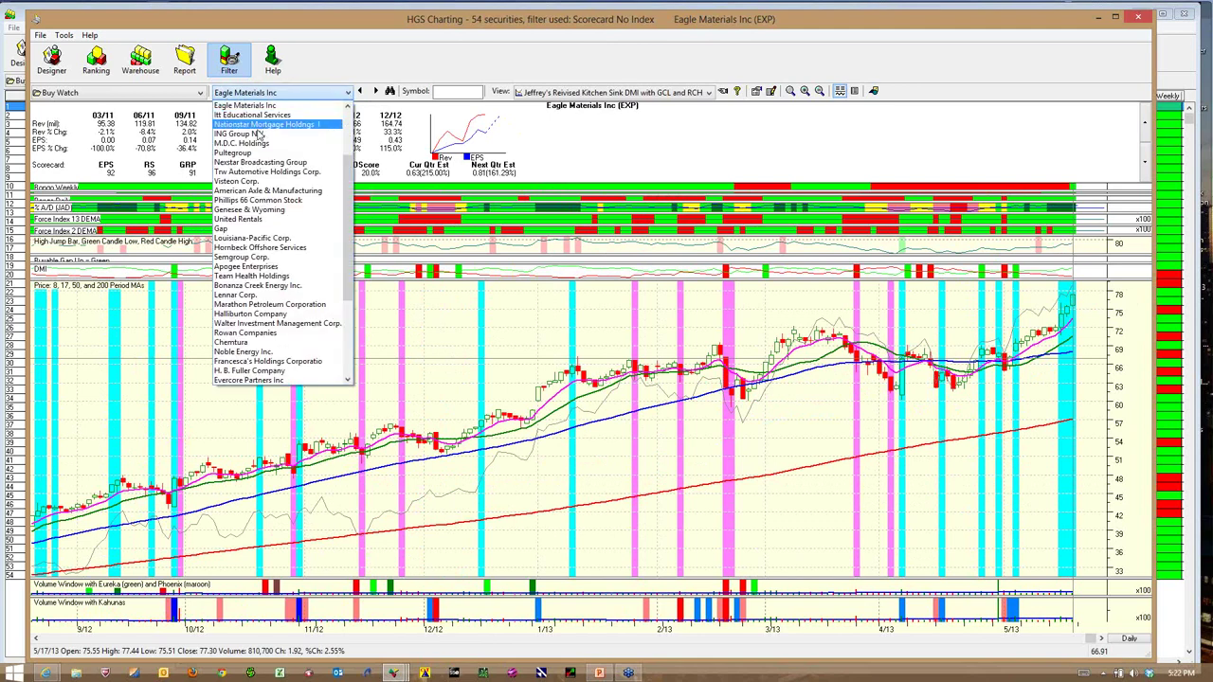
left_click(248, 162)
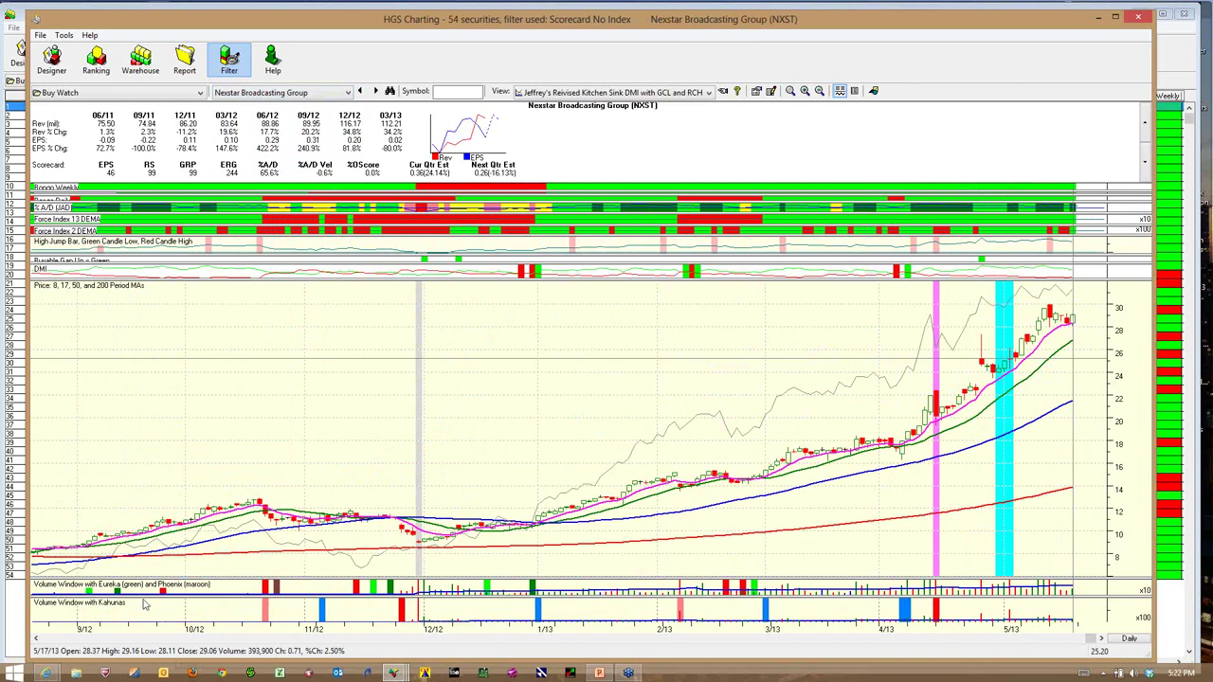
mouse_move(47, 674)
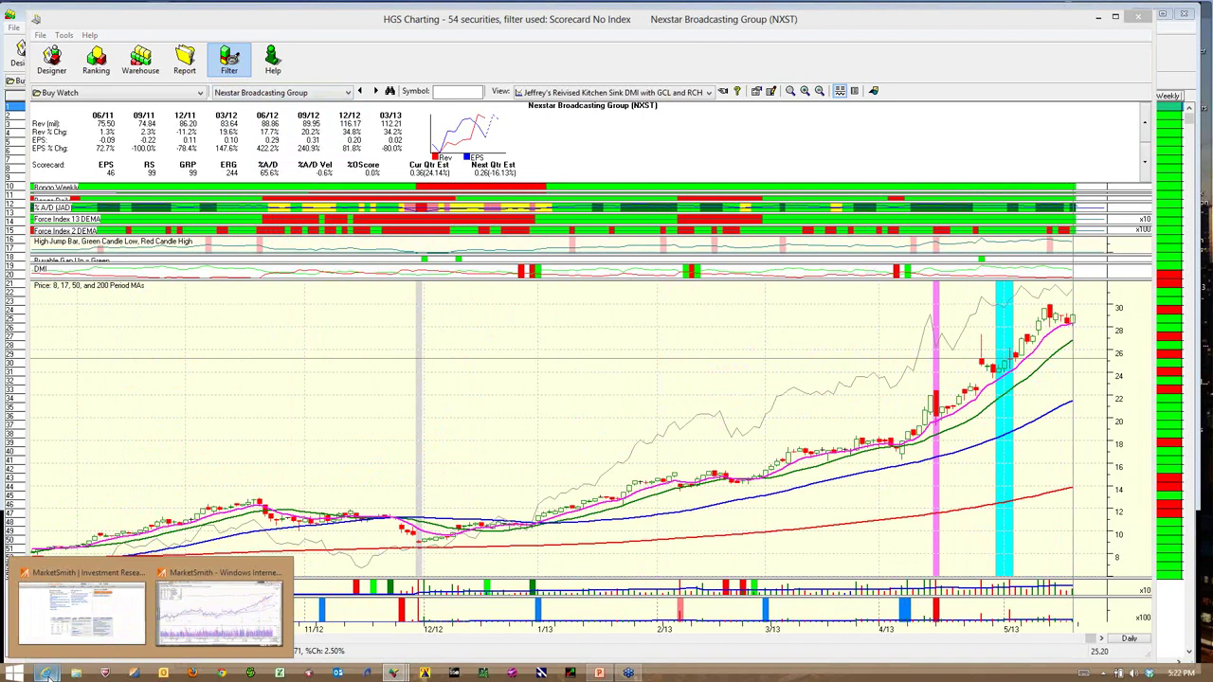
Chart Nexstar (NXST) in MarketSmith, then minimize it back to HGS Charting
left_click(204, 616)
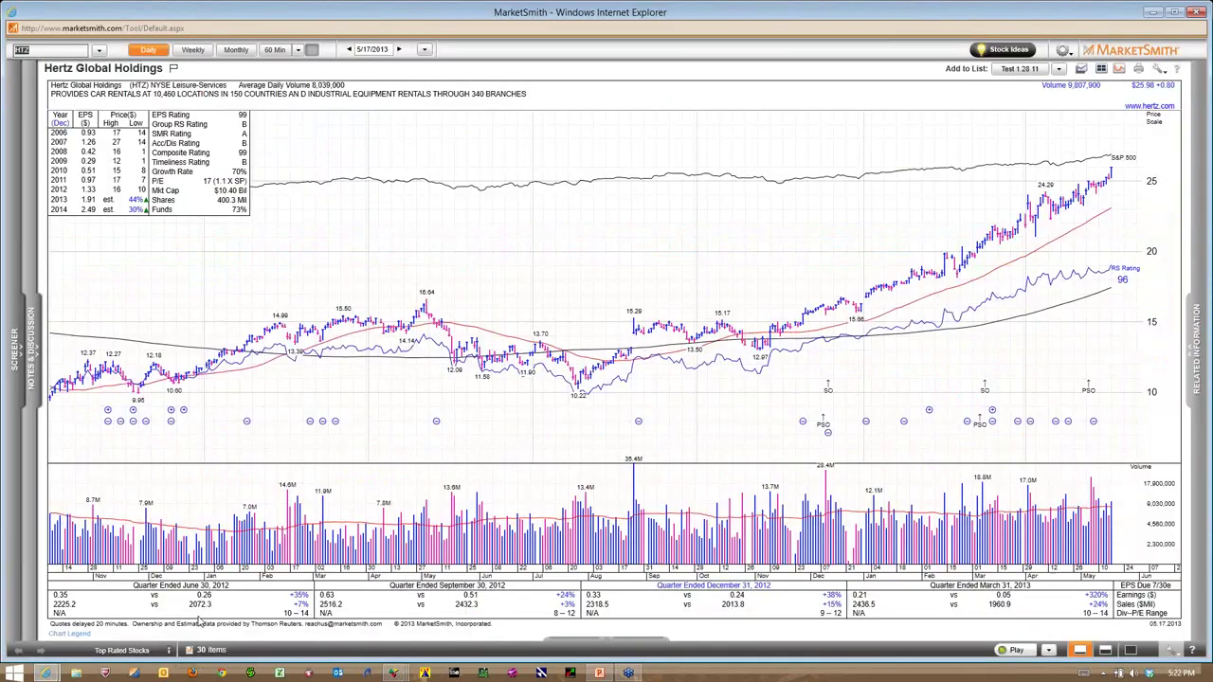
type("NXST")
key("Return")
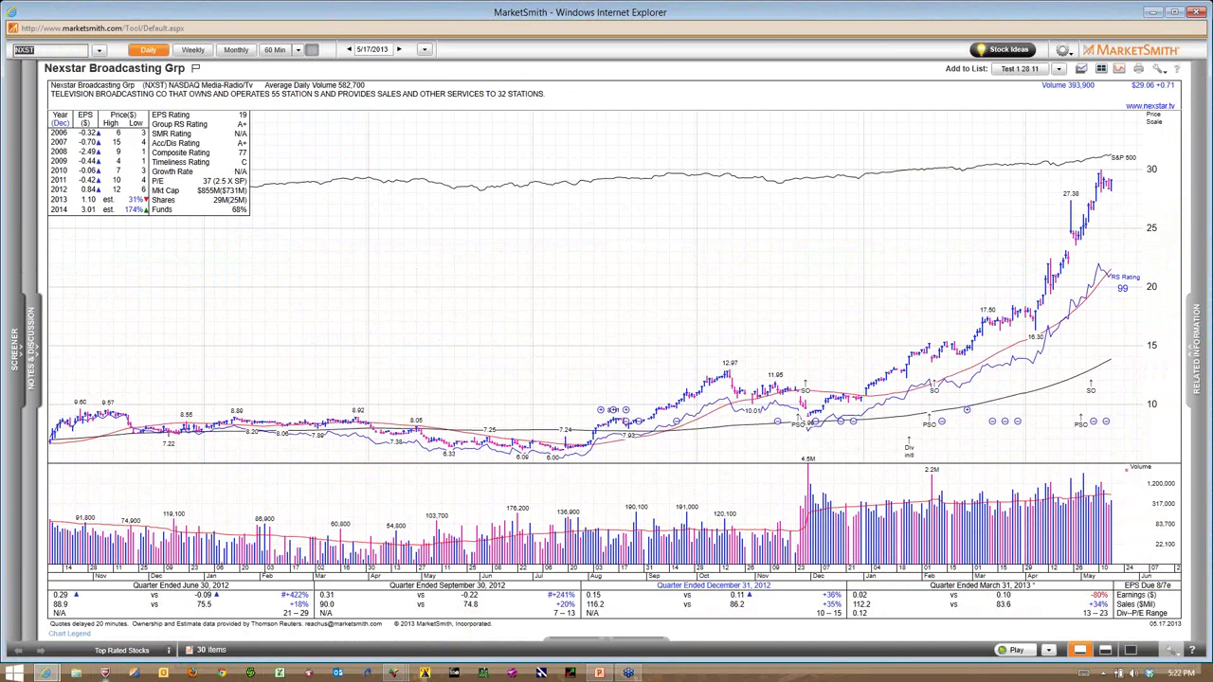
left_click(1156, 12)
left_click(348, 92)
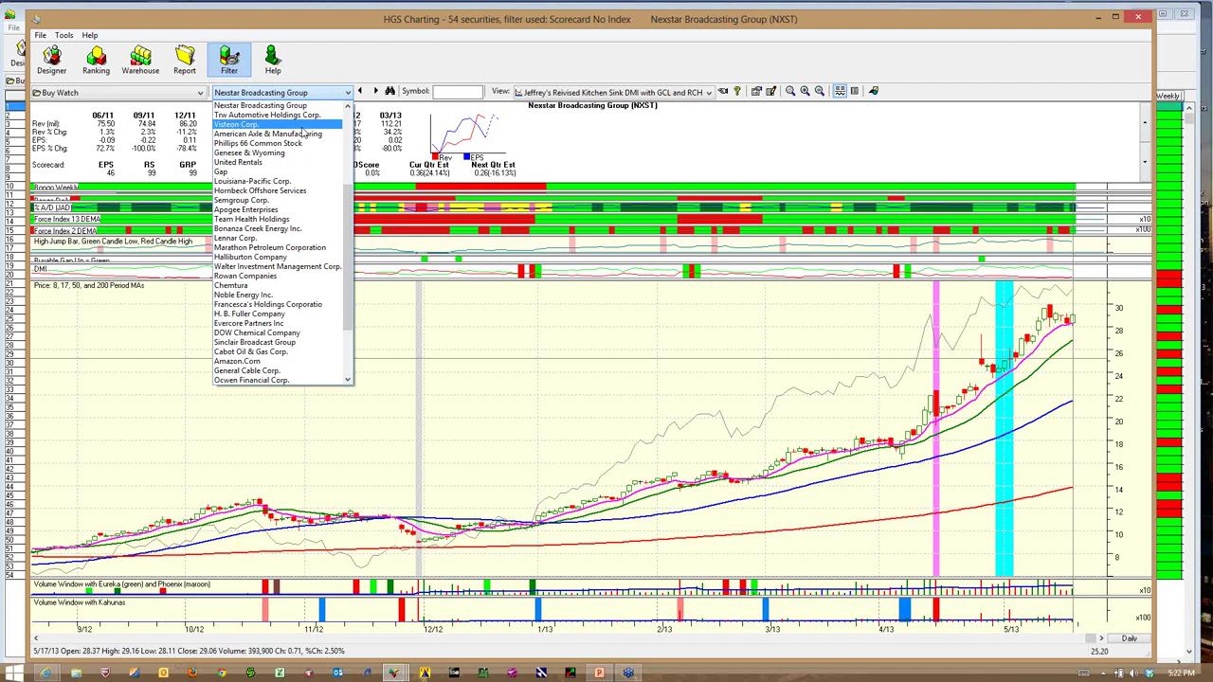
Chart Louisiana-Pacific (LPX), page its profile and fundamentals, then chart Walter Investment Management (WAC)
left_click(269, 181)
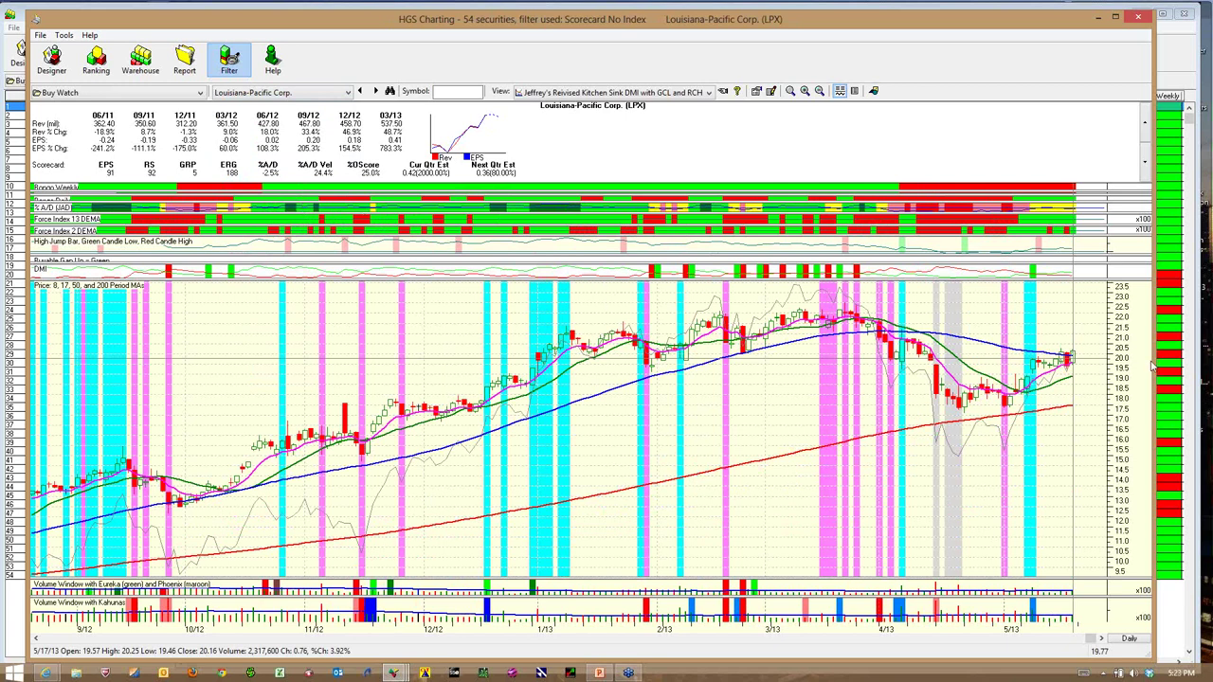
left_click(1147, 130)
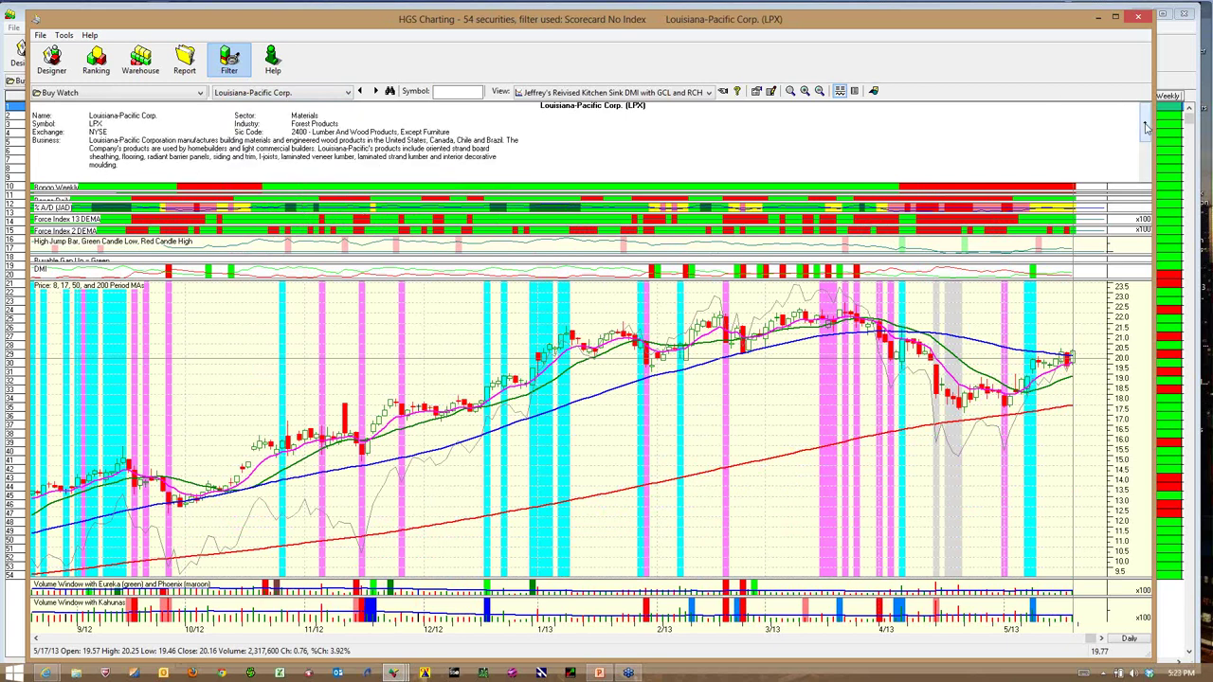
left_click(1147, 172)
left_click(1148, 171)
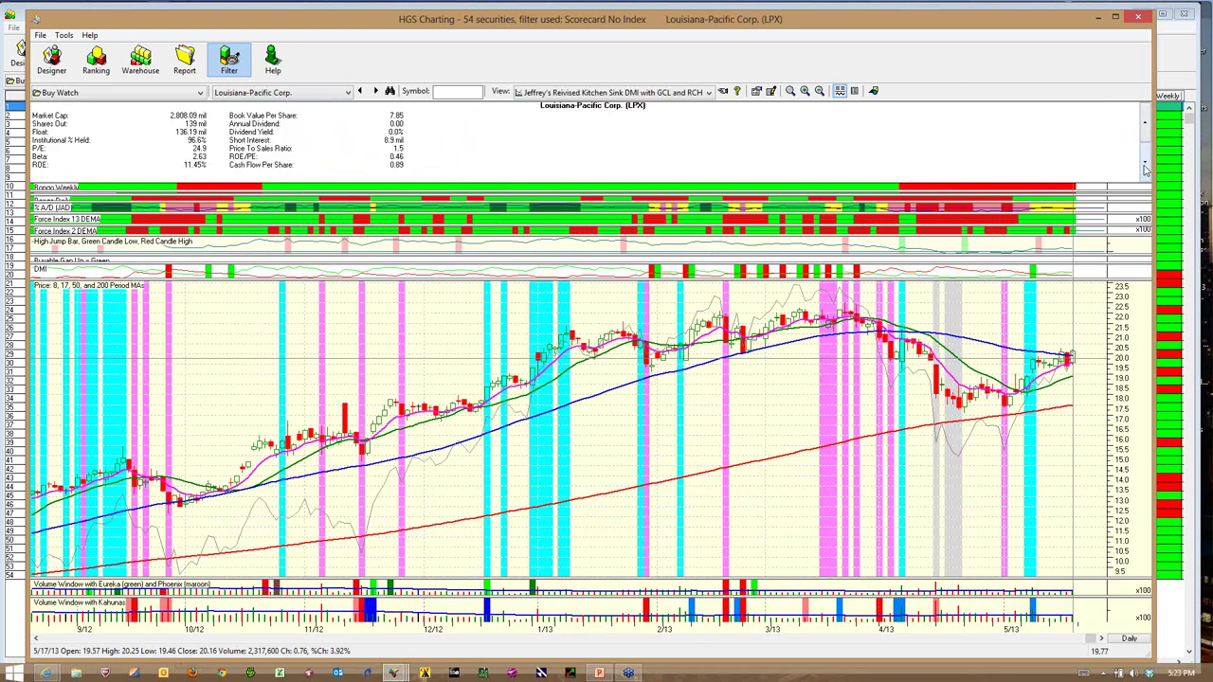
left_click(1144, 133)
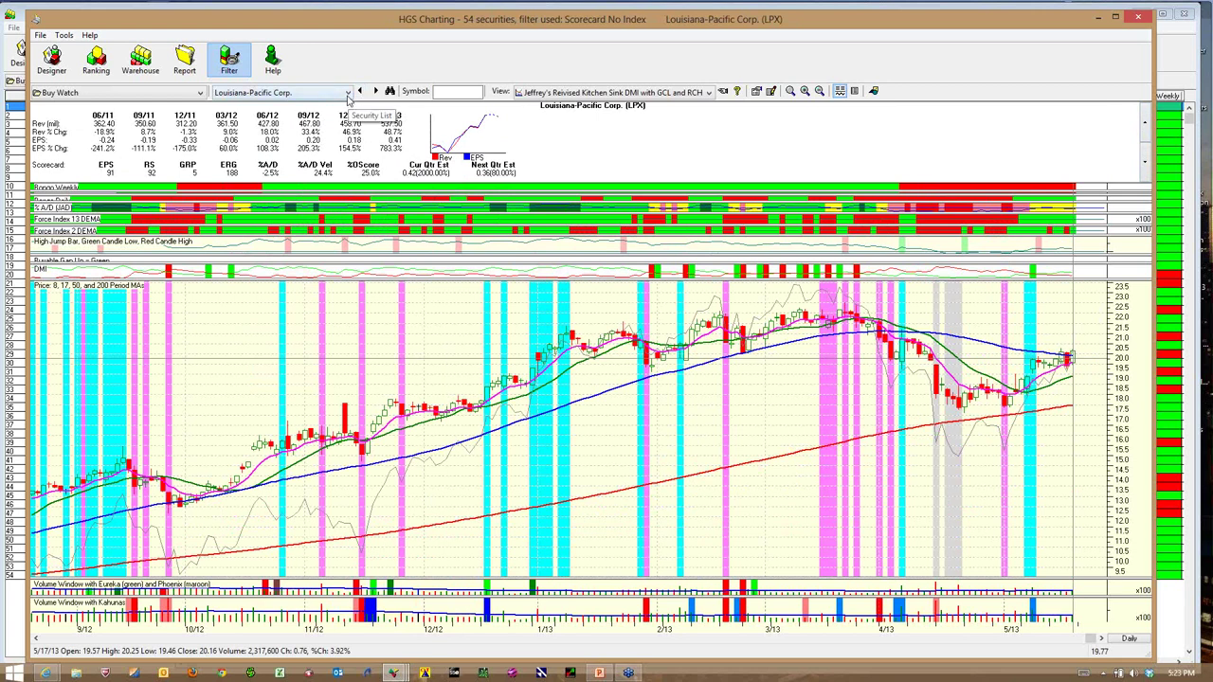
left_click(348, 94)
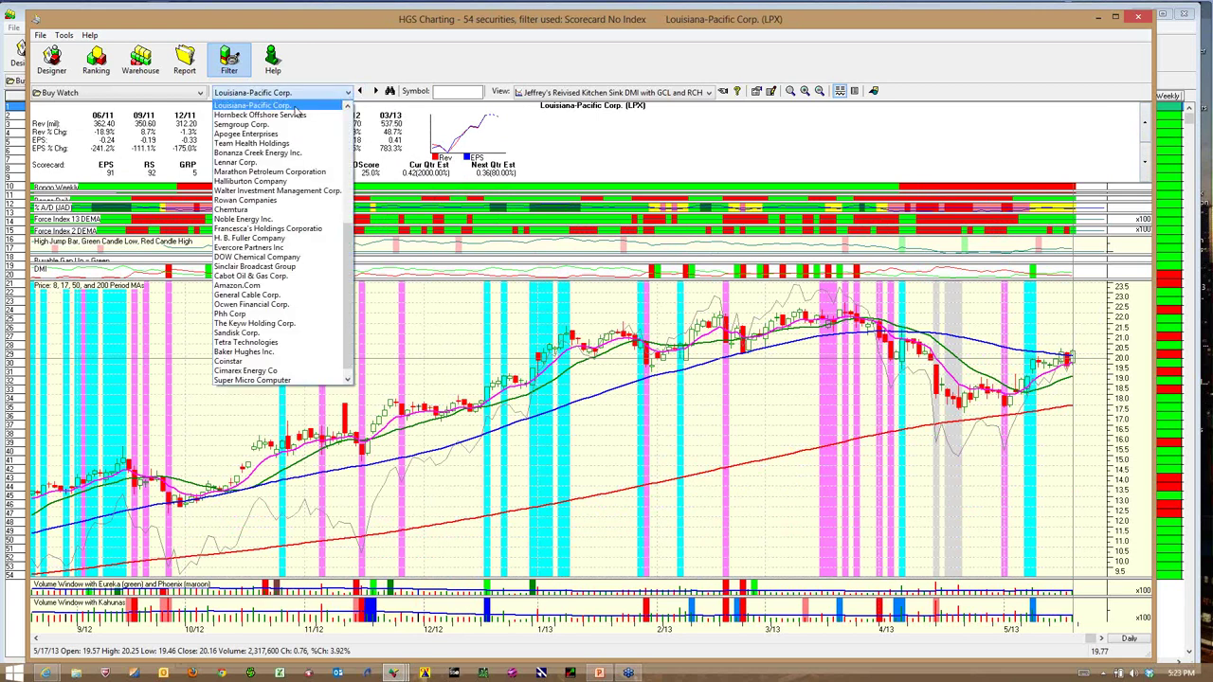
left_click(242, 191)
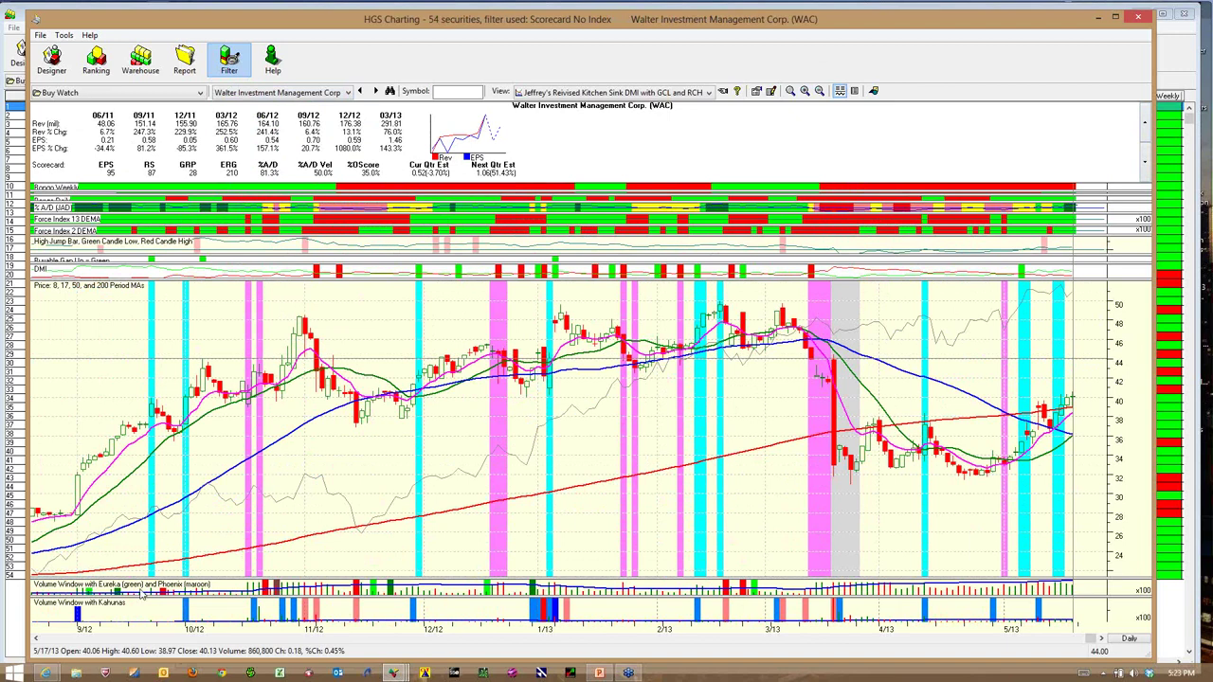
Chart Walter Investment Mgmt (WAC) in MarketSmith
mouse_move(46, 673)
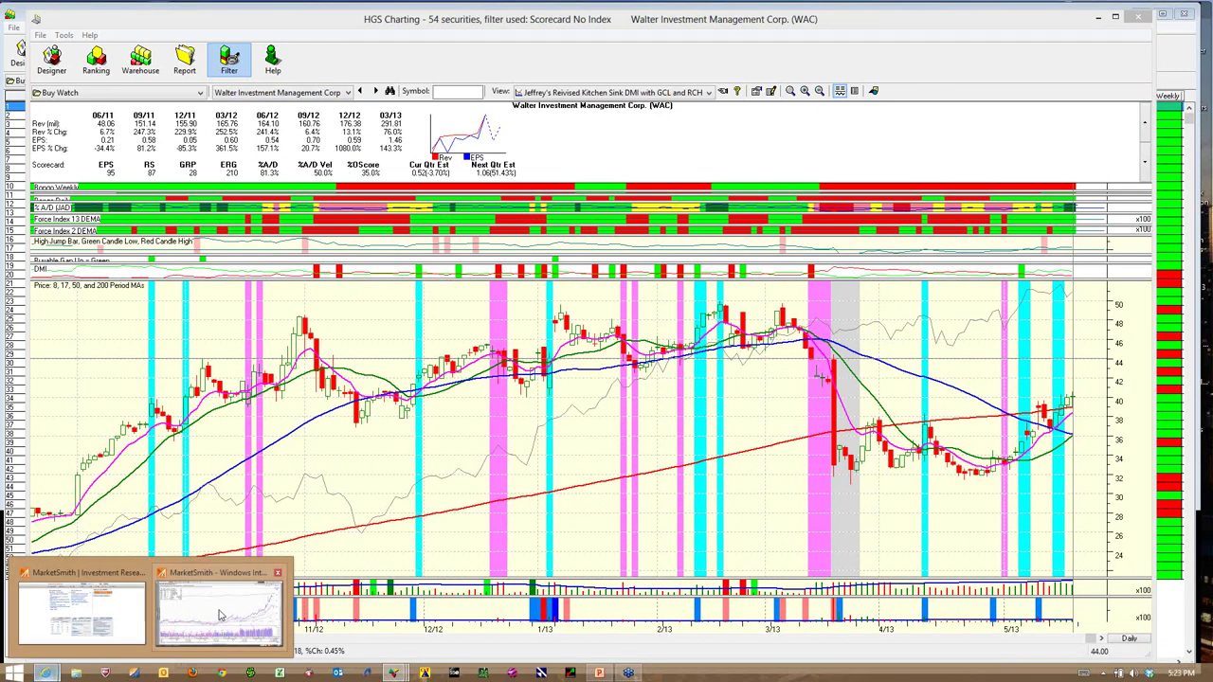
left_click(236, 609)
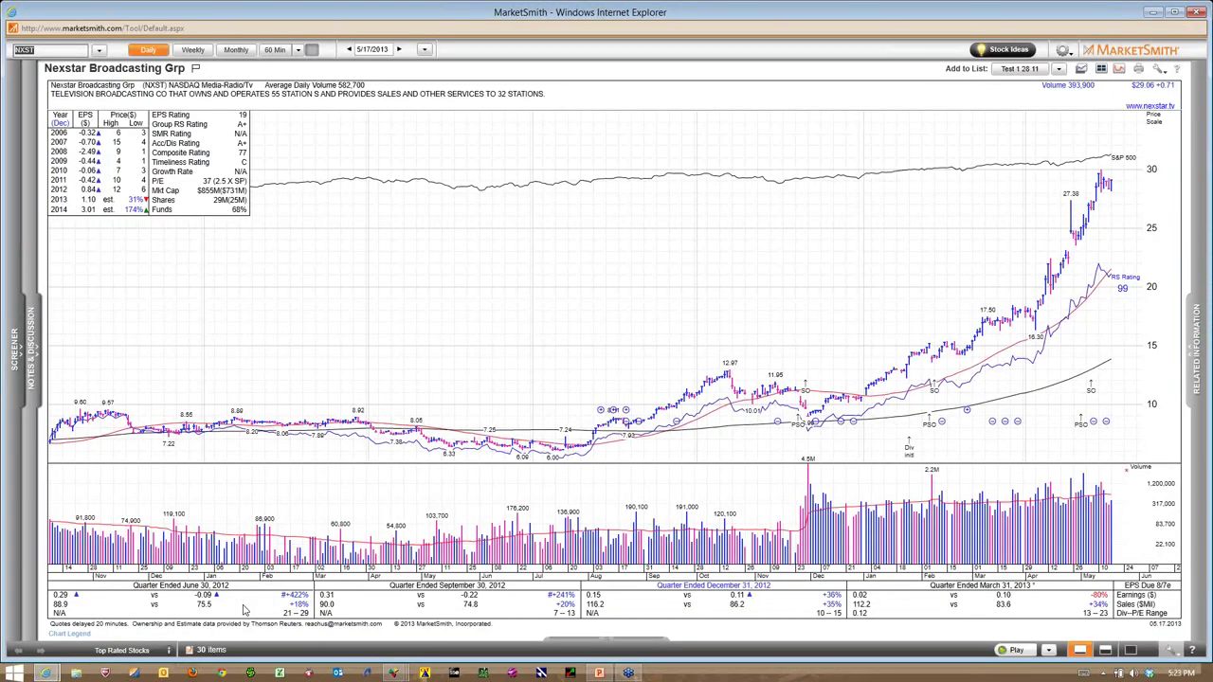
type("WICAX")
key("Return")
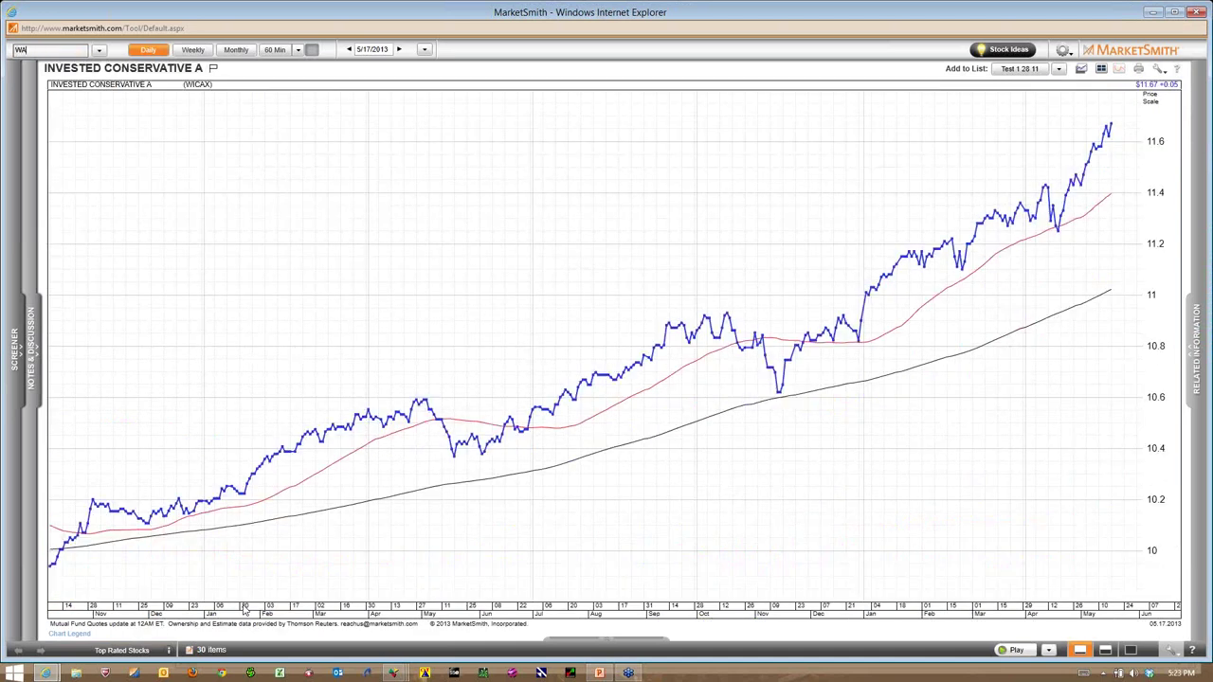
key("Return")
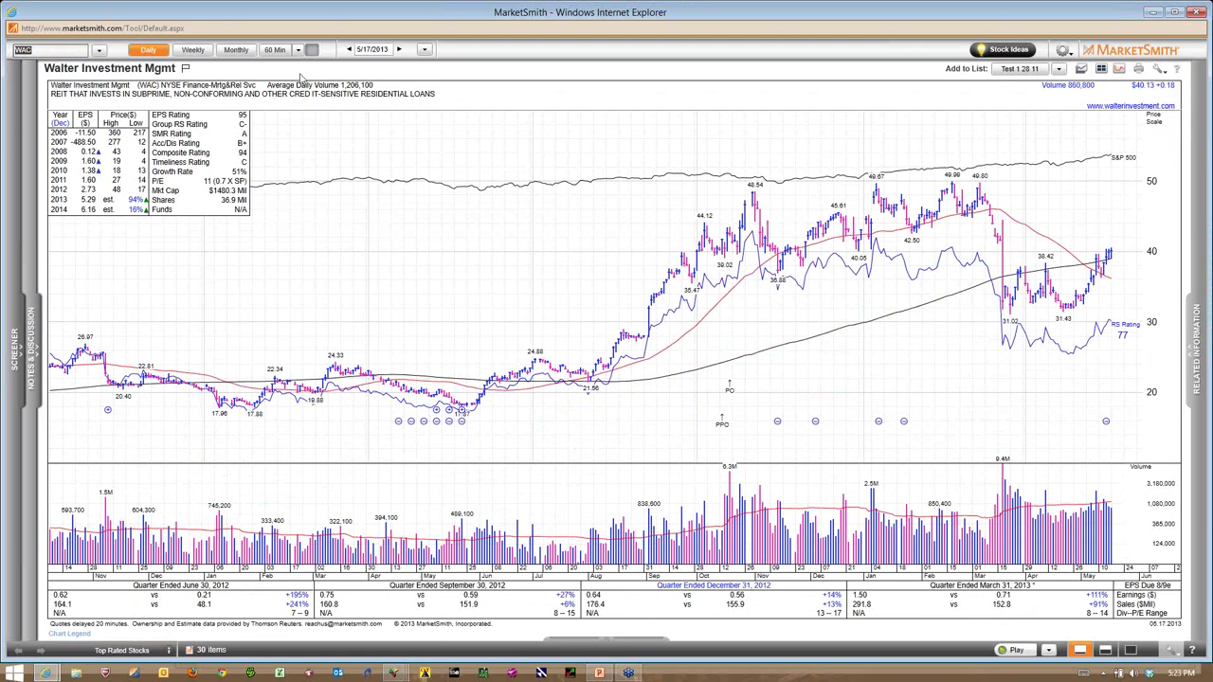
Chart Ocwen Financial (OCN) and Nationstar Mtg Hldgs (NSM), then return to the HGS Buy Watch list
type("OCN")
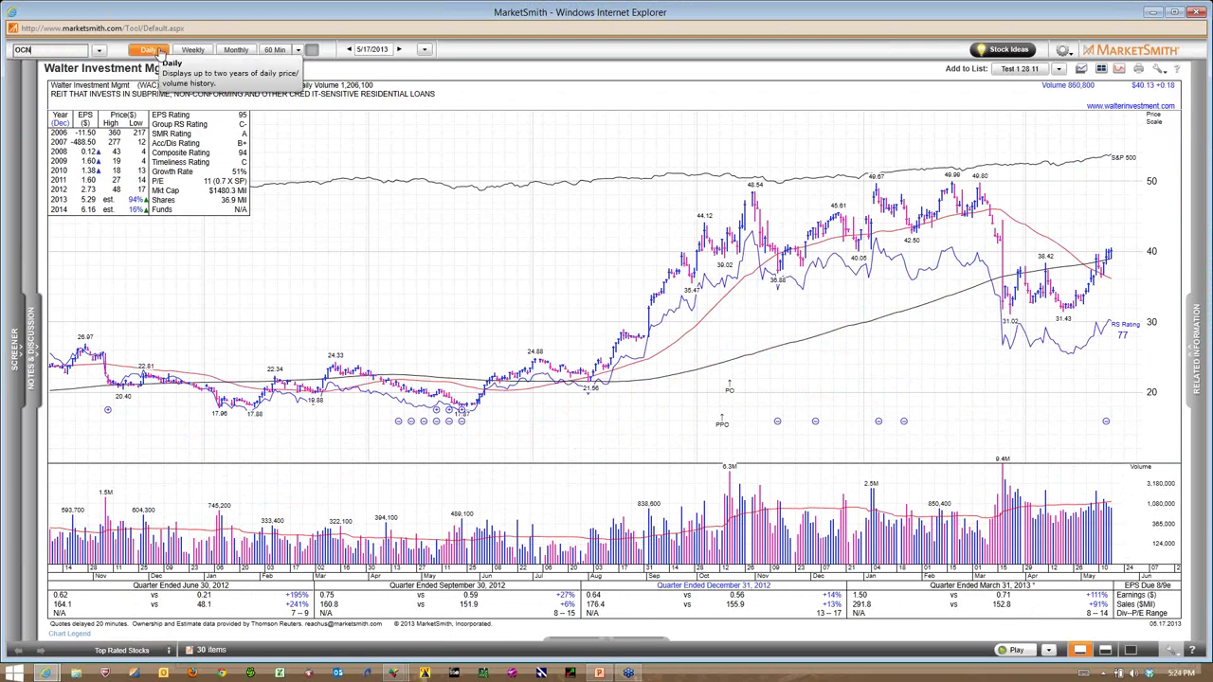
key("Return")
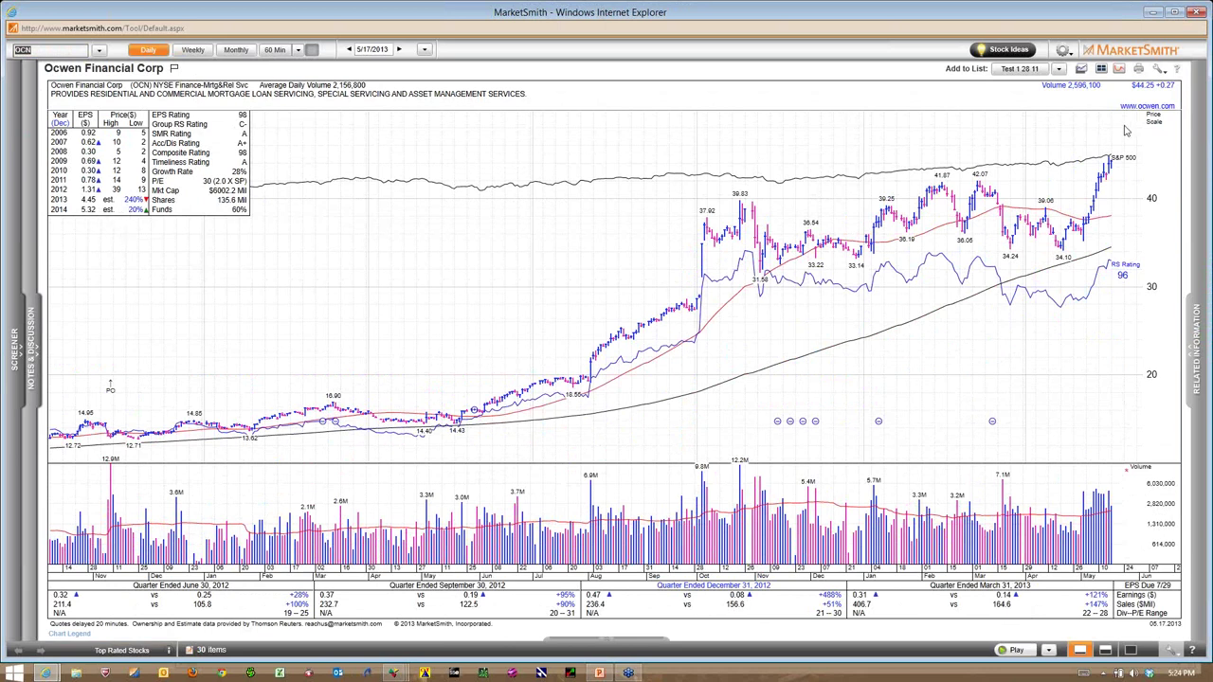
type("NSM")
key("Return")
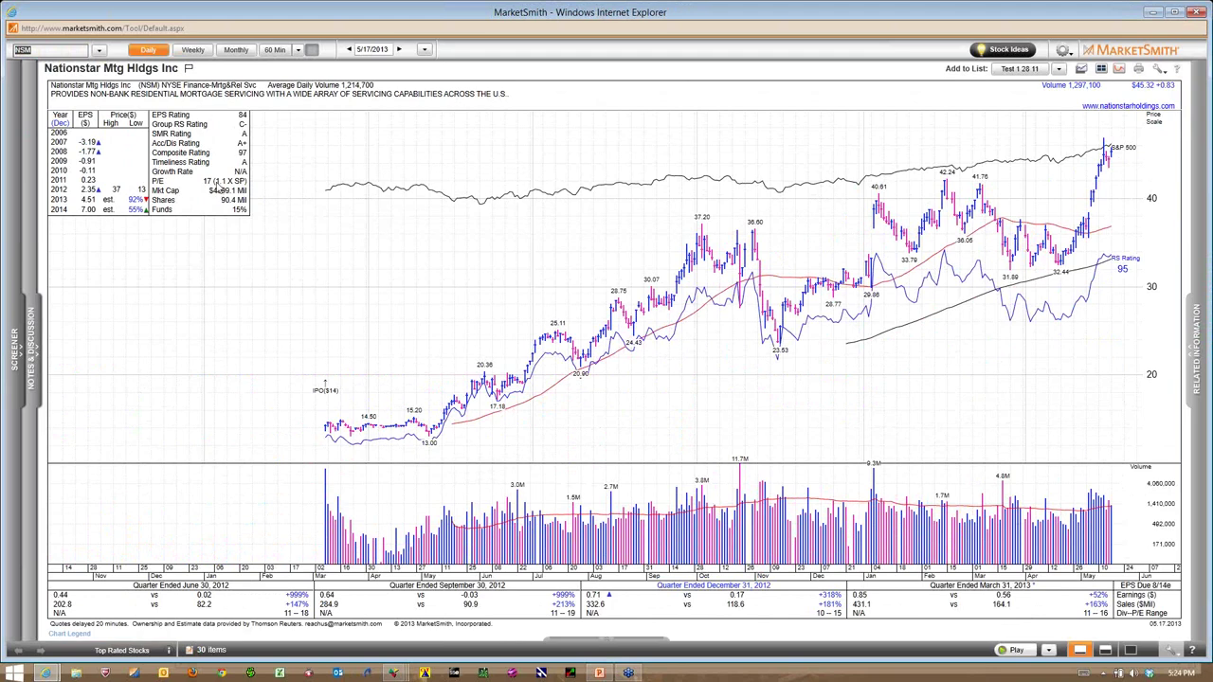
left_click(1154, 12)
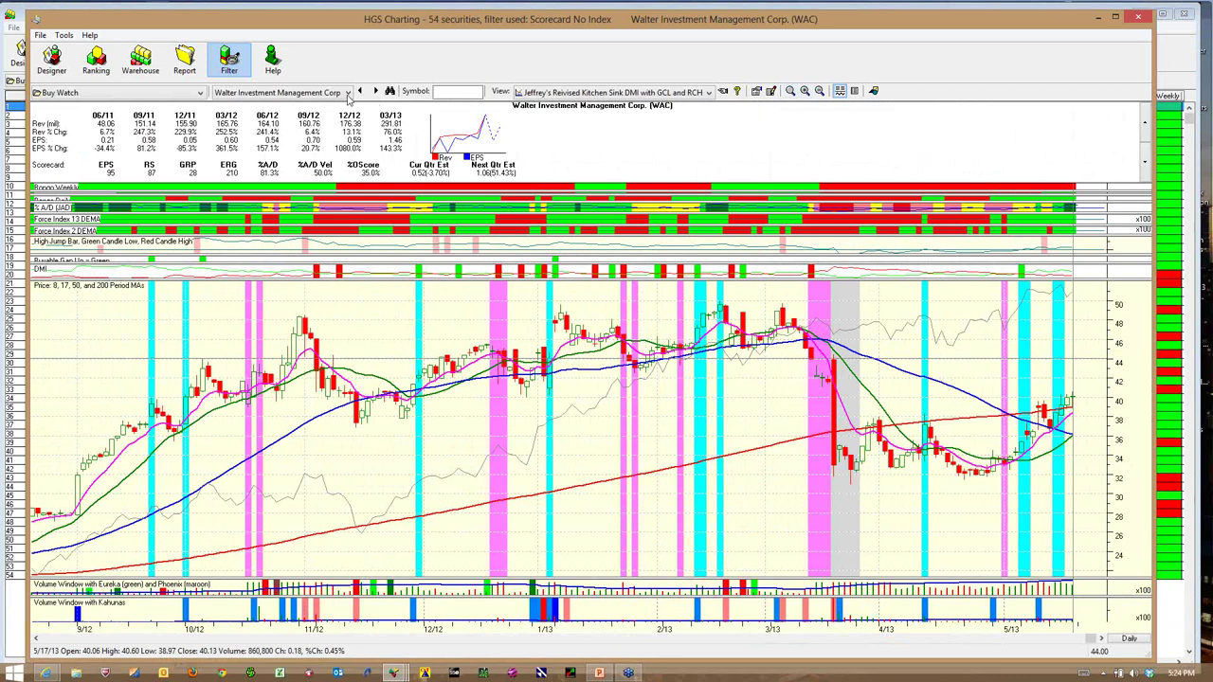
left_click(348, 93)
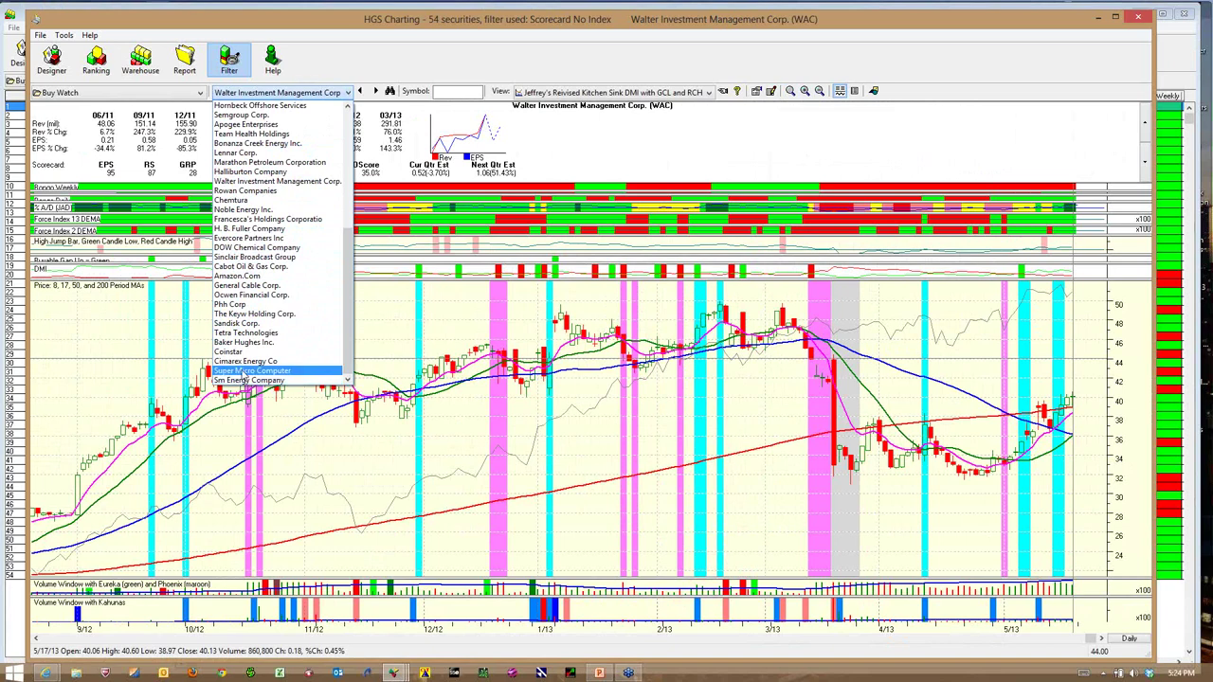
Chart Super Micro Computer (SMCI) in HGS and MarketSmith, then minimize MarketSmith
left_click(243, 371)
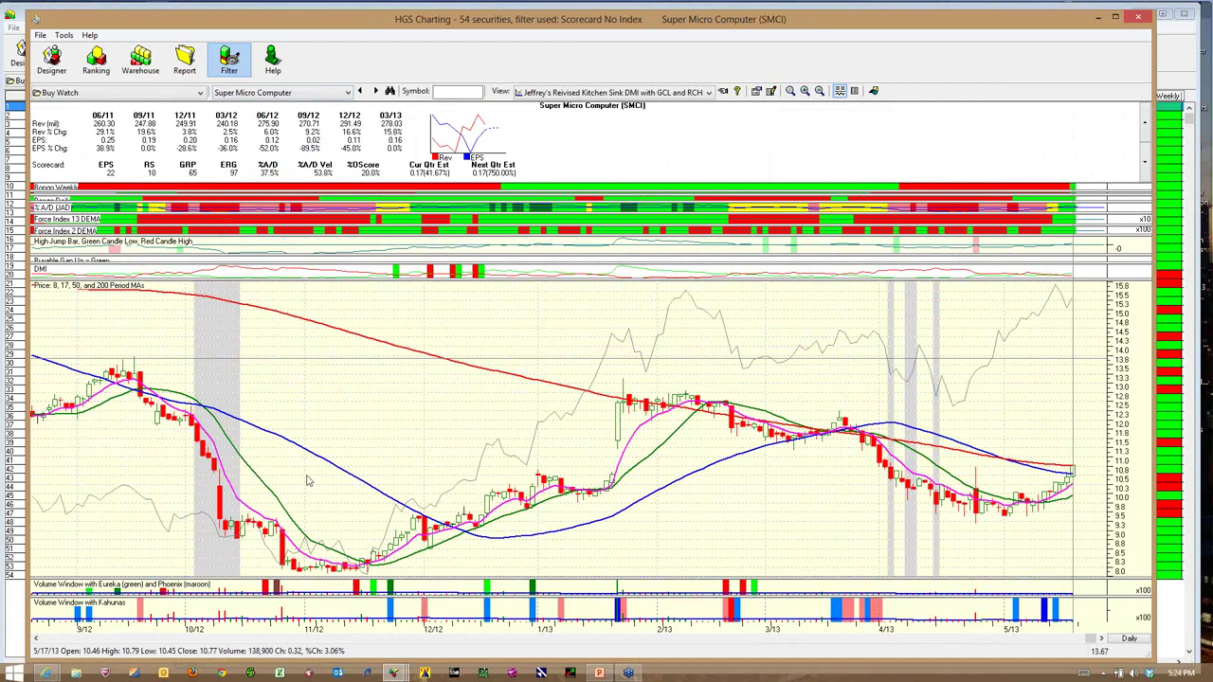
mouse_move(48, 673)
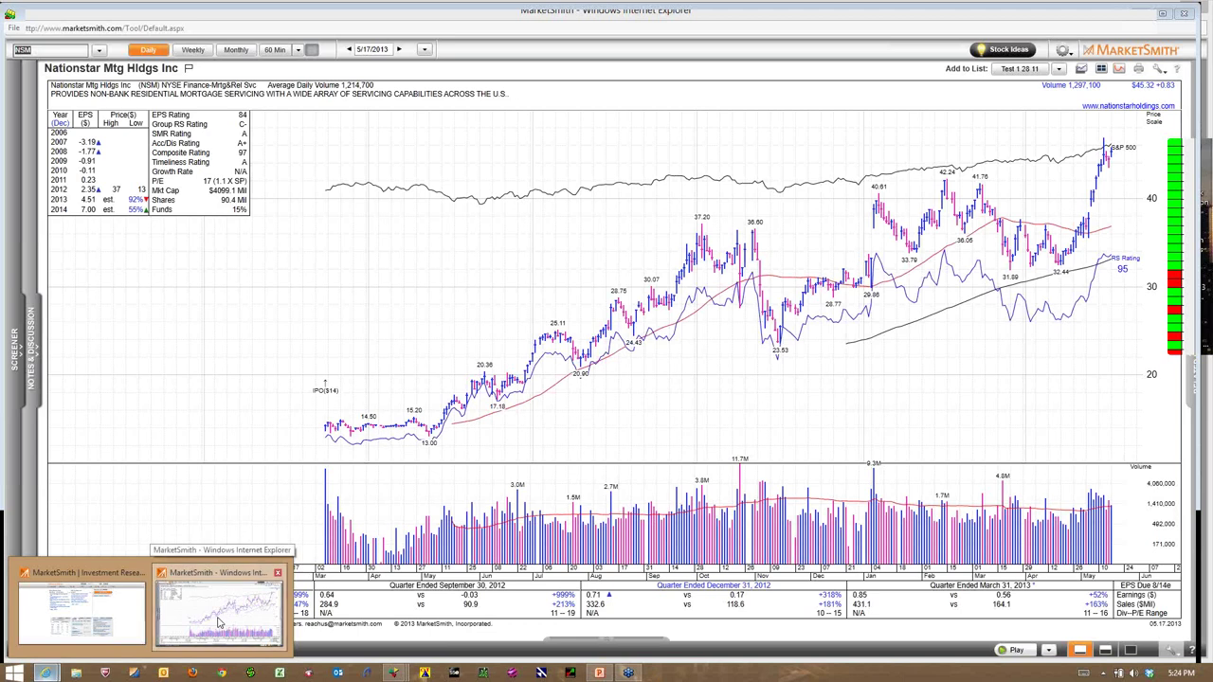
left_click(224, 616)
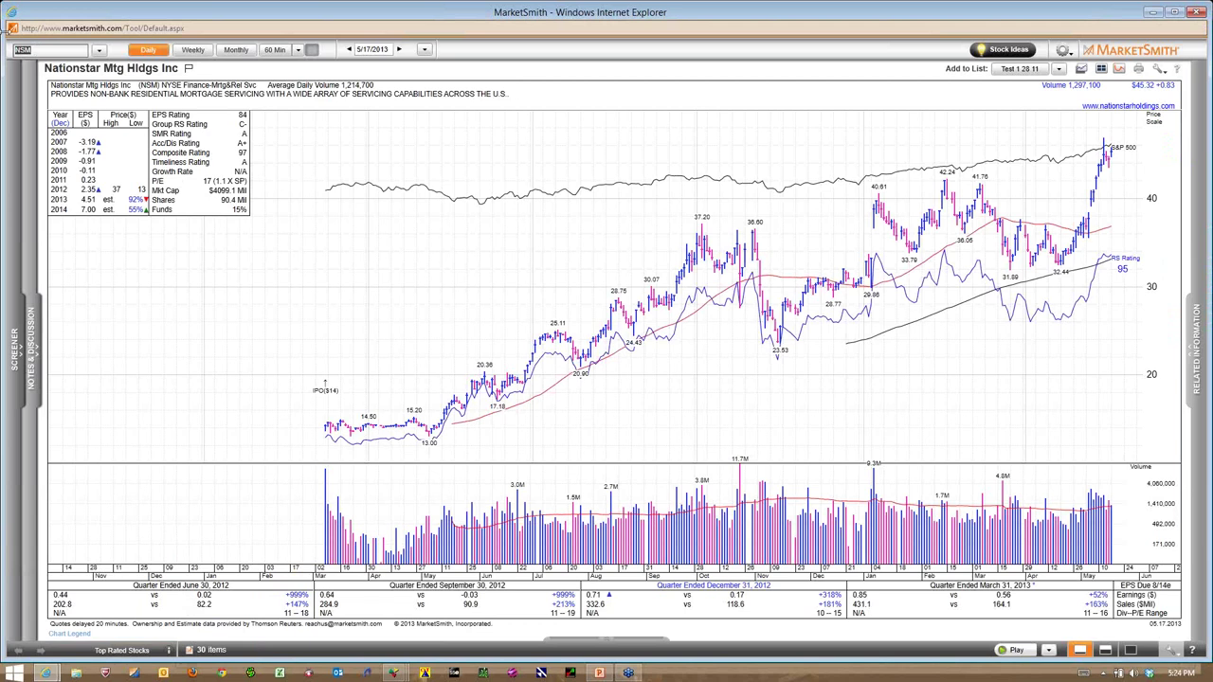
type("SMCI")
key("Return")
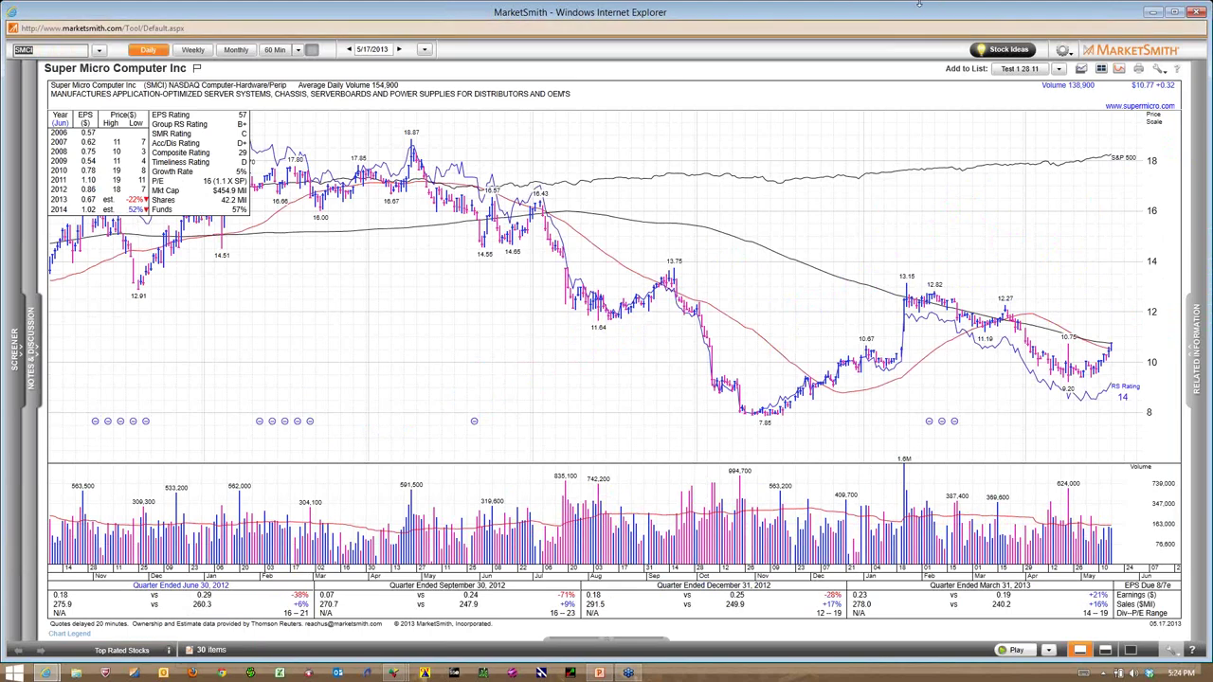
left_click(1155, 10)
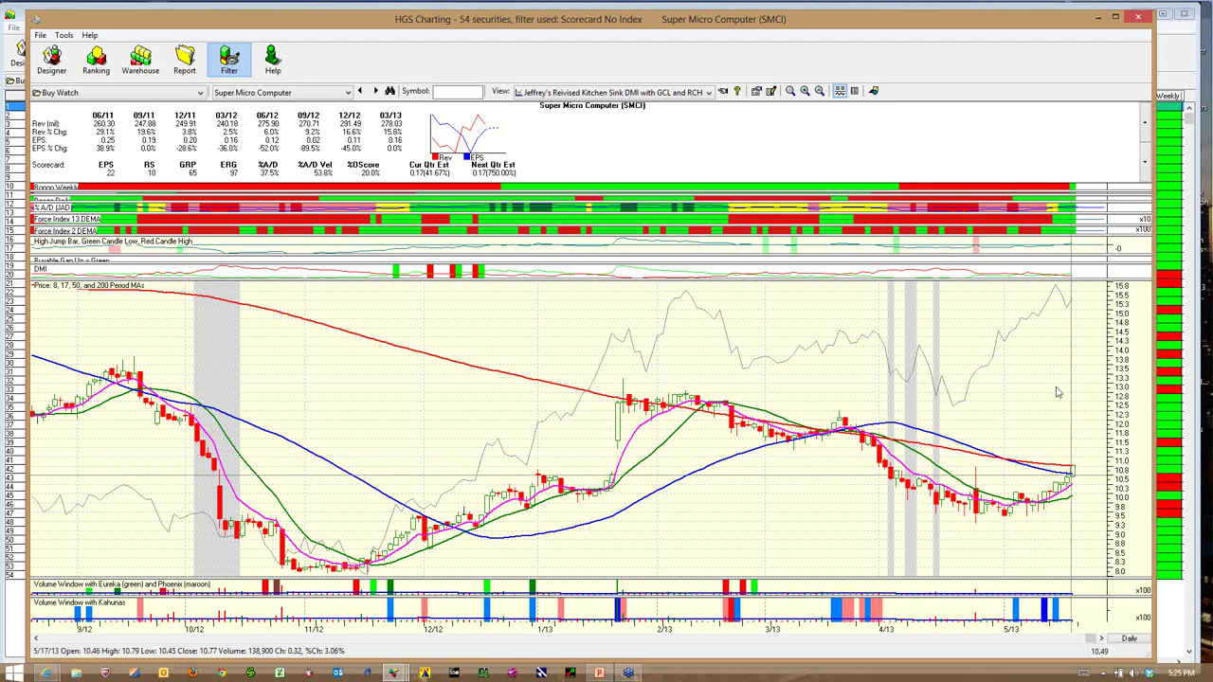
Switch the chart to weekly and back to daily, then close the Charting and Warehouse windows
left_click(1125, 639)
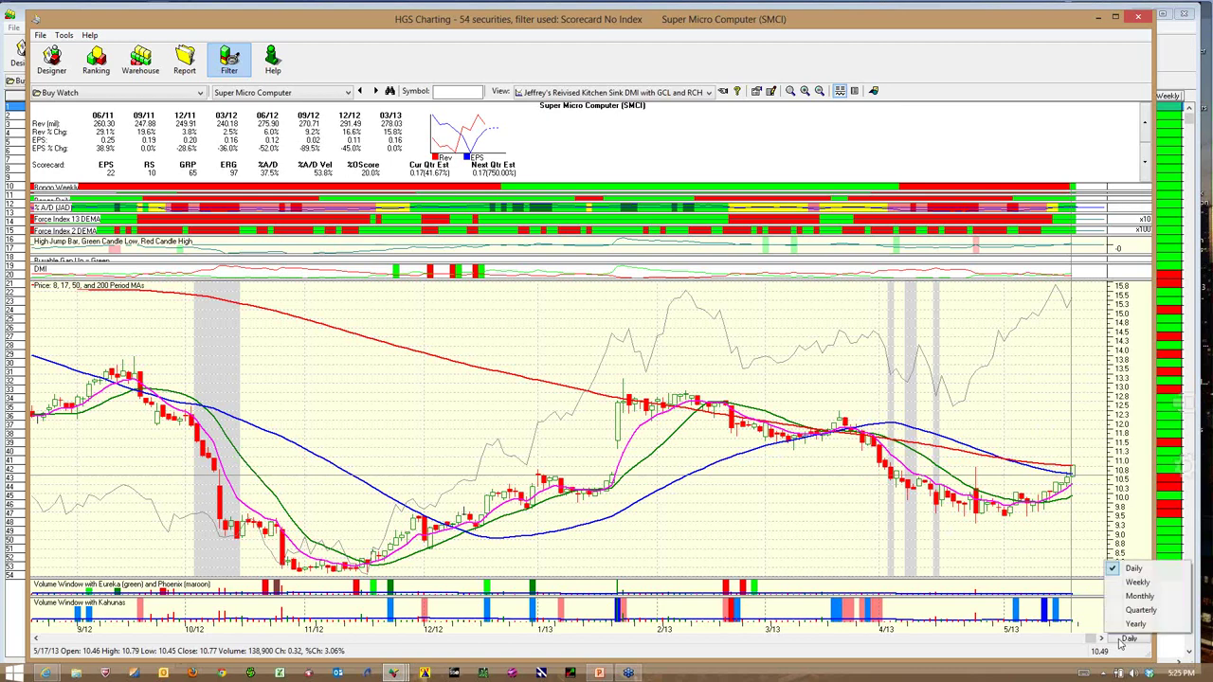
left_click(1133, 582)
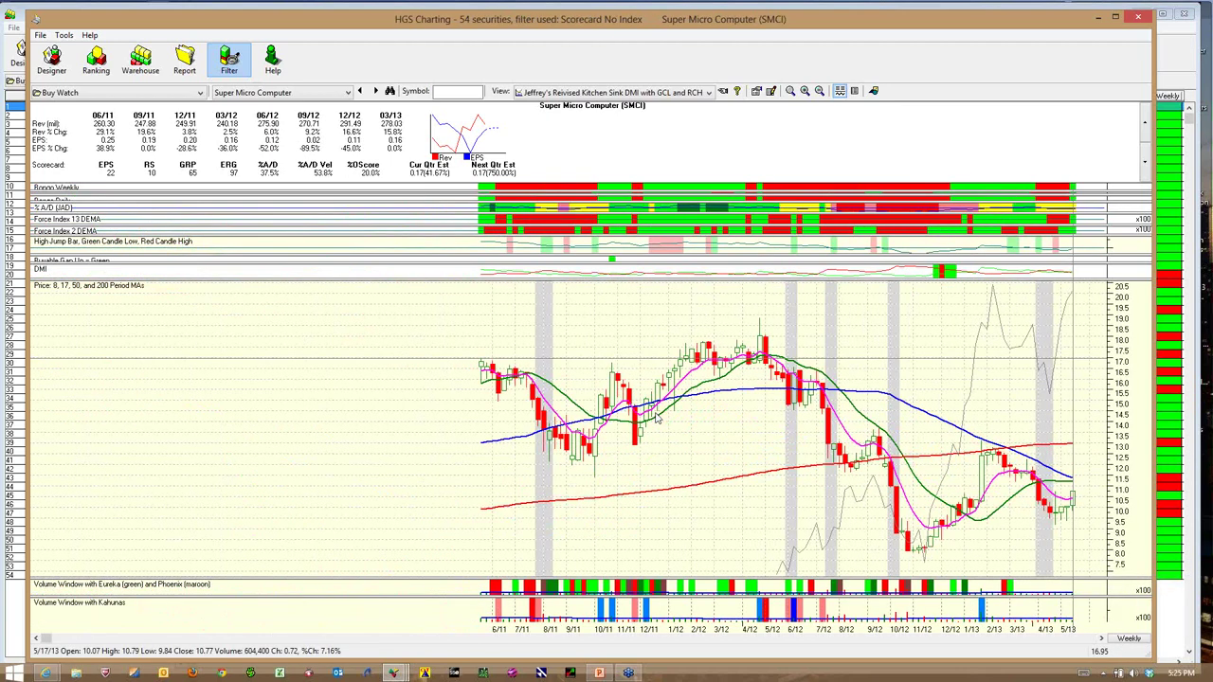
left_click(1137, 638)
left_click(1129, 569)
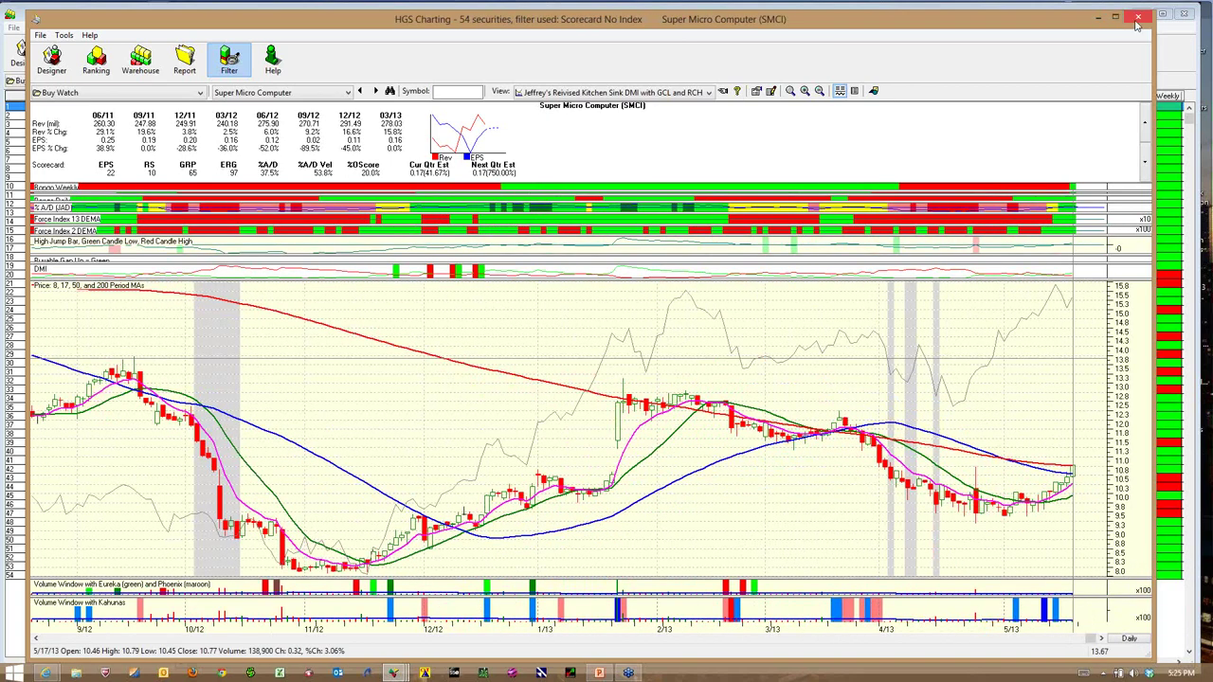
left_click(1137, 23)
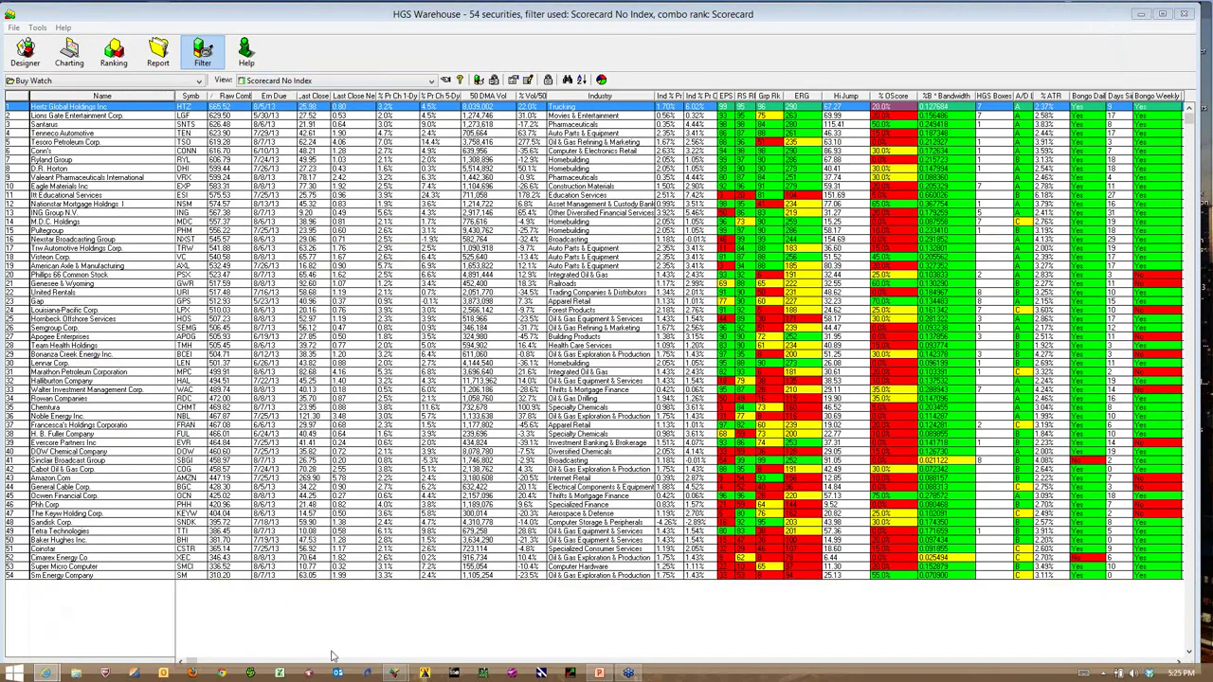
left_click(1183, 13)
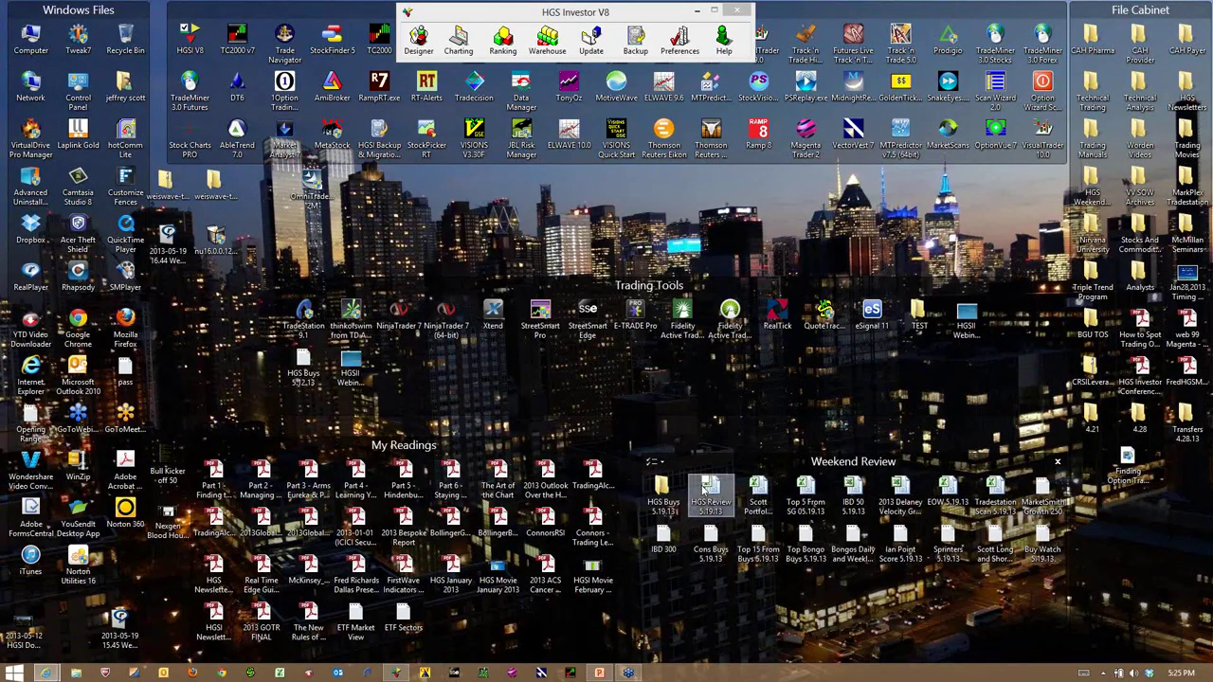
Open the HGS Review 5.19.13 workbook maximized in Excel
left_click(710, 491)
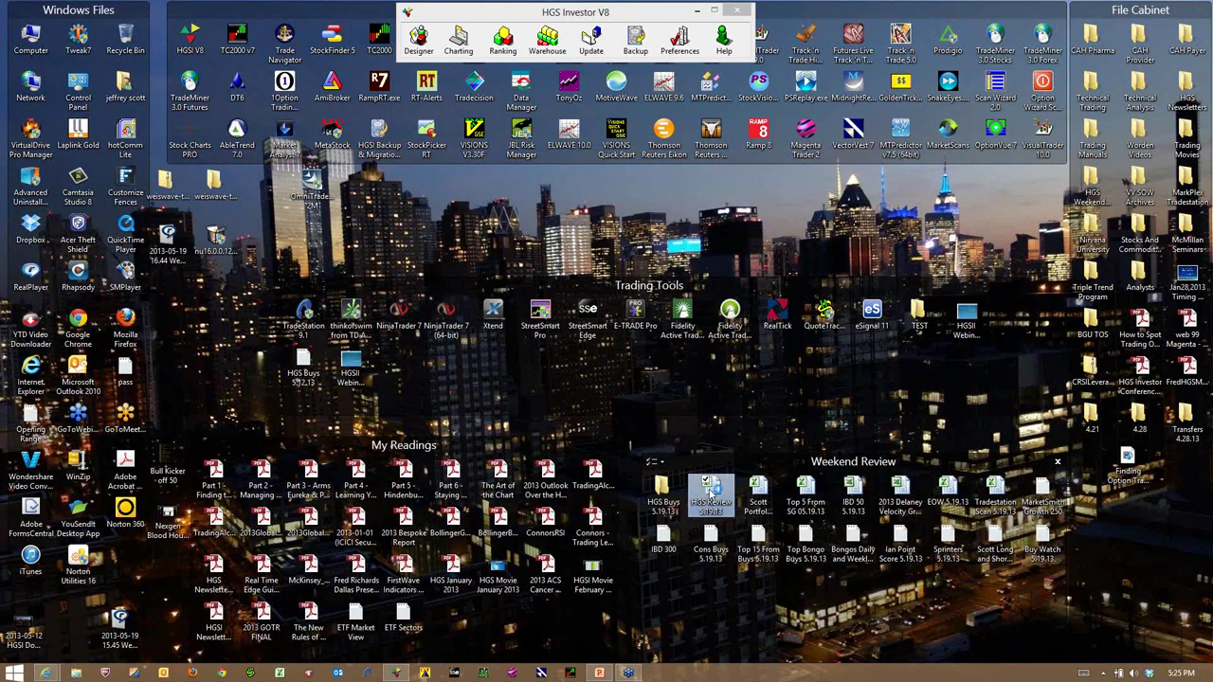
double_click(710, 491)
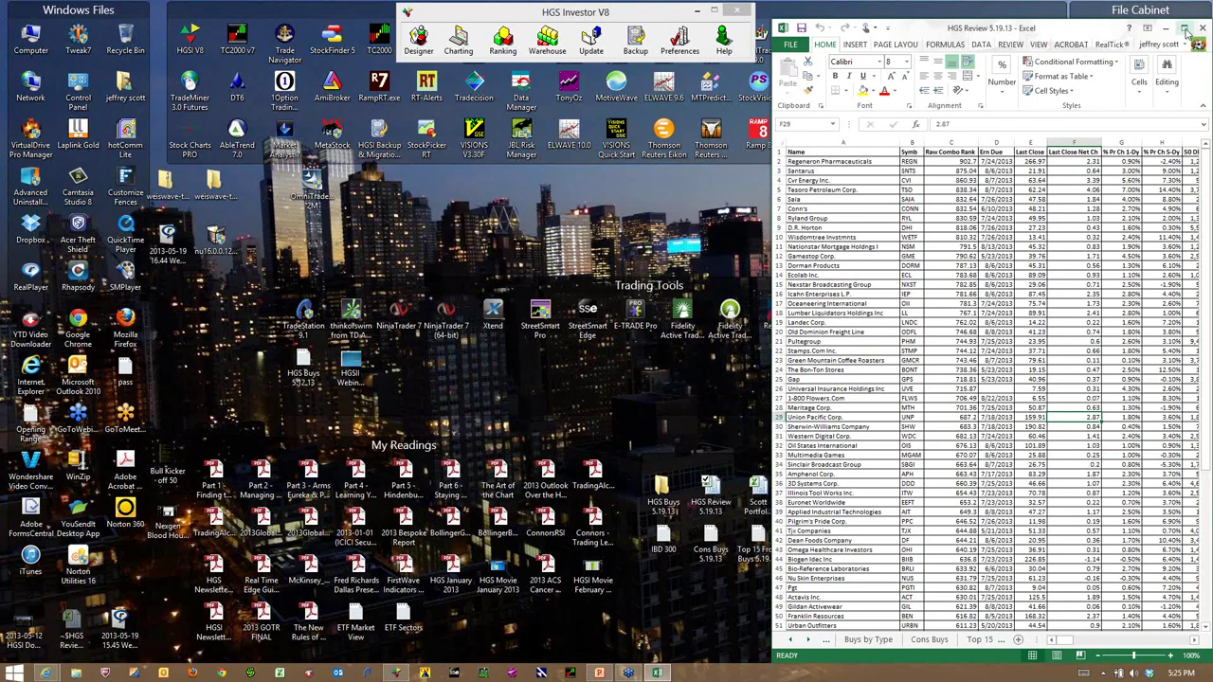
left_click(1185, 30)
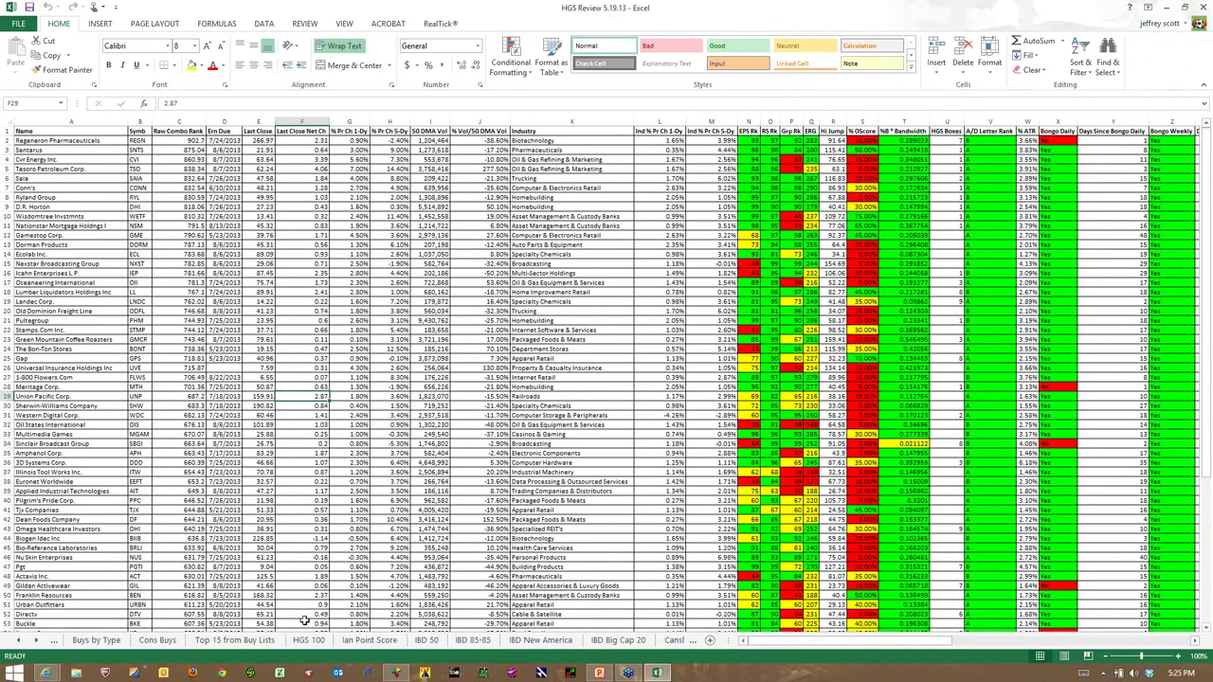
Show the Buys by Type sheet and adjust its zoom level
left_click(109, 644)
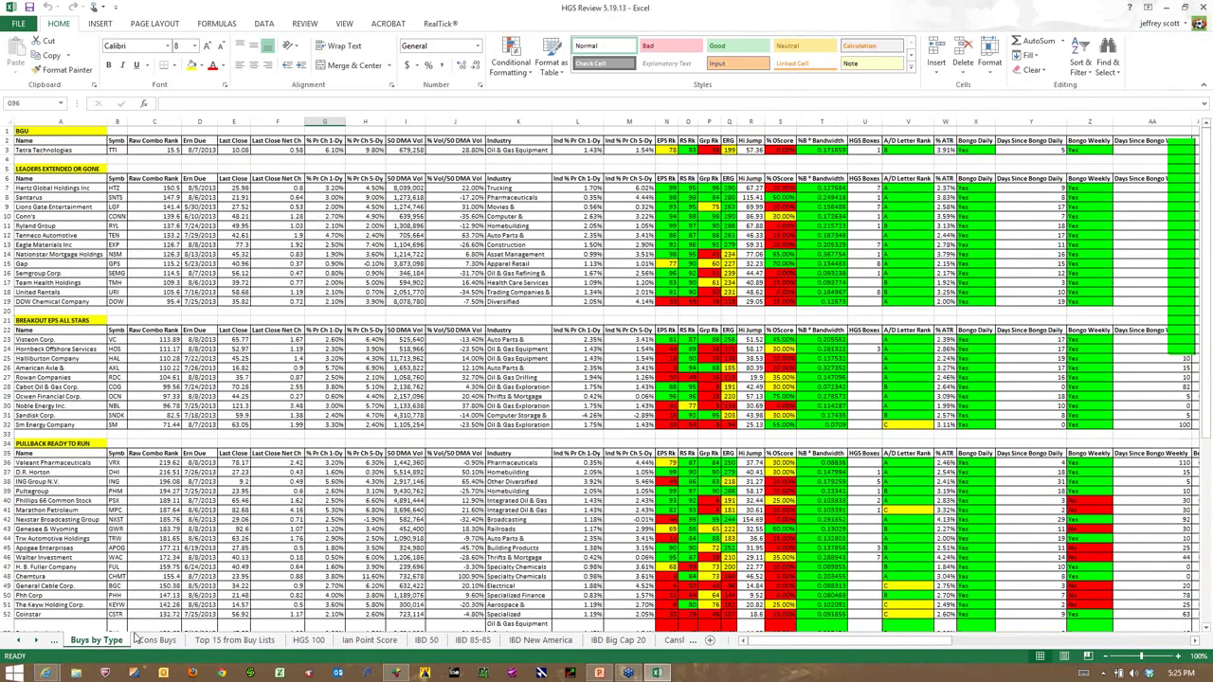
left_click(1110, 657)
left_click(1105, 660)
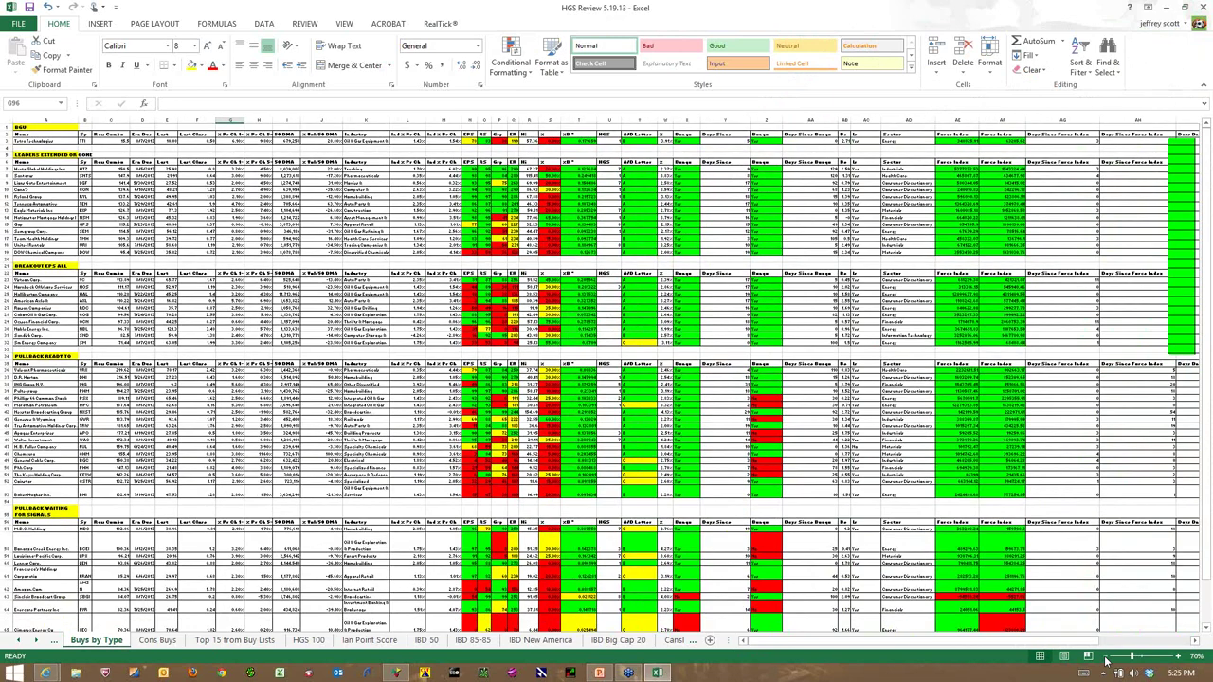
left_click(1178, 657)
left_click(1179, 657)
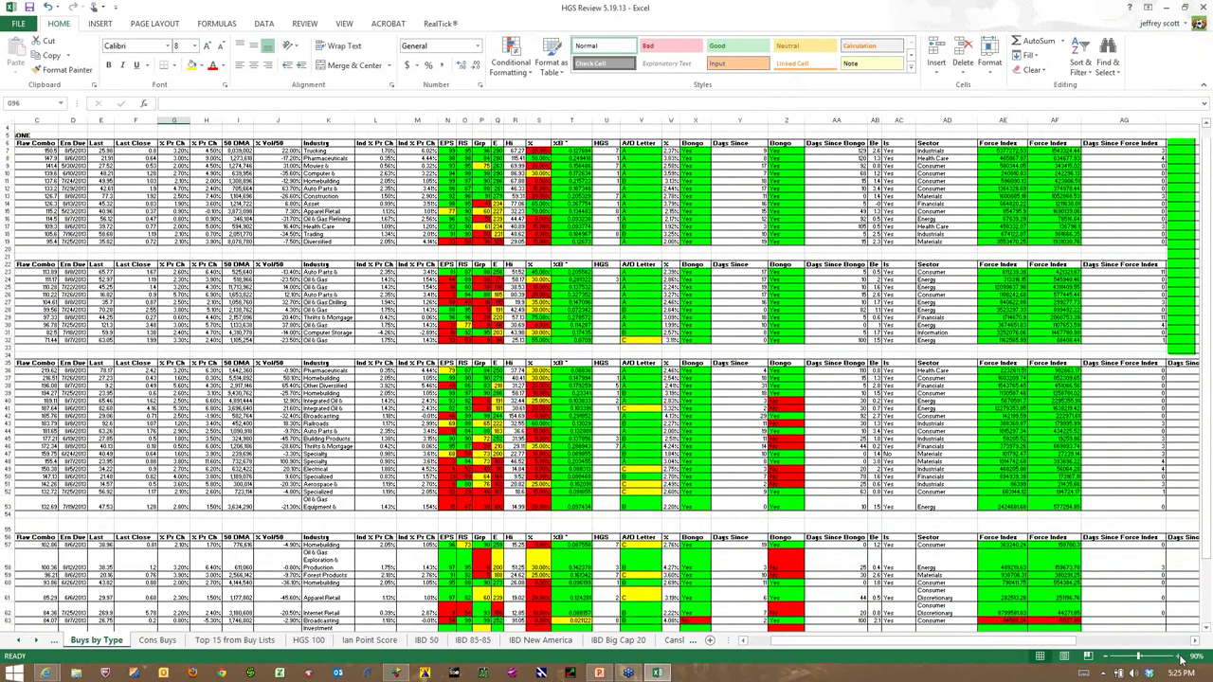
left_click(1179, 658)
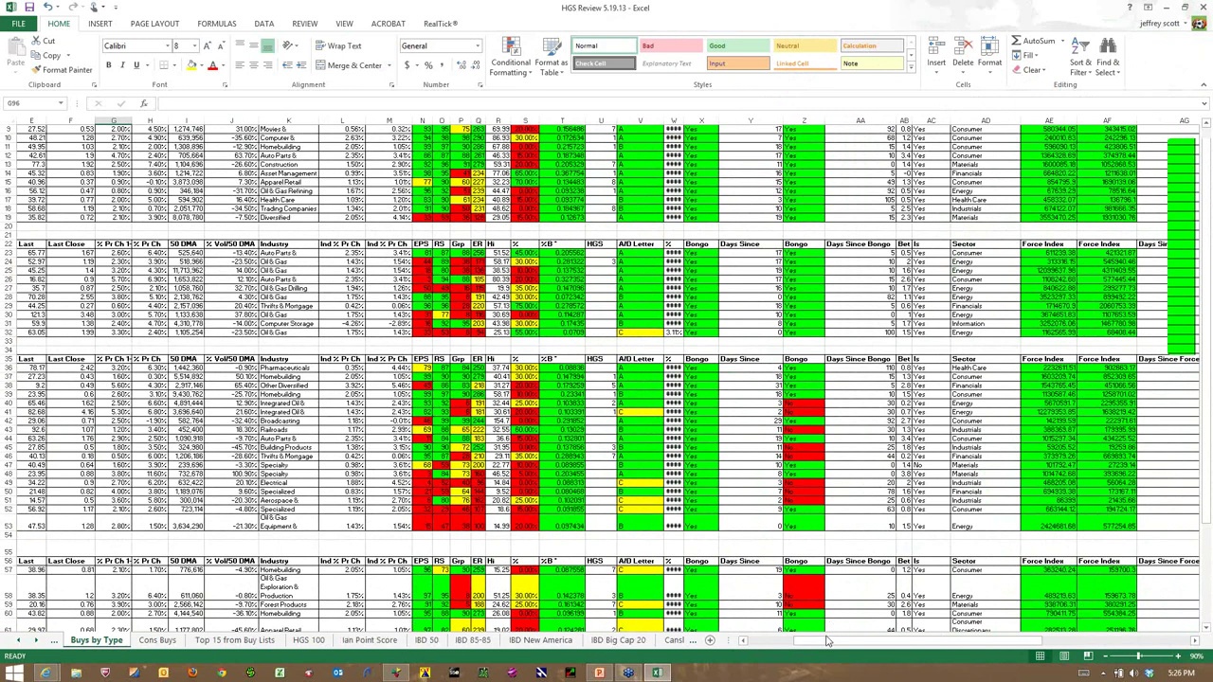
left_click_drag(826, 641, 772, 641)
Autofit column A to show full company names and select The Keyw Holding Corp. entry
scroll(258, 369, "up", 3)
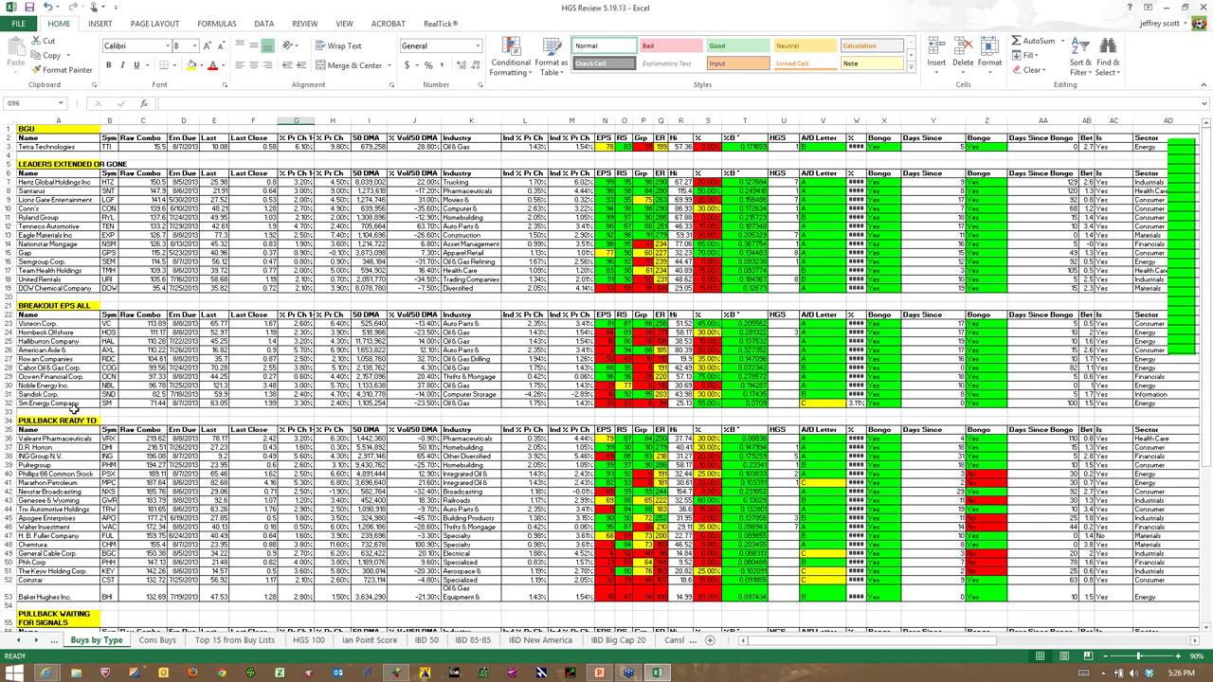
scroll(132, 312, "down", 3)
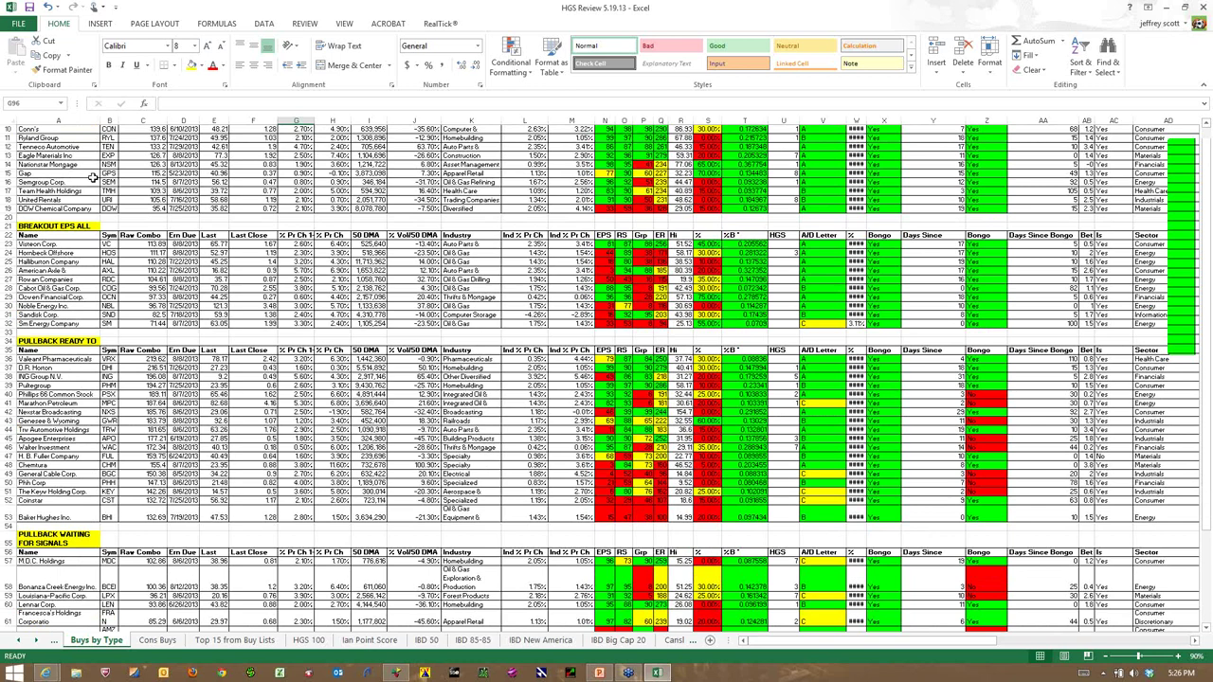
double_click(97, 120)
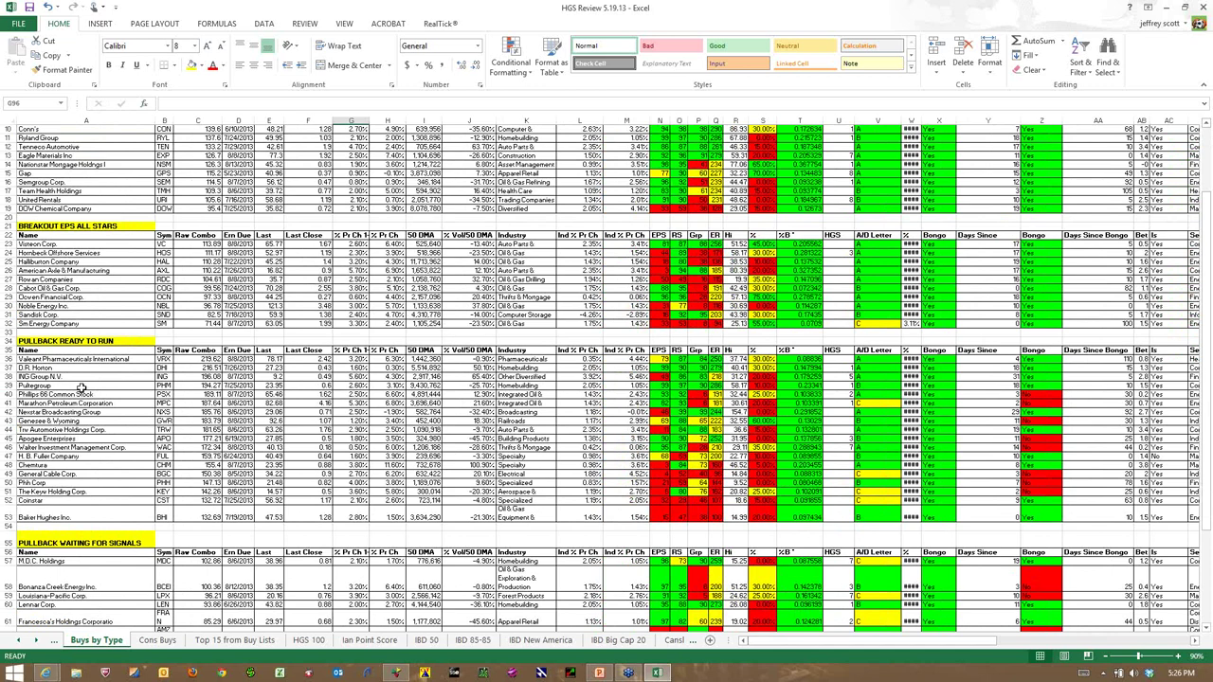
scroll(84, 390, "down", 8)
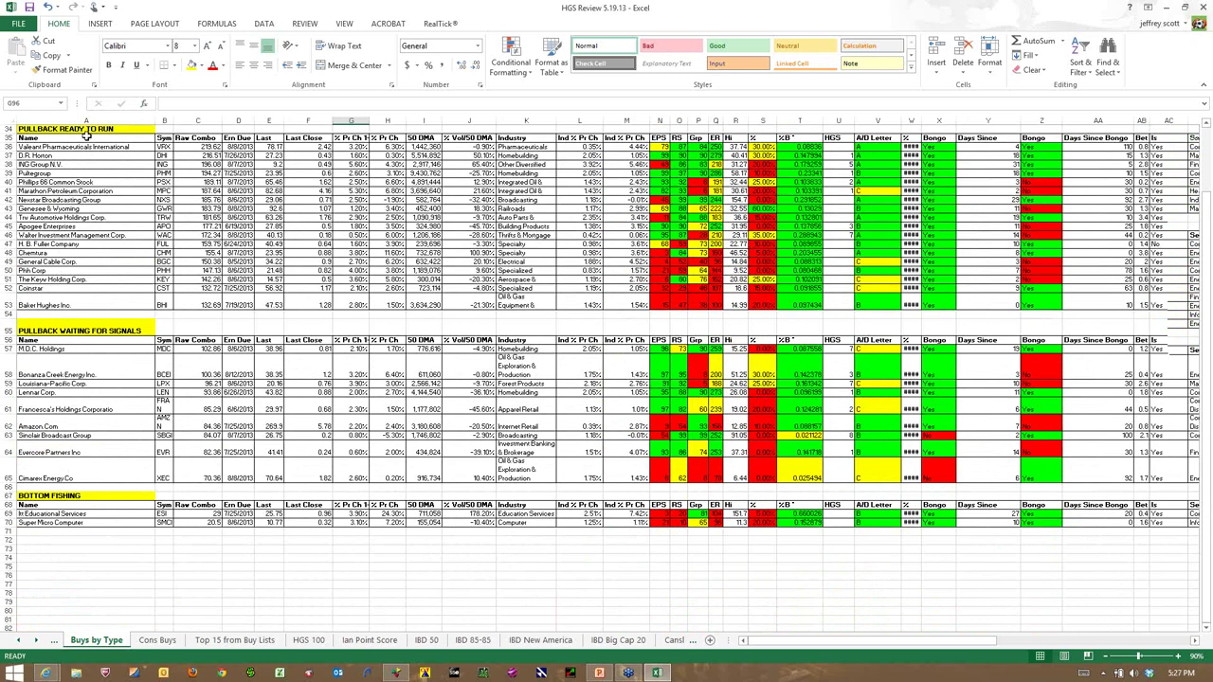
left_click(71, 281)
Look up the Keycorp (KEY) chart in HGS Charting, then close it and return to Excel
left_click(397, 672)
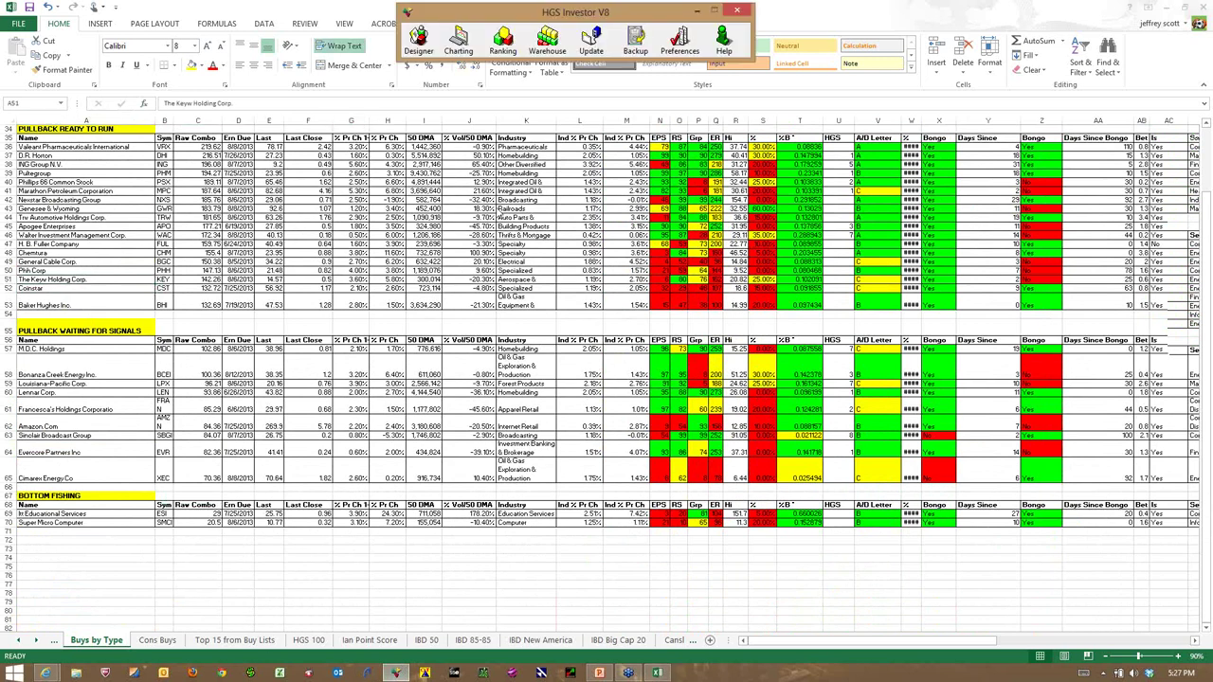
left_click(459, 42)
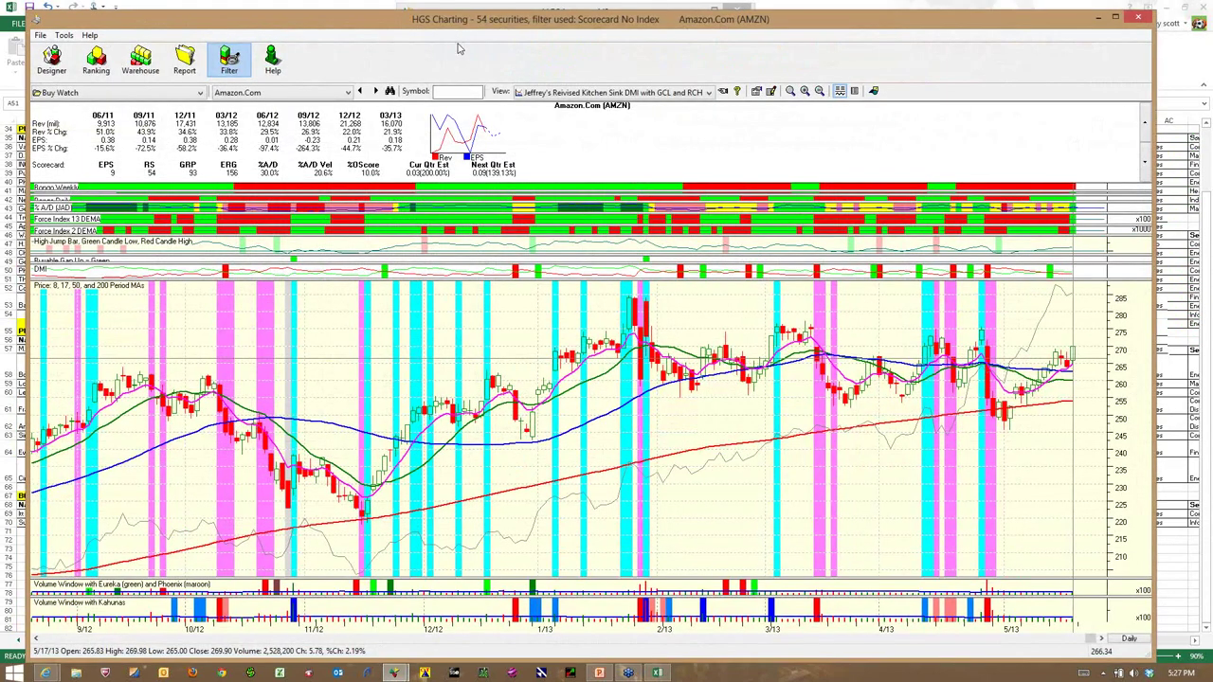
left_click(455, 90)
type("key")
key("Return")
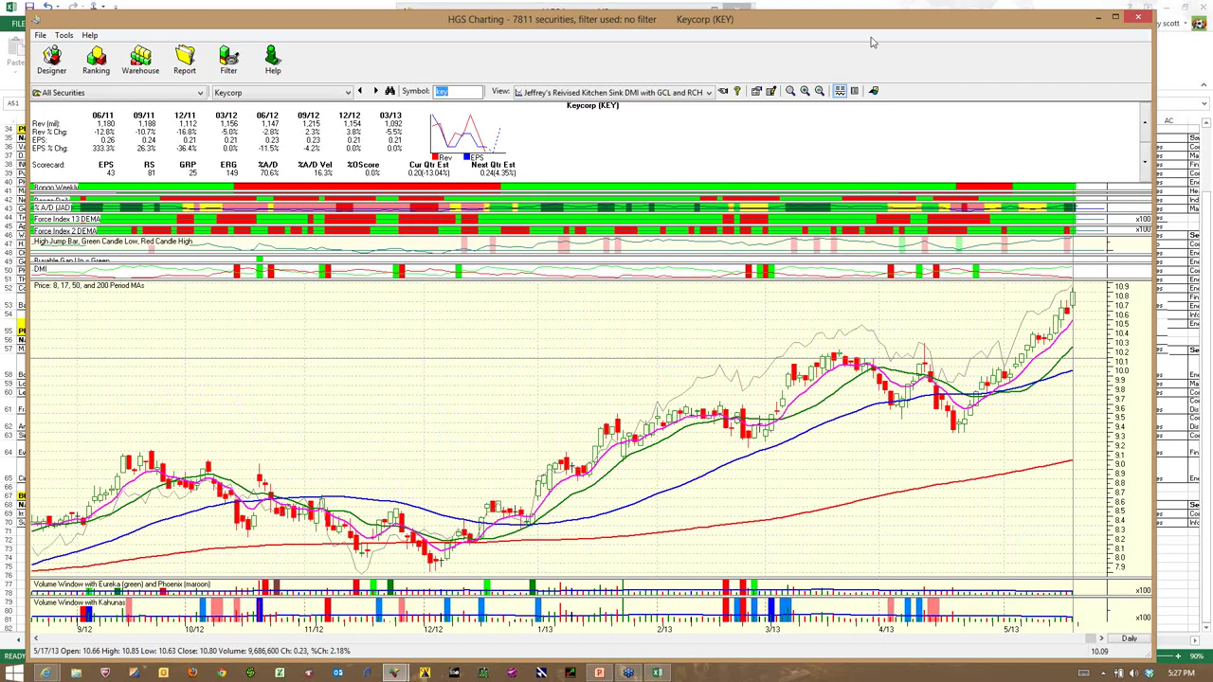
left_click_drag(867, 26, 978, 551)
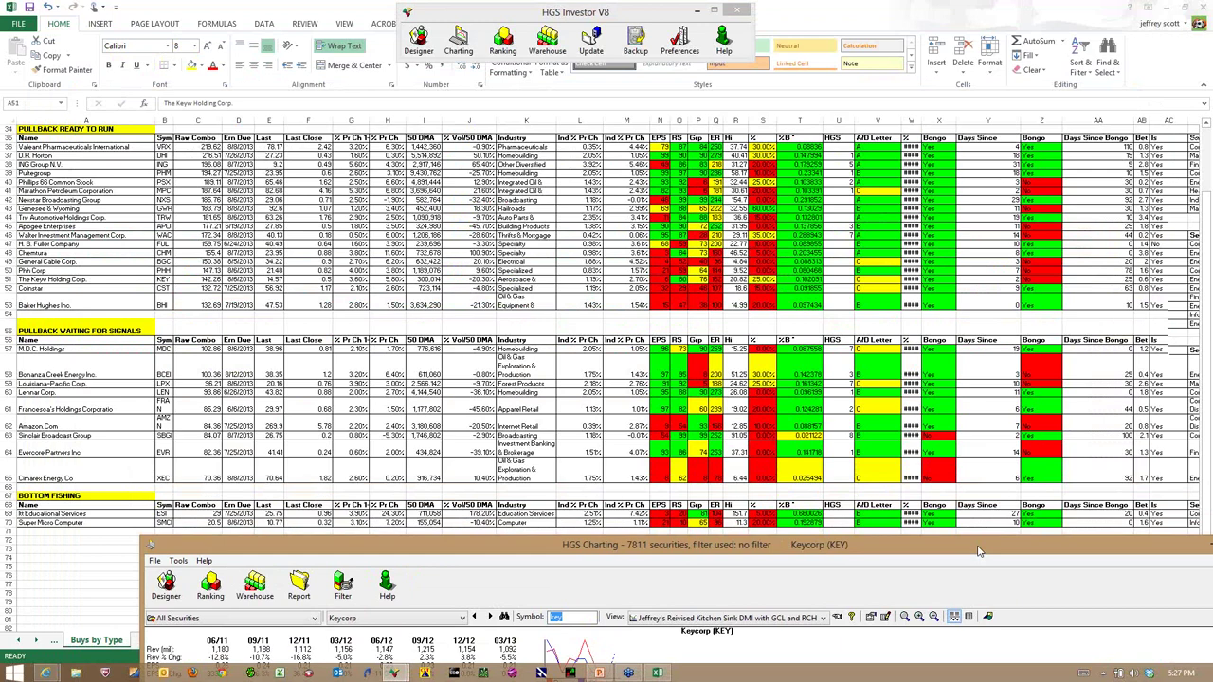
left_click_drag(978, 551, 871, 13)
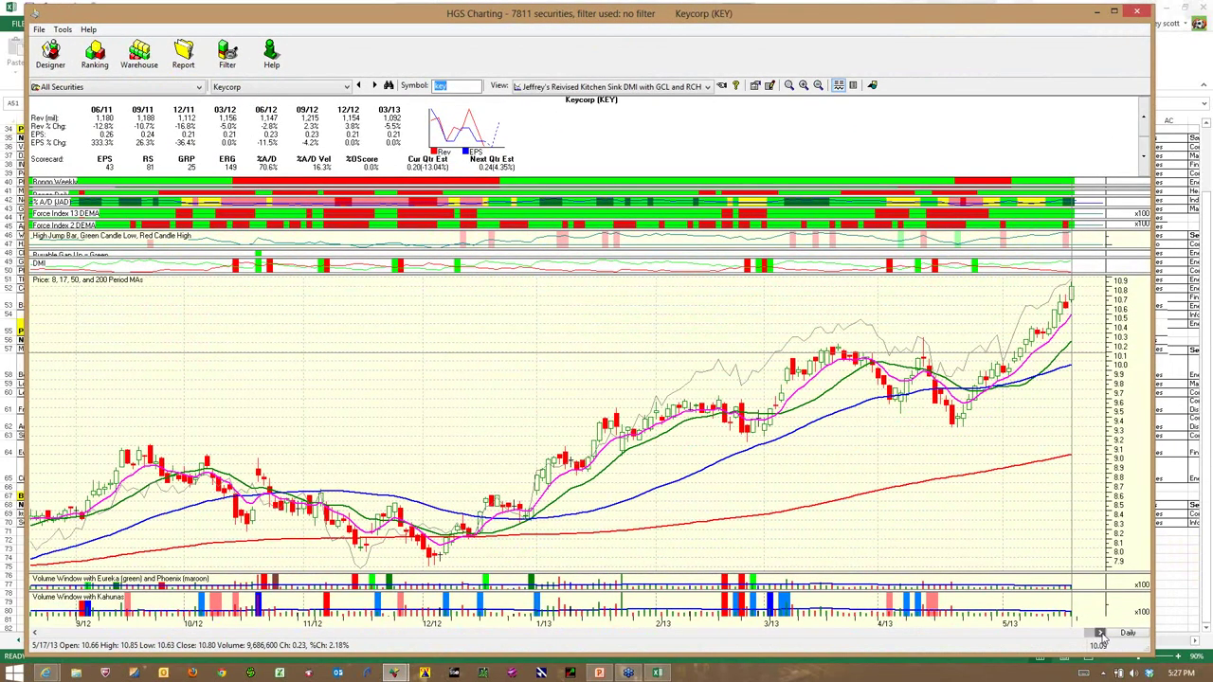
left_click(1136, 12)
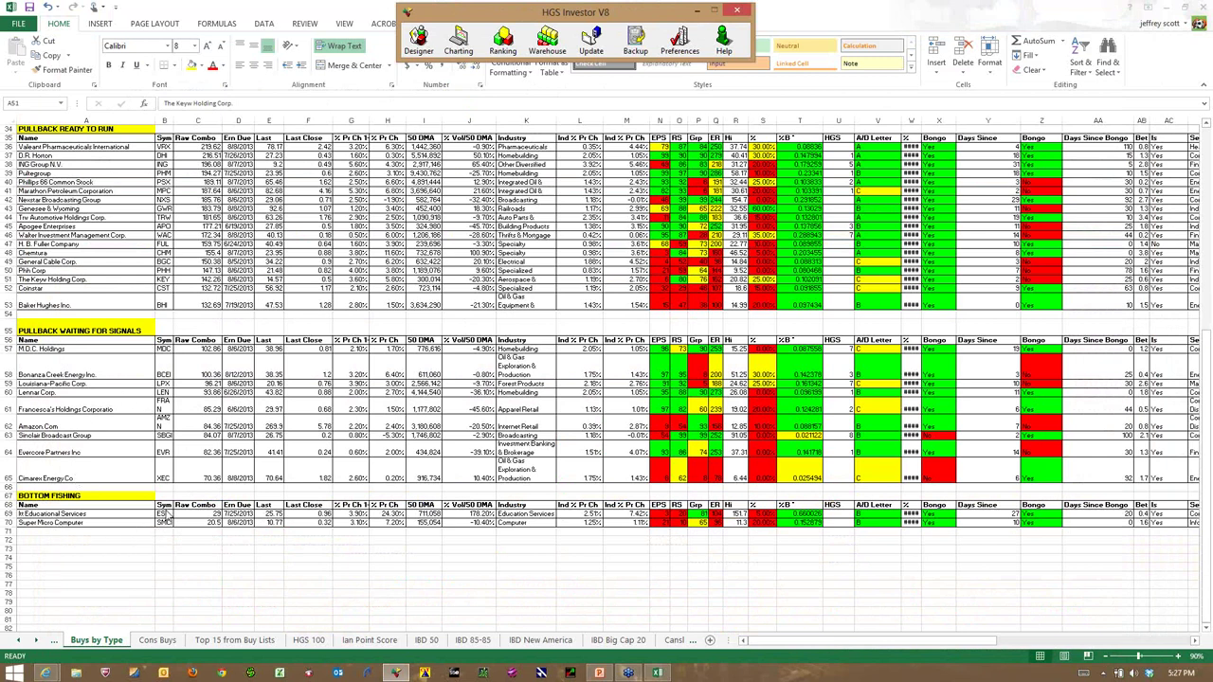
key("alt+Tab")
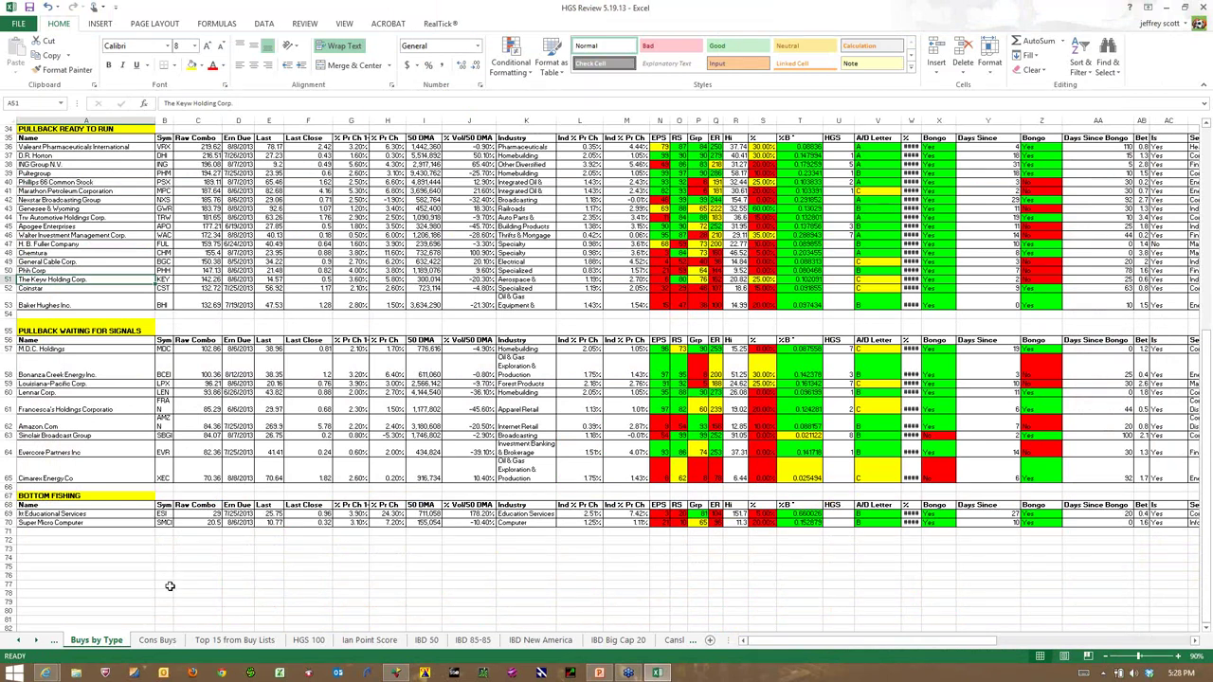
Show the hidden notification-area icons on the taskbar
left_click(1103, 673)
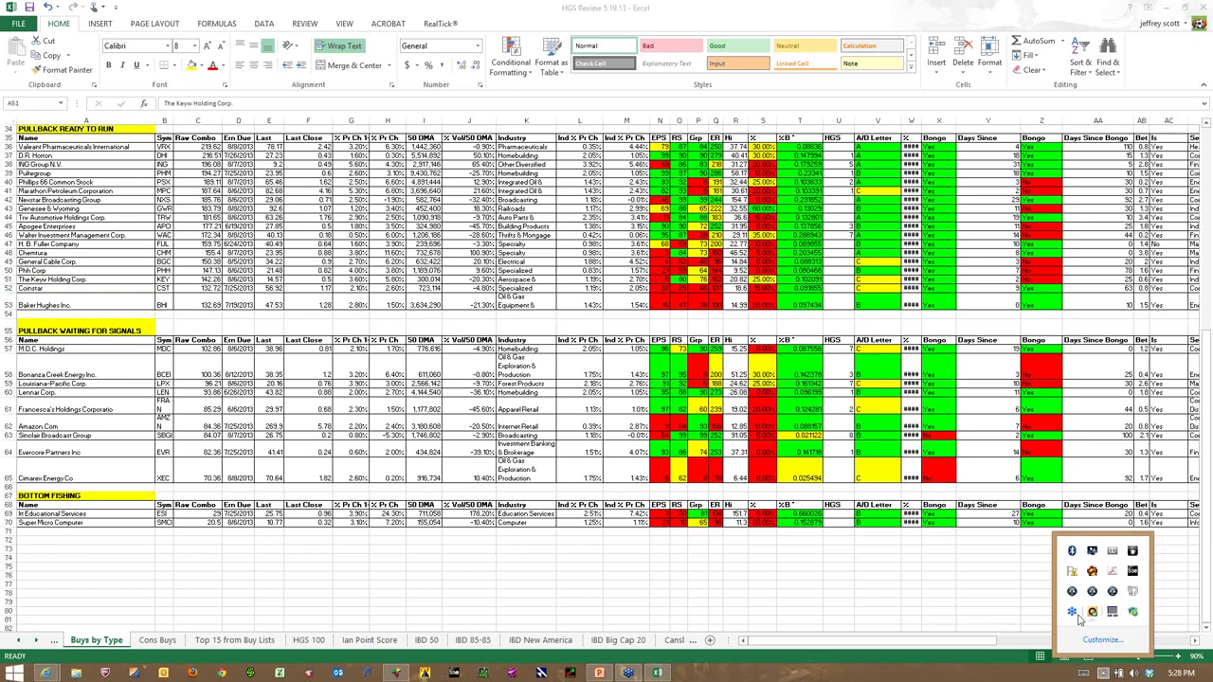